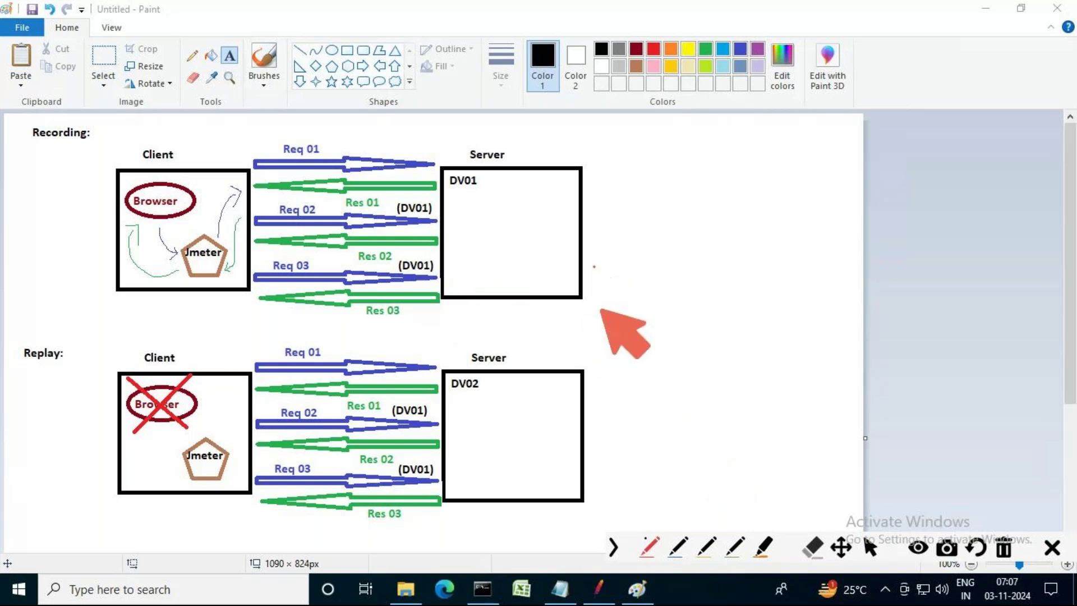
- Handwrite the red heading "Post Processor" and the list item "1) RegExp Ext" in the blank area beside the recording diagram
mouse_move(608, 269)
left_mouse_down()
mouse_move(598, 261)
mouse_move(594, 289)
mouse_move(645, 301)
mouse_move(681, 272)
mouse_move(678, 242)
mouse_move(786, 205)
mouse_move(805, 171)
mouse_move(821, 190)
mouse_move(859, 147)
left_mouse_up()
mouse_move(612, 379)
left_mouse_down()
mouse_move(590, 331)
mouse_move(630, 352)
mouse_move(619, 386)
left_mouse_up()
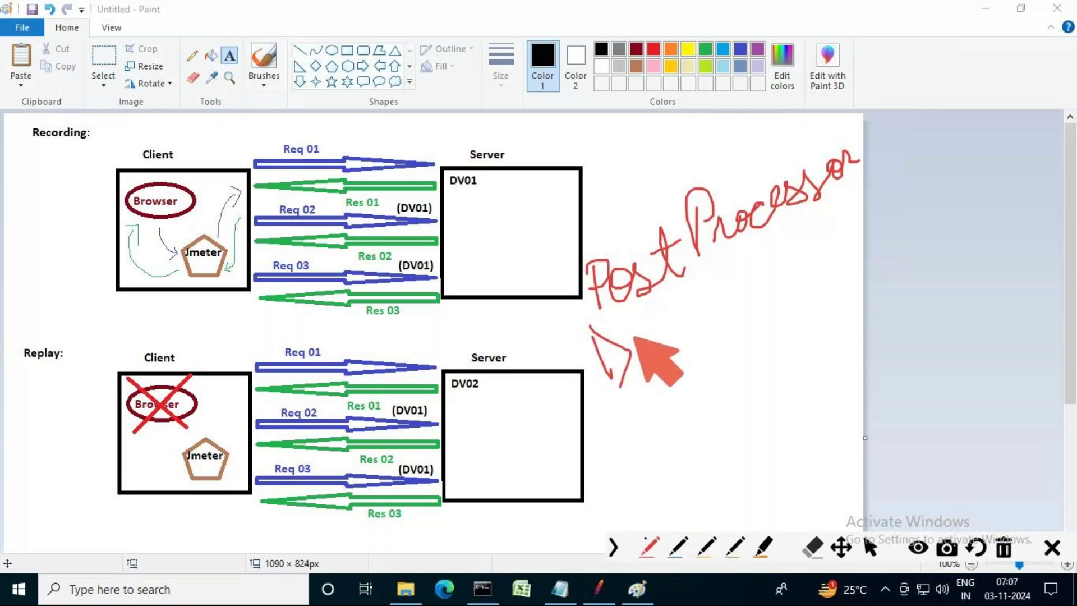
mouse_move(632, 344)
left_mouse_down()
mouse_move(680, 338)
mouse_move(690, 348)
mouse_move(706, 283)
mouse_move(719, 296)
mouse_move(722, 280)
mouse_move(733, 306)
left_mouse_up()
mouse_move(733, 291)
left_mouse_down()
mouse_move(723, 306)
mouse_move(740, 308)
left_mouse_up()
left_click(736, 278)
left_click(761, 247)
mouse_move(762, 253)
left_mouse_down()
mouse_move(757, 278)
mouse_move(771, 249)
left_mouse_up()
left_click_drag(762, 264, 773, 263)
left_click_drag(760, 280, 798, 270)
mouse_move(797, 259)
left_mouse_down()
mouse_move(785, 272)
mouse_move(823, 242)
left_mouse_up()
left_click_drag(820, 227, 813, 263)
- Handwrite the list item "2) JSON Ex" beneath the first item and clear all the pen annotations
mouse_move(601, 415)
left_mouse_down()
mouse_move(649, 434)
mouse_move(651, 460)
left_mouse_up()
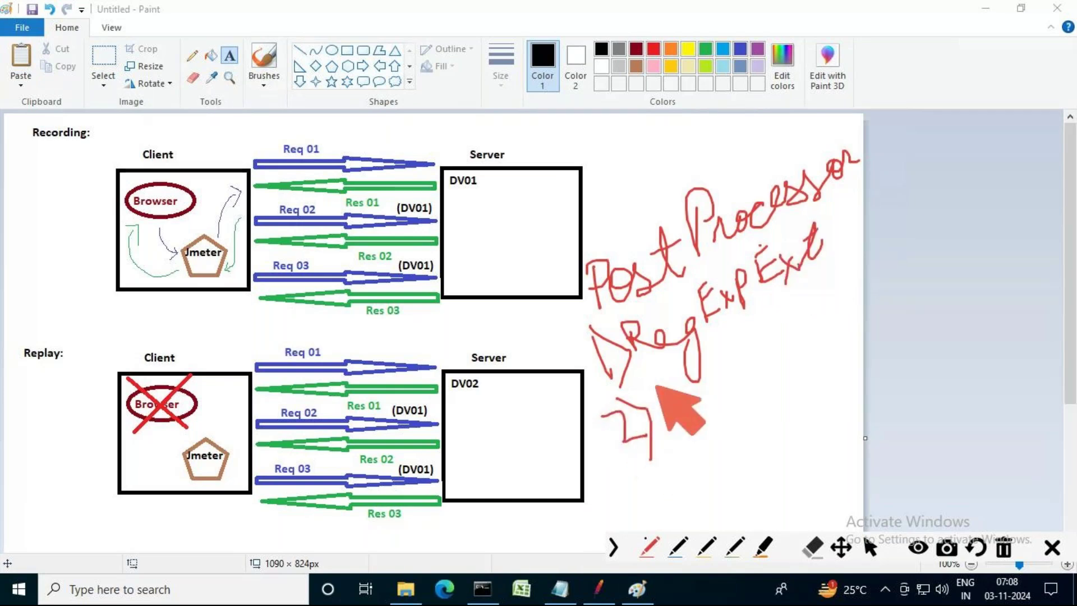
mouse_move(681, 384)
left_mouse_down()
mouse_move(669, 422)
mouse_move(683, 383)
left_mouse_up()
left_click_drag(709, 388, 699, 411)
mouse_move(725, 364)
left_mouse_down()
mouse_move(722, 389)
mouse_move(781, 322)
left_mouse_up()
left_click_drag(767, 342, 780, 336)
mouse_move(767, 352)
left_mouse_down()
mouse_move(781, 345)
mouse_move(788, 356)
left_mouse_up()
left_click_drag(790, 332, 801, 327)
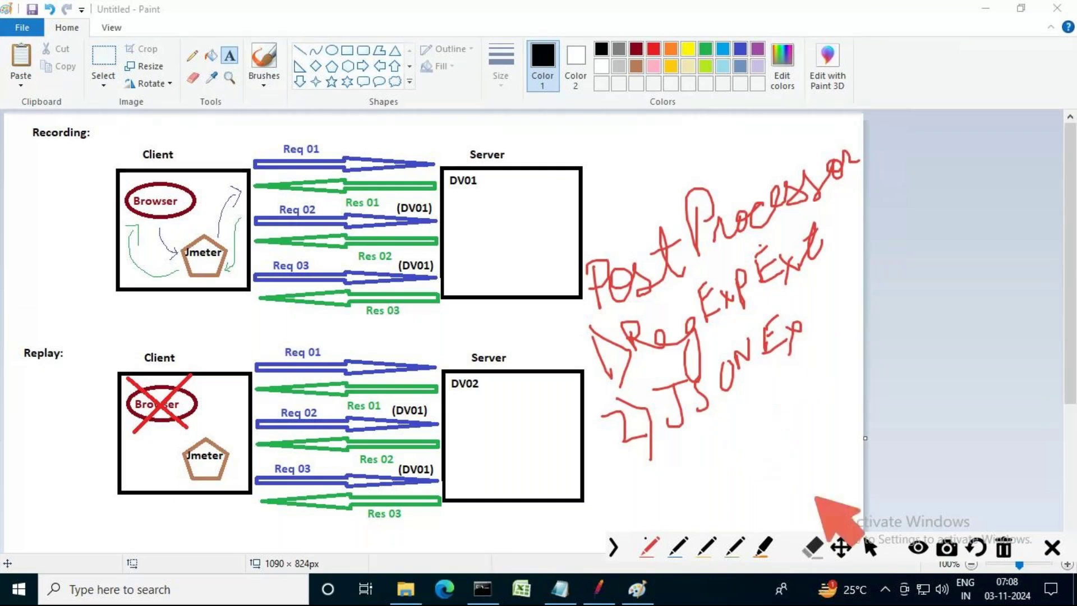
left_click(1004, 547)
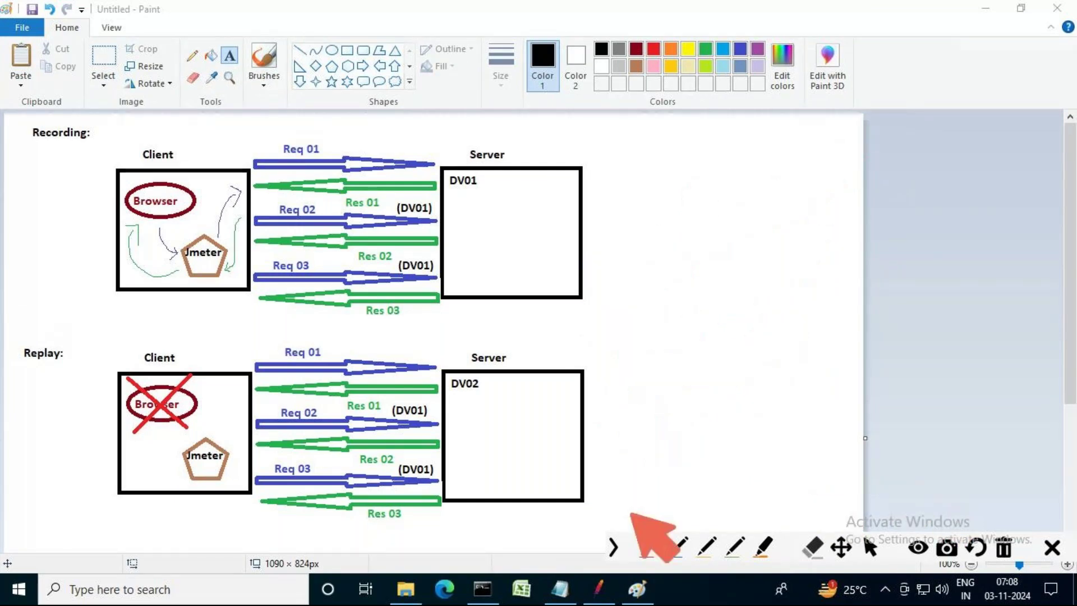
left_click(870, 547)
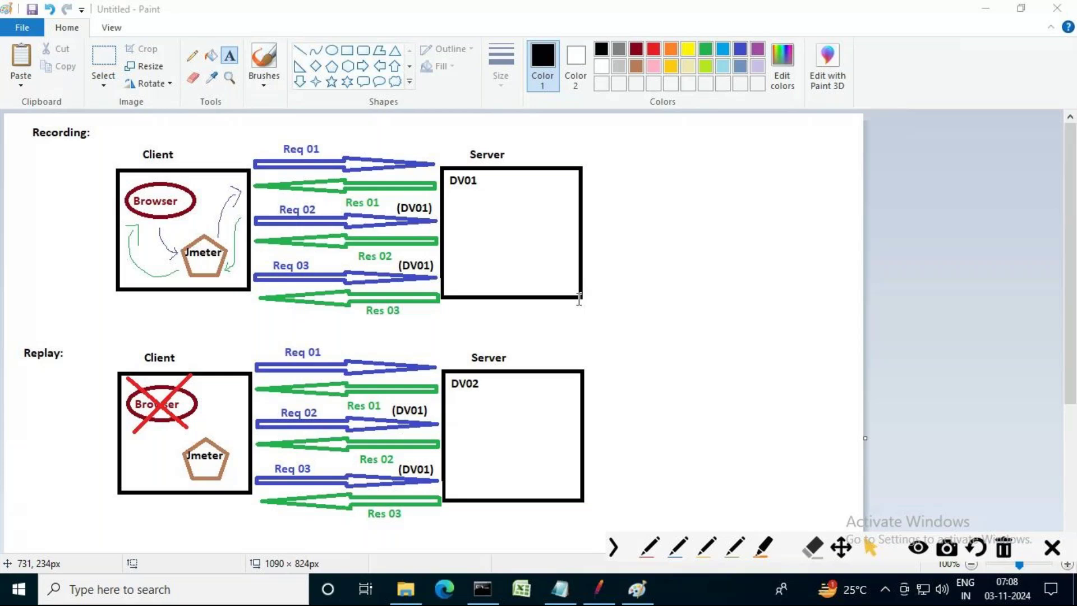
- Switch to JMeter and start creating a test plan from the Recording template
left_click(599, 589)
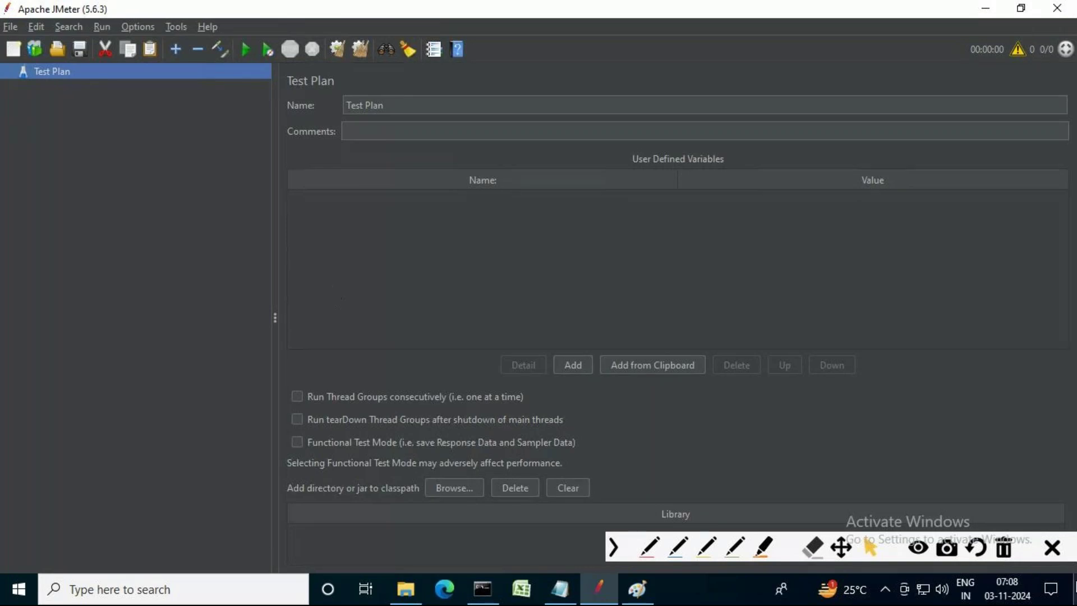
key("super+d")
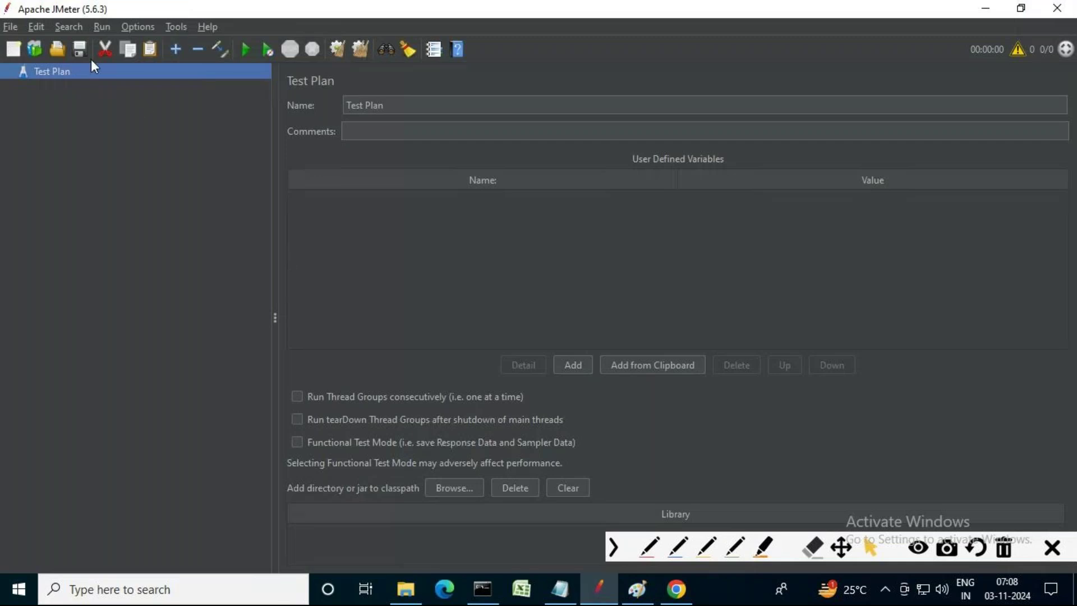
left_click(35, 49)
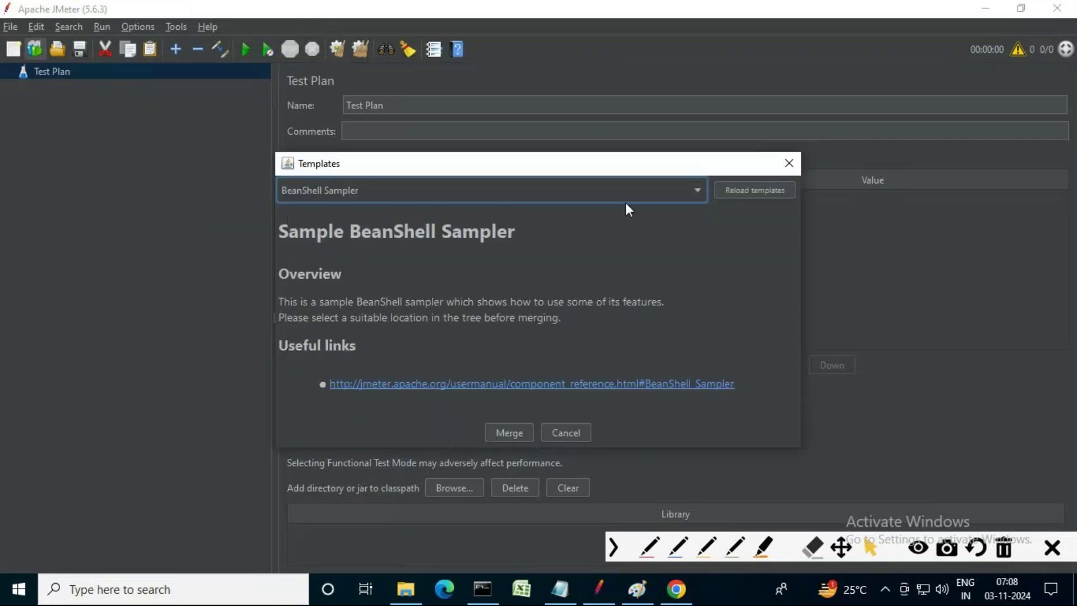
left_click(698, 190)
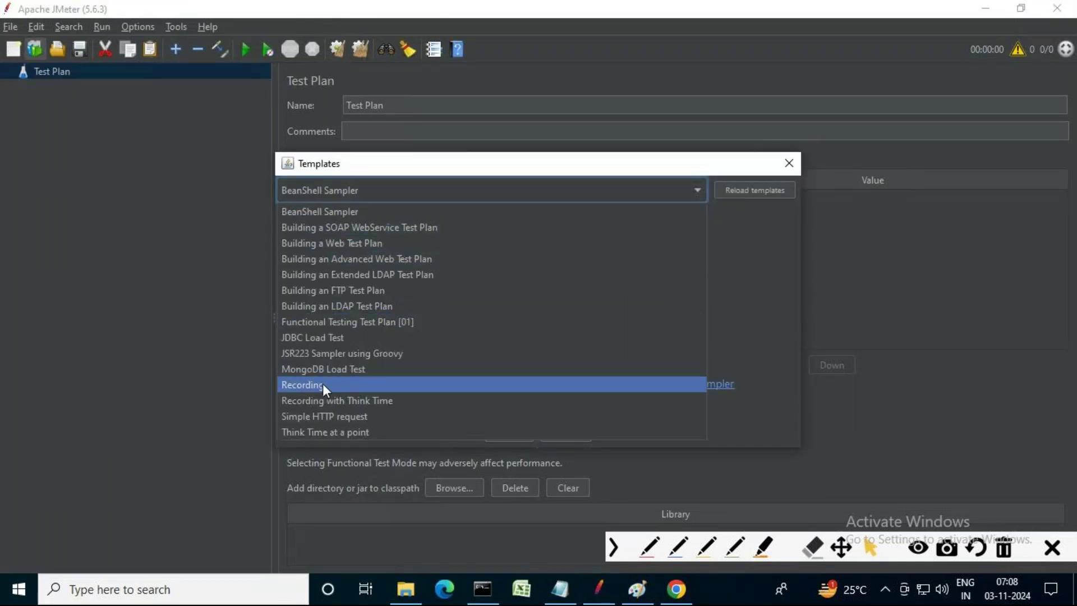
left_click(356, 385)
left_click(528, 433)
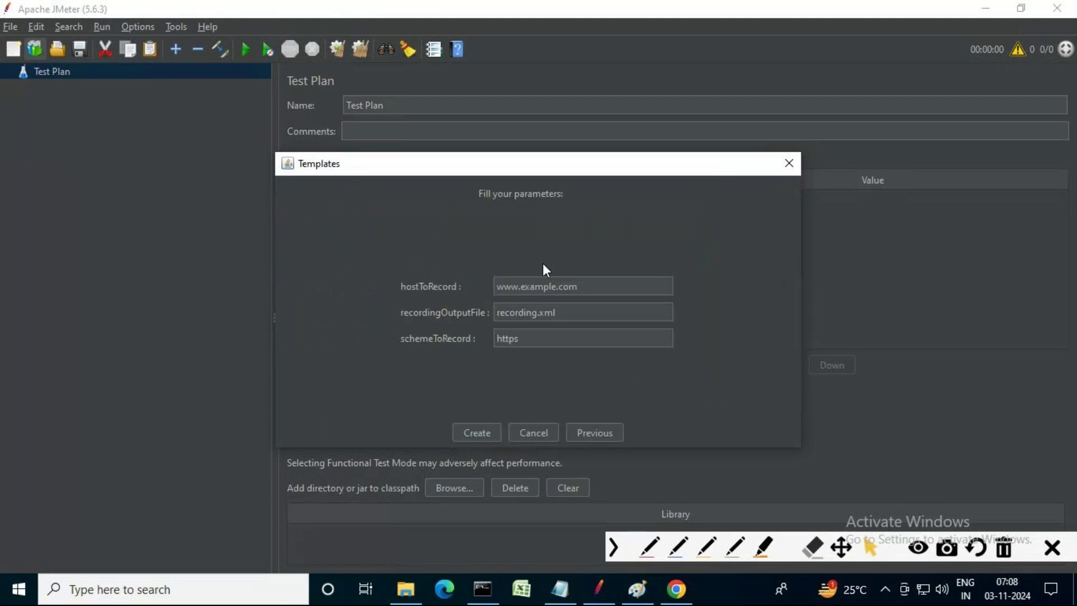
- Switch to Chrome, enter petstore.octoperf.com as the address and copy it
left_click(676, 589)
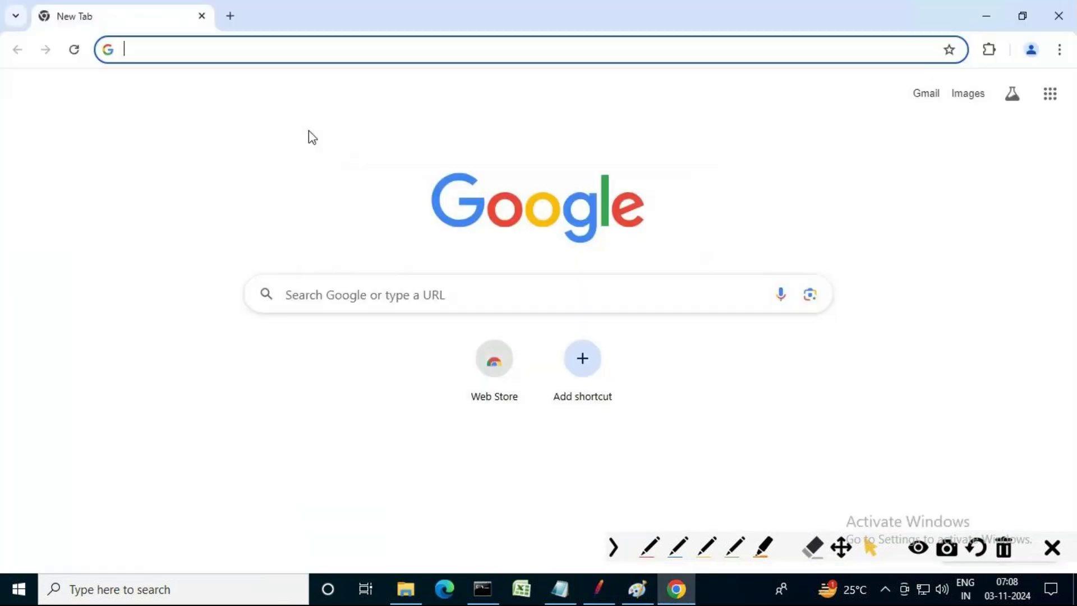
type("pet")
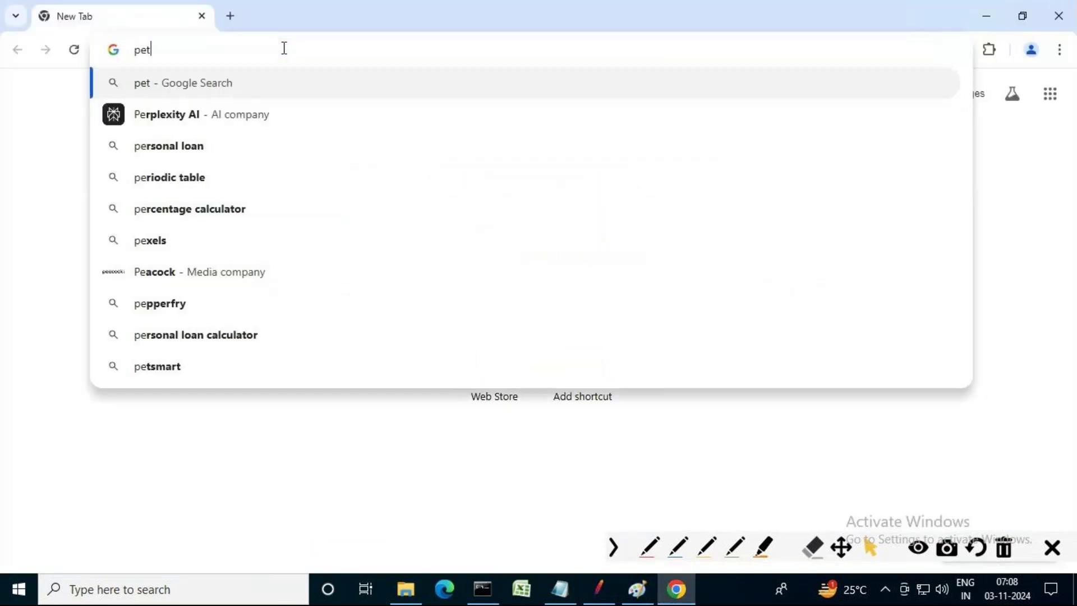
type("store")
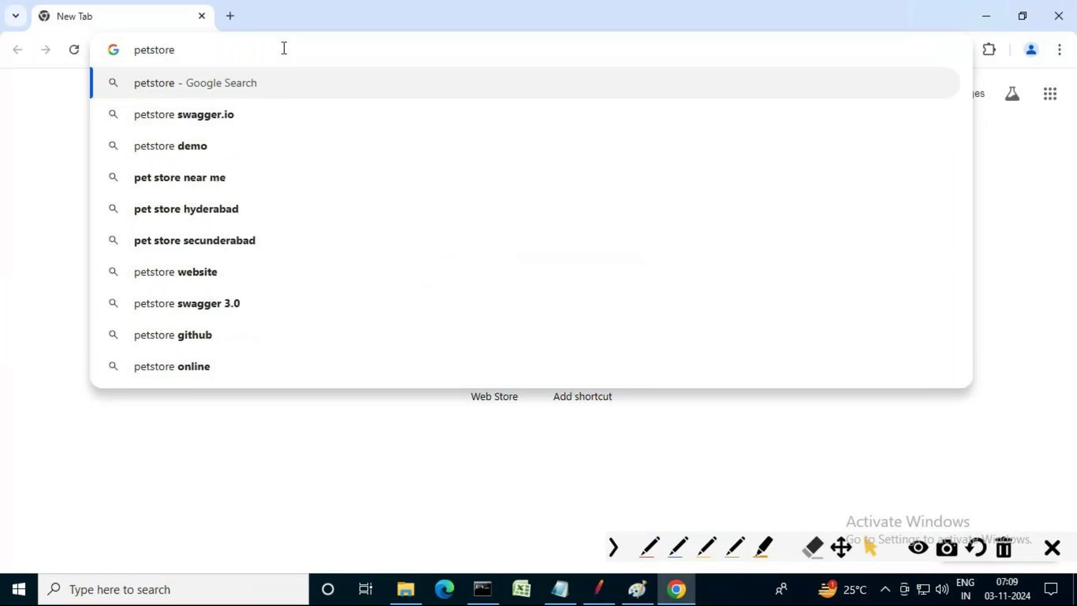
type(".octoper")
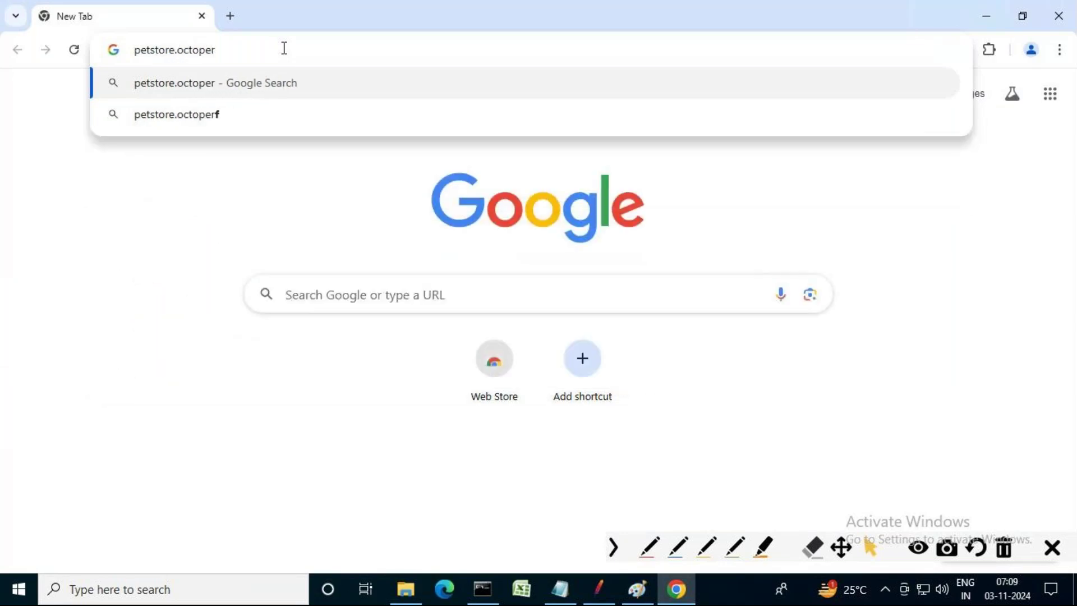
type(".com")
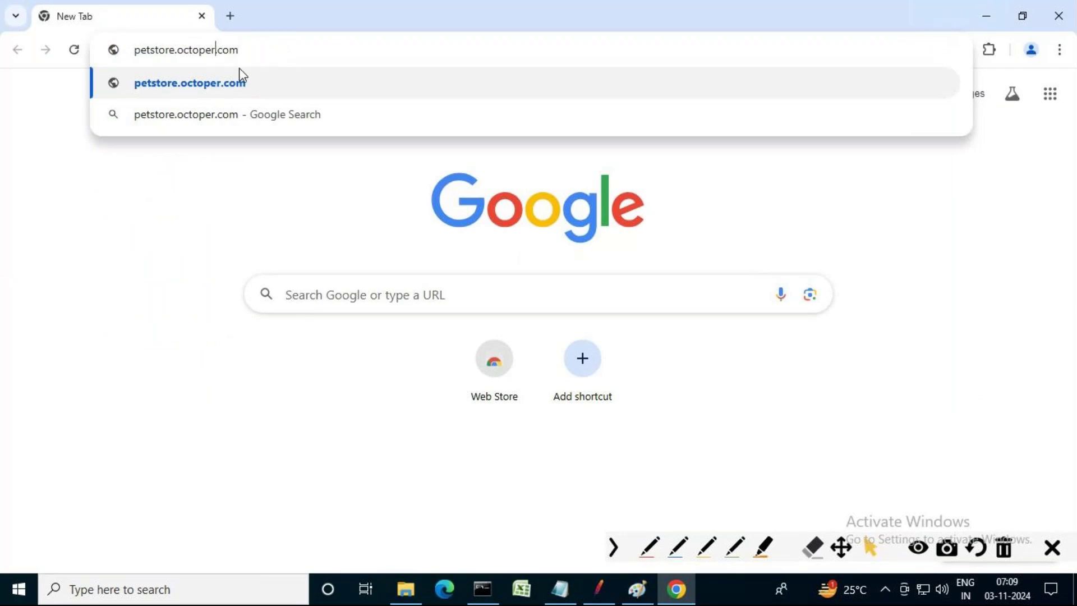
type("f")
key("ctrl+a")
key("ctrl+c")
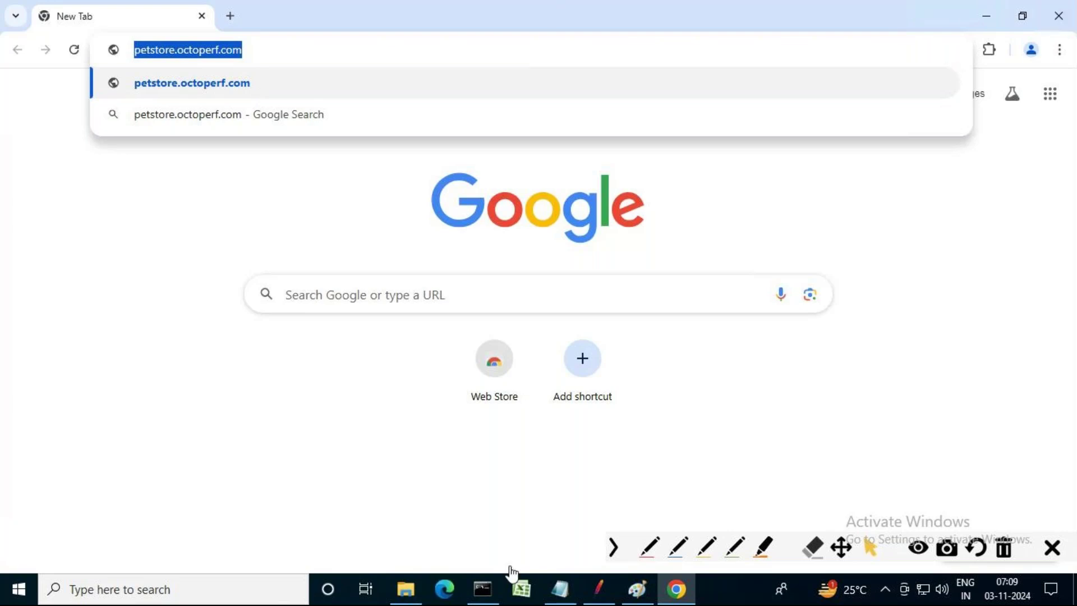
- Return to the JMeter template parameters and set hostToRecord to petstore.octoperf.com, without the scheme prefix or trailing slash
left_click(599, 589)
left_click_drag(589, 286, 425, 283)
key("ctrl+v")
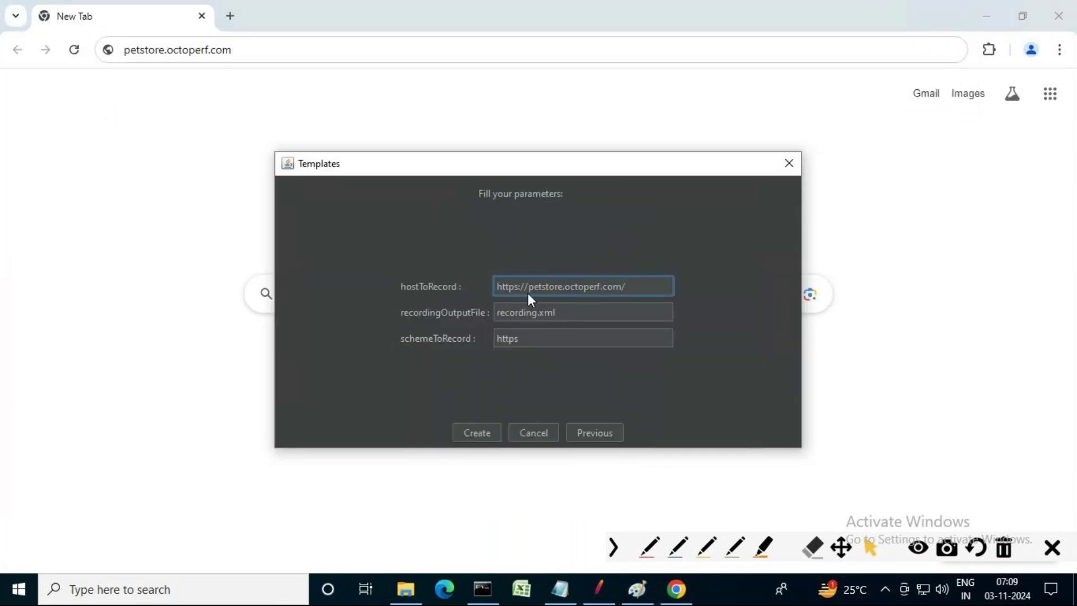
left_click_drag(529, 287, 373, 302)
key("BackSpace")
left_click(610, 286)
key("BackSpace")
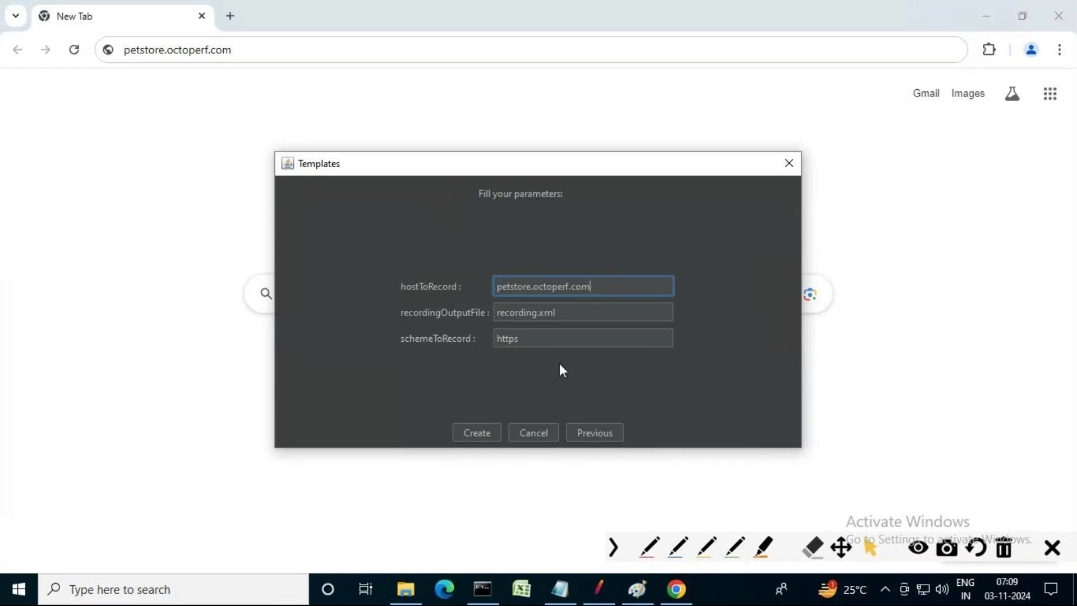
- Set recordingOutputFile to JMeter_Workshop.xml and create the test plan from the template
left_click(529, 338)
left_click(533, 312)
left_click_drag(533, 312, 486, 318)
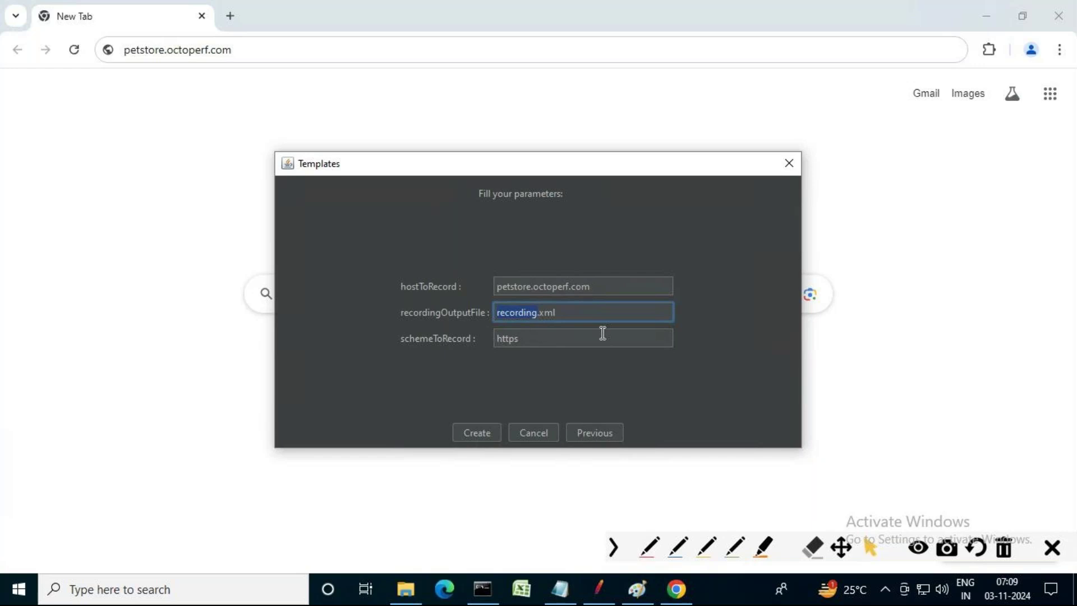
type("JMeter_Workshop")
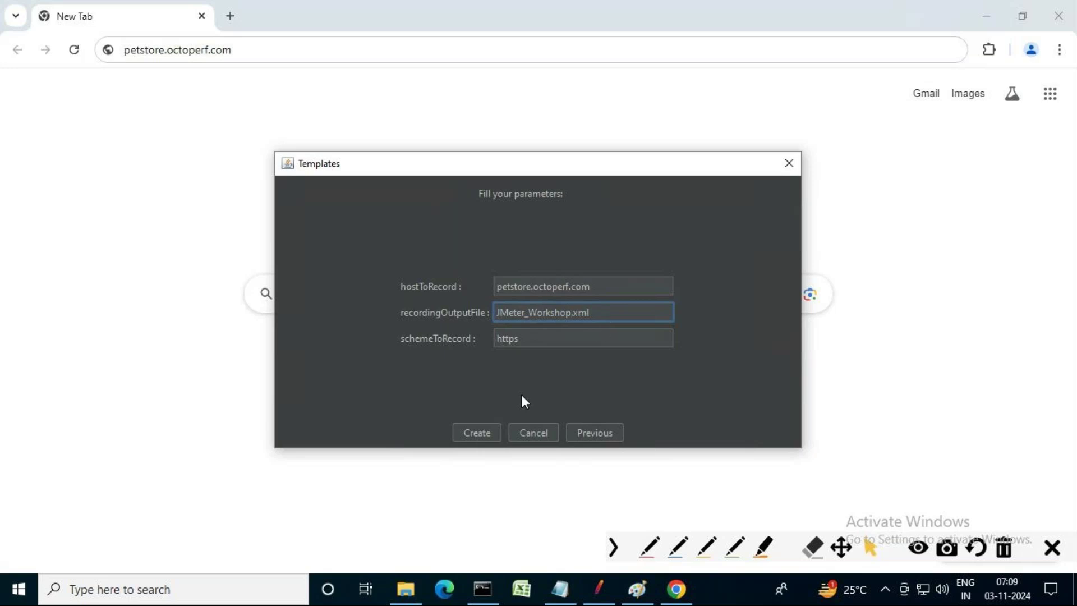
left_click(480, 433)
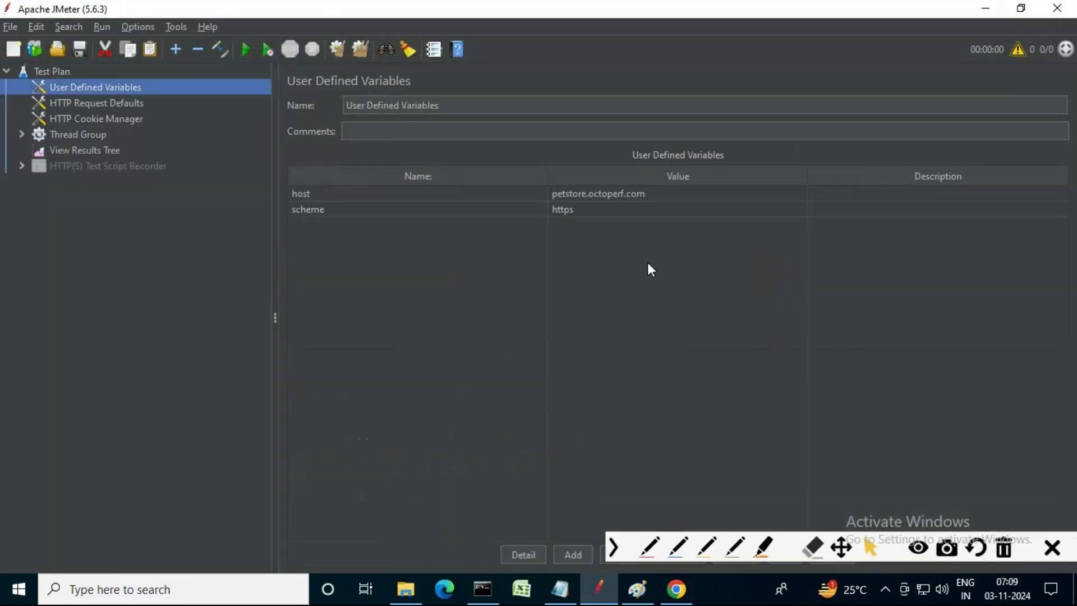
- Disable the View Results Tree directly under the test plan and expand the HTTP(S) Test Script Recorder
left_click(49, 149)
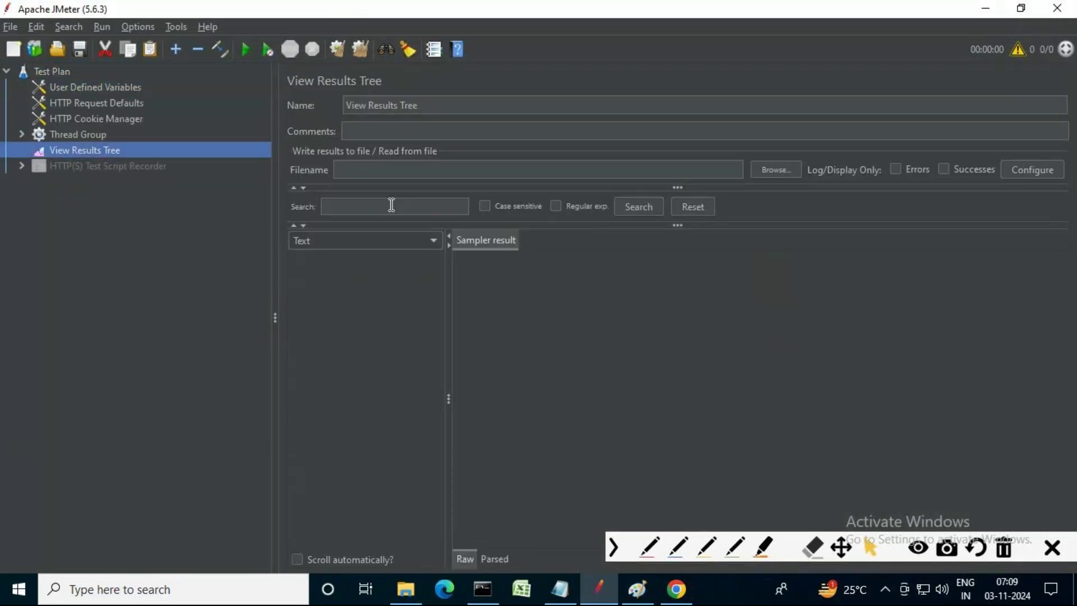
left_click(42, 170)
left_click(21, 166)
- Configure the recorder's View Results Tree to save all sample result fields except Save Field Names (CSV)
left_click(101, 179)
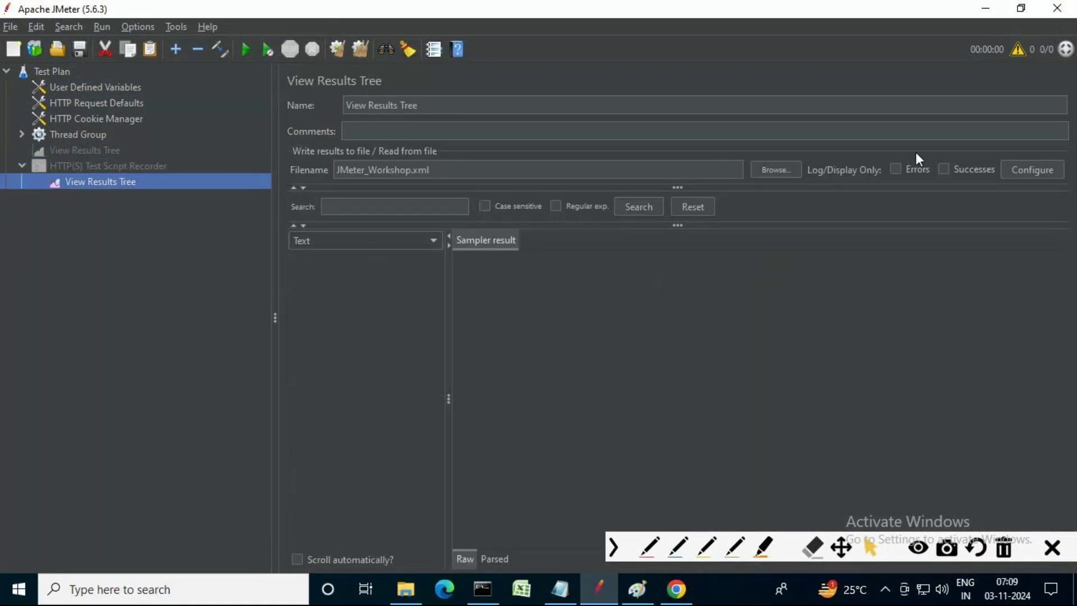
left_click(1034, 171)
left_click(325, 275)
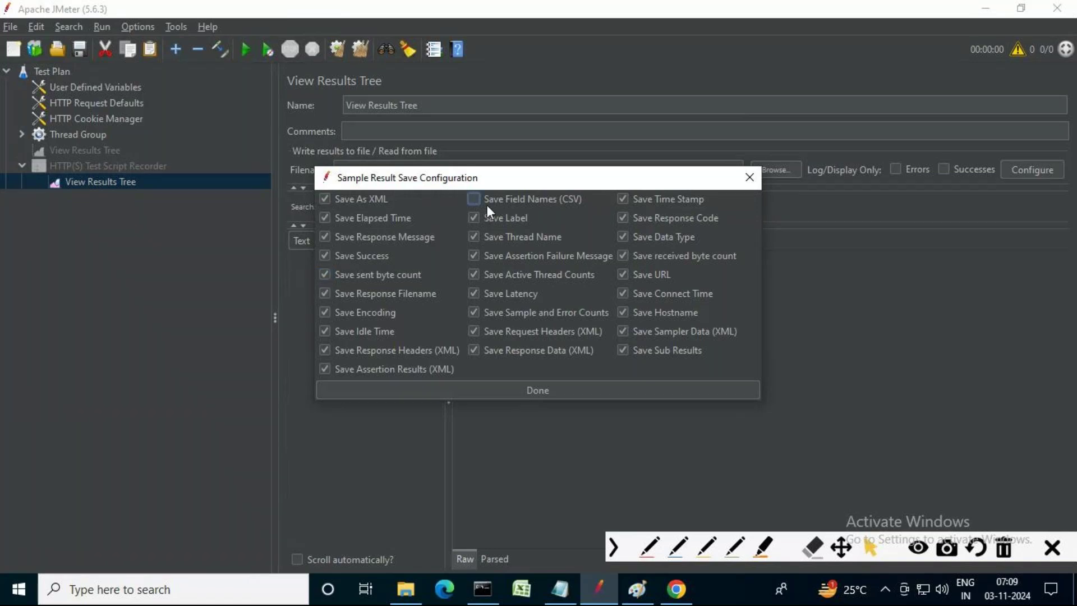
left_click(581, 388)
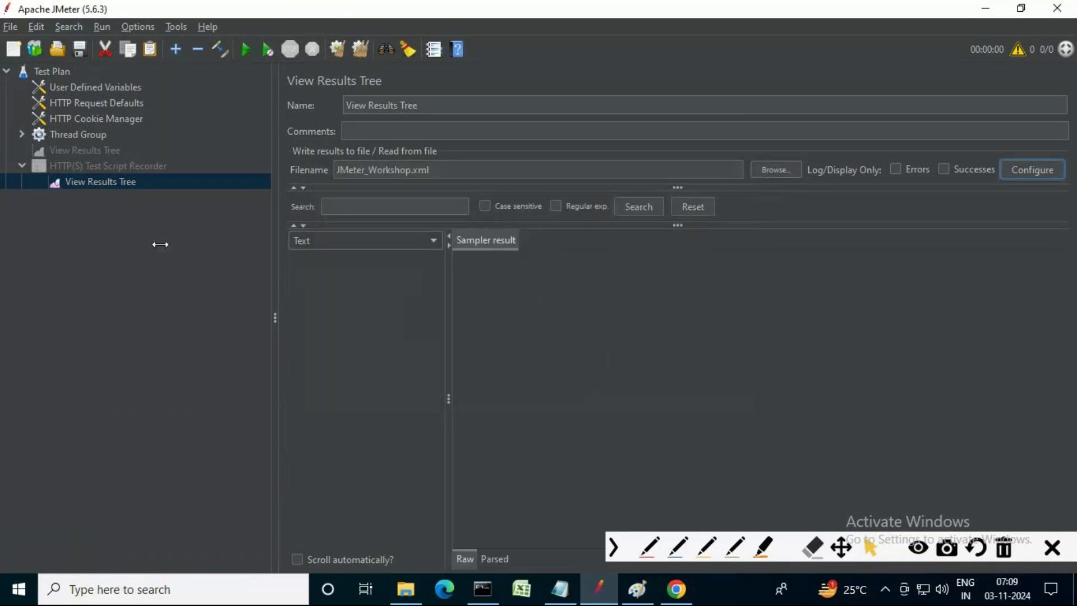
- Review the HTTP(S) Test Script Recorder settings and the Recording Controller under the Thread Group
left_click(115, 167)
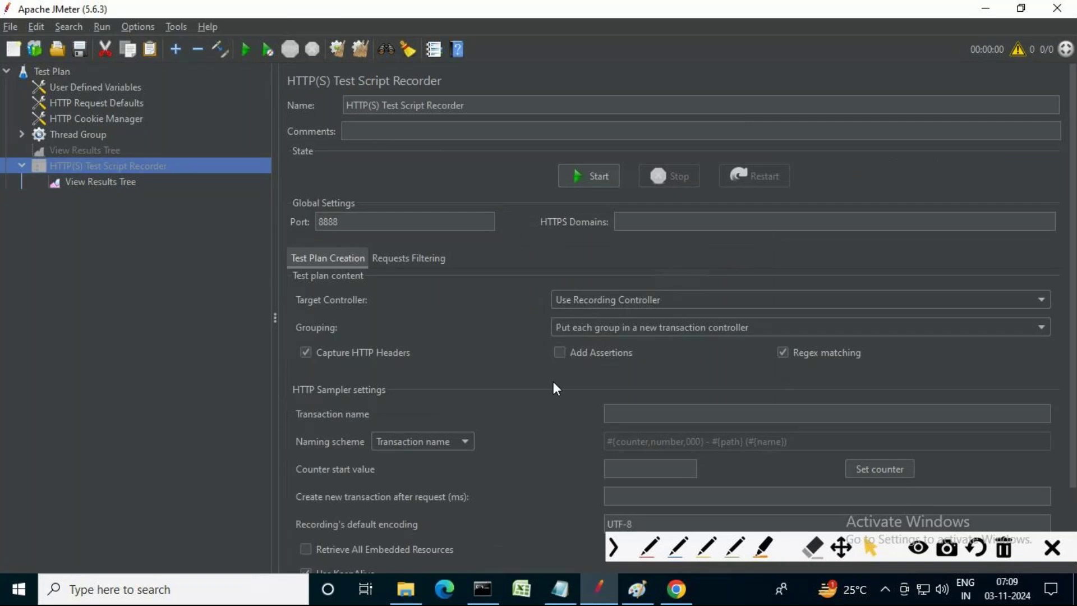
key("ctrl+Page_Down")
scroll(698, 505, "down", 3)
scroll(698, 506, "up", 3)
key("ctrl+Page_Up")
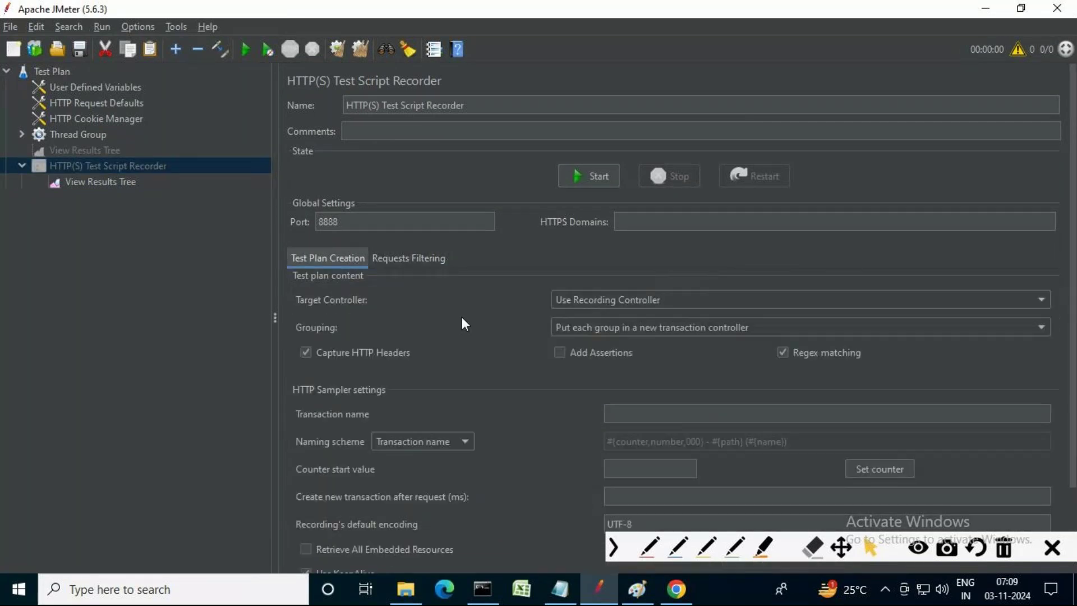
left_click(23, 134)
left_click(89, 150)
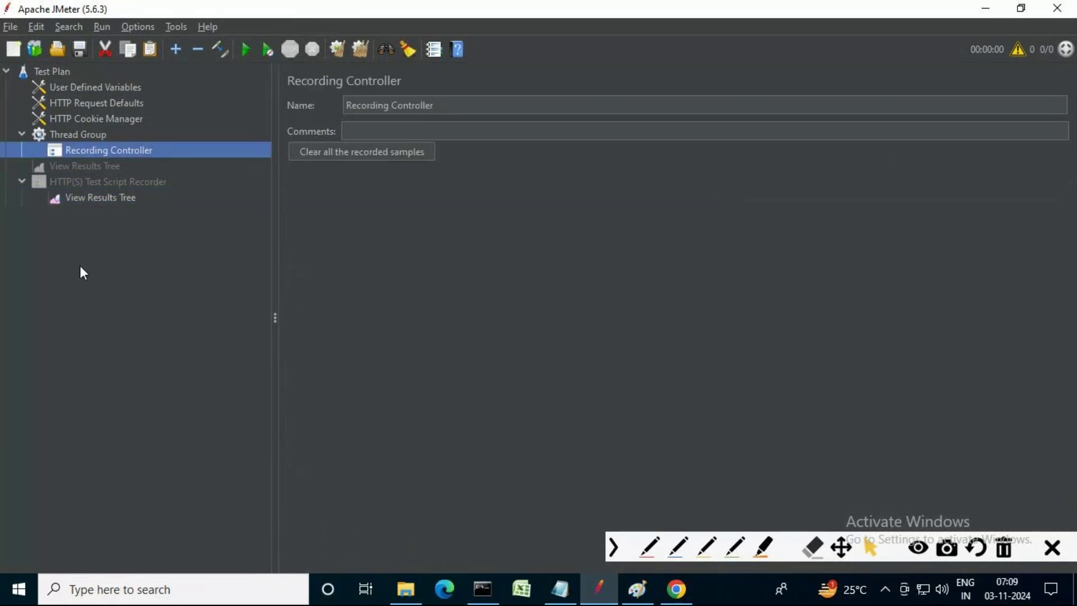
left_click(107, 181)
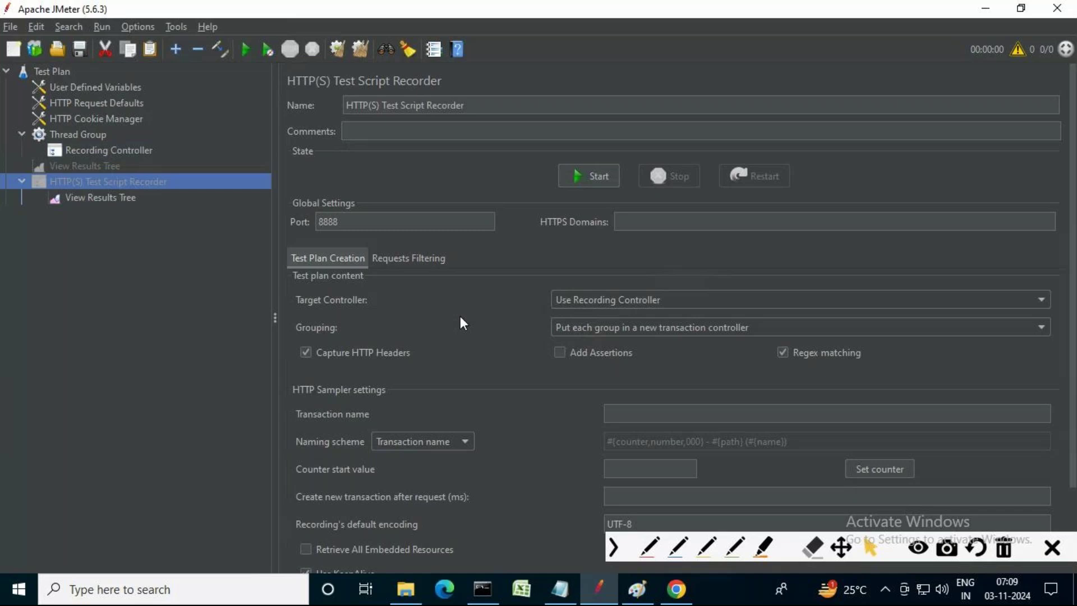
- Switch to Chrome, search its settings for "proxy" and open the computer's proxy settings
left_click(688, 581)
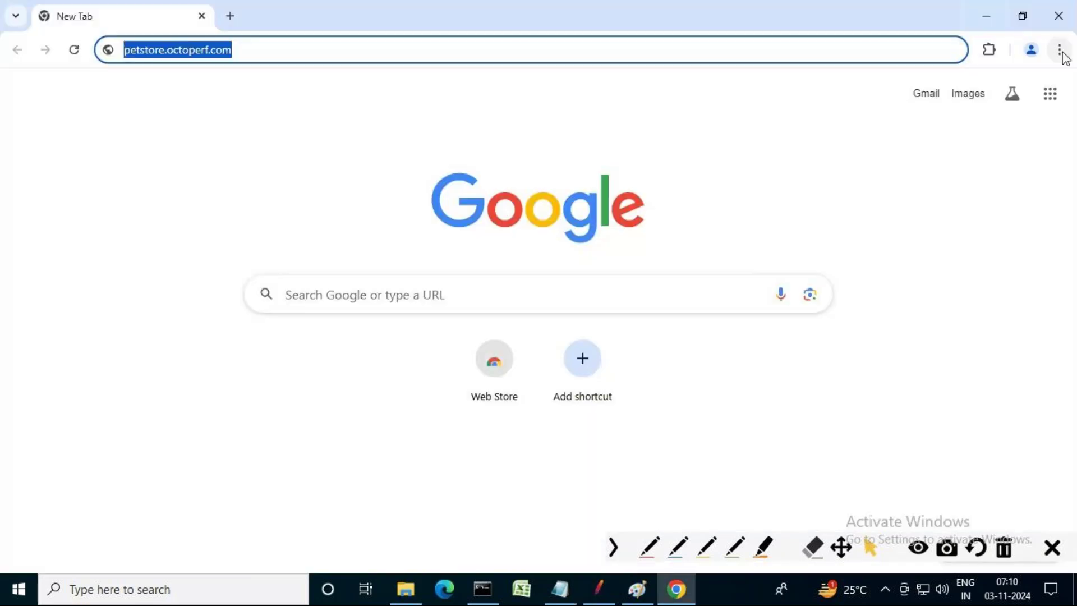
left_click(1060, 51)
scroll(836, 527, "down", 2)
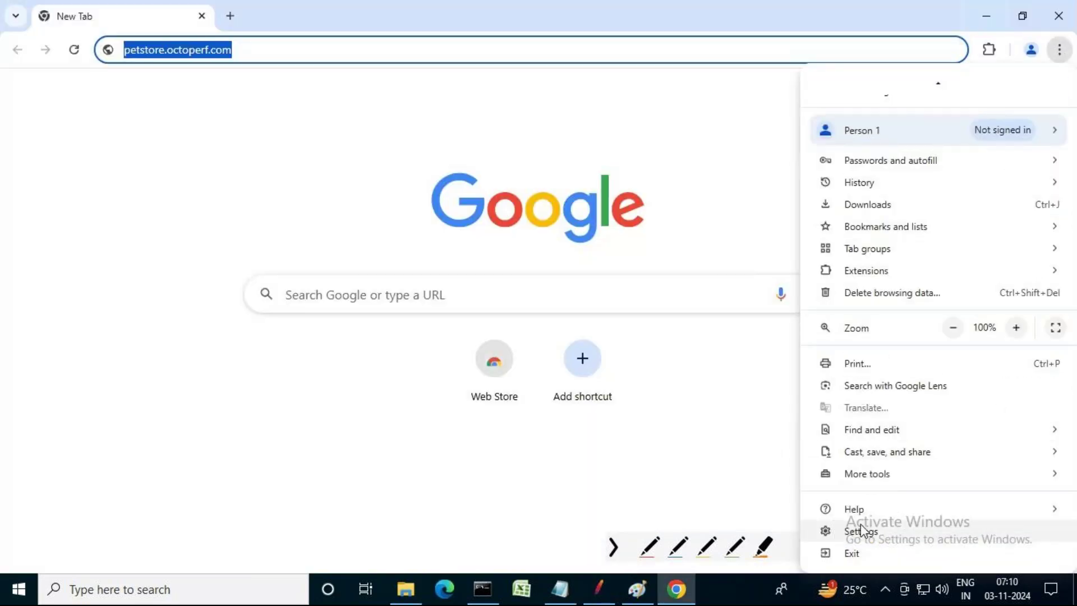
left_click(599, 250)
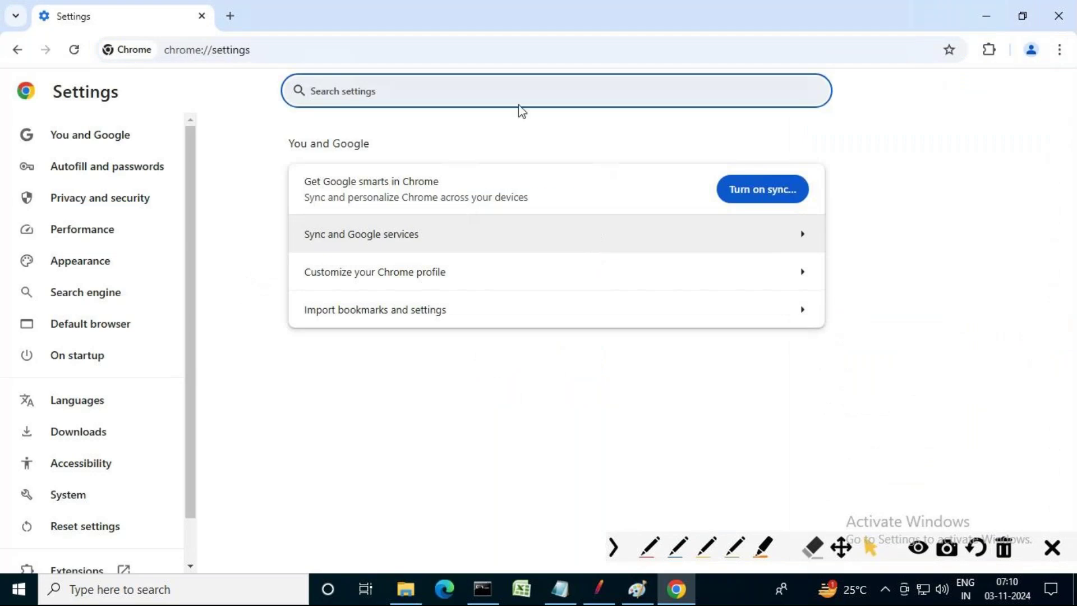
type("proxy")
left_click(432, 262)
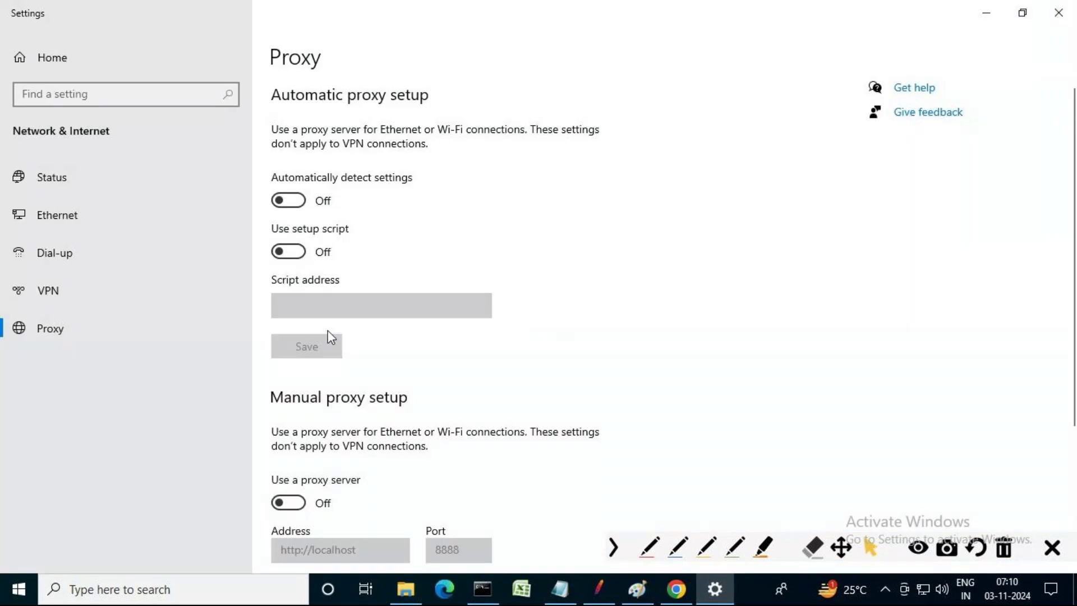
scroll(359, 365, "down", 3)
left_click(289, 370)
scroll(336, 393, "down", 2)
left_click(295, 501)
left_click(1060, 23)
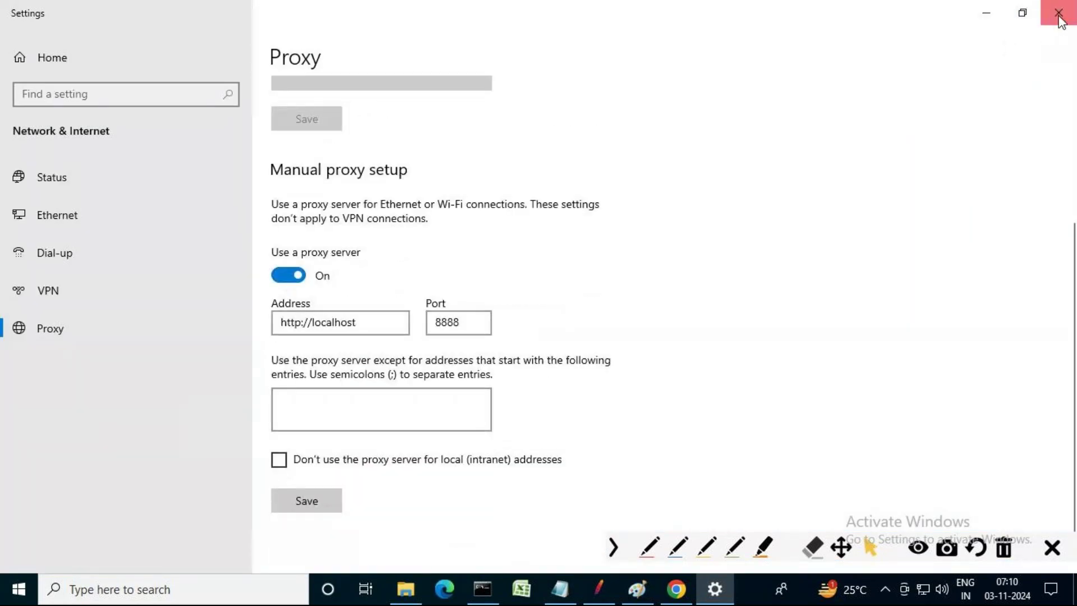
- Return to JMeter and enable the HTTP(S) Test Script Recorder
left_click(599, 589)
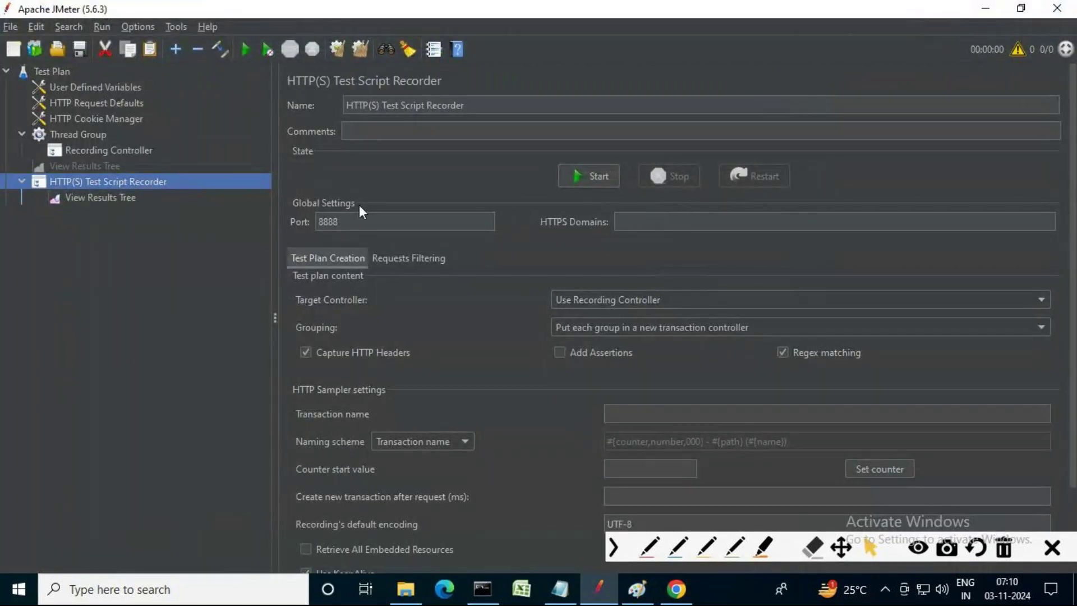
- Start the HTTP(S) Test Script Recorder and switch to Chrome
left_click(587, 178)
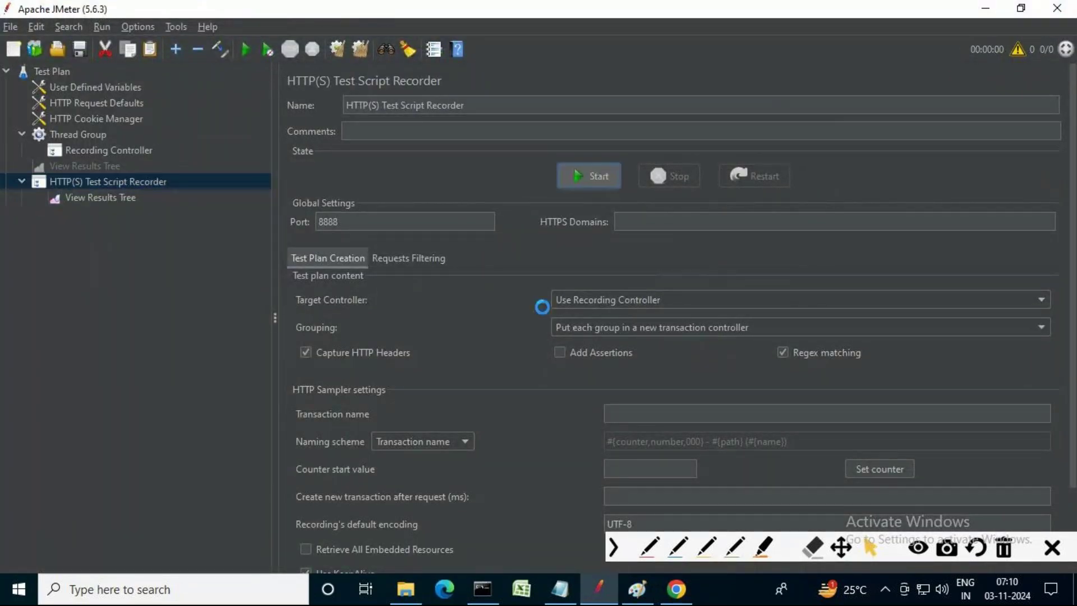
left_click(672, 458)
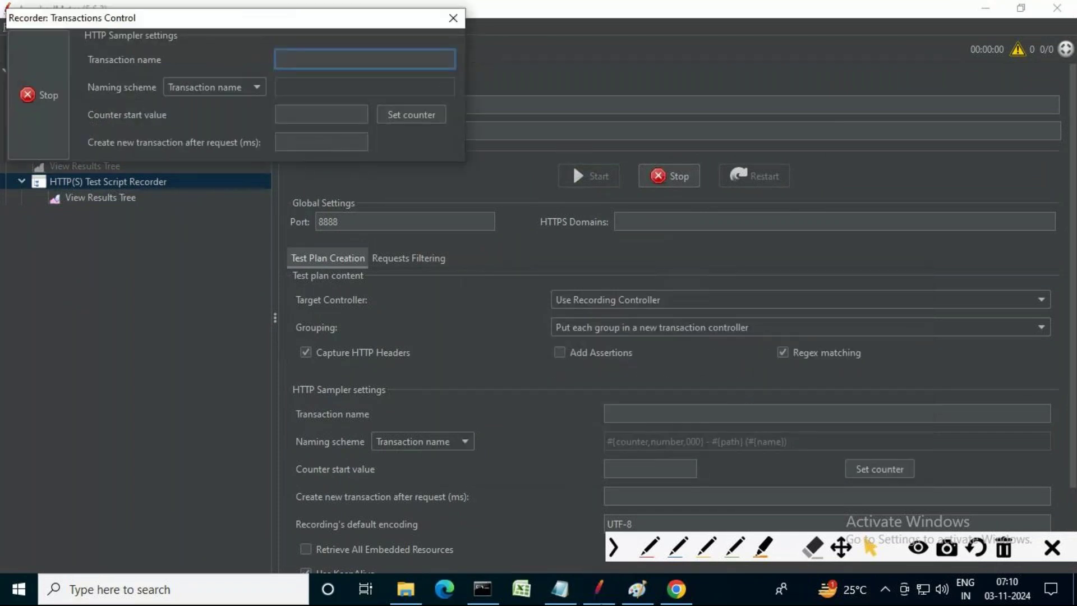
left_click(676, 589)
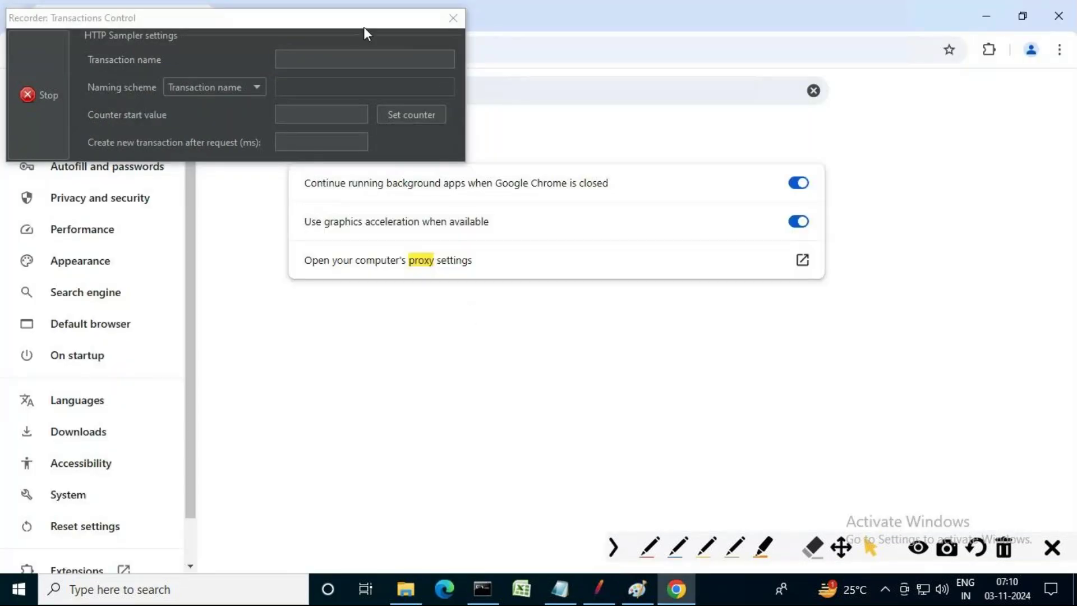
- Set the recorder's transaction name to 01_Launch and move the Transactions Control window away from the browser's address bar
left_click_drag(365, 28, 544, 212)
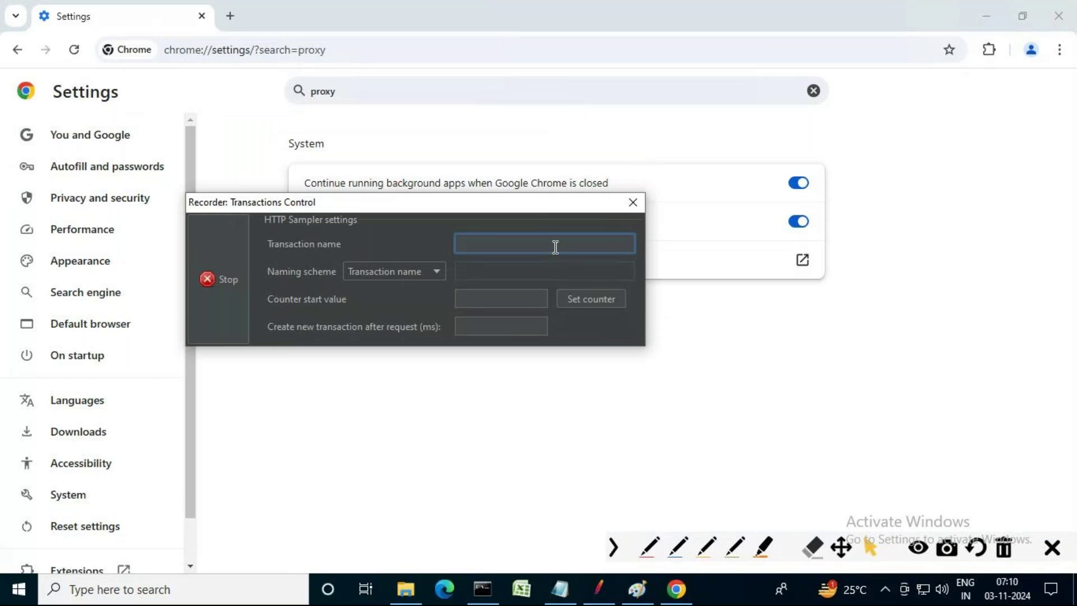
type("01_Launch")
left_click_drag(561, 207, 1004, 445)
left_click(349, 49)
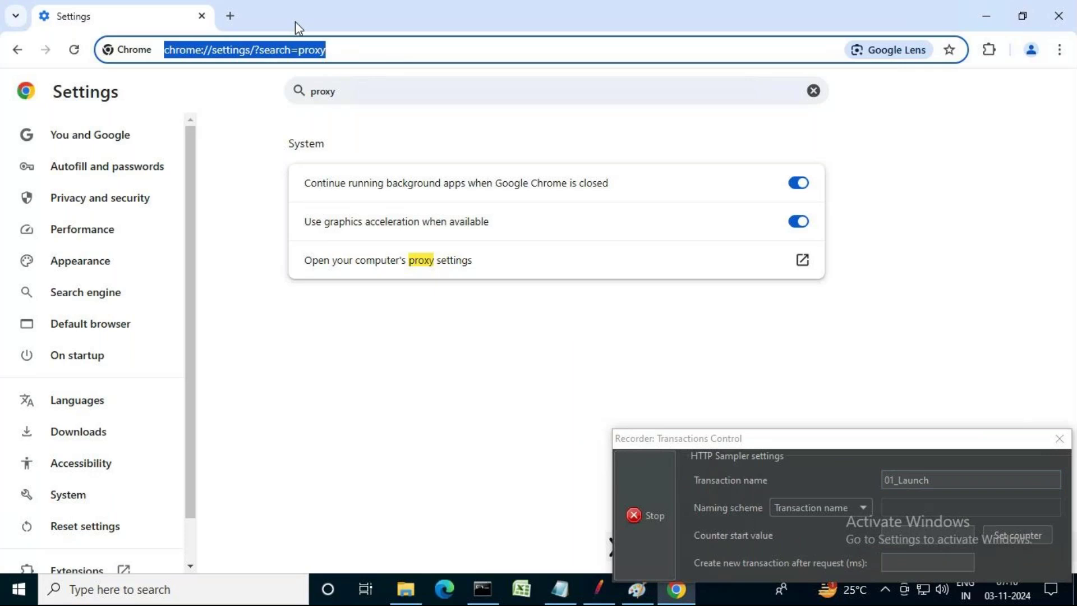
left_click(230, 16)
left_click(203, 13)
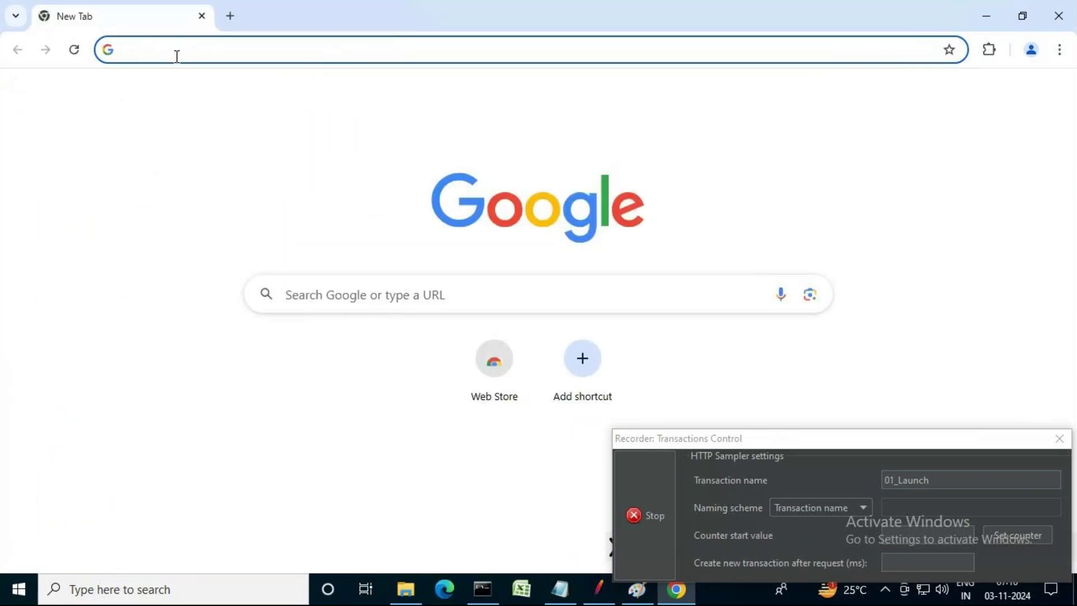
type("https://petstore.octoperf")
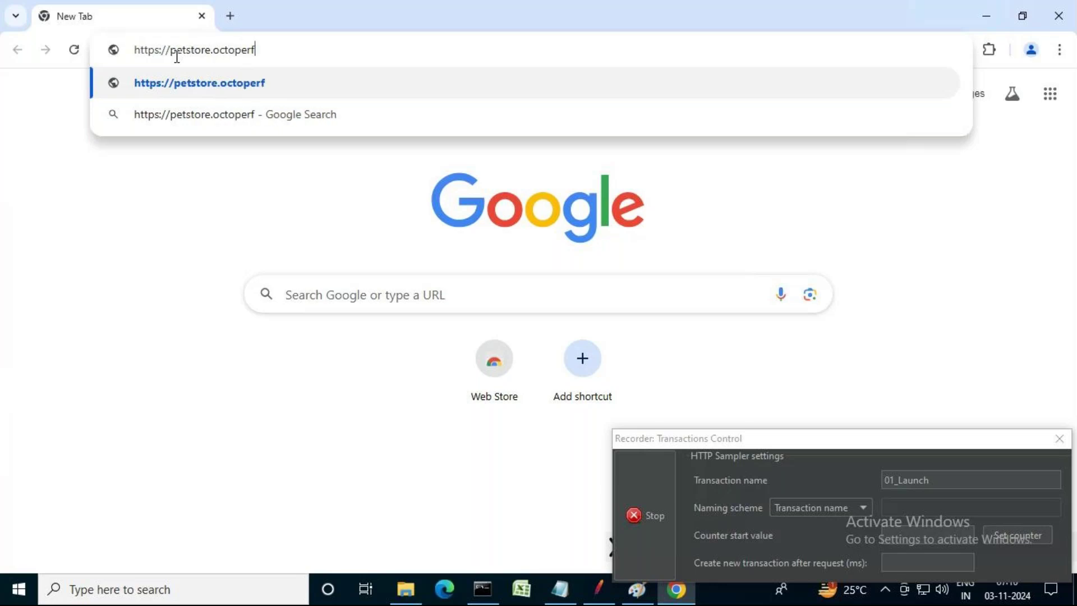
type(".com")
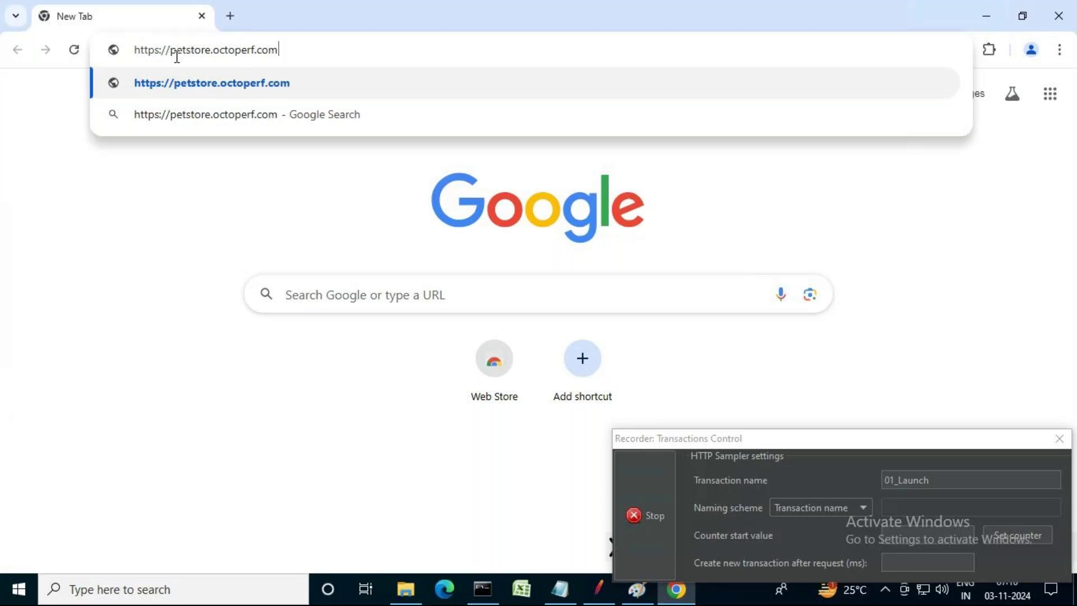
key("Return")
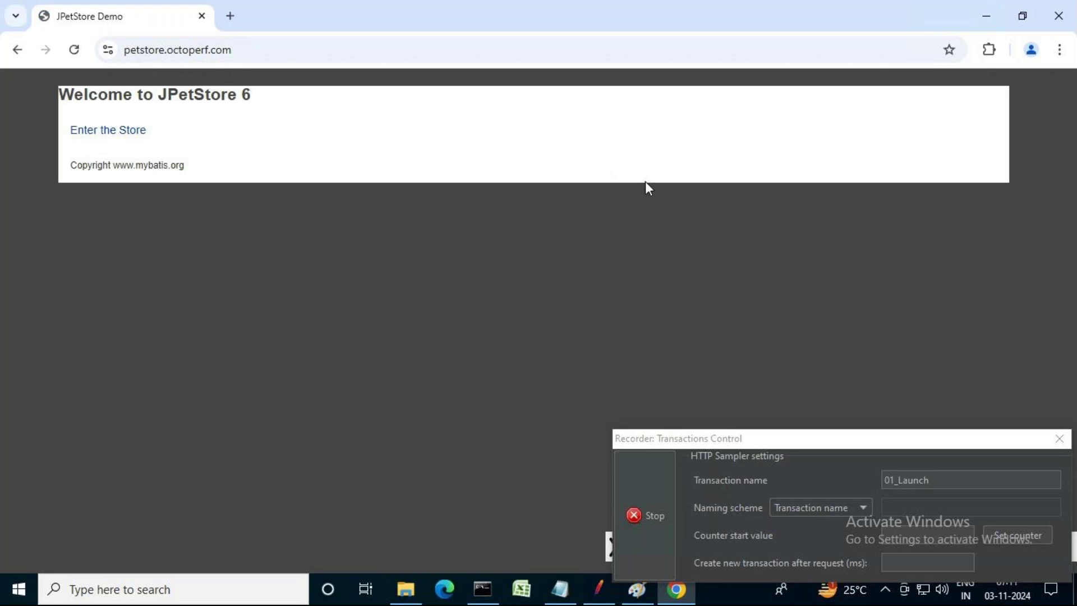
- Set the transaction name to 02_EnterStore and enter the store from the JPetStore welcome page
left_click(962, 480)
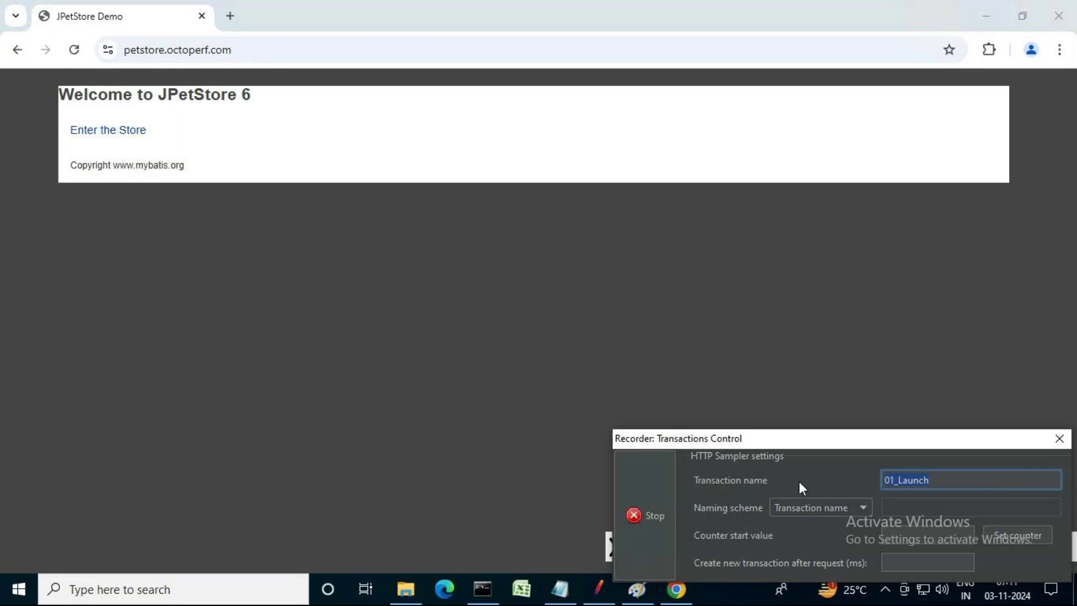
key("ctrl+a")
type("02_EnterStore")
left_click(137, 130)
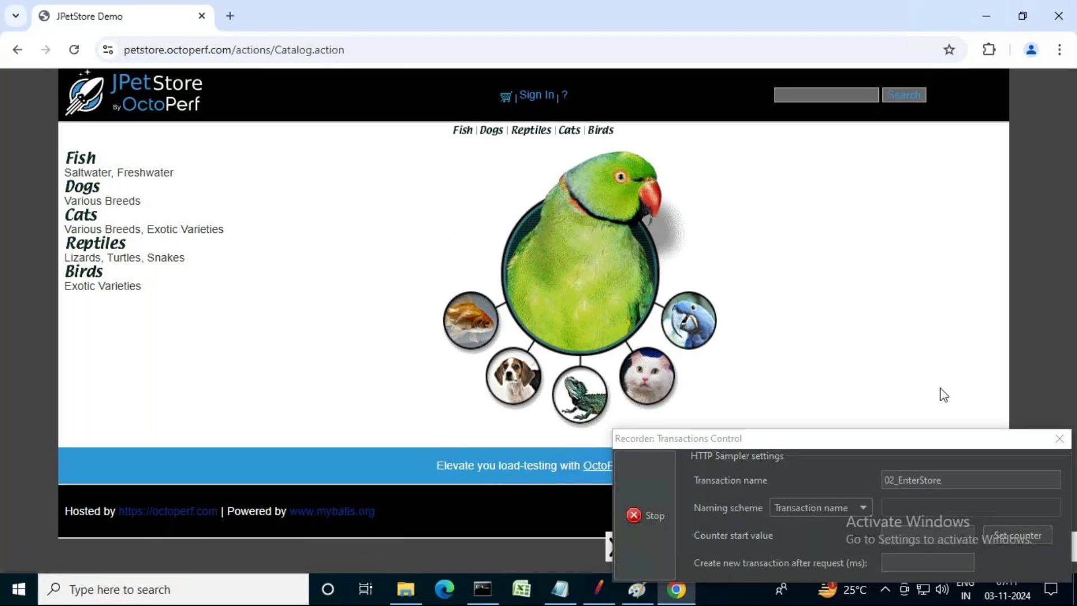
- Set the transaction name to 03_ClickSignIn and open the store's Sign In page
left_click_drag(942, 482, 848, 477)
type("03_ClickSignIn")
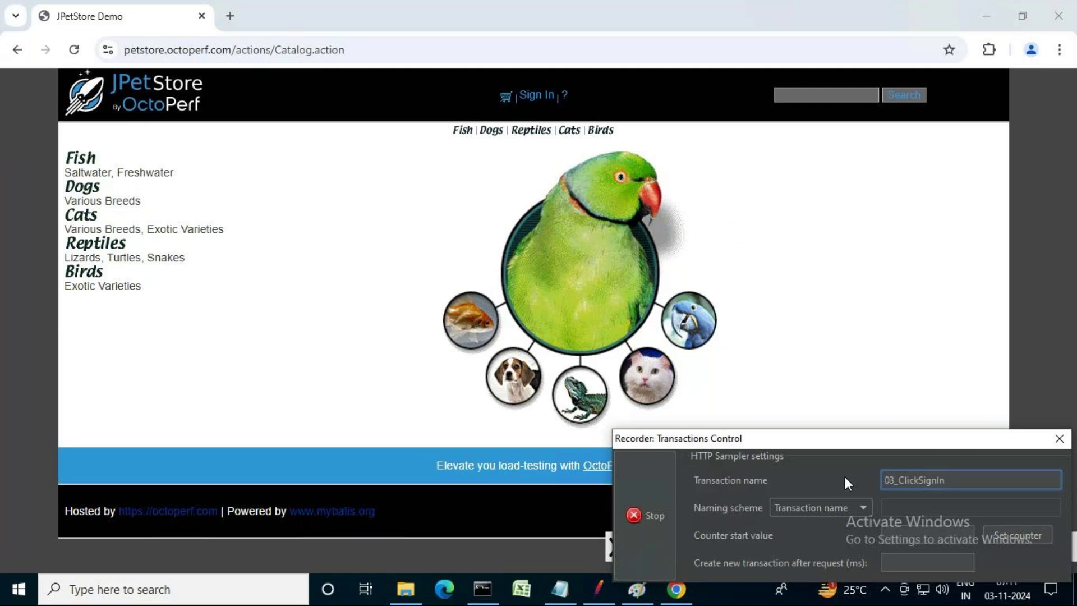
left_click(540, 96)
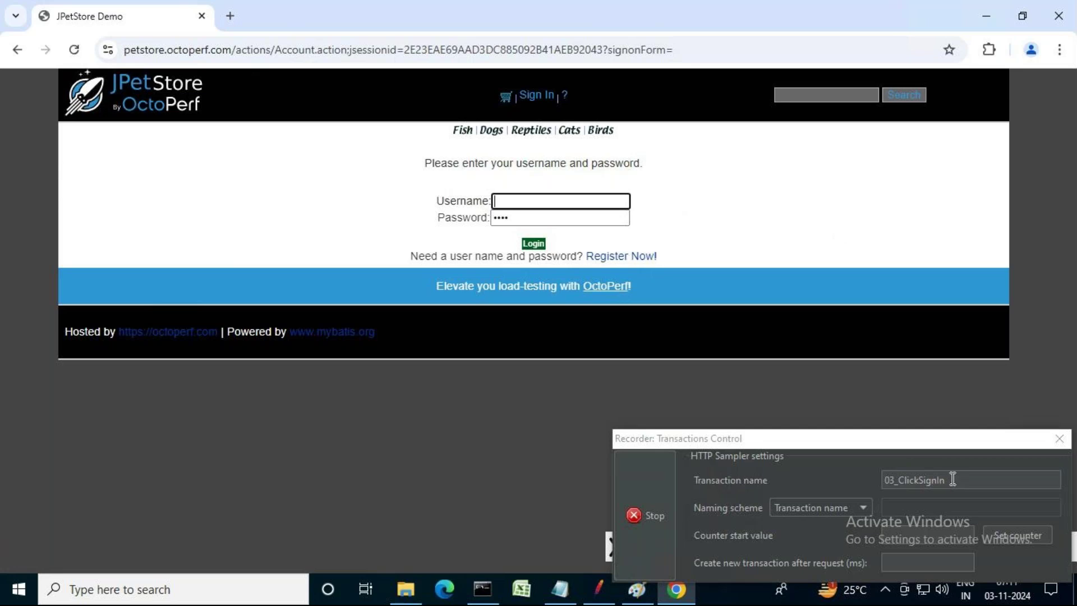
- Set the transaction name to 04_EnterCredentials, then log in to the store with the account username and password
left_click_drag(956, 480, 823, 479)
type("04_")
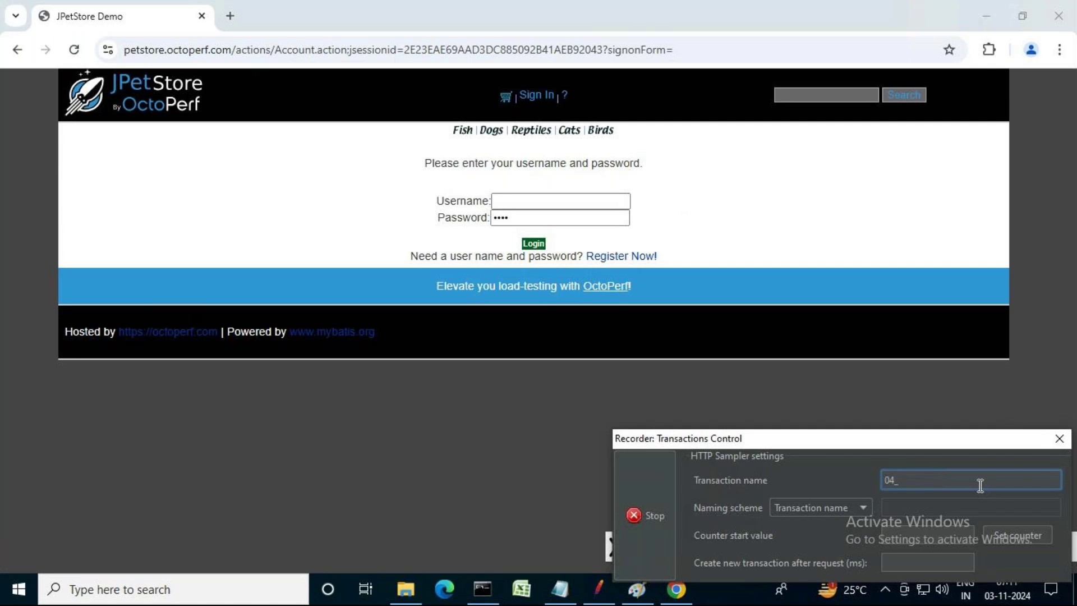
type("EnterCredentials")
left_click(567, 202)
type("j2ee")
key("Tab")
type("j2ee")
left_click(533, 244)
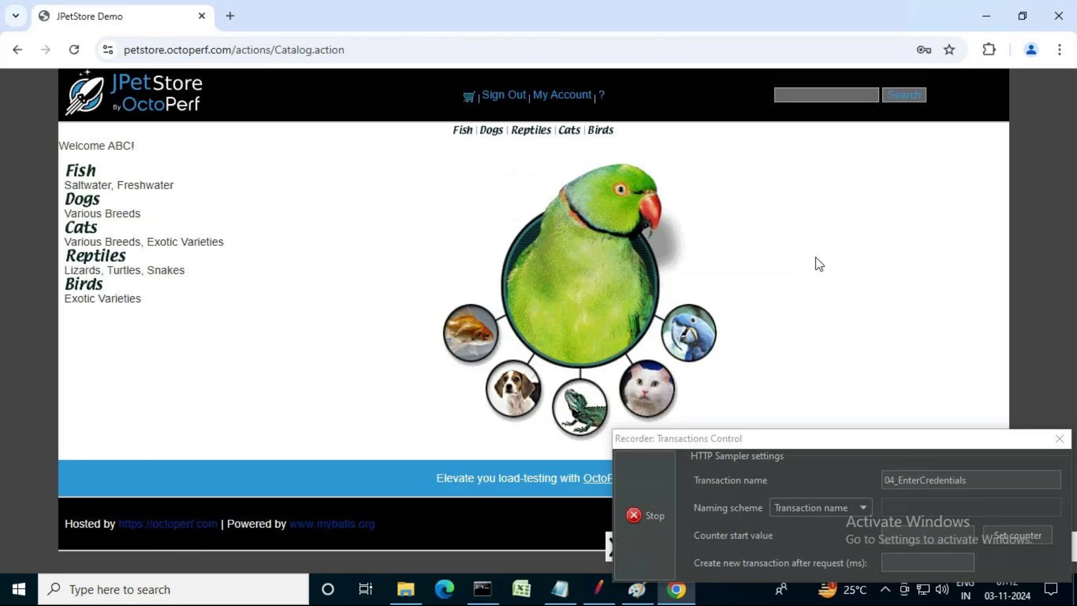
- Set the transaction name to 05_Signout and sign out of the store
double_click(977, 482)
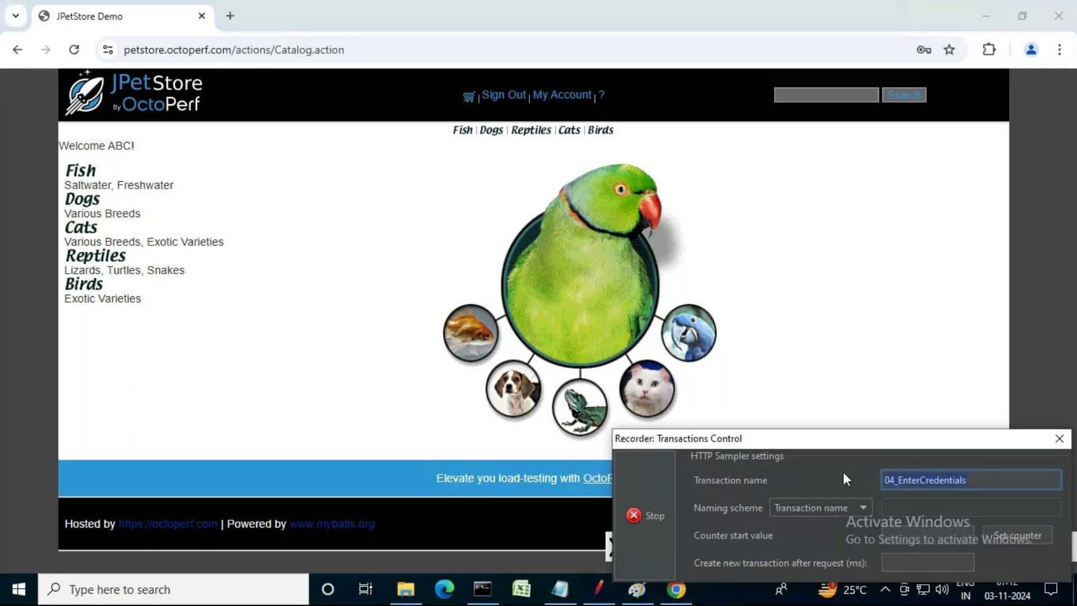
type("05_Signout")
left_click(504, 97)
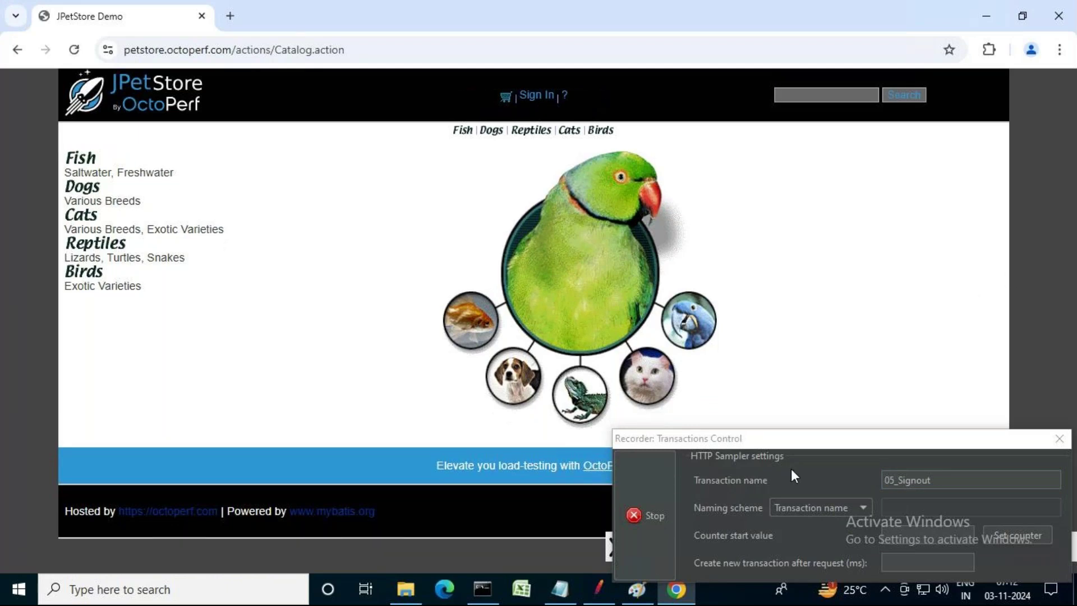
- Stop the recording in JMeter and view the View Results Tree under the HTTP(S) Test Script Recorder
left_click(640, 530)
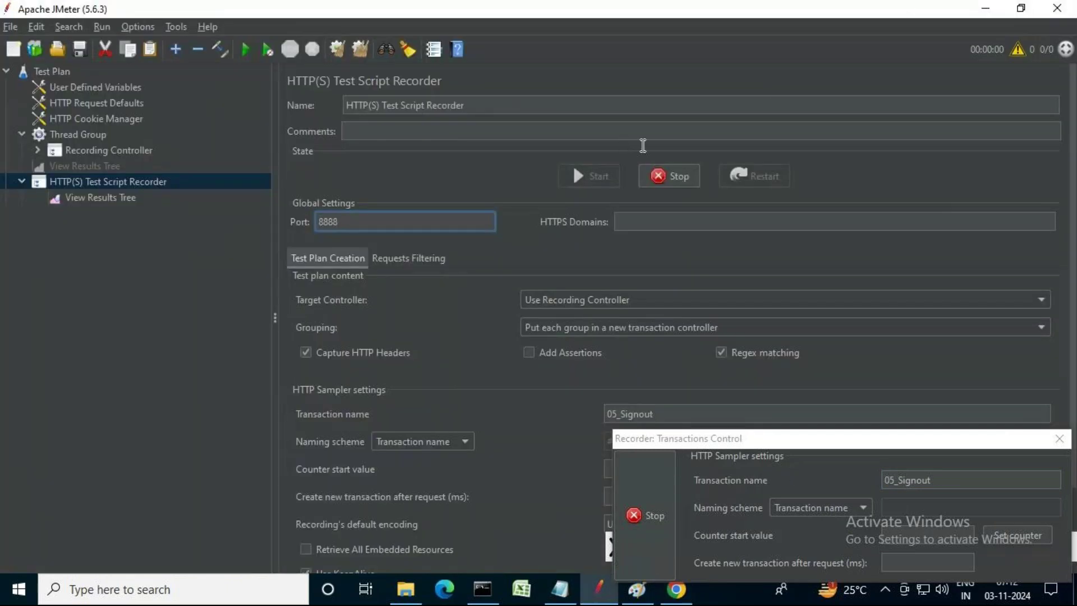
left_click(668, 176)
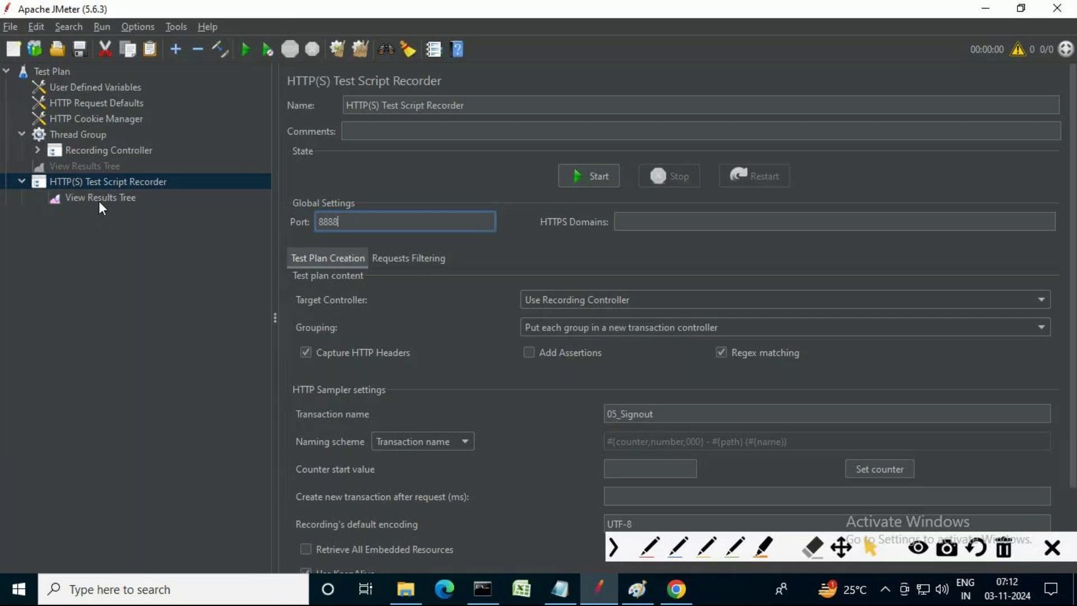
left_click(99, 201)
left_click_drag(436, 368, 432, 264)
- Expand the Recording Controller and examine the server and path of each request in the first 01_Launch transaction
left_click(44, 152)
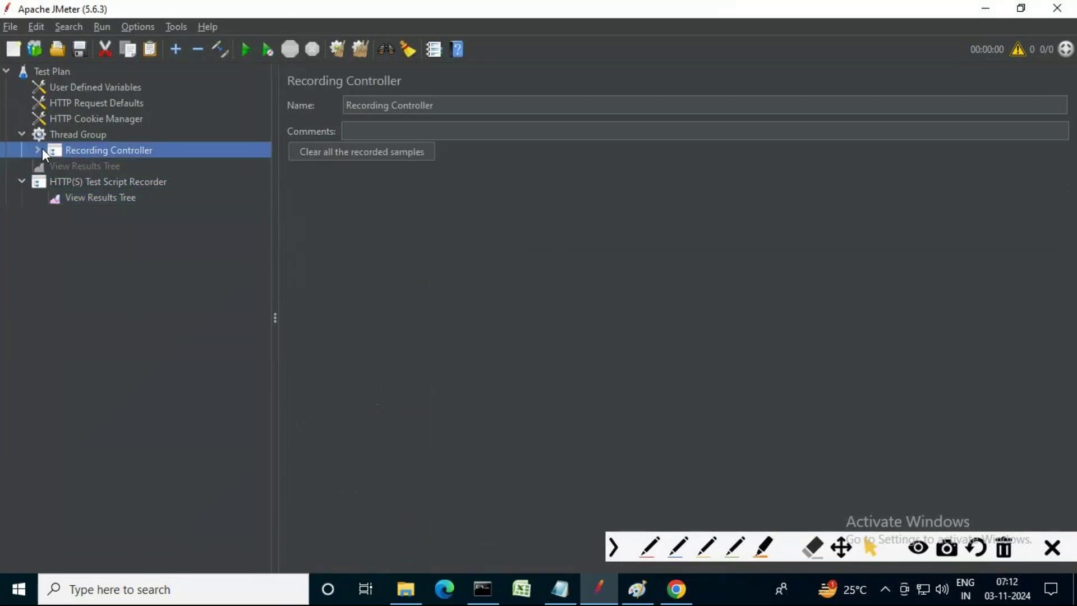
left_click(39, 150)
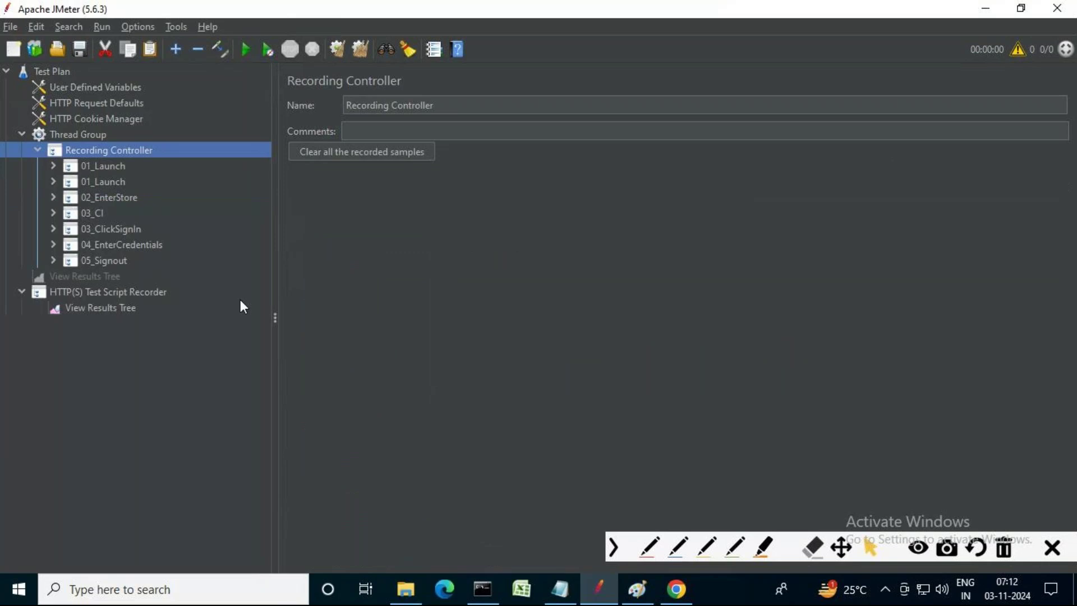
left_click(53, 166)
left_click(129, 185)
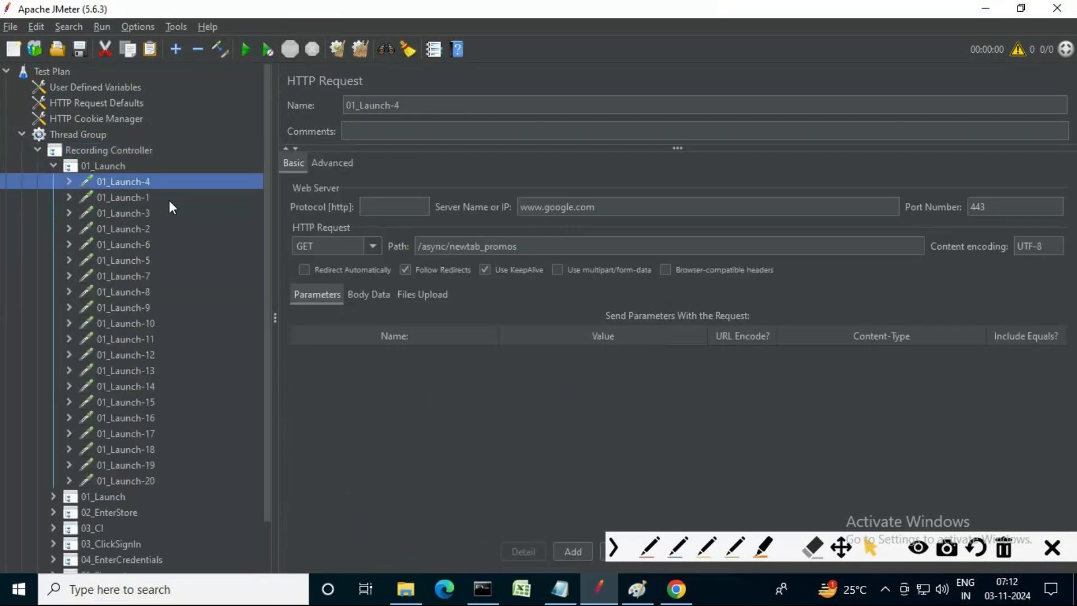
key("Down")
key("Down")
key("Down")
key("Down")
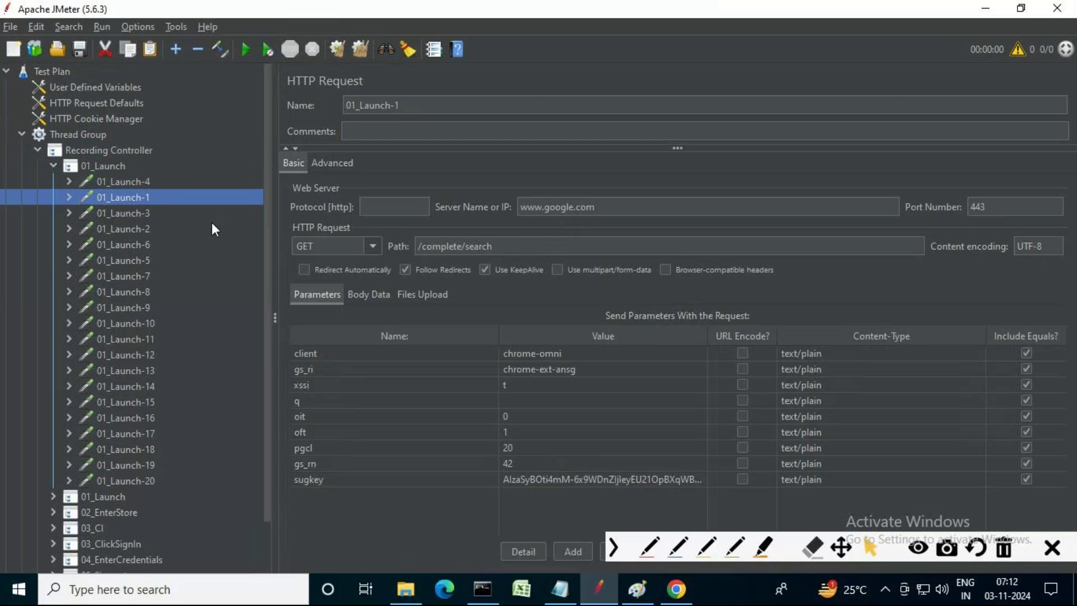
key("Down")
key("Down")
key("Down")
key("Down")
key("Down")
key("Down")
key("Down")
key("Down")
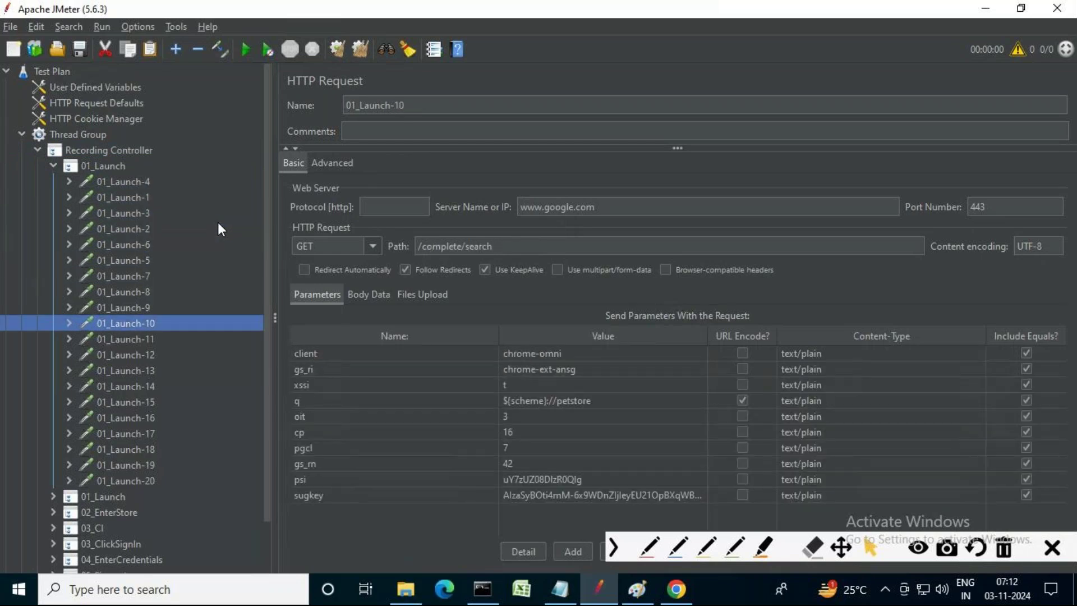
key("Down")
key("Down")
key("Down")
key("Down")
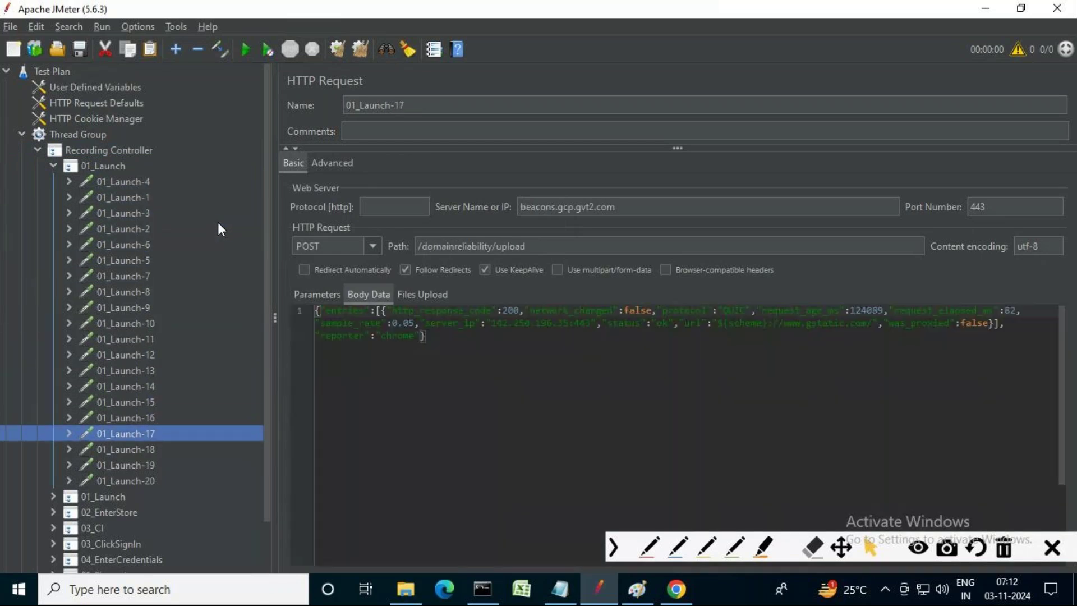
key("Down")
key("Down")
key("Down")
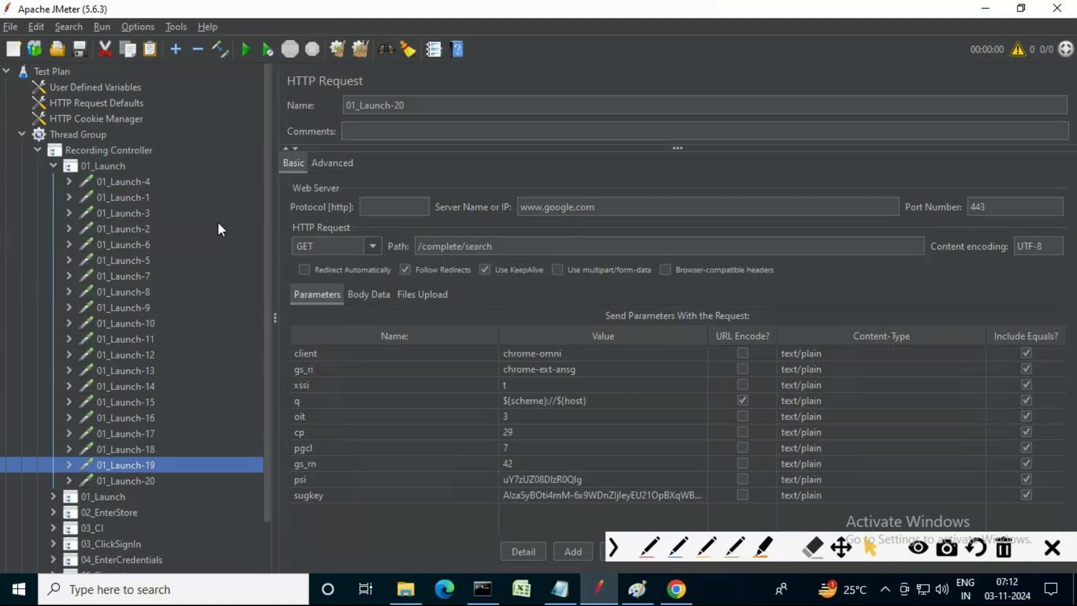
key("Up")
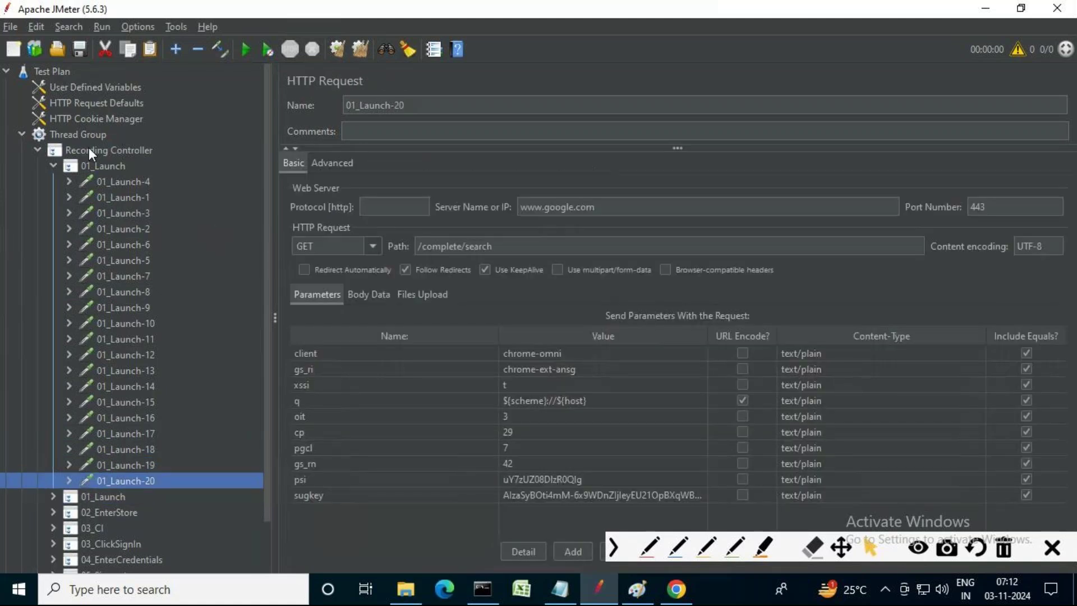
- Delete the first 01_Launch transaction controller with all its requests
key("Left")
key("Delete")
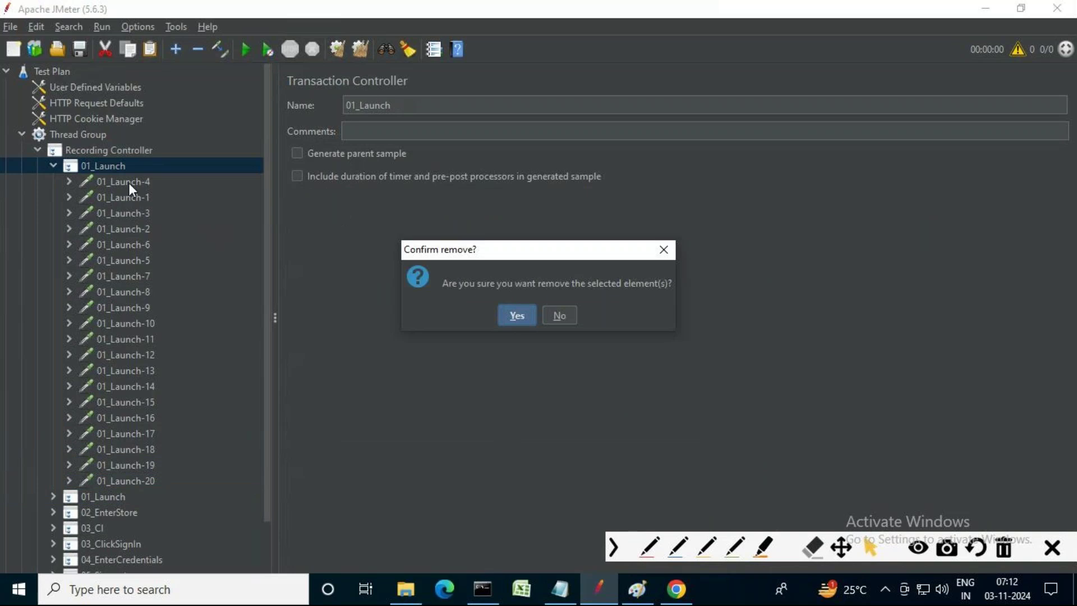
key("Return")
- Check the requests in the remaining 01_Launch transaction and delete 01_Launch-21 through 01_Launch-24
left_click(54, 166)
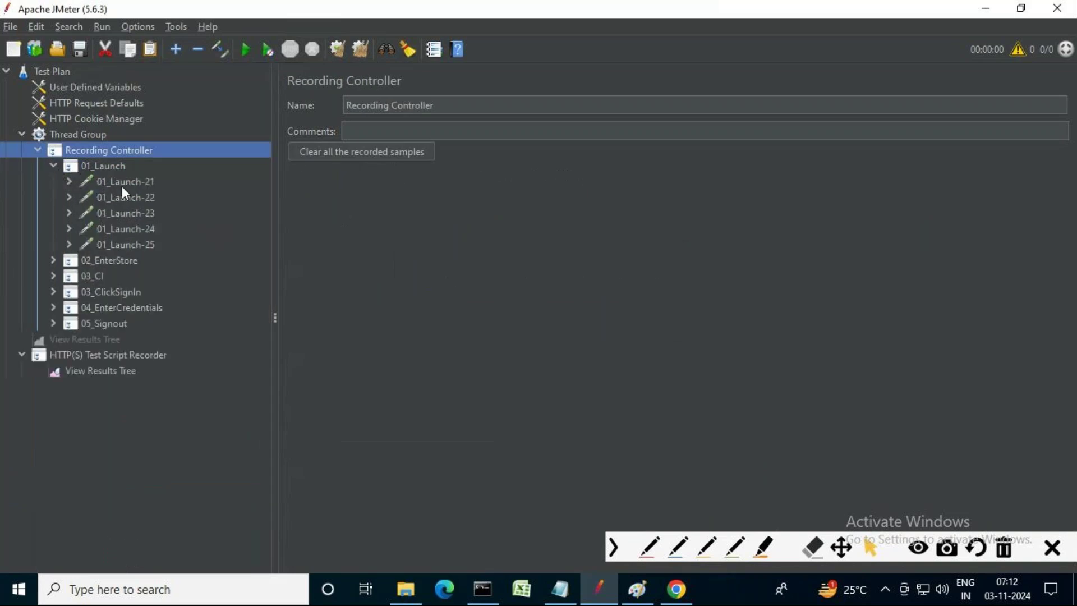
left_click(147, 187)
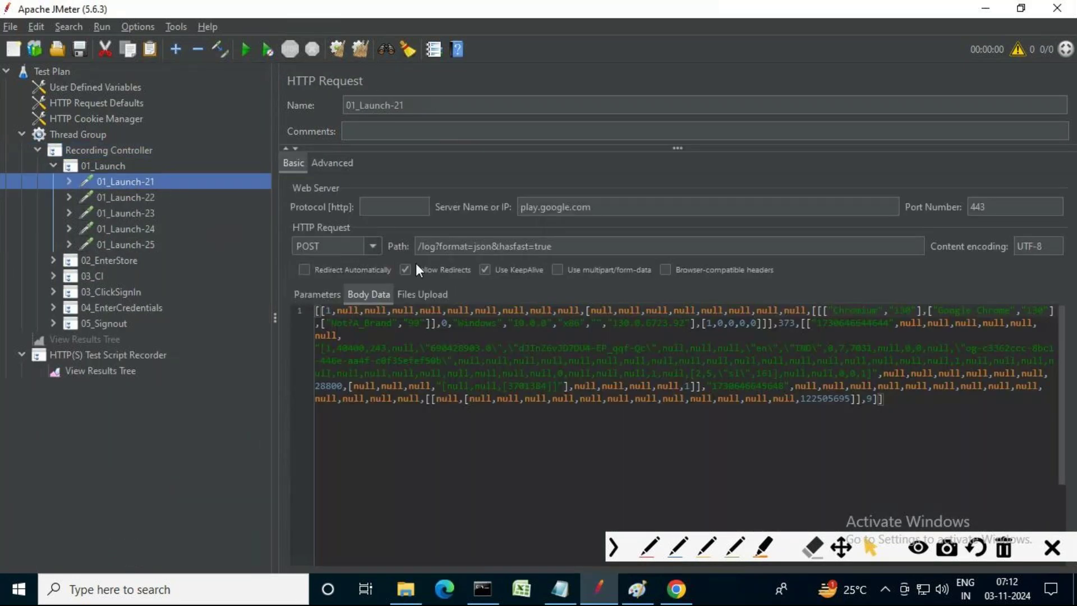
left_click(134, 197)
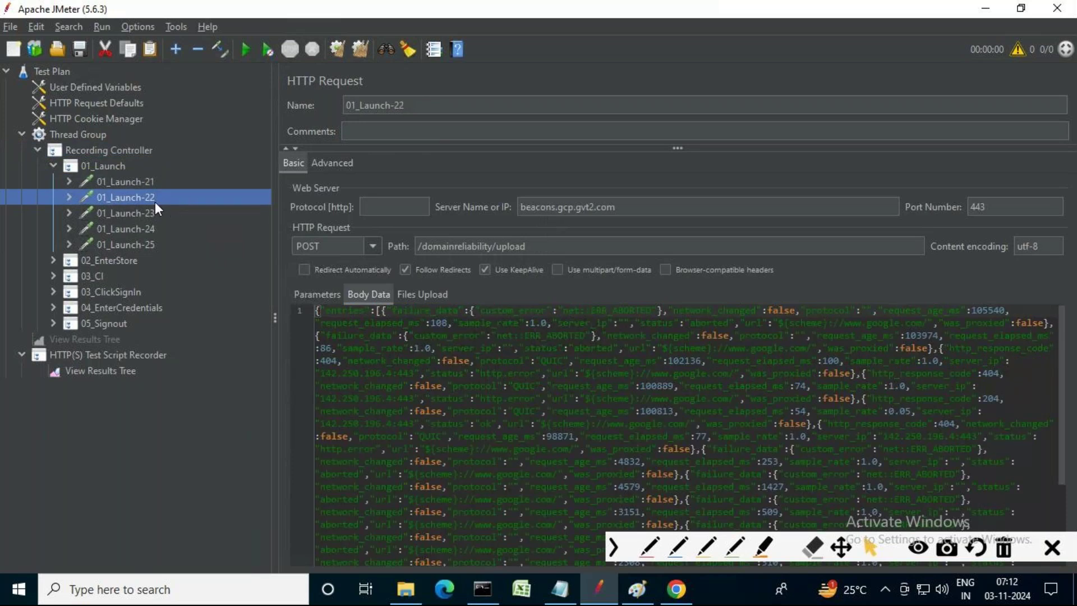
key("Down")
key("Down")
key("Down")
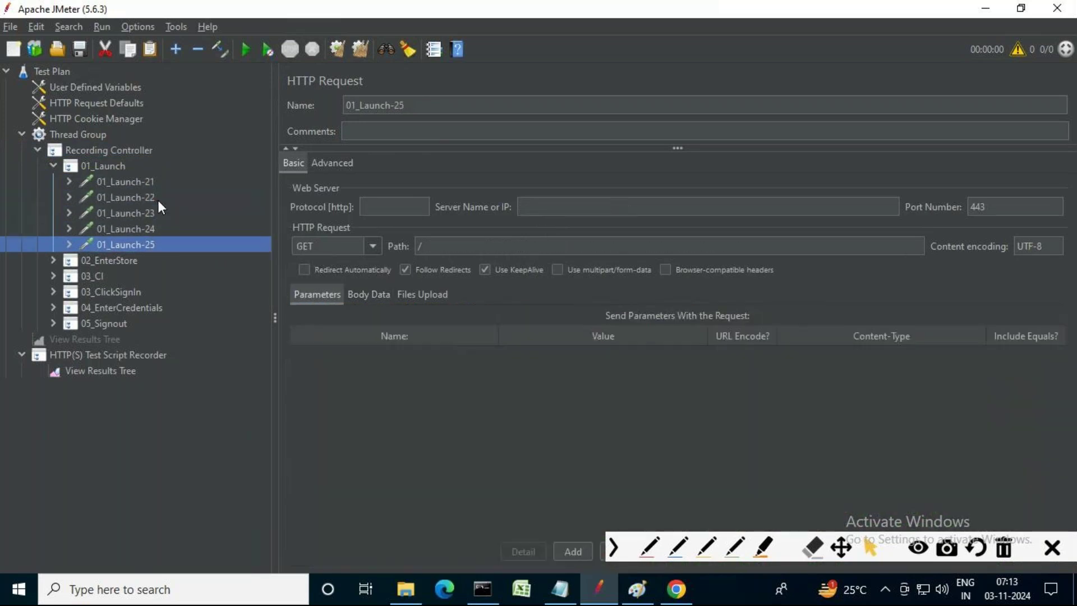
key("Up")
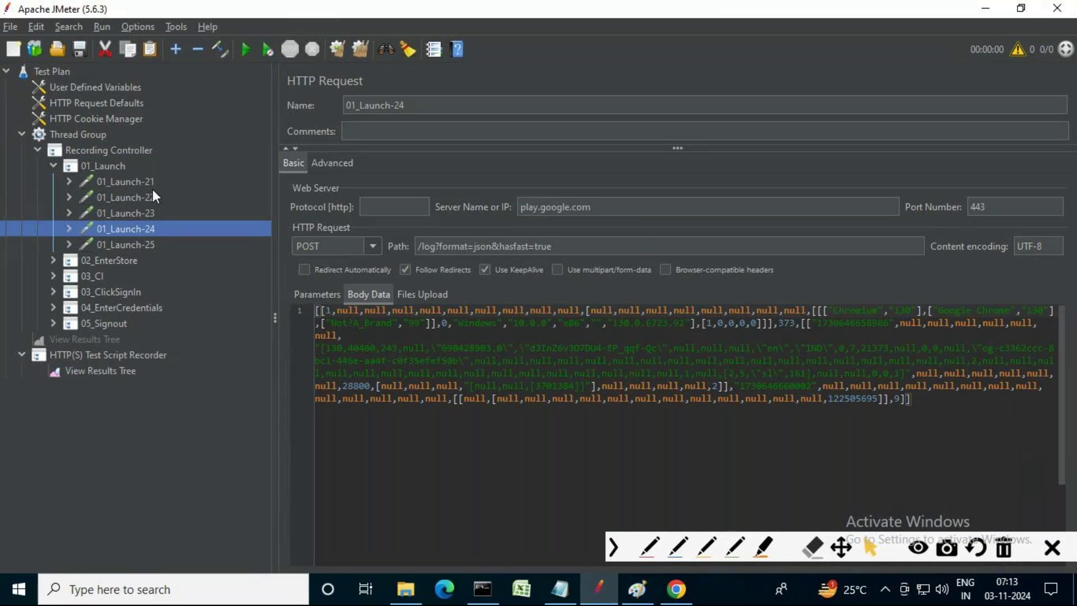
left_click(150, 185, "shift")
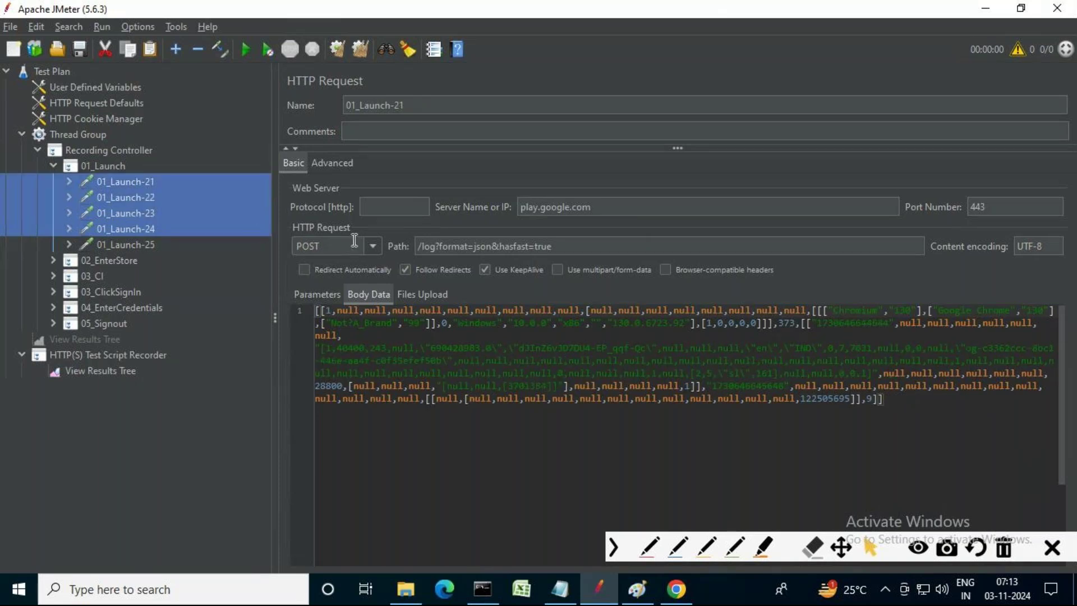
key("Delete")
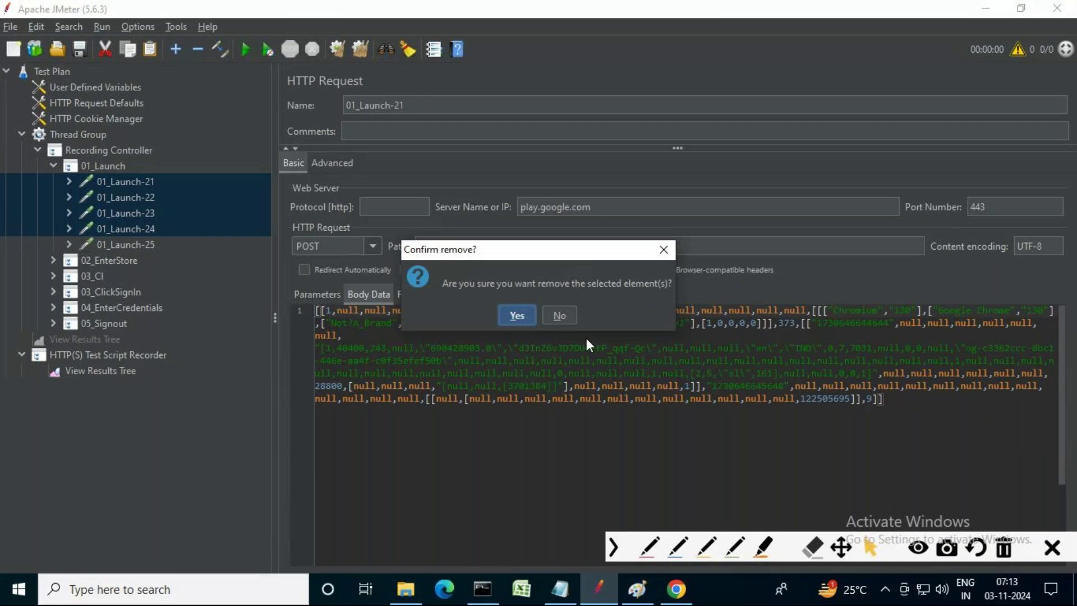
key("Return")
- Delete the unrelated 01_Launch-28 and 02_EnterStore-44 requests from the 02_EnterStore transaction
left_click(59, 198)
left_click(54, 198)
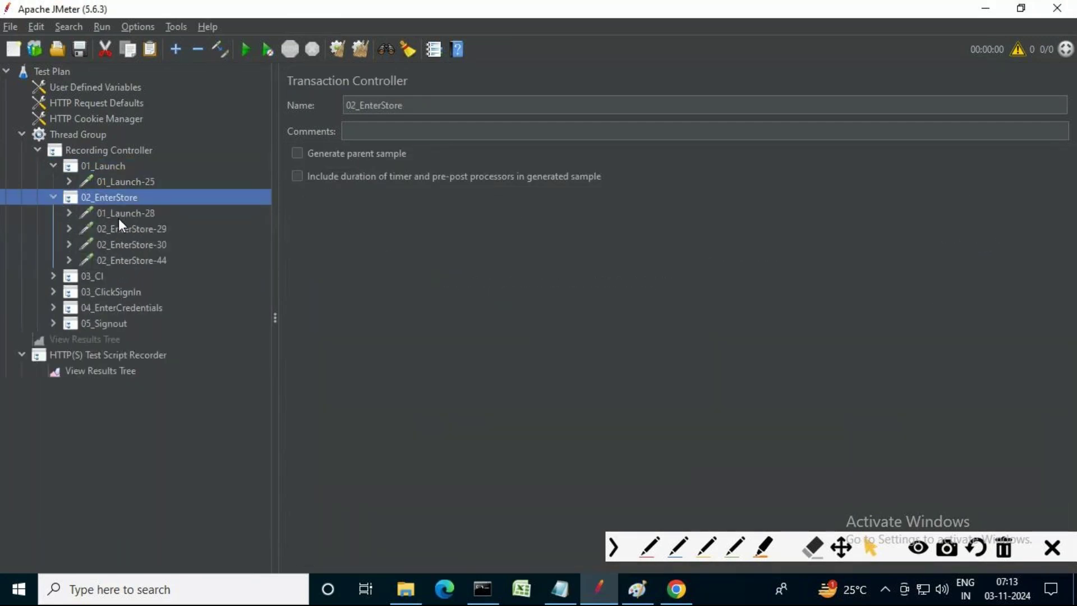
left_click(122, 213)
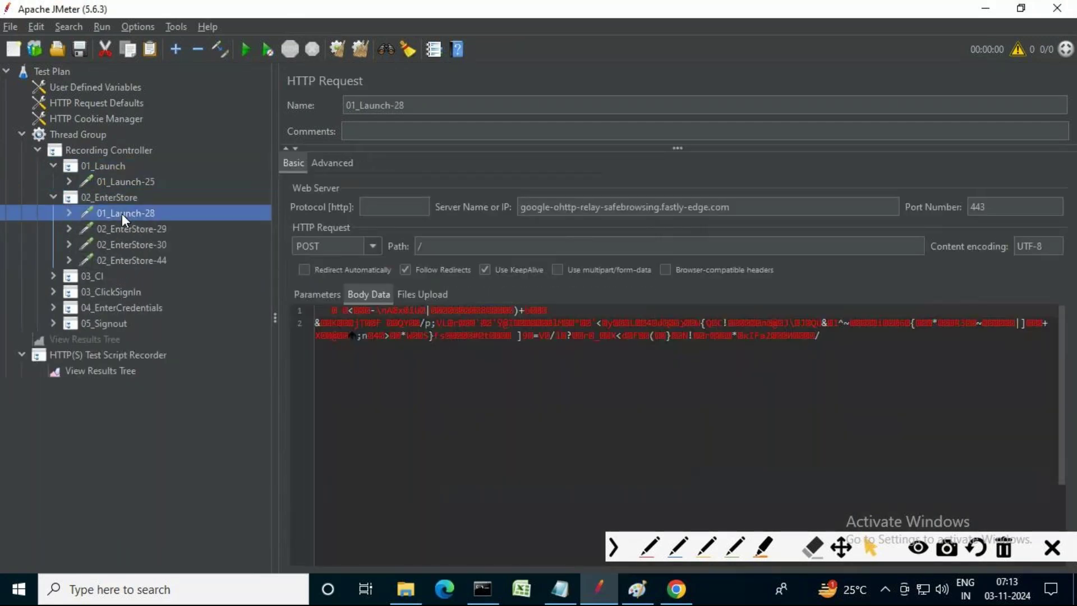
left_click(511, 316)
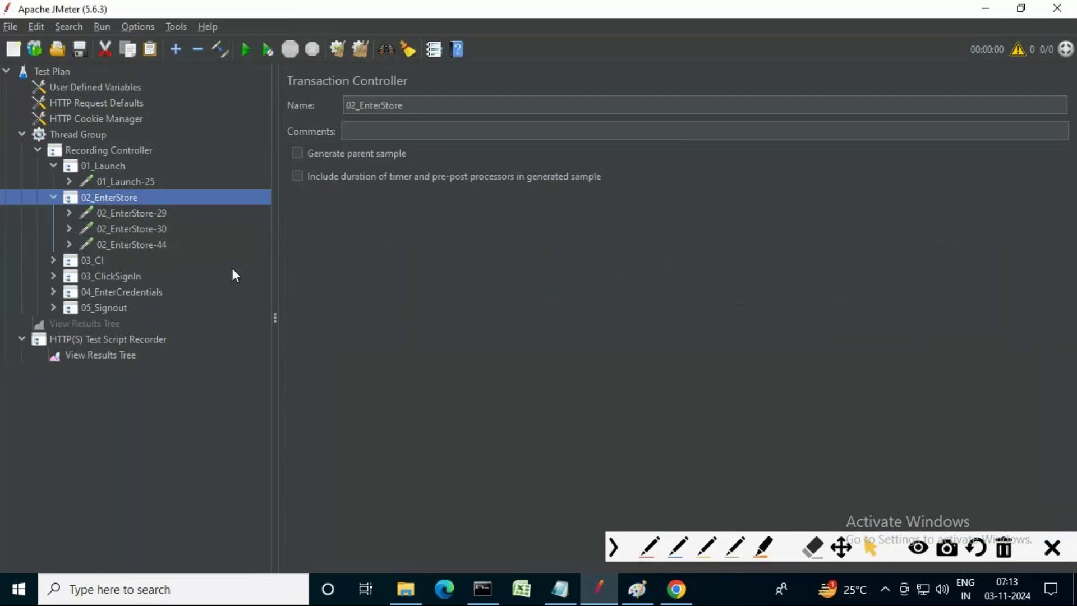
left_click(163, 219)
left_click(163, 230)
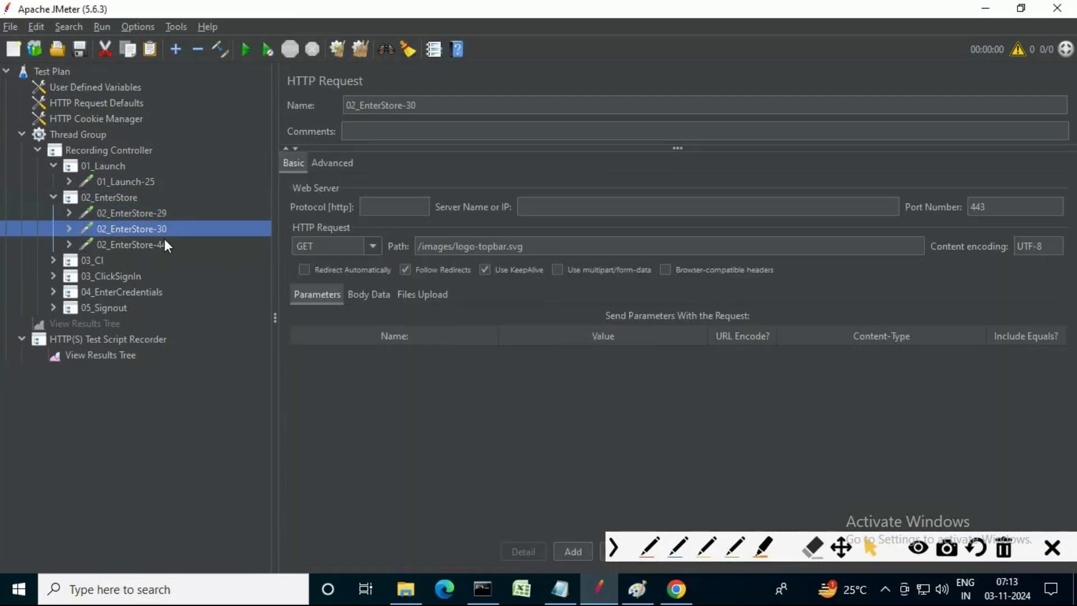
left_click(163, 244)
key("Delete")
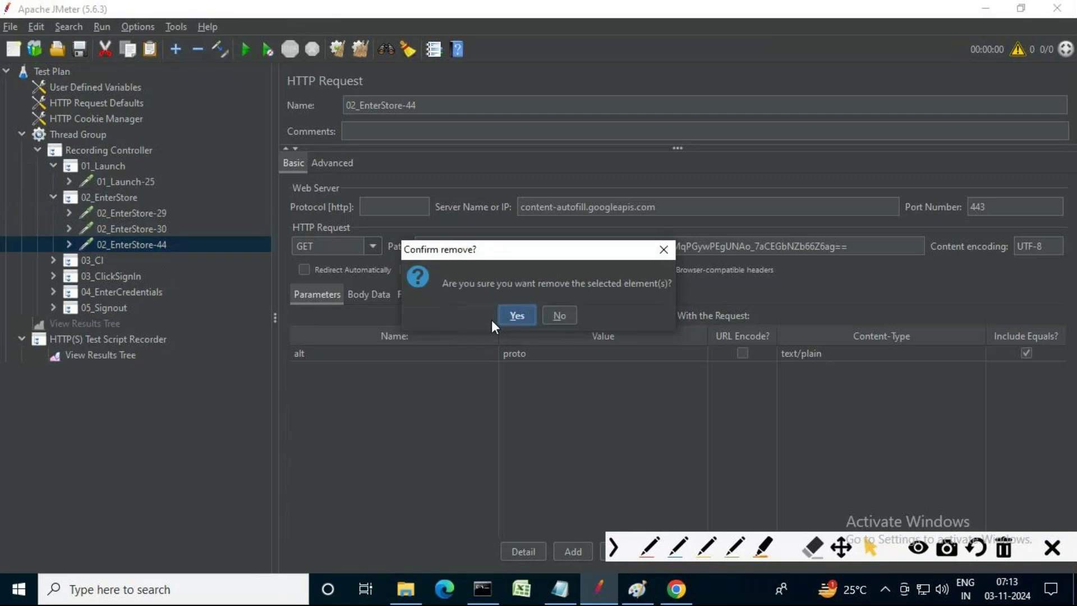
left_click(507, 317)
- Delete the 03_Cl transaction controller together with its 02_EnterStore-45 request
left_click(53, 244)
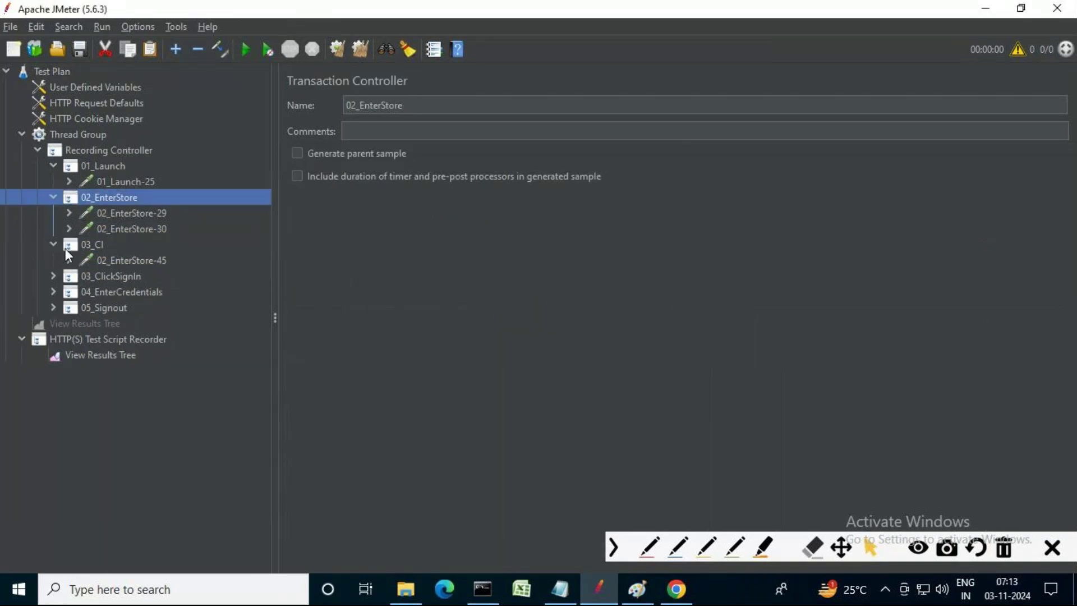
left_click(123, 261)
key("Delete")
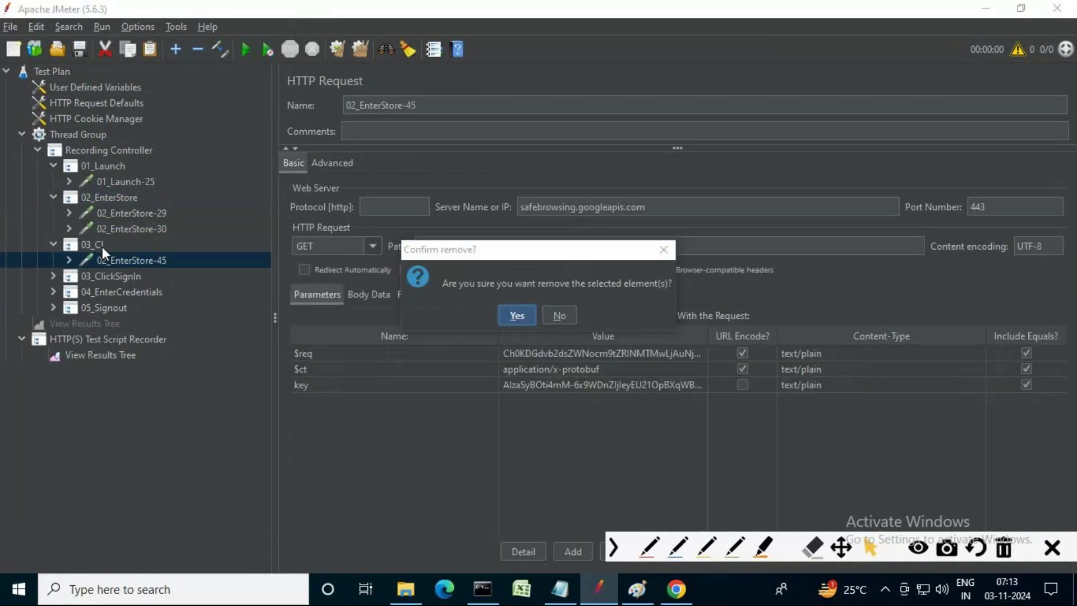
left_click(561, 314)
left_click(135, 245)
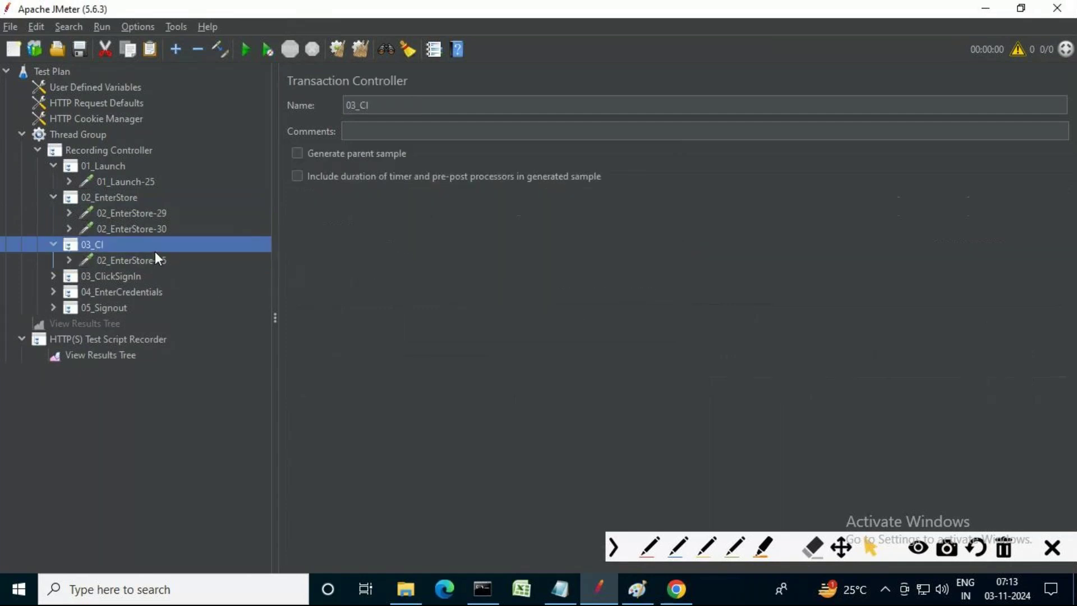
key("Delete")
left_click(502, 316)
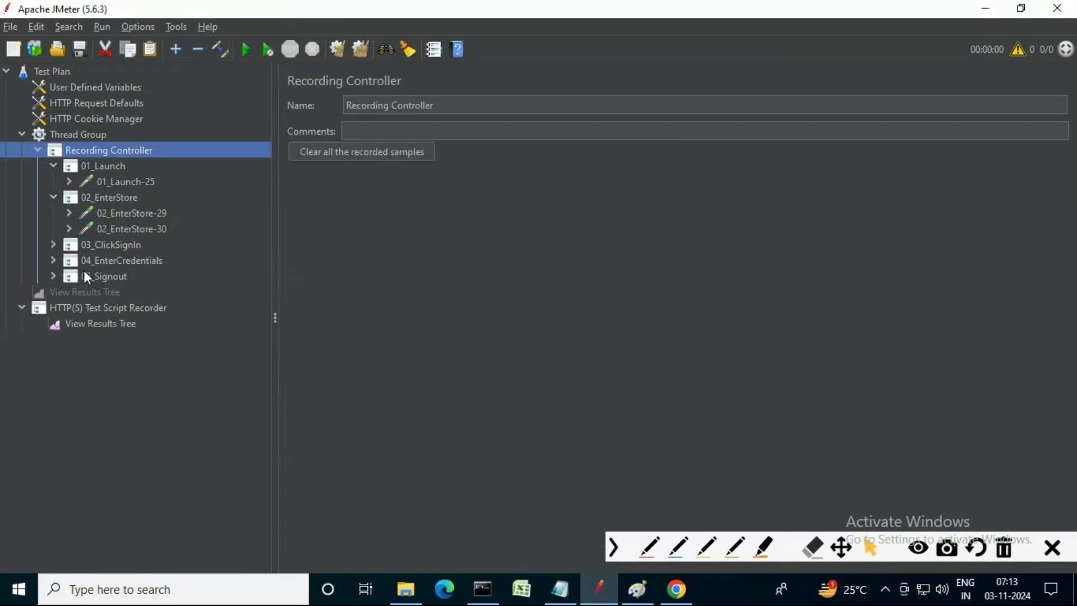
- Delete the content-autofill.googleapis.com request 03_ClickSignIn-47 from the 03_ClickSignIn transaction
left_click(50, 244)
left_click(124, 259)
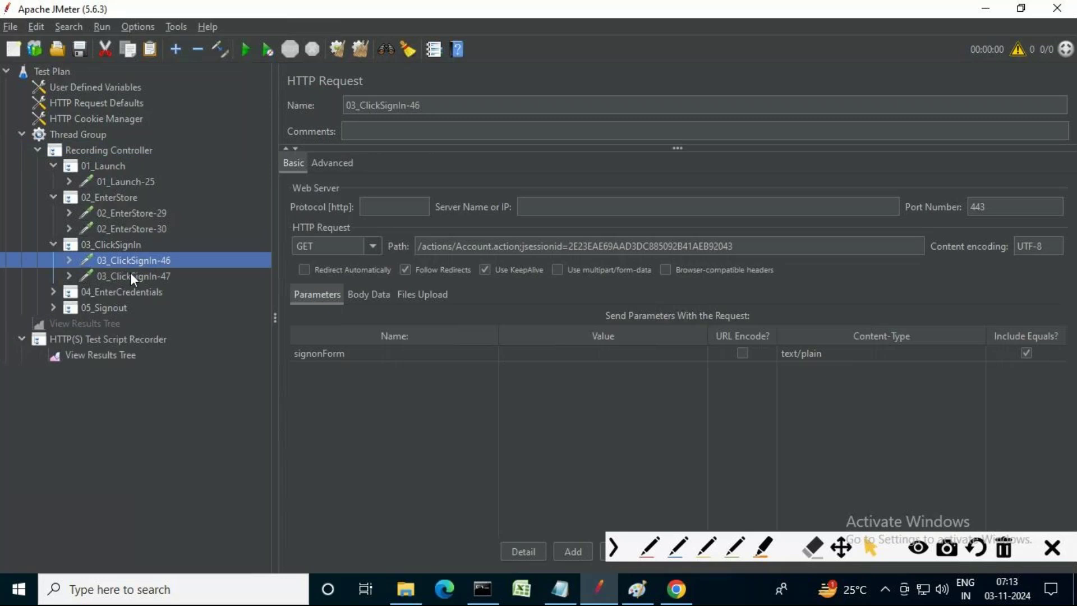
left_click(130, 276)
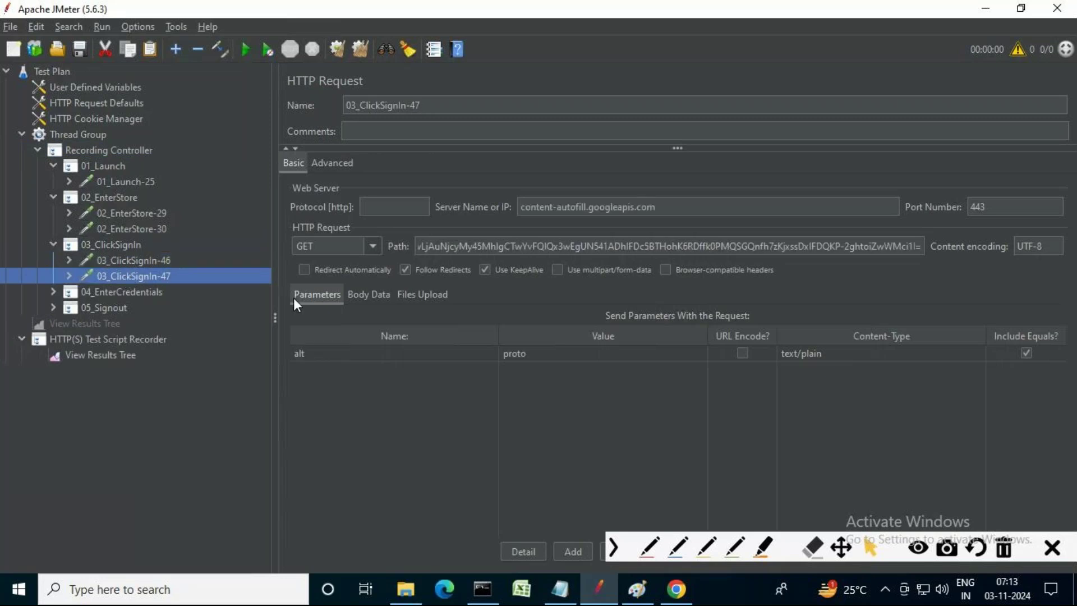
key("Delete")
left_click(513, 313)
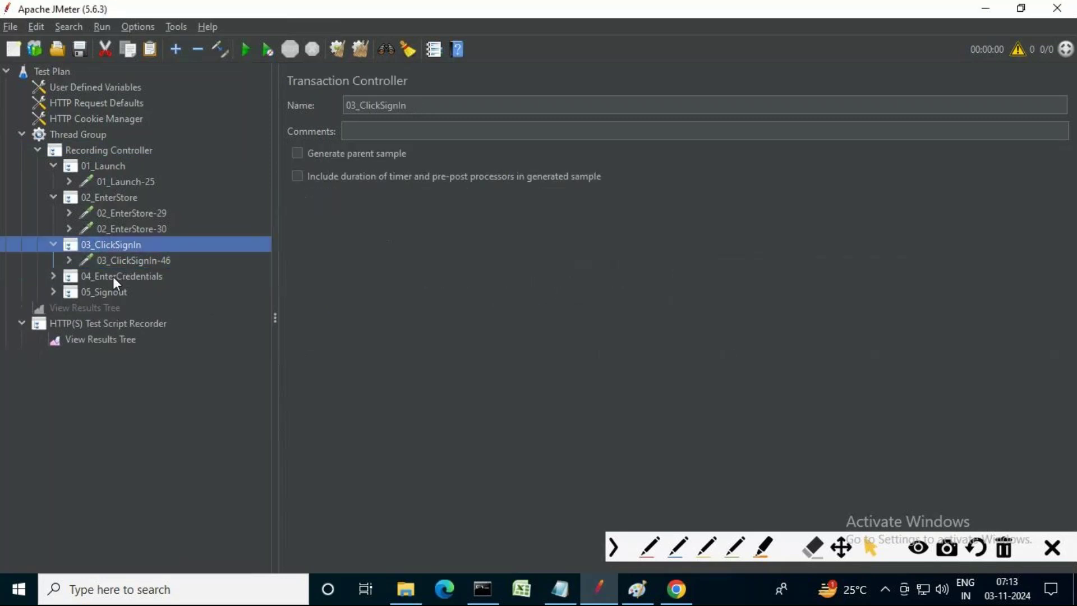
- Delete the safe-browsing requests 03_ClickSignIn-48 and 04_EnterCredentials-50 from the 04_EnterCredentials transaction
left_click(53, 276)
left_click(140, 292)
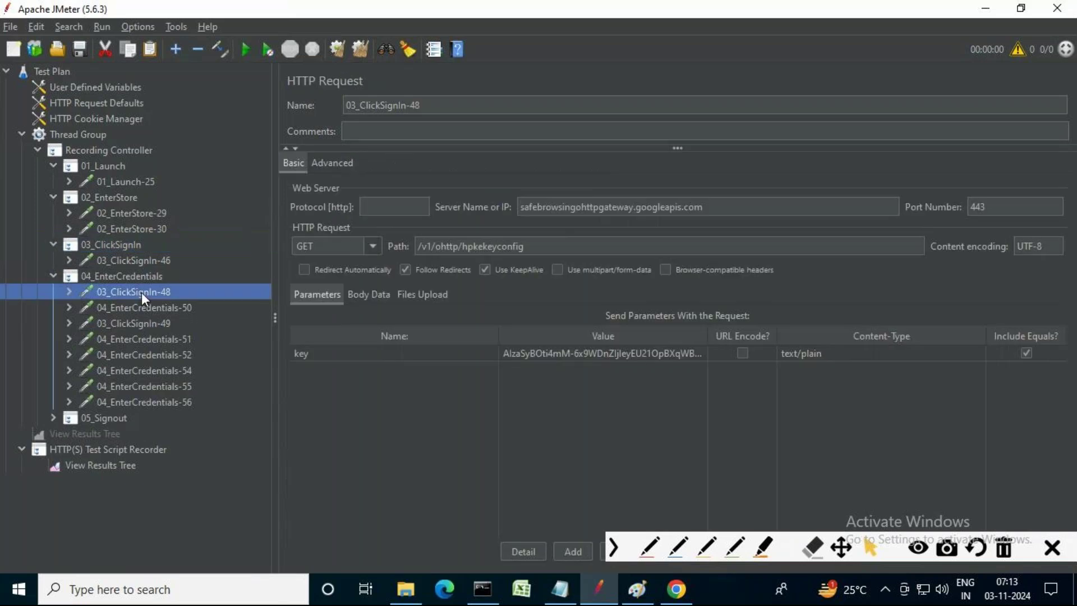
key("Delete")
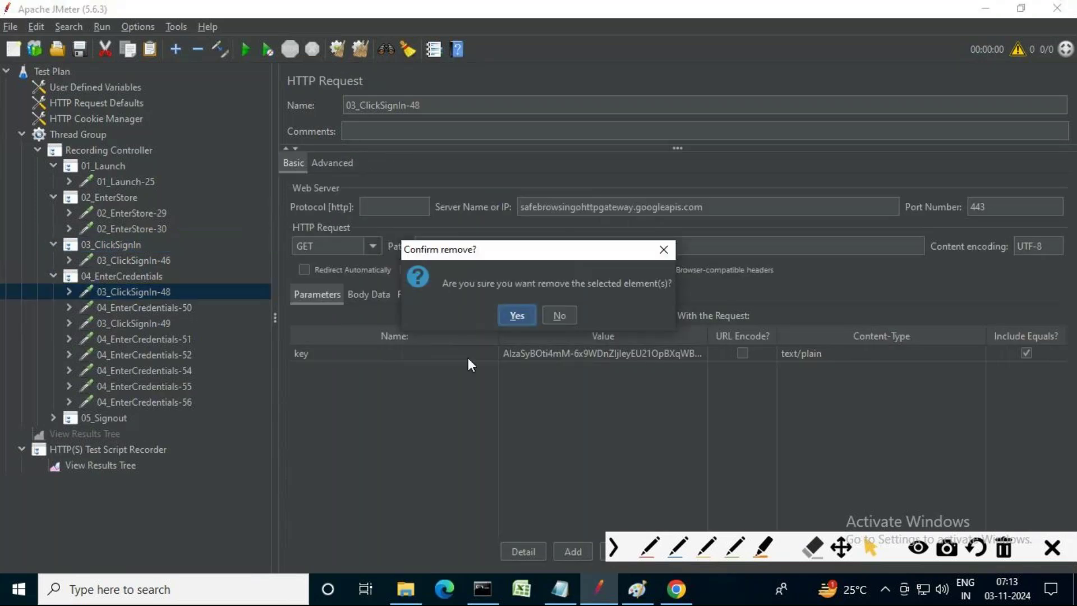
left_click(511, 313)
left_click(167, 307)
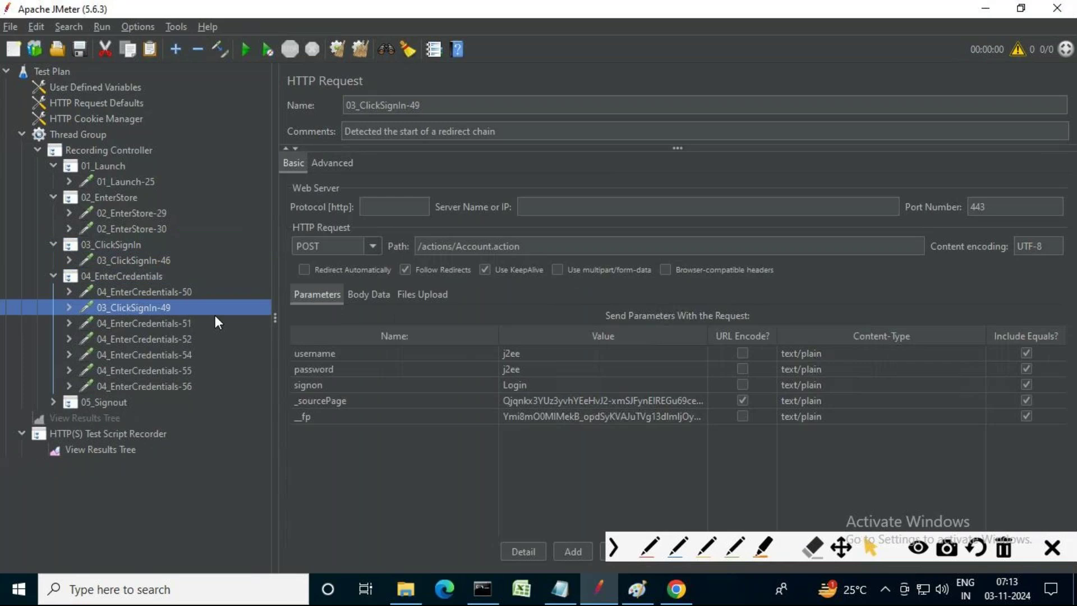
left_click(144, 292)
key("Delete")
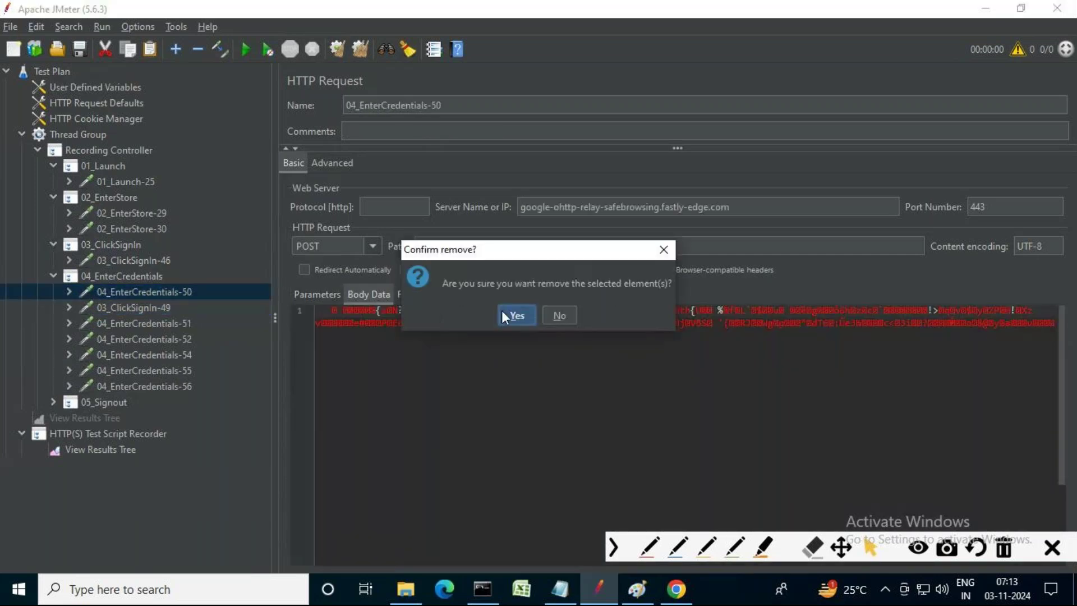
key("Return")
- Check the remaining requests under 04_EnterCredentials and delete the beacons.gcp.gvt2.com request 04_EnterCredentials-52
left_click(154, 313)
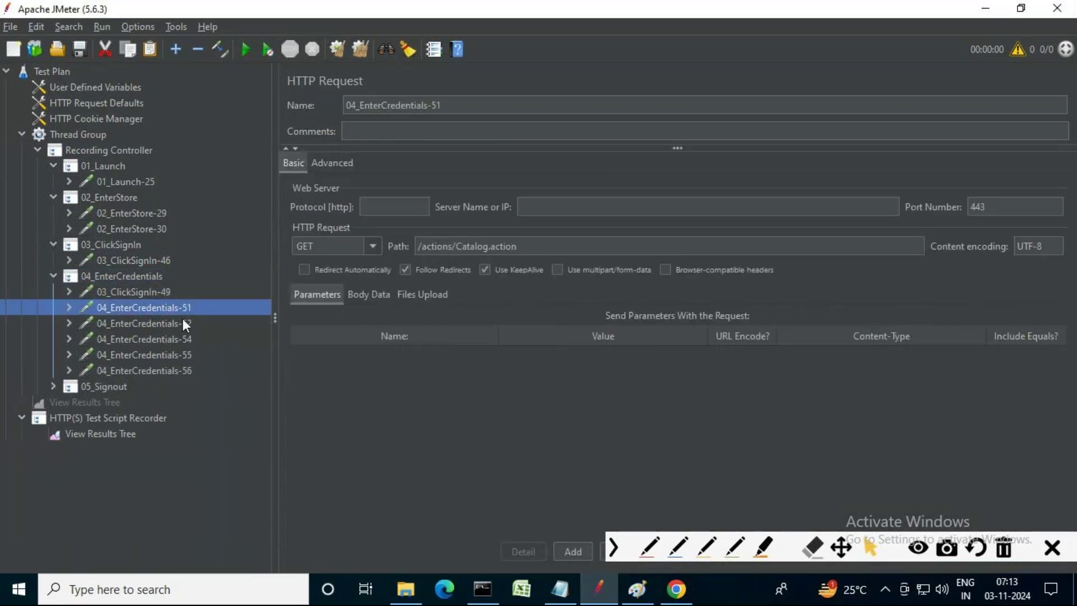
left_click(173, 326)
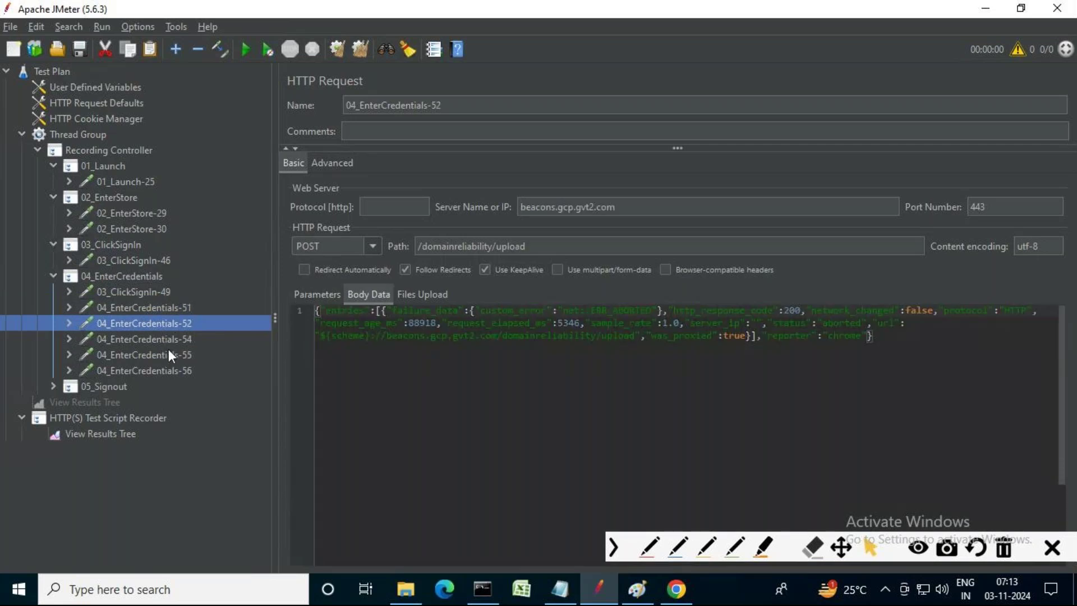
left_click(170, 339)
key("Down")
key("Down")
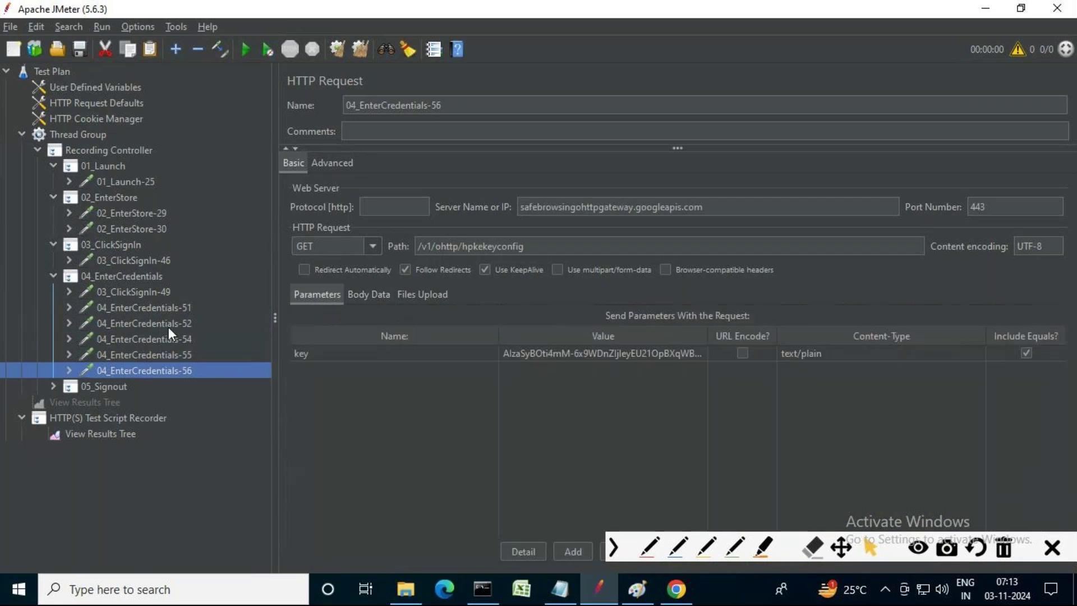
left_click(167, 322)
key("Delete")
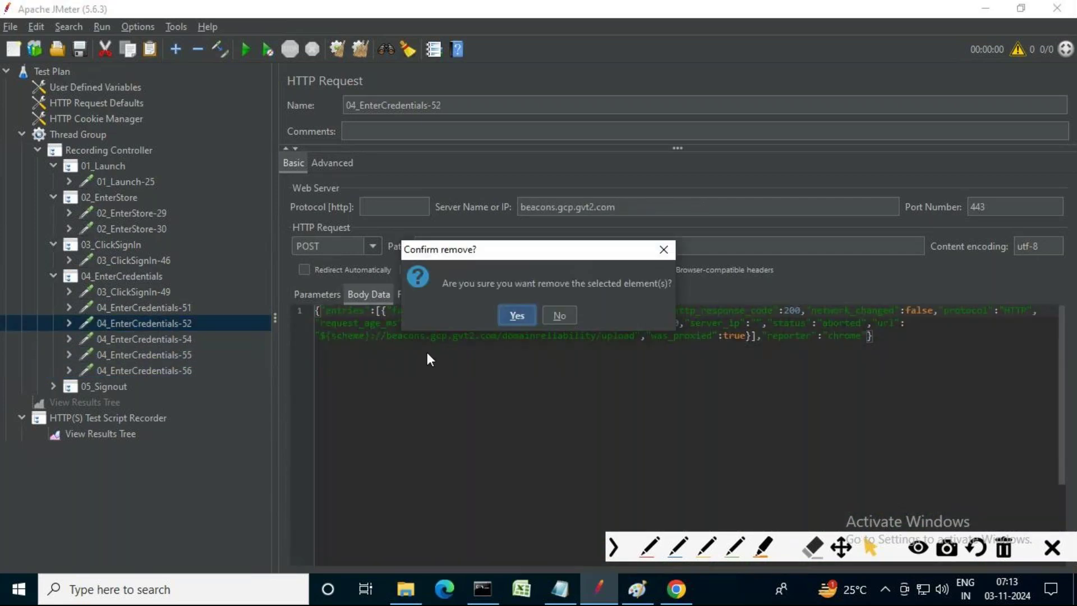
left_click(517, 315)
- Delete the requests 04_EnterCredentials-54, 04_EnterCredentials-55 and 04_EnterCredentials-56 together
left_click(183, 308)
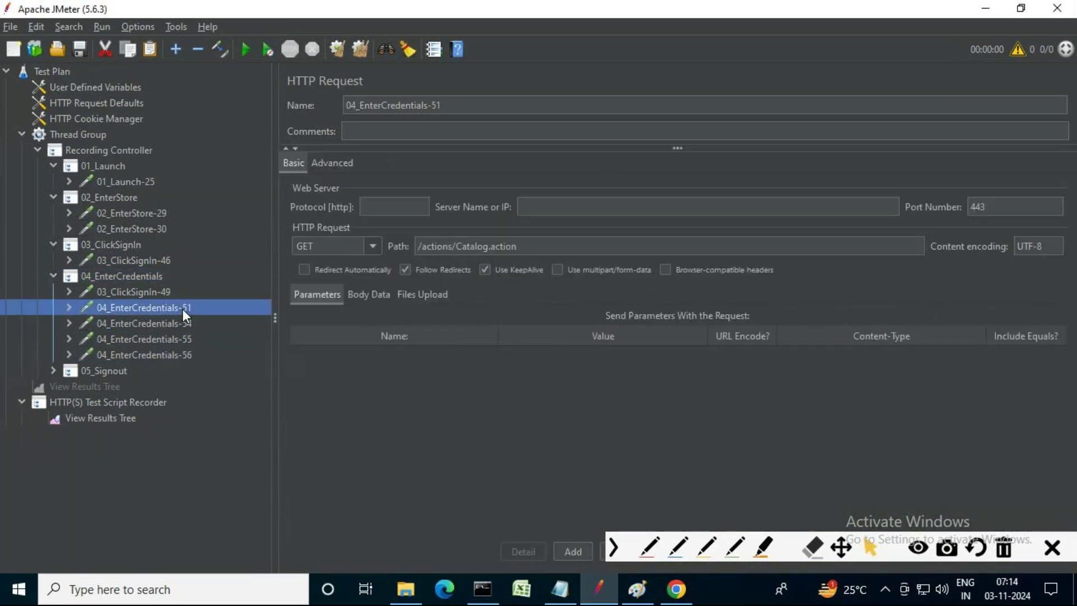
left_click(191, 353, "shift")
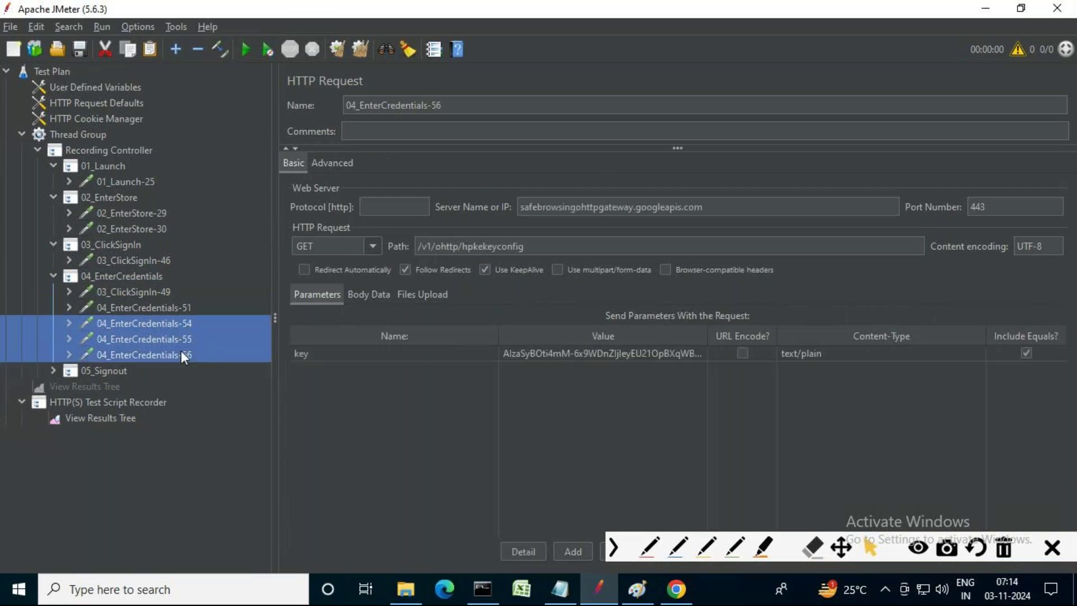
key("Delete")
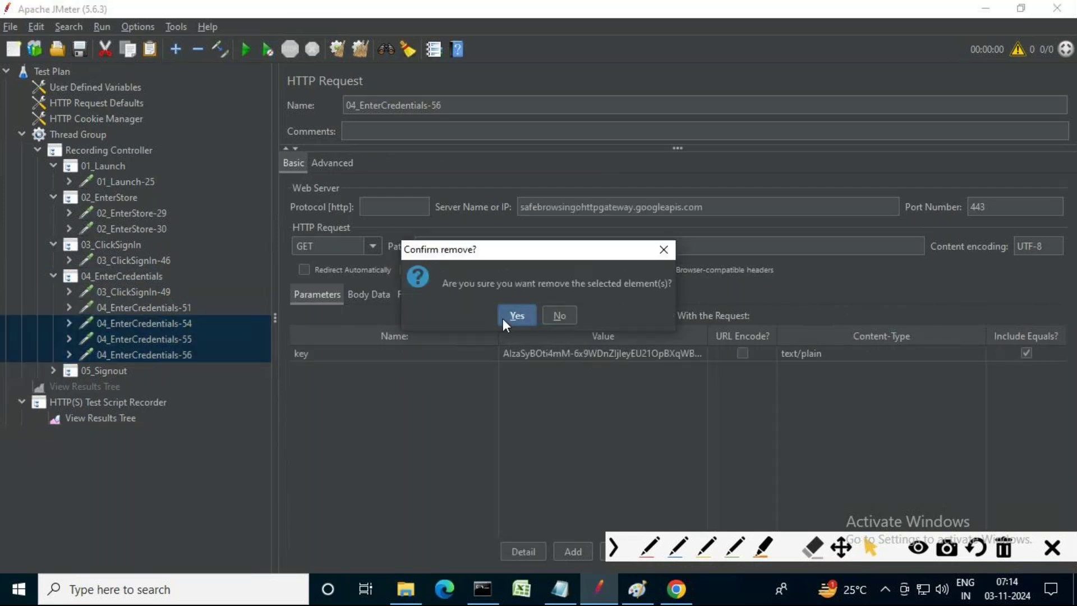
left_click(505, 317)
- Examine the server and path of the 05_Signout requests, then review 02_EnterStore-30 and the contents of 03_ClickSignIn-46
left_click(63, 324)
double_click(66, 327)
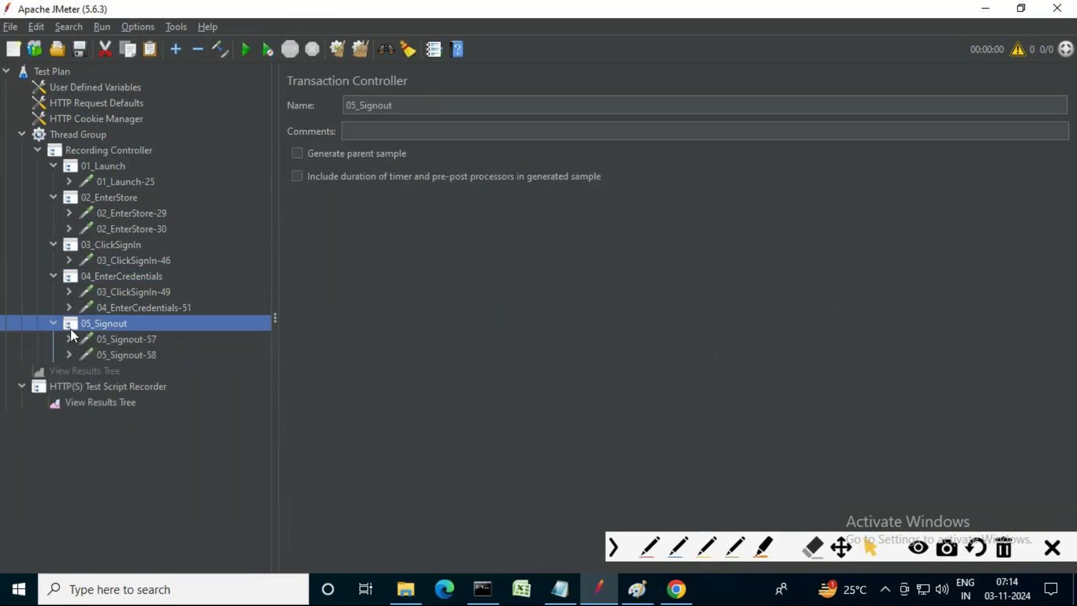
left_click(140, 344)
left_click(140, 354)
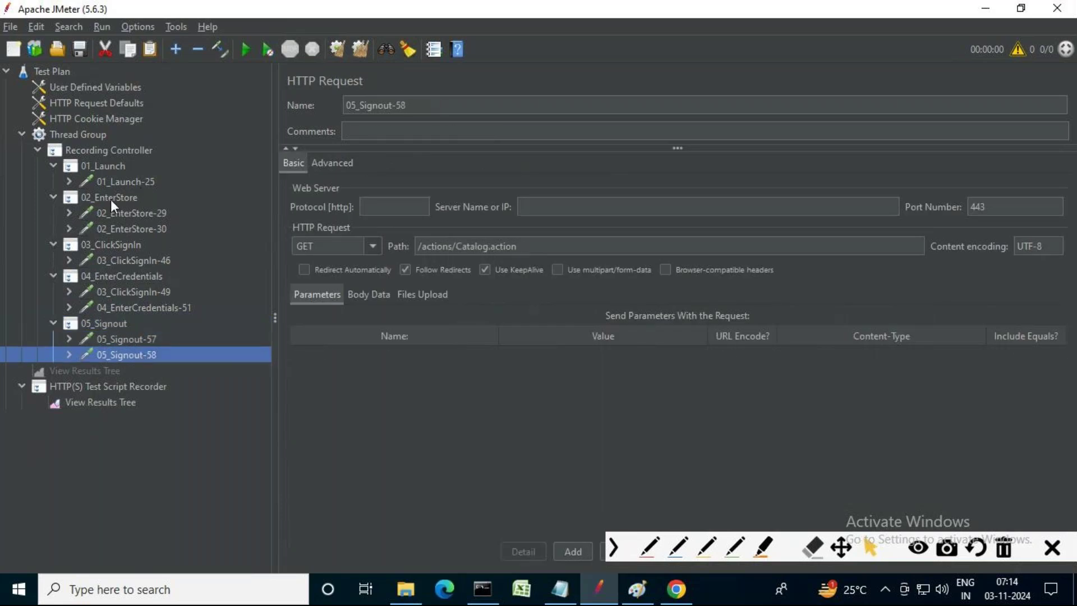
left_click(151, 229)
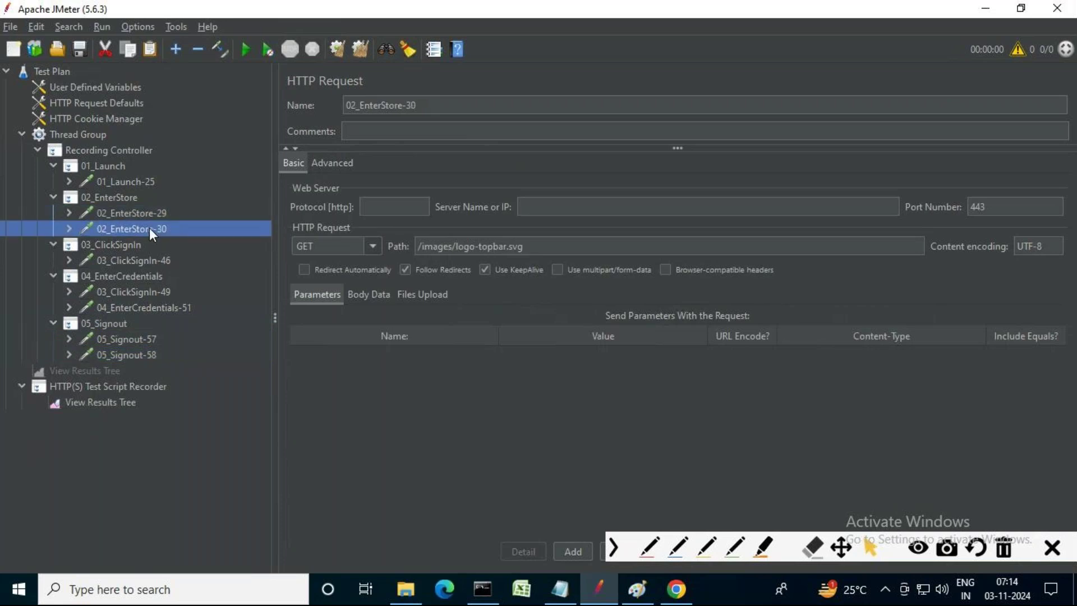
left_click(69, 261)
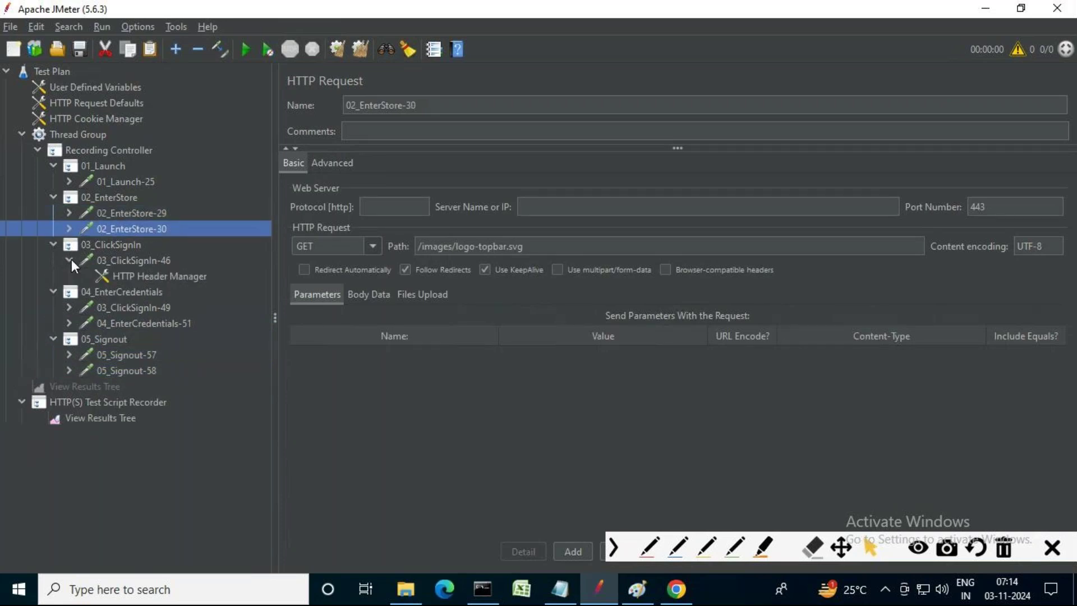
left_click(64, 261)
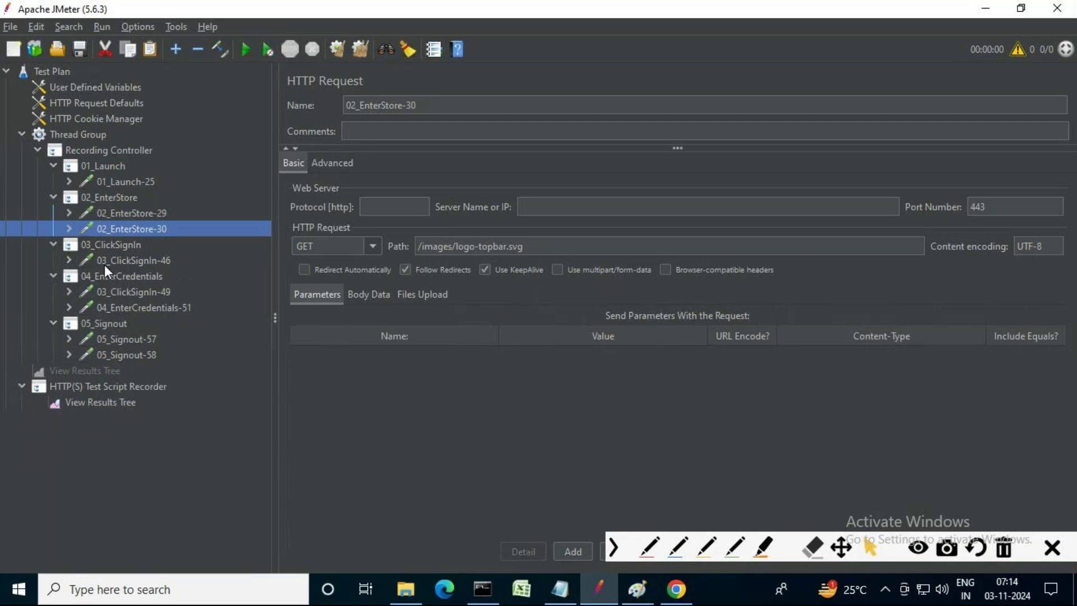
- Open 03_ClickSignIn-46 and examine the jsessionid value within its request path
left_click(109, 263)
left_click_drag(746, 245, 524, 252)
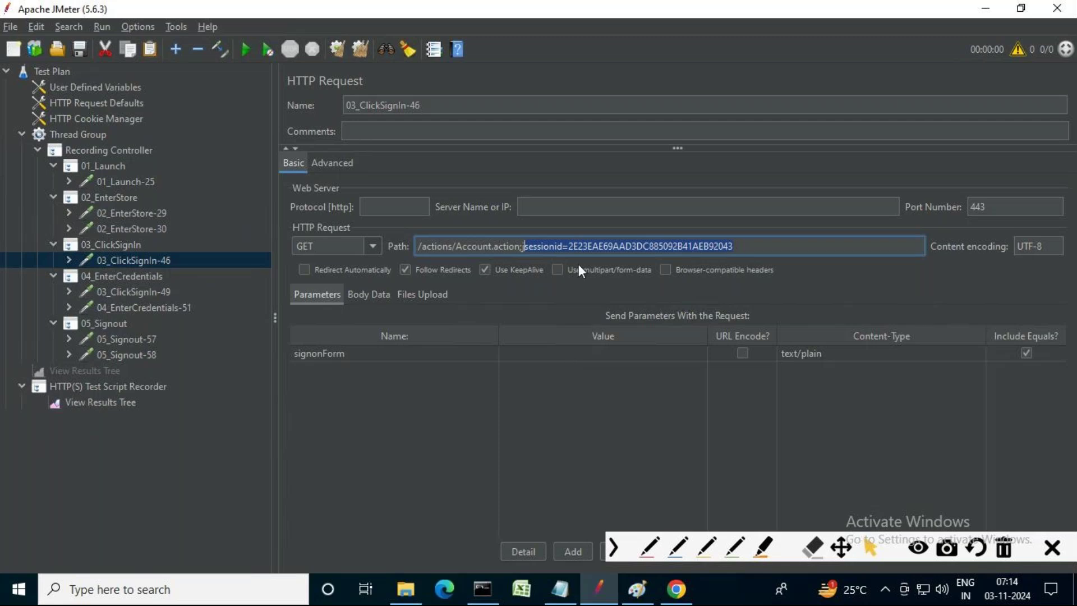
left_click_drag(738, 245, 354, 305)
left_click_drag(731, 246, 522, 246)
left_click_drag(742, 246, 568, 247)
key("shift+Right")
key("shift+Right")
key("shift+Right")
key("shift+Right")
key("shift+Right")
key("shift+Right")
key("shift+Right")
key("shift+Right")
key("shift+Right")
key("shift+Right")
key("shift+Right")
key("shift+Right")
key("shift+Right")
key("shift+Right")
key("shift+Right")
key("shift+Right")
key("shift+Right")
key("shift+Right")
key("shift+Right")
key("shift+Right")
left_click(568, 245, "shift")
left_click_drag(748, 246, 568, 247)
- Circle the jsessionid part of the path in red with the screen pen, then clear the drawing
left_click(649, 551)
mouse_move(746, 246)
left_mouse_down()
mouse_move(729, 258)
mouse_move(485, 259)
mouse_move(739, 250)
left_mouse_up()
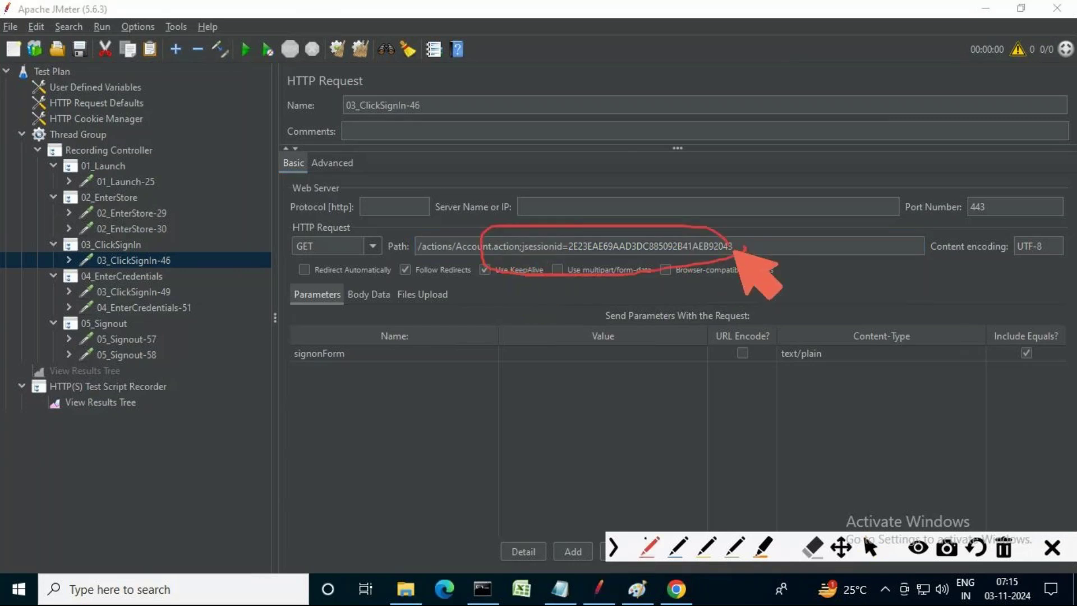
left_click(1003, 547)
left_click(870, 547)
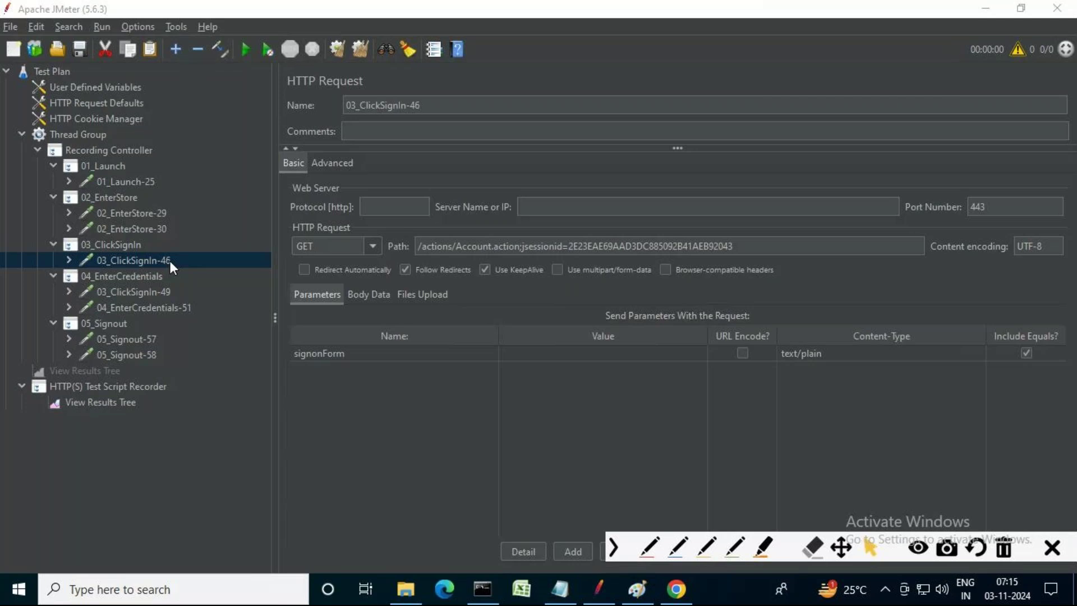
- Circle the 01_Launch and 02_EnterStore transactions in red, then clear the drawing
left_click(650, 547)
mouse_move(218, 285)
left_mouse_down()
mouse_move(175, 241)
mouse_move(49, 173)
mouse_move(168, 154)
mouse_move(188, 230)
left_mouse_up()
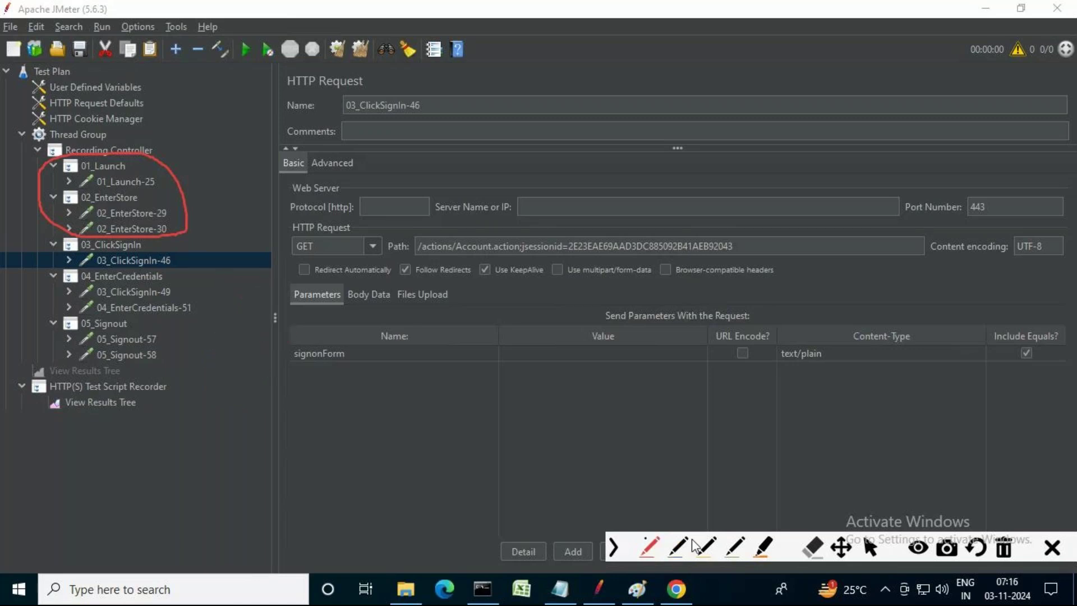
left_click(873, 551)
left_click(1004, 550)
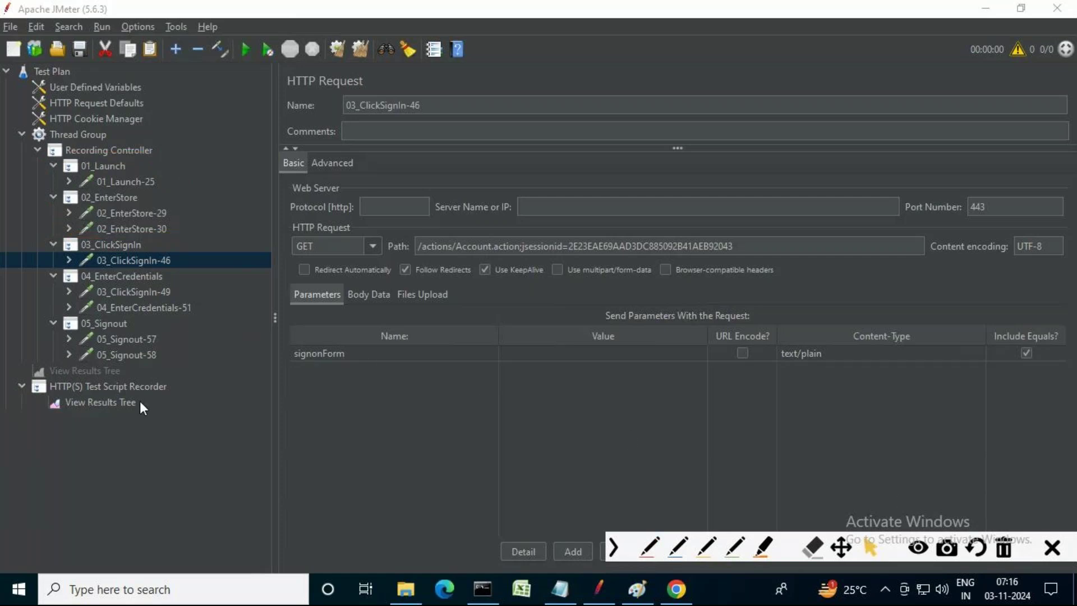
- Copy only the jsessionid value from the path of 03_ClickSignIn-46
left_click(117, 403)
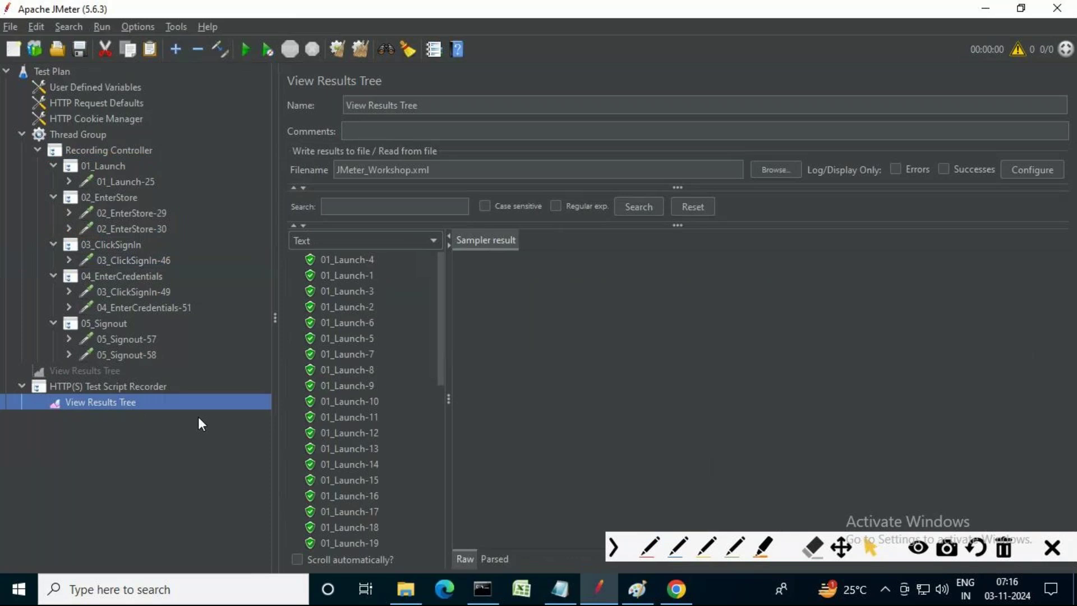
left_click(158, 260)
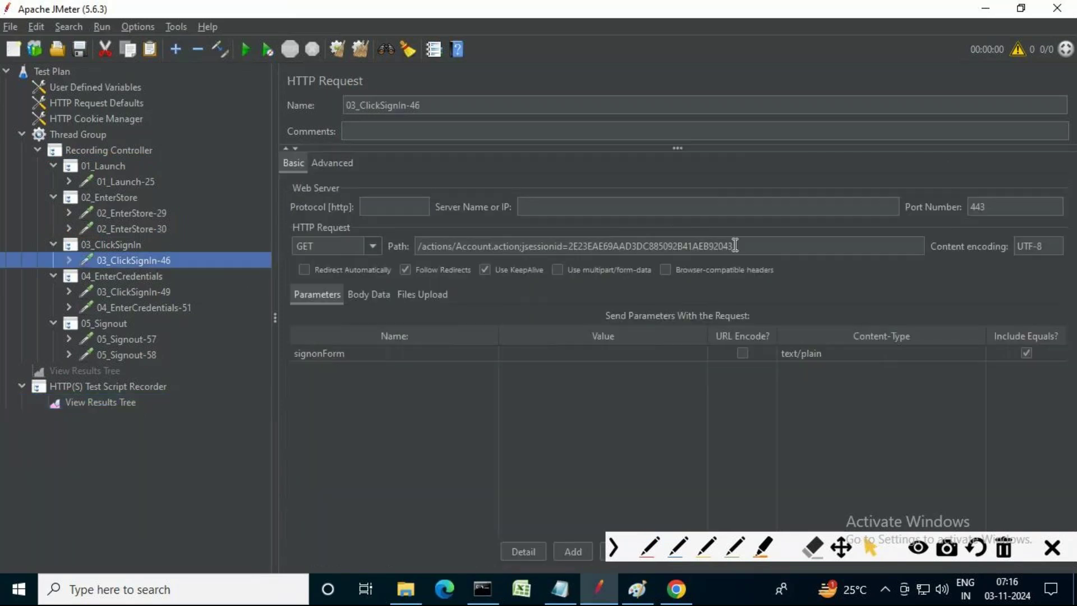
left_click_drag(734, 246, 568, 246)
key("ctrl+c")
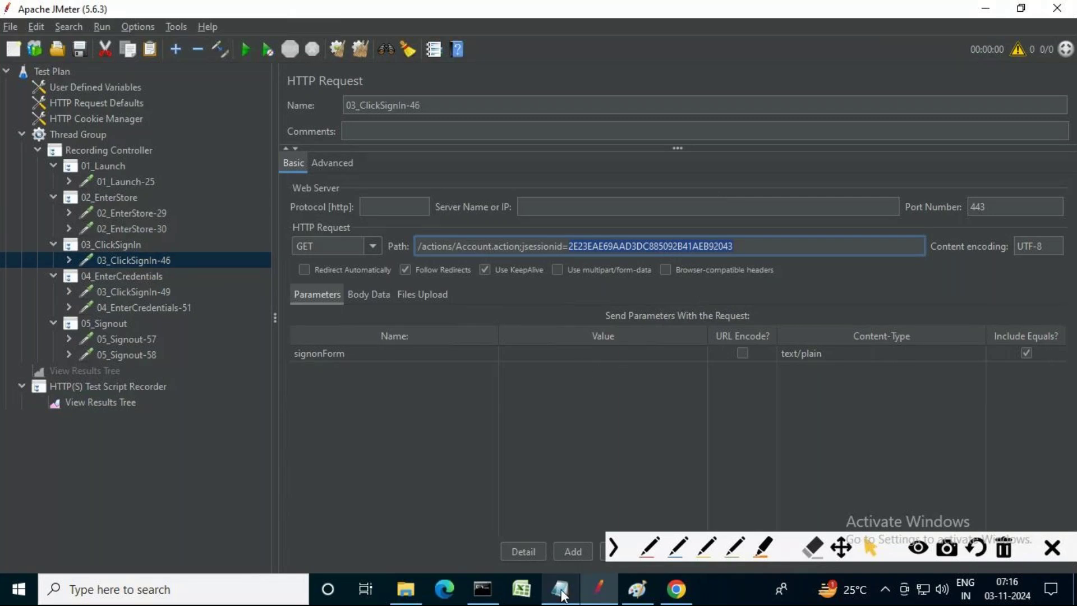
- Search the recorder's View Results Tree for the copied session ID and look through the marked samples
left_click(142, 426)
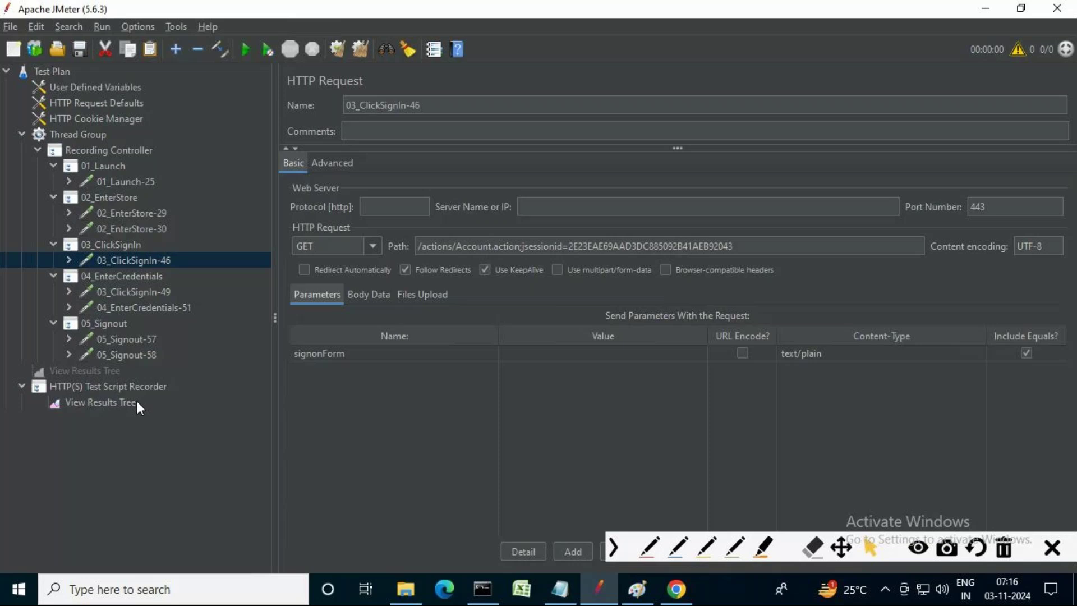
left_click(124, 407)
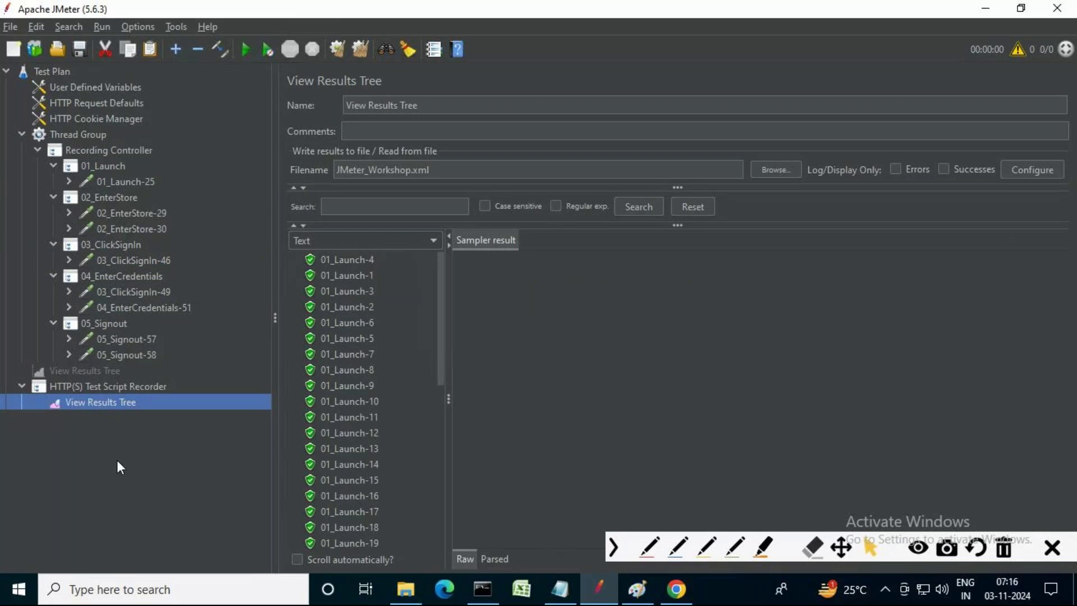
left_click(357, 208)
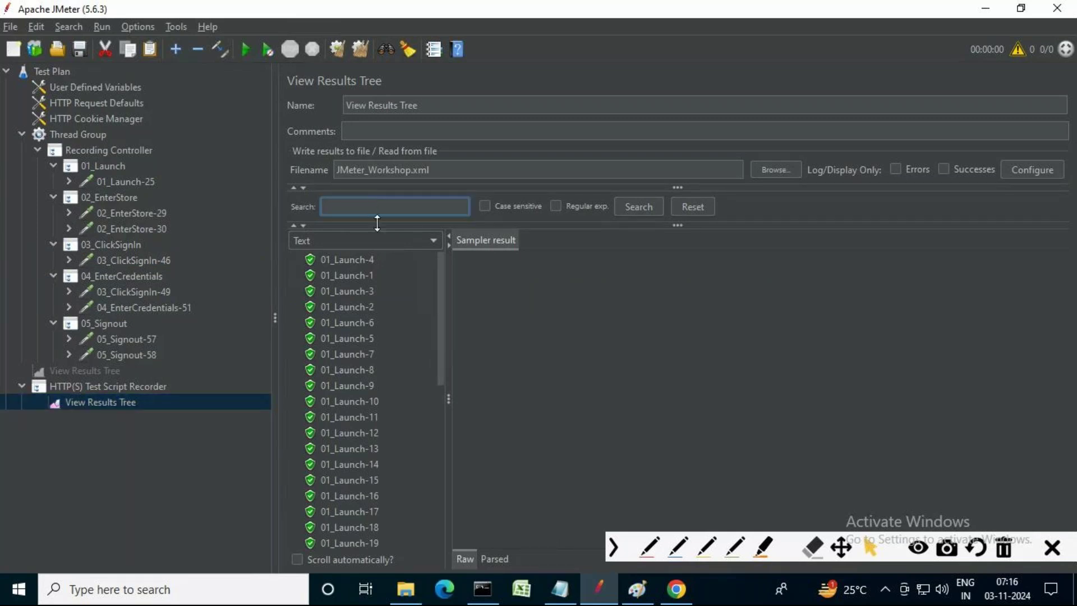
key("ctrl+v")
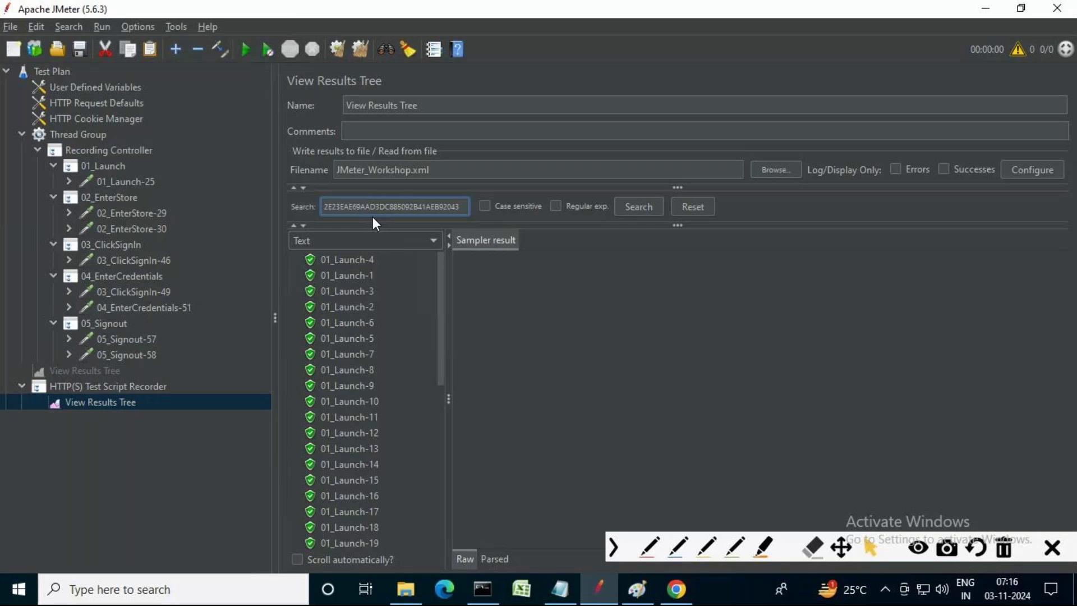
left_click(636, 207)
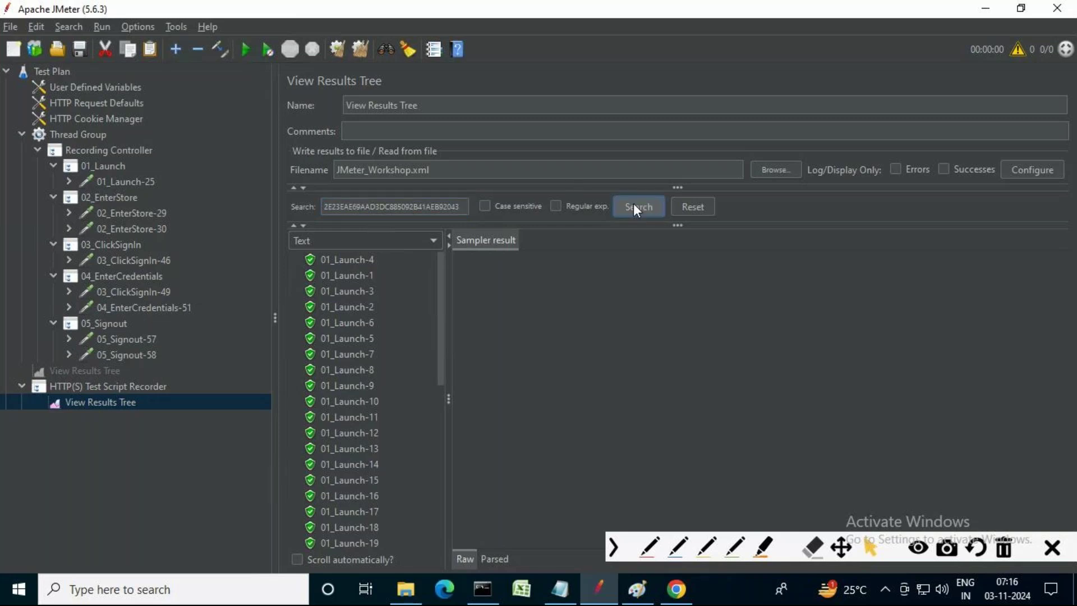
left_click_drag(439, 290, 437, 466)
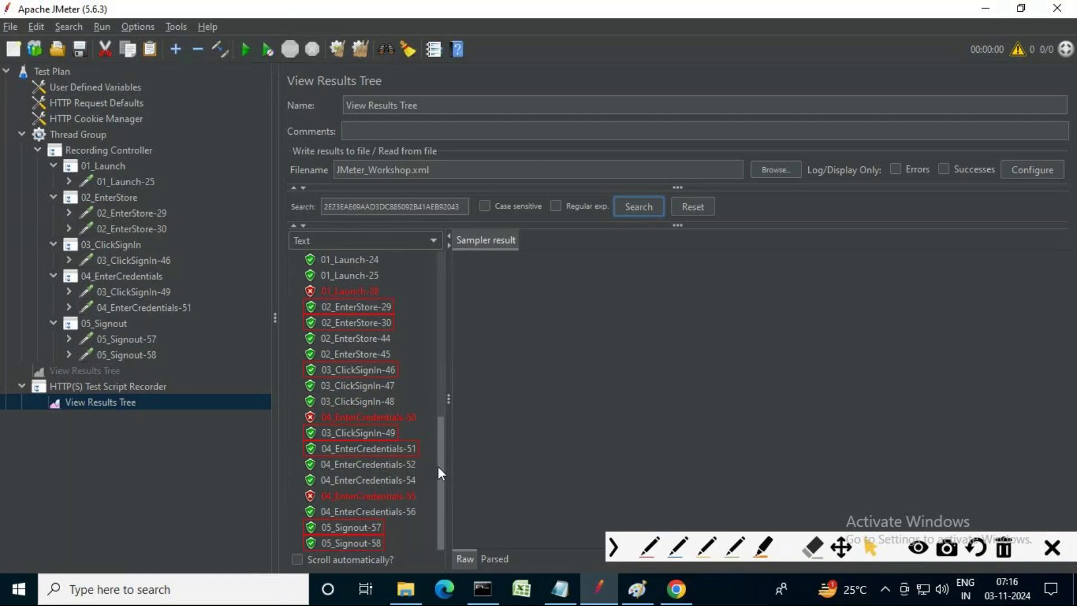
- Circle the marked samples in the results list in red, then clear the drawing
left_click(649, 547)
left_click_drag(424, 550, 307, 568)
mouse_move(287, 517)
left_mouse_down()
mouse_move(276, 293)
mouse_move(421, 396)
mouse_move(439, 505)
mouse_move(434, 552)
left_mouse_up()
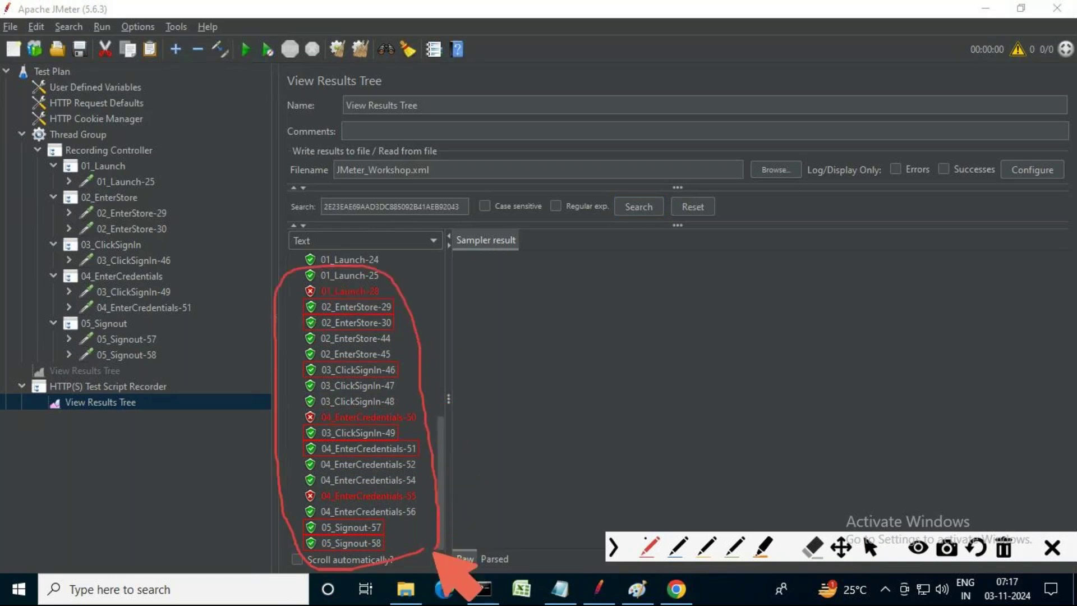
left_click(1008, 550)
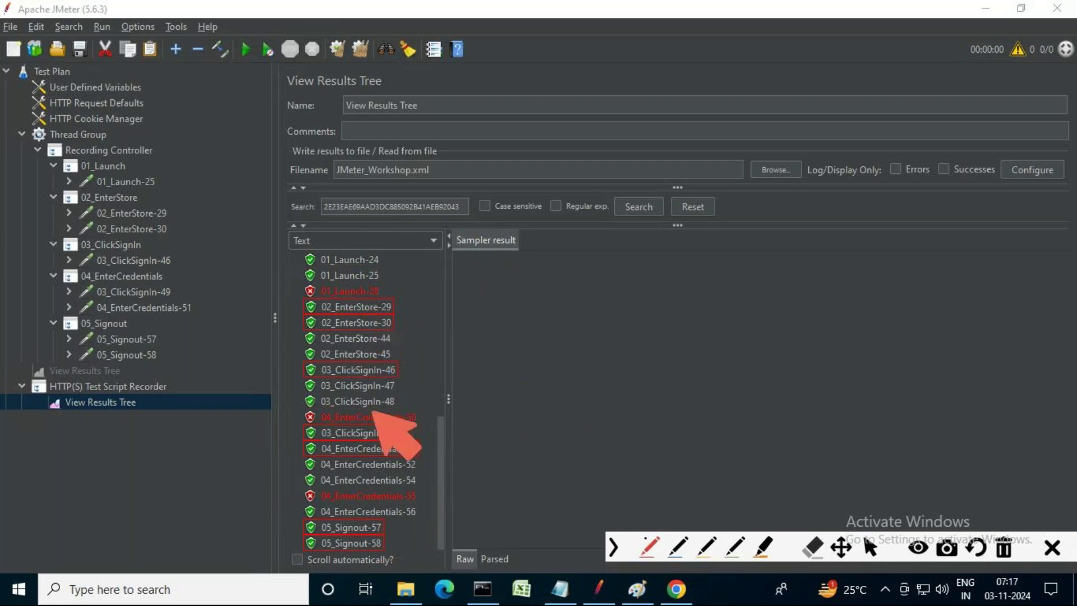
left_click(870, 547)
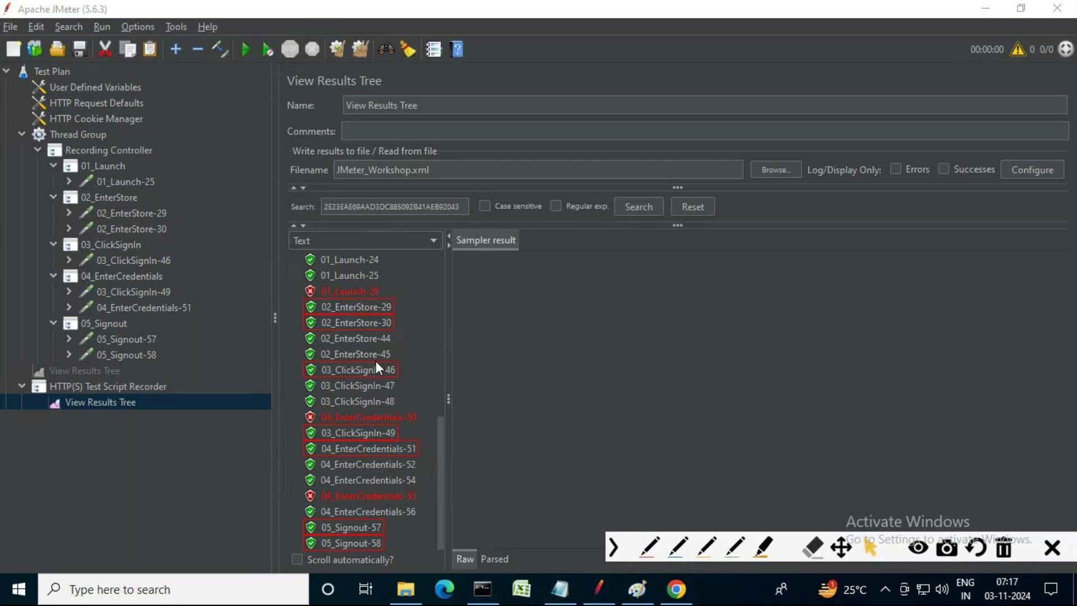
- Open the 02_EnterStore-29 result and search its request body for the session ID
left_click(370, 314)
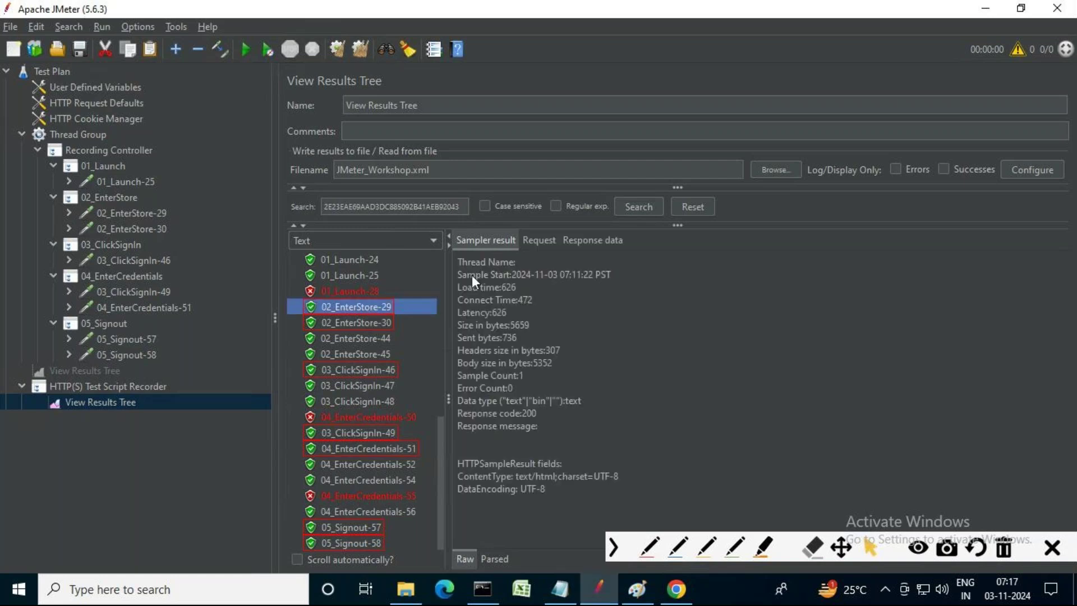
left_click(533, 240)
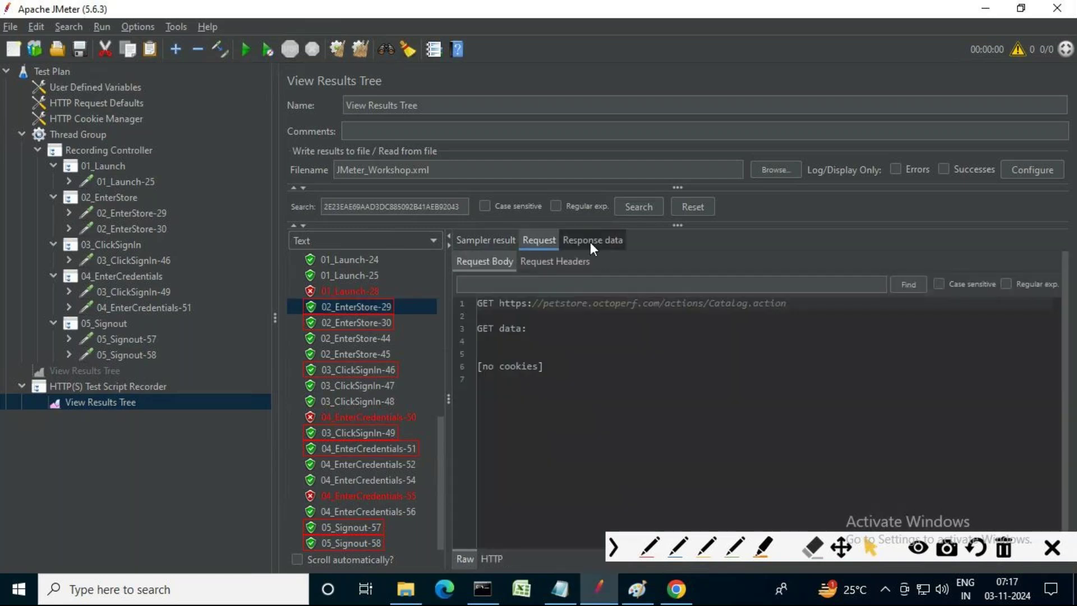
left_click(590, 241)
left_click(539, 241)
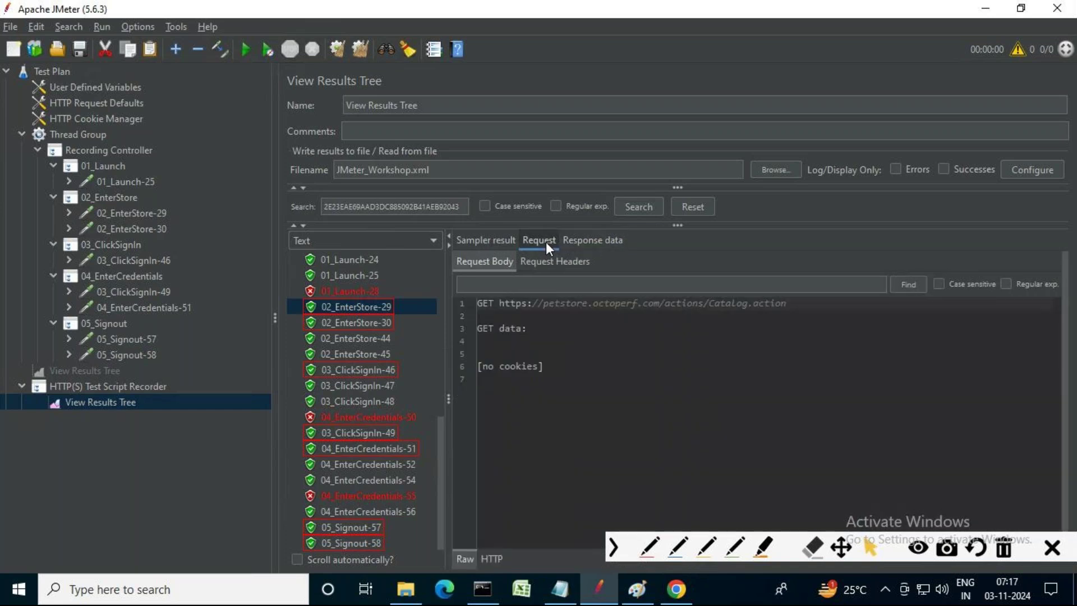
double_click(436, 207)
key("ctrl+c")
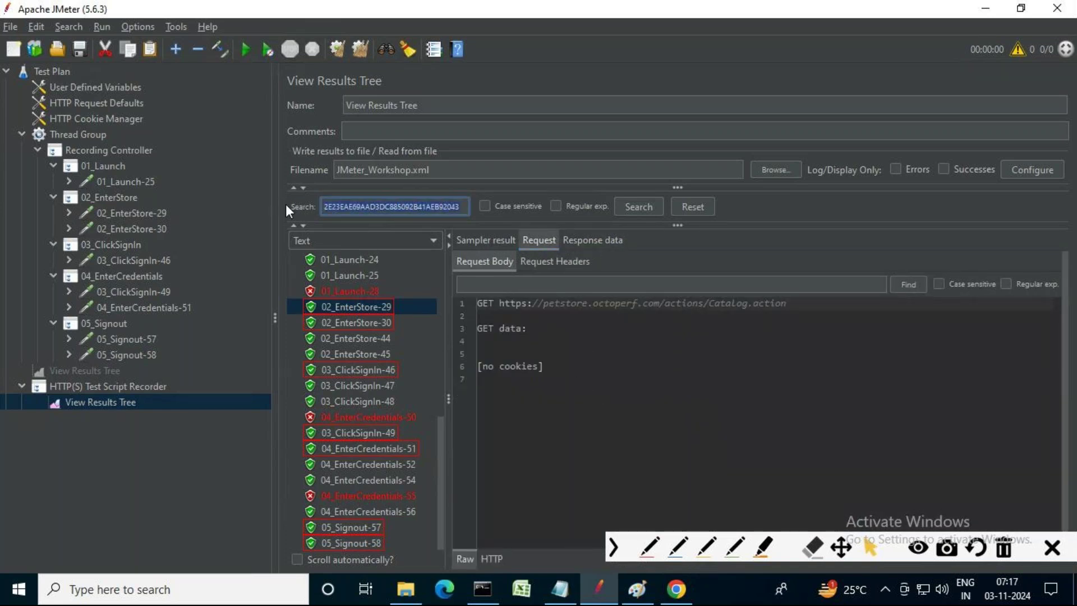
left_click(504, 283)
key("ctrl+v")
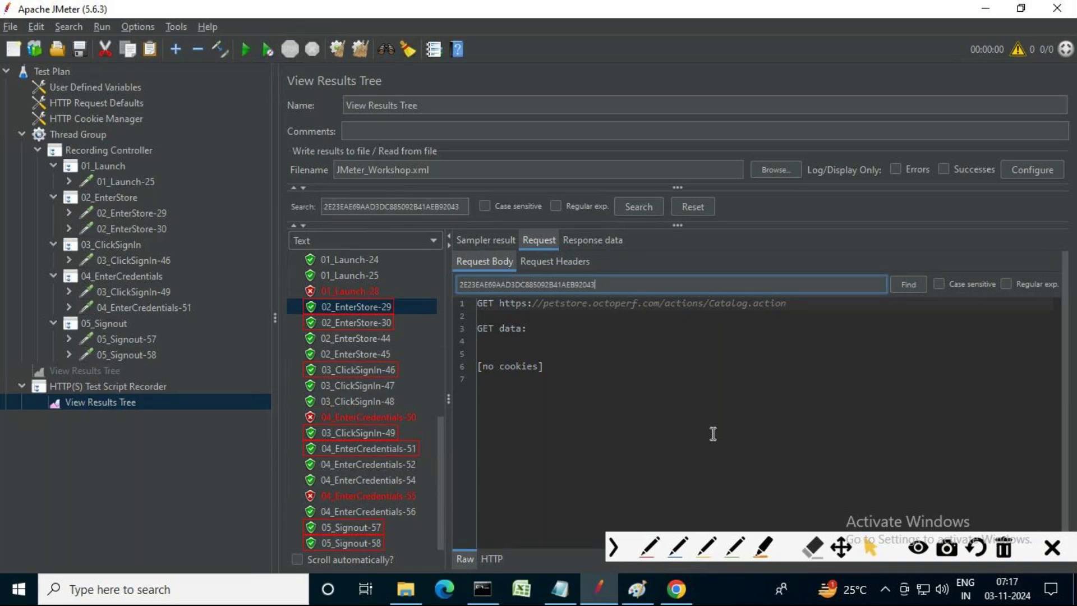
left_click(906, 291)
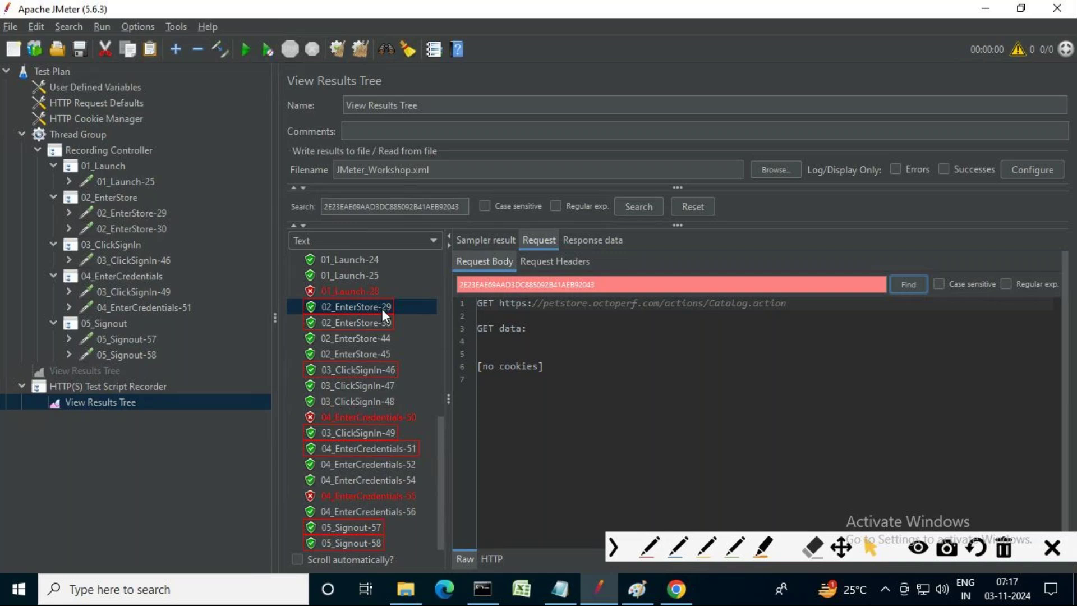
- Search the request headers of 02_EnterStore-29 for the session ID
left_click(547, 264)
left_click(863, 288)
key("ctrl+v")
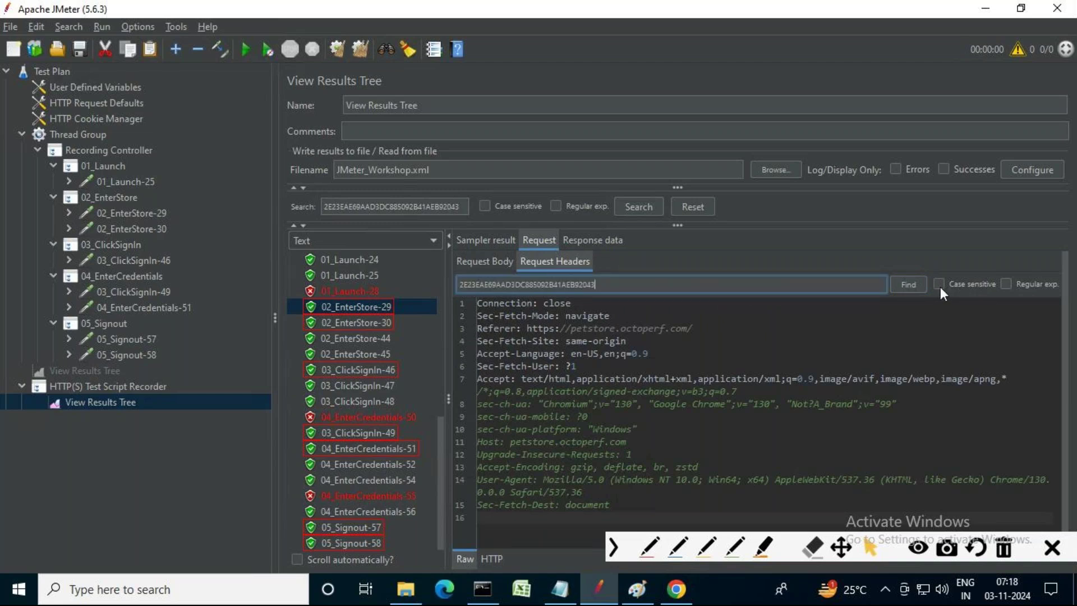
left_click(900, 285)
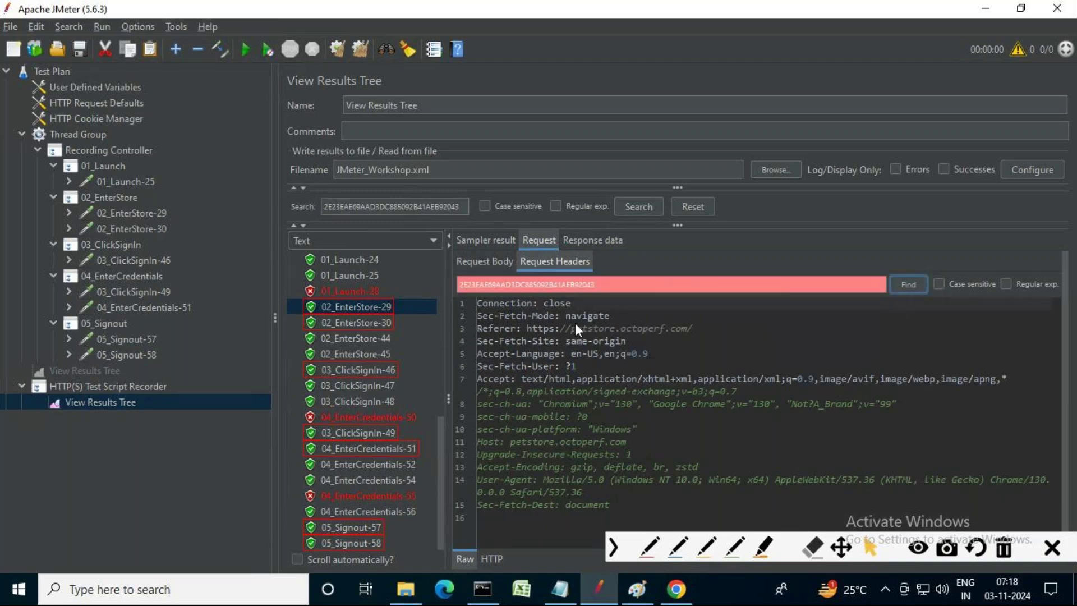
- Search the response body of 02_EnterStore-29 for the session ID and examine its surrounding markup
left_click(589, 239)
left_click(493, 283)
key("ctrl+v")
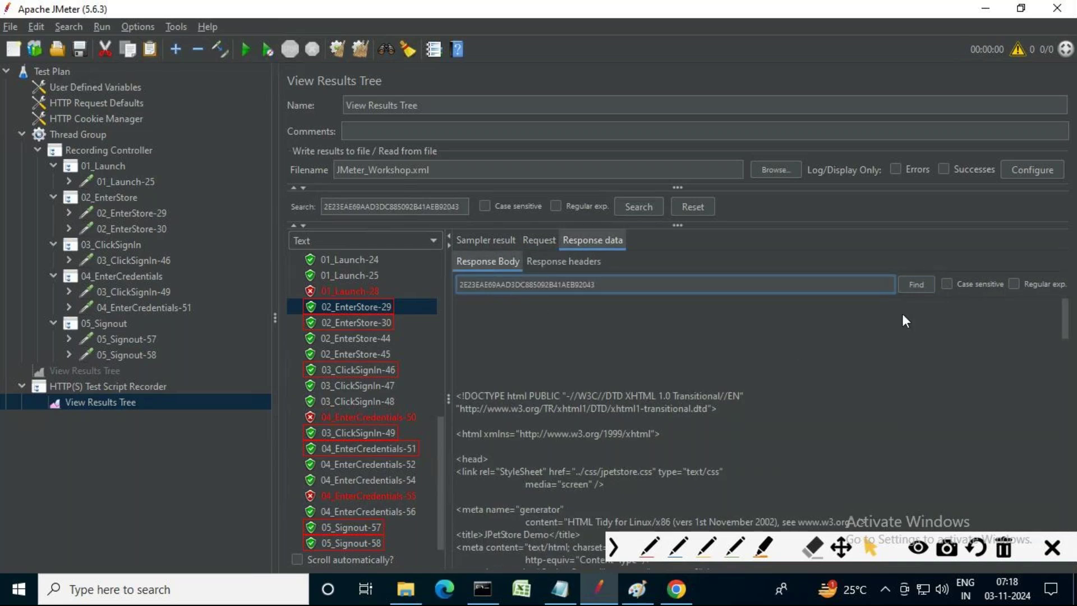
left_click(911, 284)
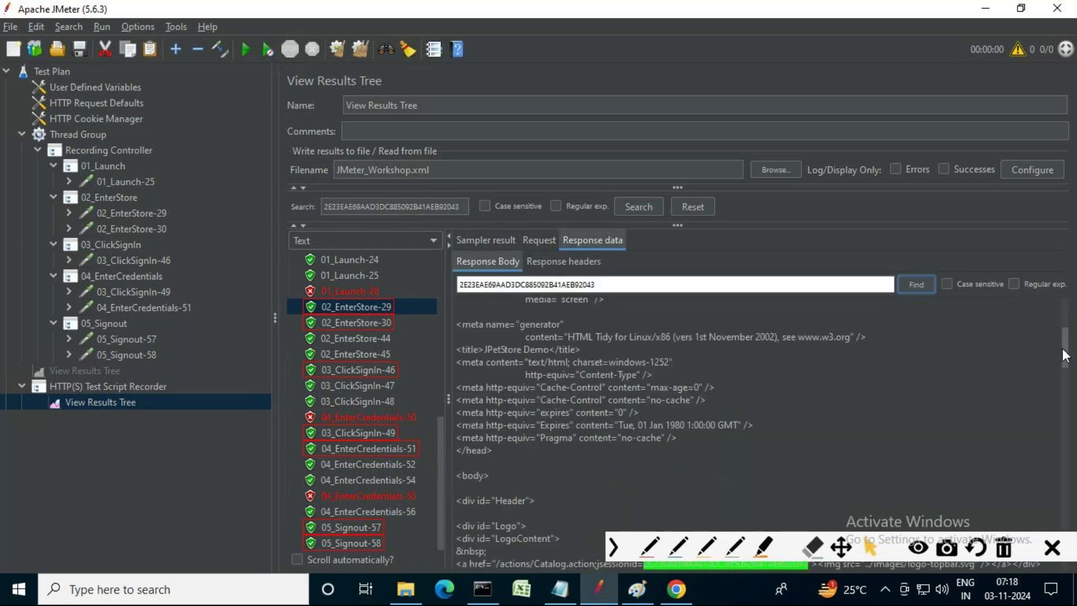
left_click_drag(1061, 341, 1062, 371)
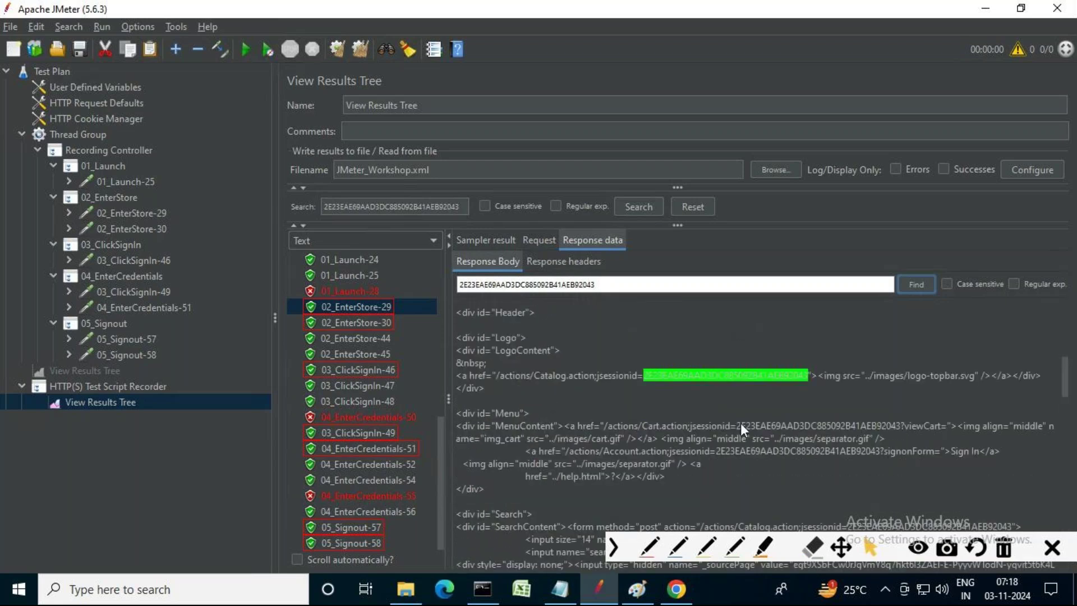
- Circle the highlighted session ID in the response body in red, then clear the drawing
left_click(649, 547)
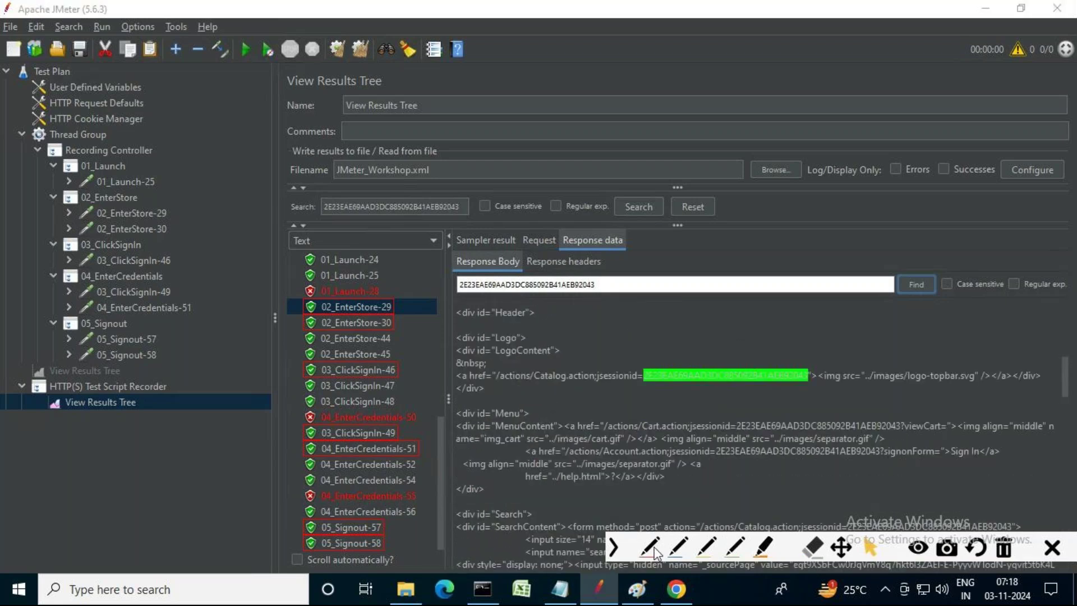
mouse_move(813, 393)
left_mouse_down()
mouse_move(721, 343)
mouse_move(814, 370)
mouse_move(820, 397)
left_mouse_up()
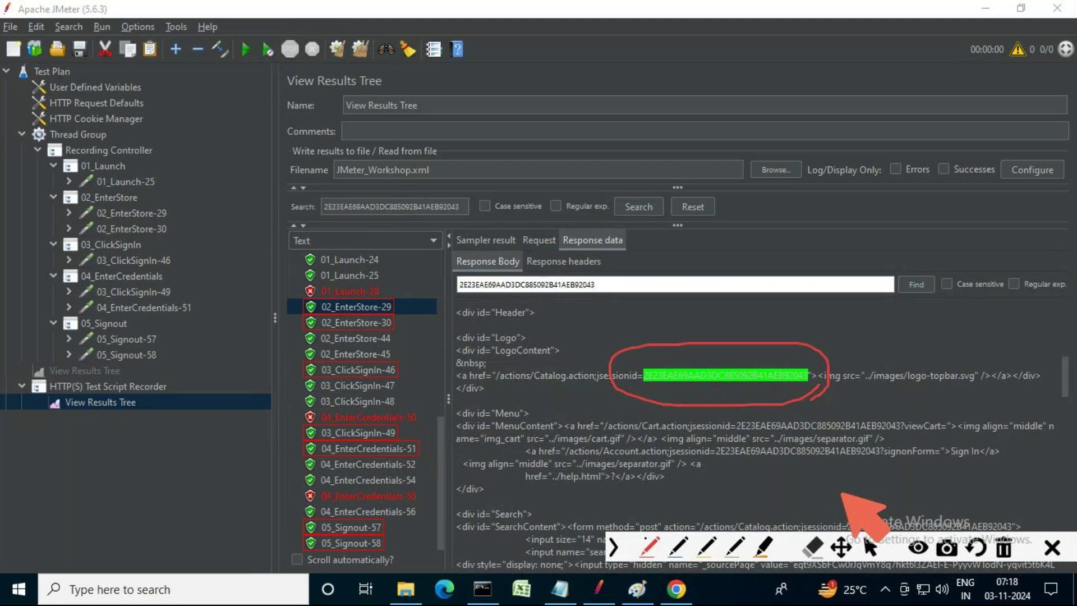
left_click(870, 547)
left_click(999, 551)
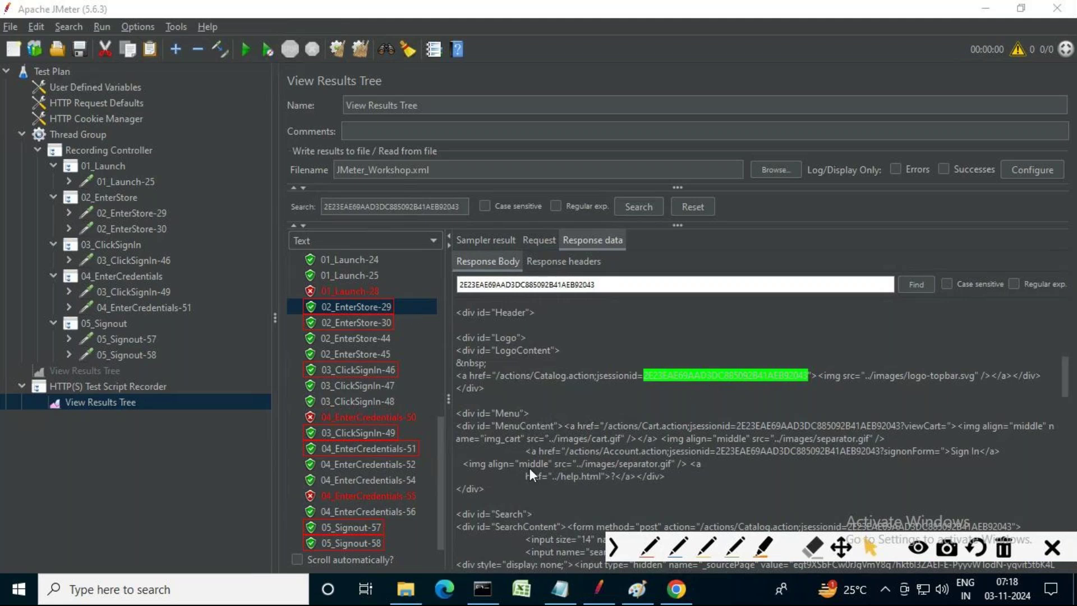
- Open a new maximized Notepad document and write the heading "Correlation:"
right_click(559, 589)
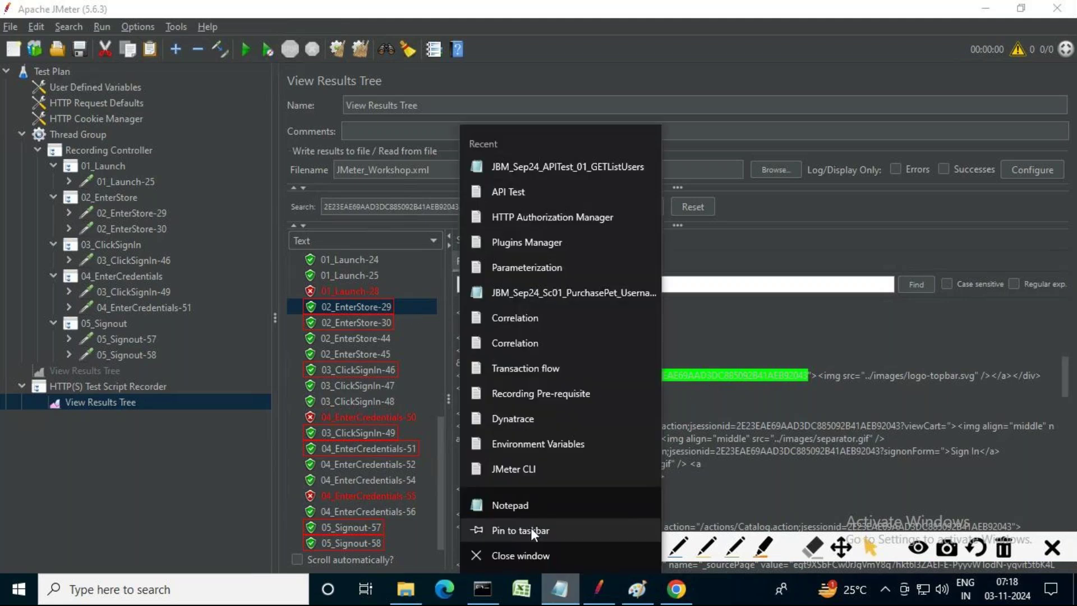
left_click(520, 505)
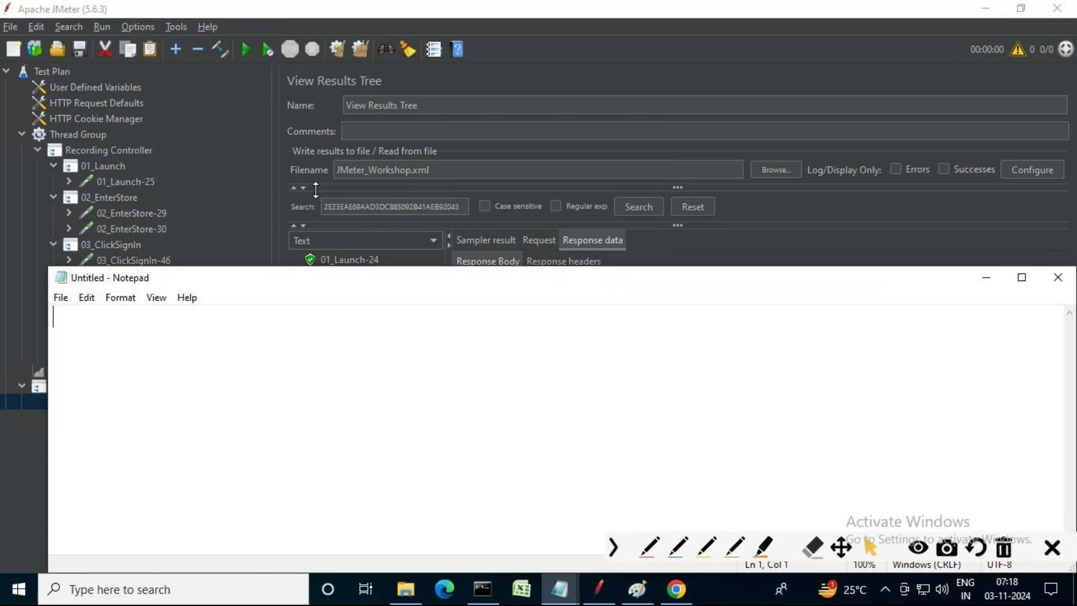
left_click(1011, 286)
type("Corr")
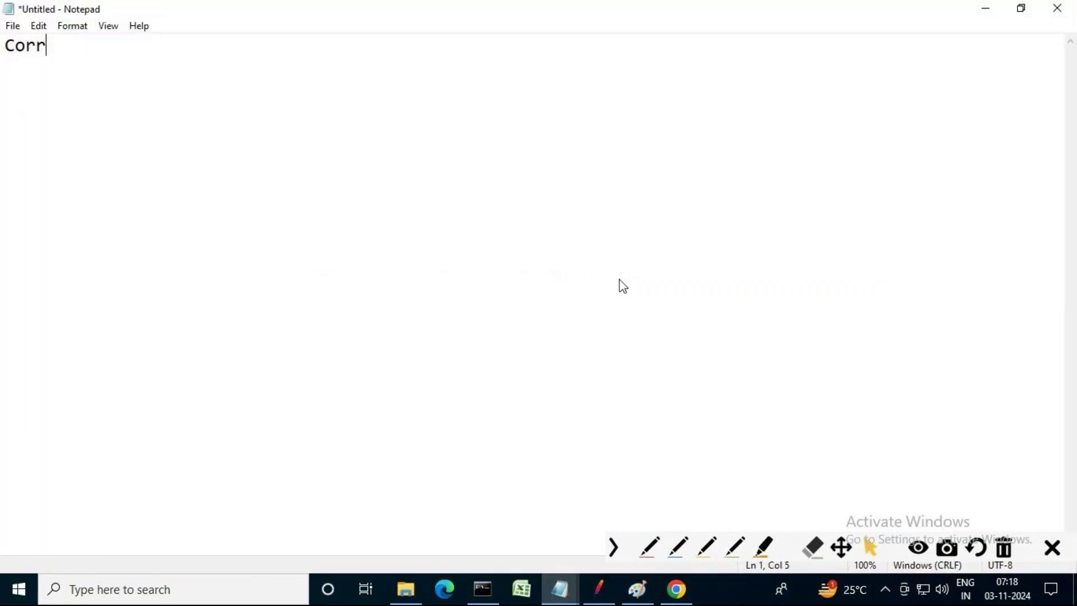
type("elation:")
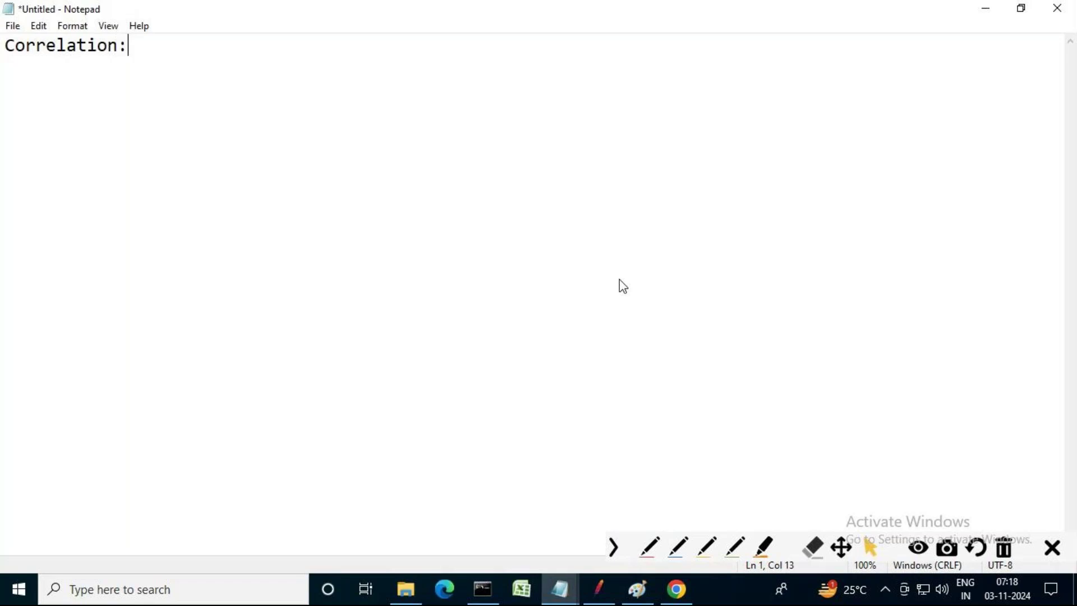
- Add a "Recording:" heading to the notes, followed by the line "Response of Req 29:"
key("Return")
key("Return")
type("Recording")
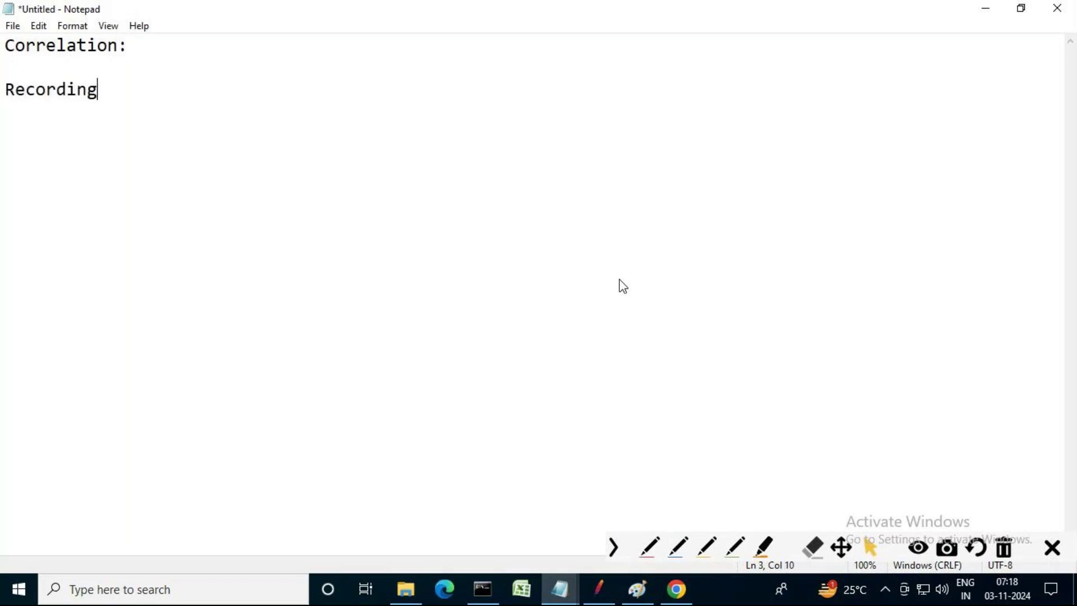
type(":")
key("Return")
left_click(598, 583)
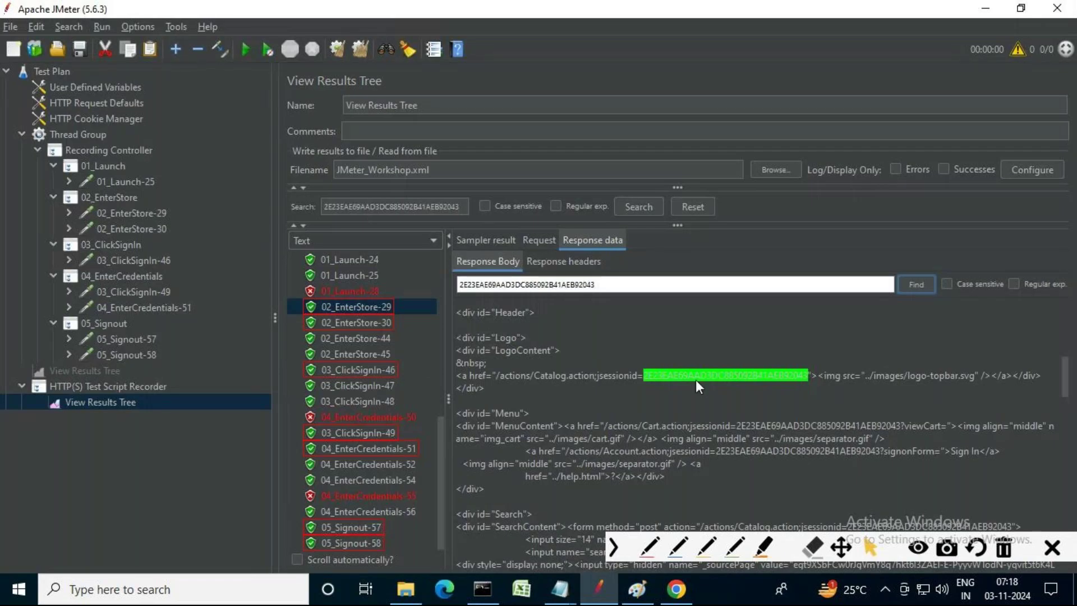
mouse_move(559, 589)
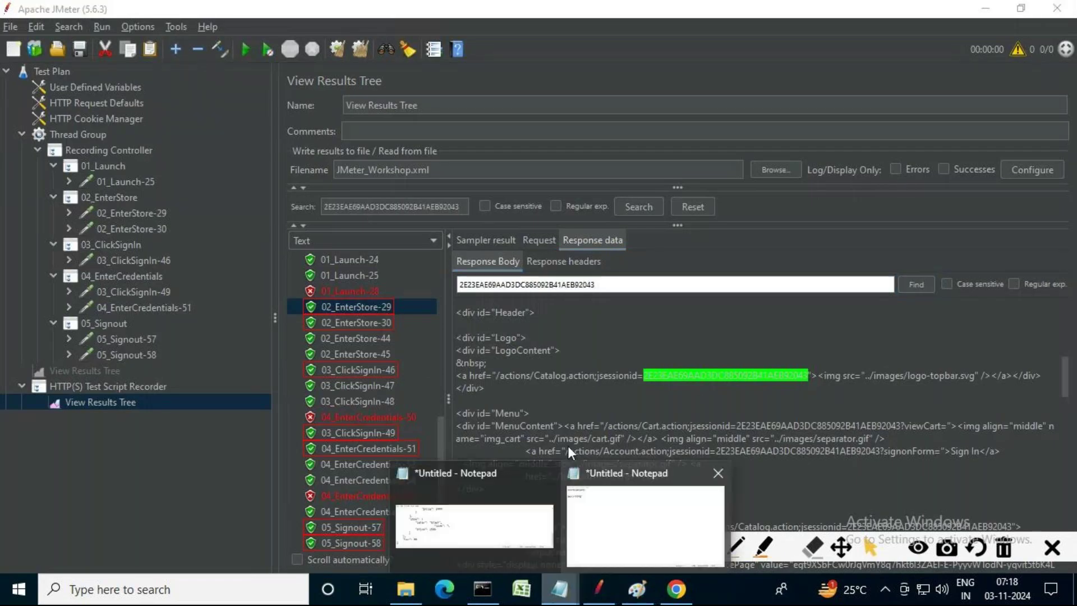
left_click(655, 521)
type("R")
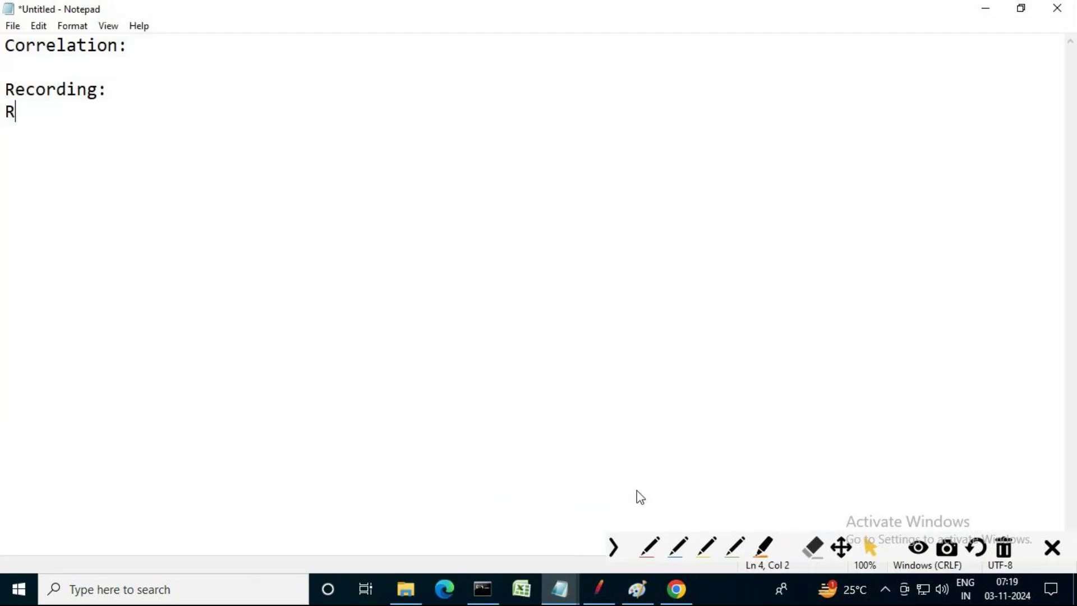
type("esponse of Req 29:")
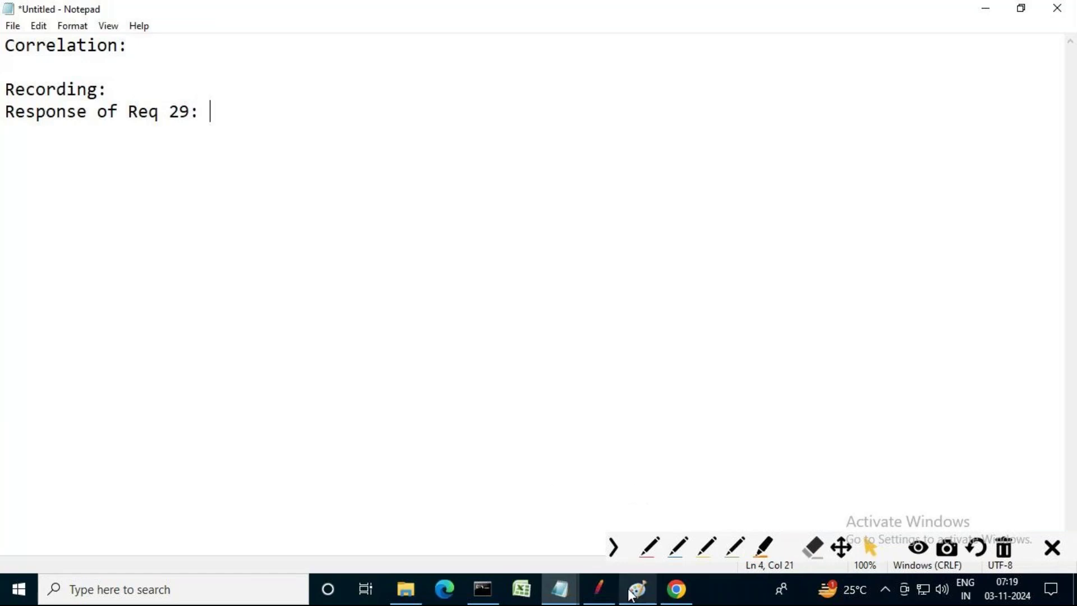
- Copy the jsessionid fragment through its closing quote and bracket from the 02_EnterStore-29 response body into the notes under "Response of Req 29:"
left_click(600, 587)
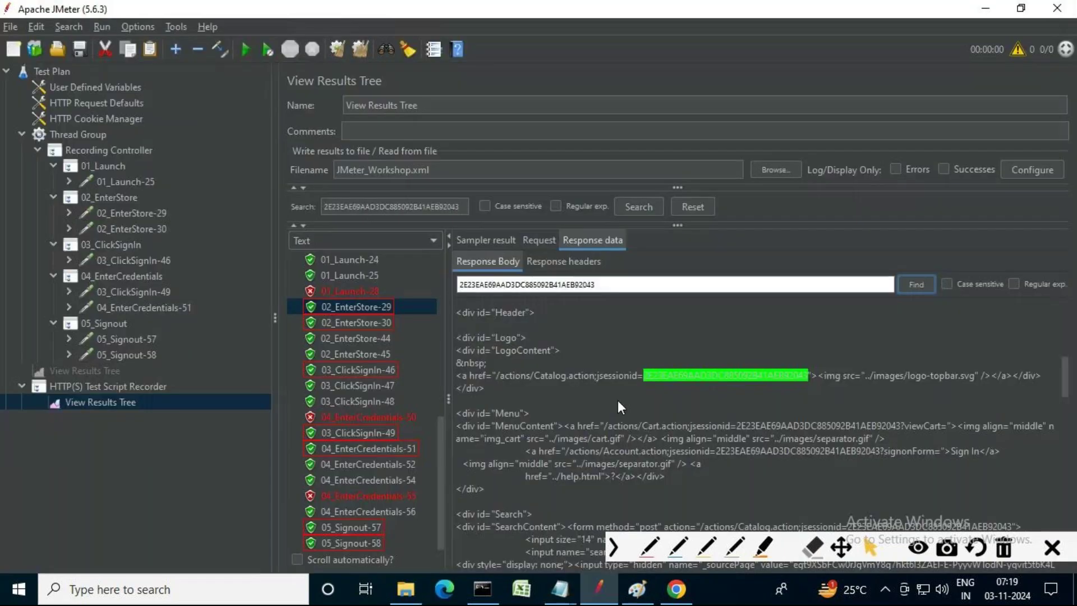
left_click_drag(752, 374, 594, 373)
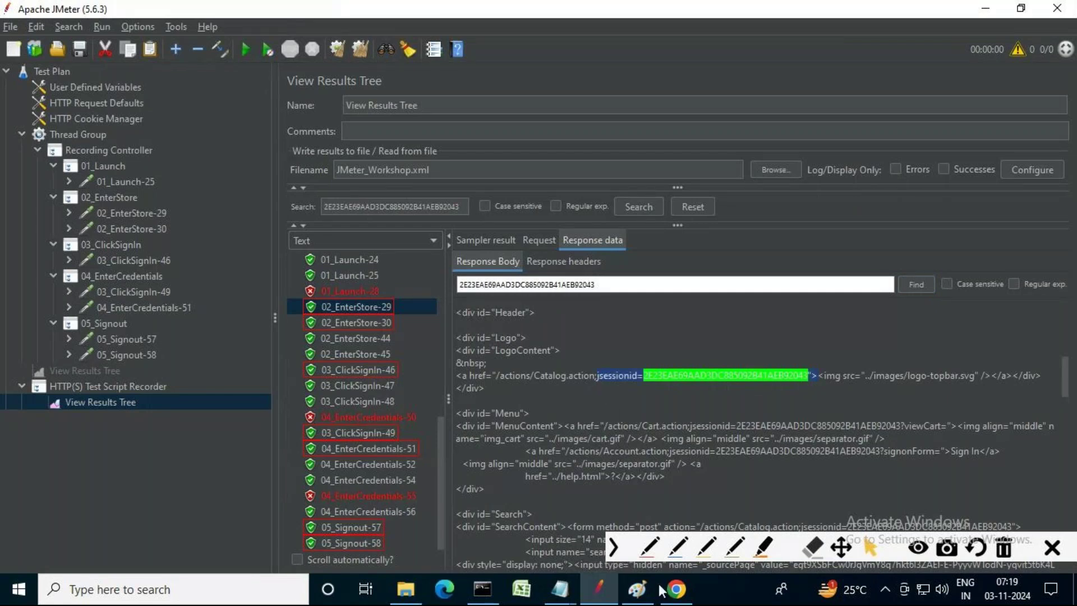
left_click(565, 586)
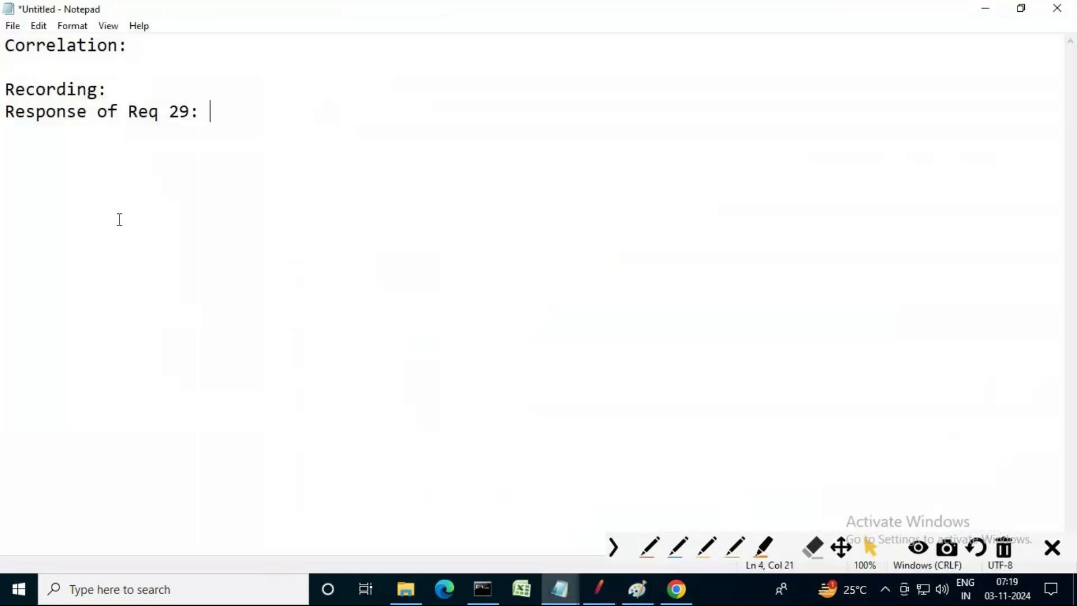
key("Return")
type("jsessionid=2E23EAE69AAD3DC885092B41AEB92043\">")
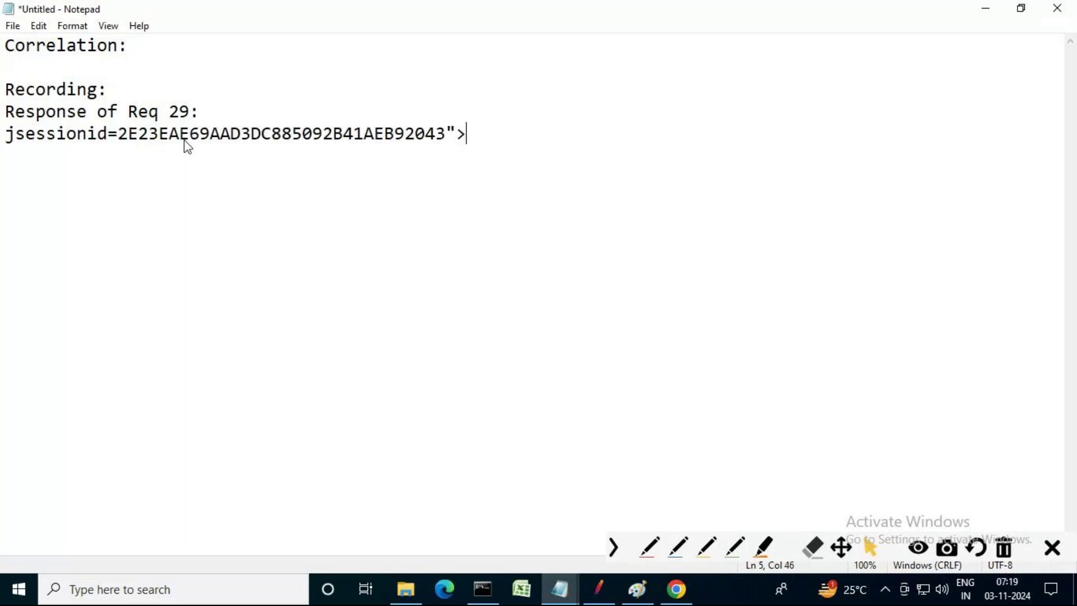
key("Return")
key("Return")
- Highlight the jsessionid part in the path of the 03_ClickSignIn-46 request in JMeter to examine it
left_click(599, 586)
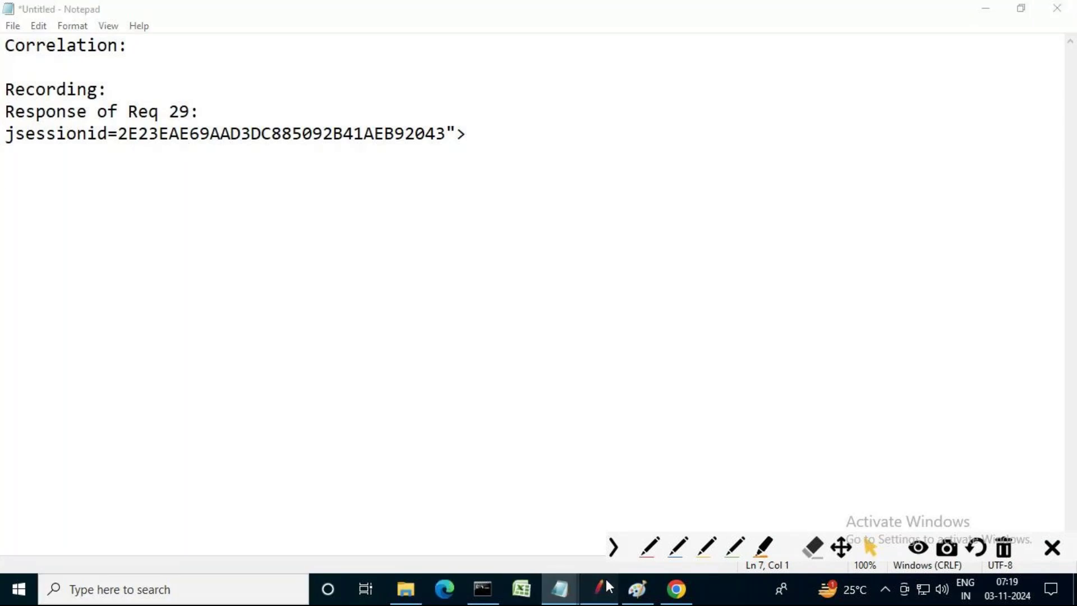
left_click(265, 265)
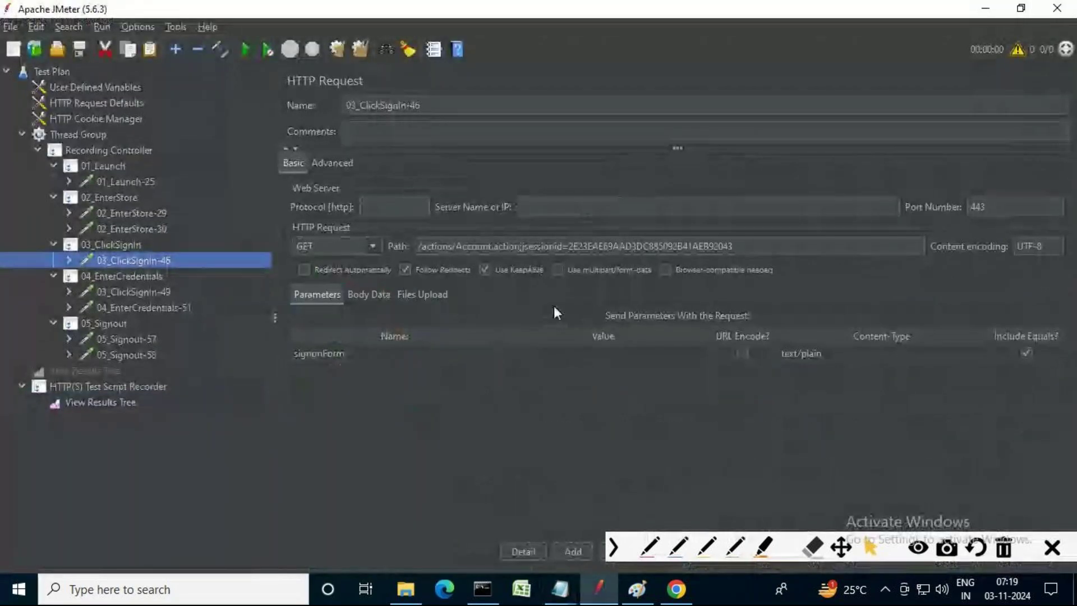
left_click(685, 247)
left_click_drag(685, 248, 522, 246)
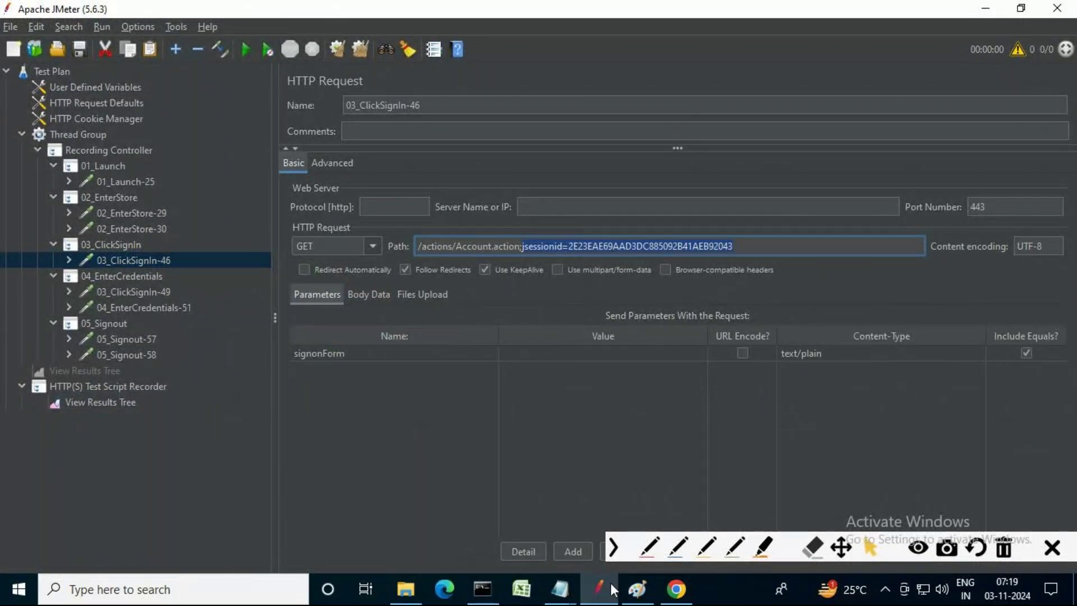
left_click(521, 589)
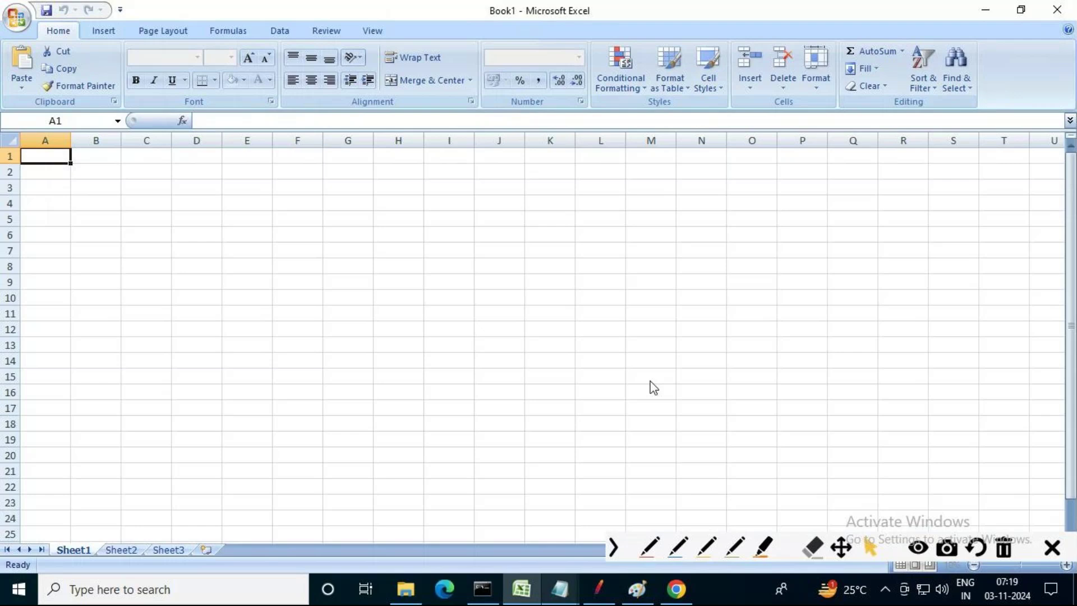
left_click(1057, 9)
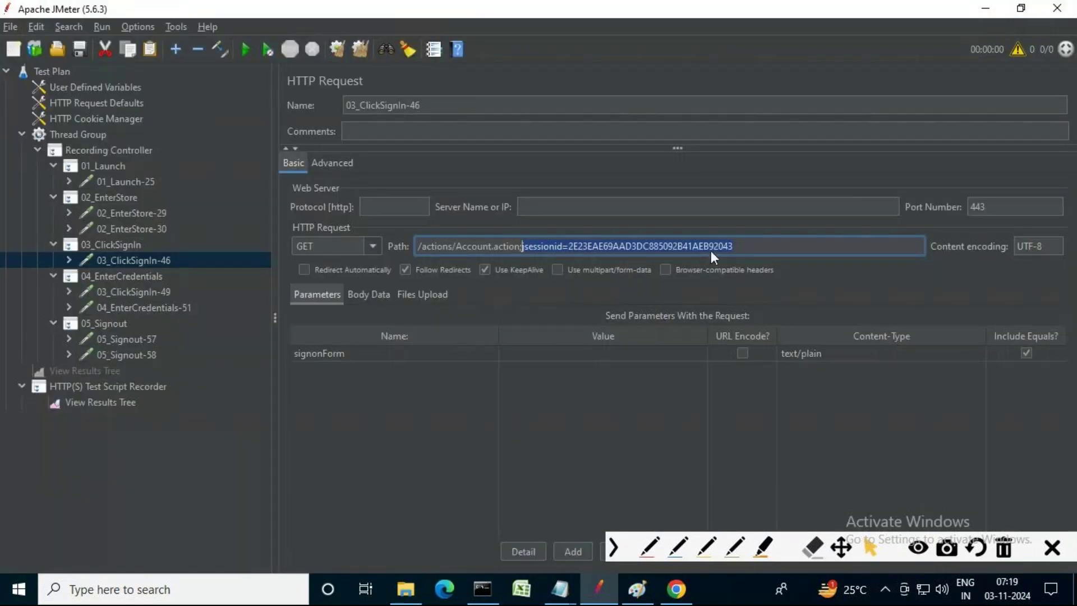
left_click_drag(522, 246, 476, 245)
- Copy the fragment from "Account.action" through the session ID in the recorded request body of 03_ClickSignIn-46 in the recorder's results
left_click(140, 404)
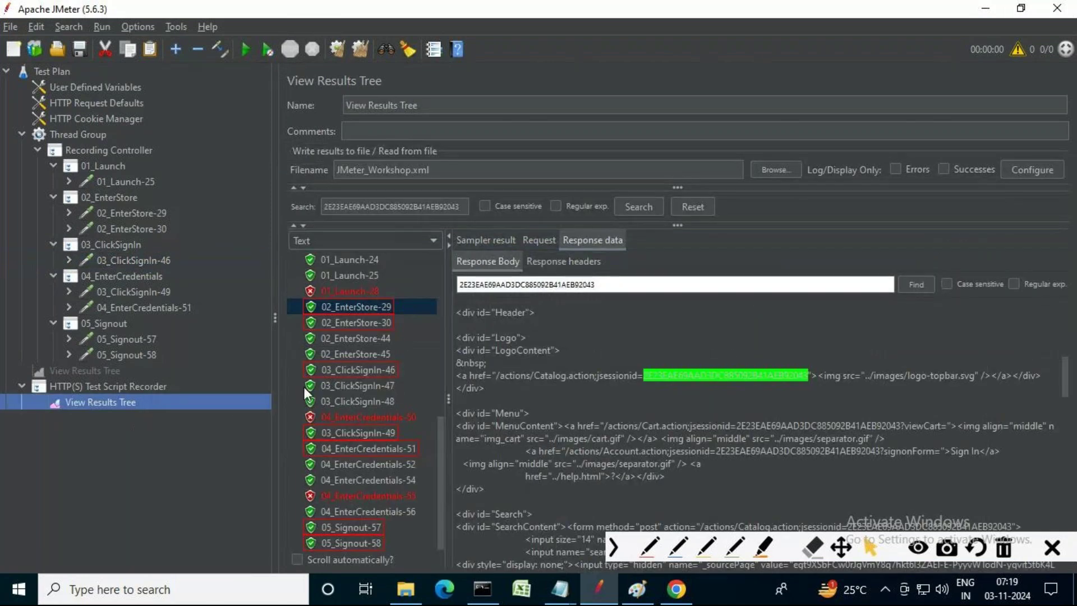
left_click(399, 371)
left_click(538, 240)
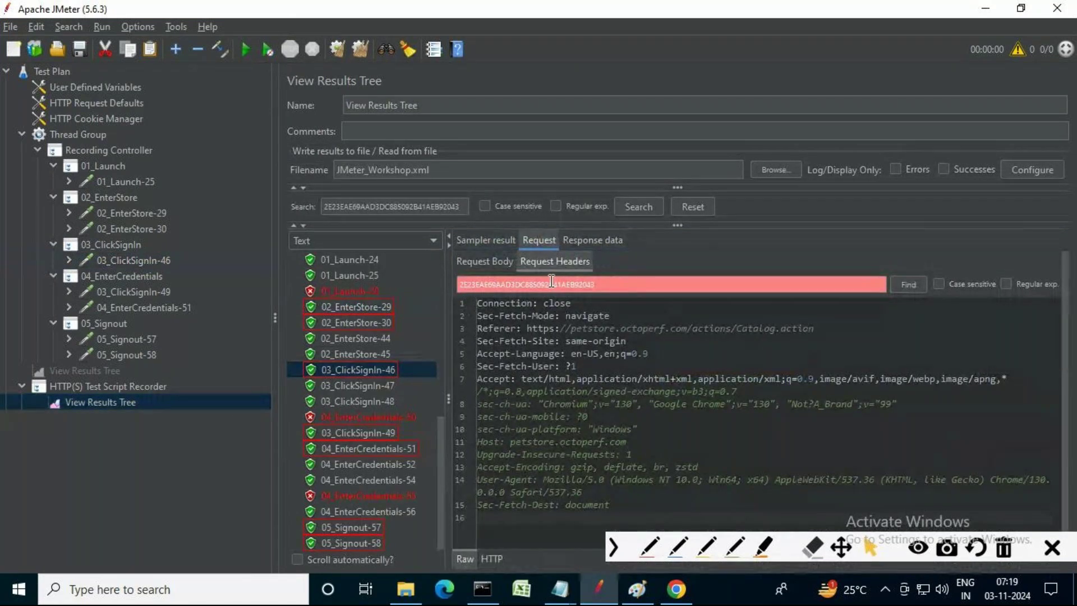
left_click(511, 263)
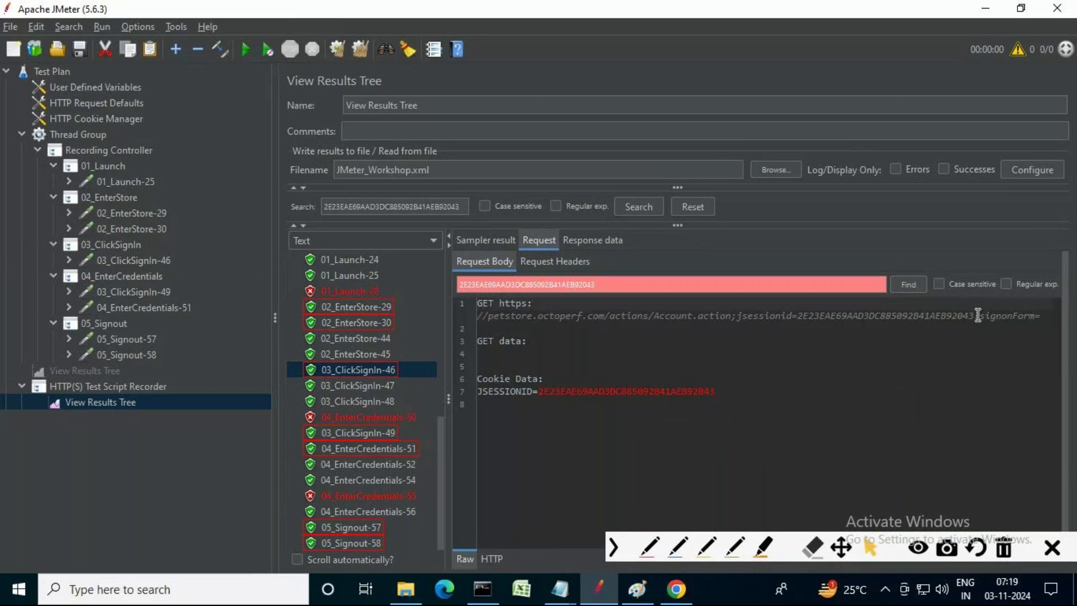
left_click_drag(974, 315, 654, 319)
key("ctrl+c")
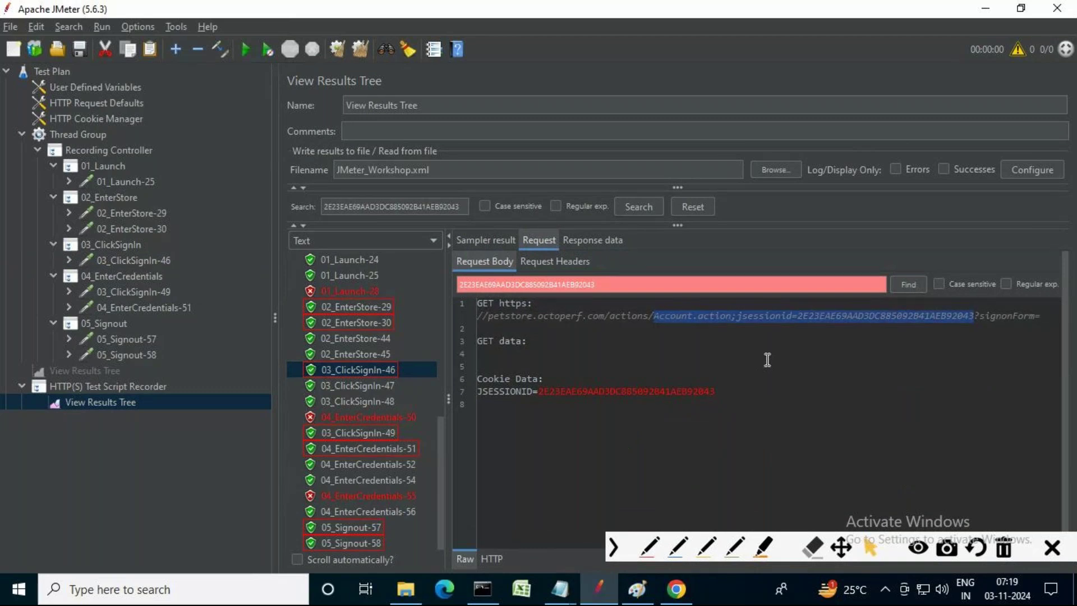
- Add the line "Req 46:" to the Notepad notes and paste the copied Account.action fragment with the session ID below it
mouse_move(563, 575)
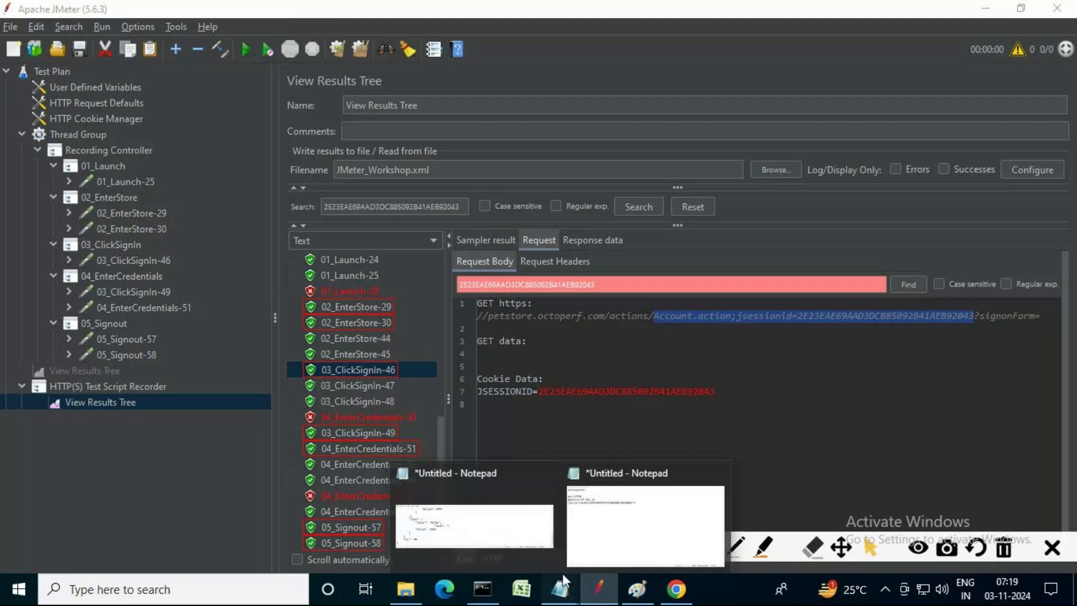
left_click(617, 528)
type("Req ")
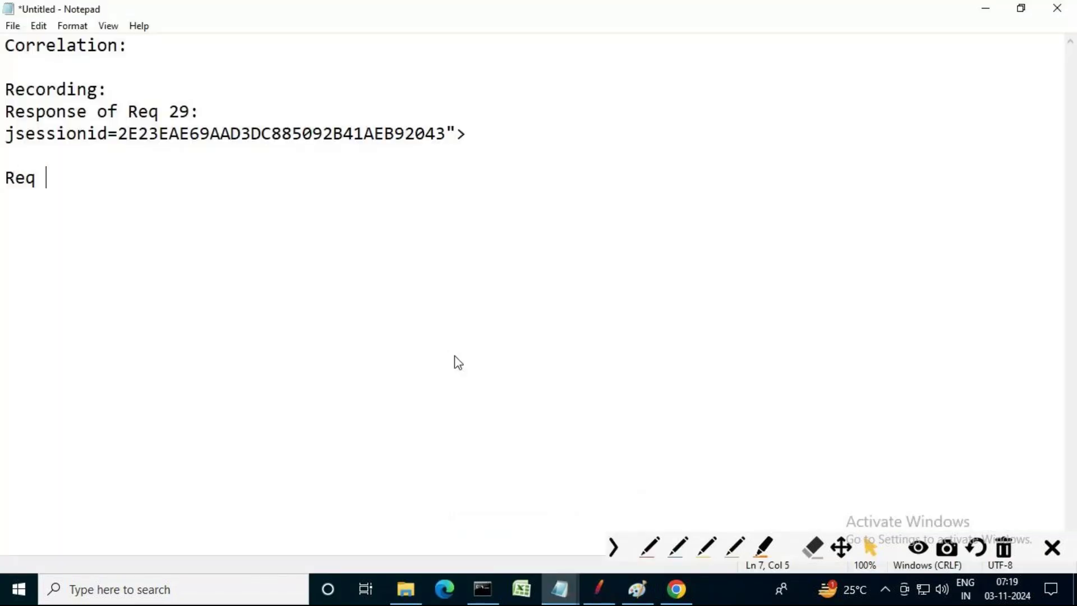
type("46:")
key("Return")
key("ctrl+v")
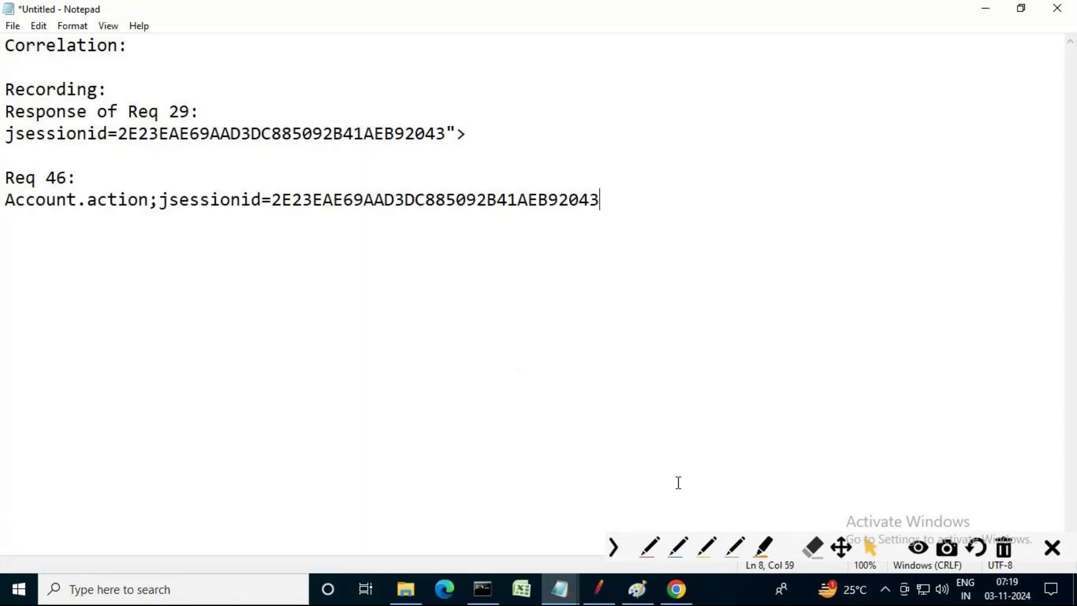
- Circle the session IDs under "Response of Req 29:" and "Req 46:" in red, then clear the drawing
left_click(649, 546)
mouse_move(443, 141)
left_mouse_down()
mouse_move(138, 150)
mouse_move(143, 113)
mouse_move(447, 129)
left_mouse_up()
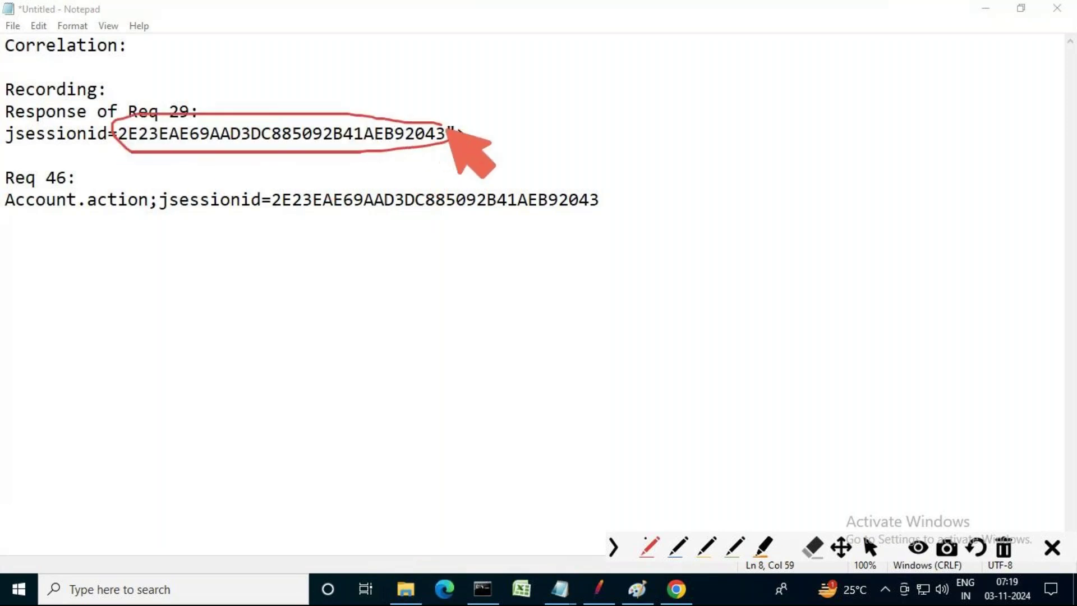
left_click_drag(606, 198, 530, 218)
mouse_move(444, 219)
left_mouse_down()
mouse_move(257, 213)
mouse_move(392, 175)
mouse_move(601, 178)
mouse_move(603, 197)
left_mouse_up()
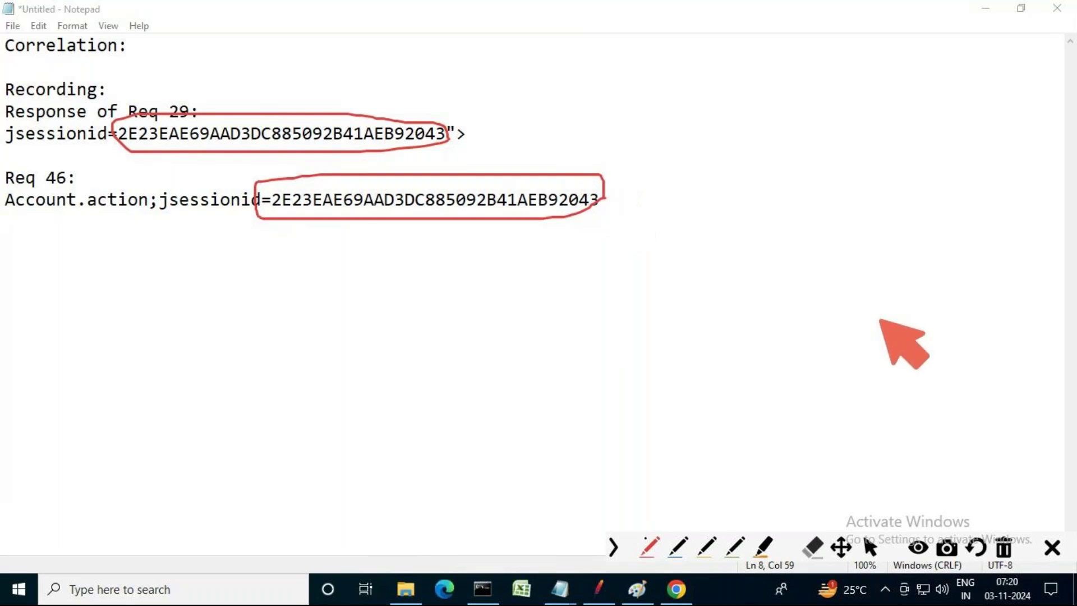
left_click(1007, 551)
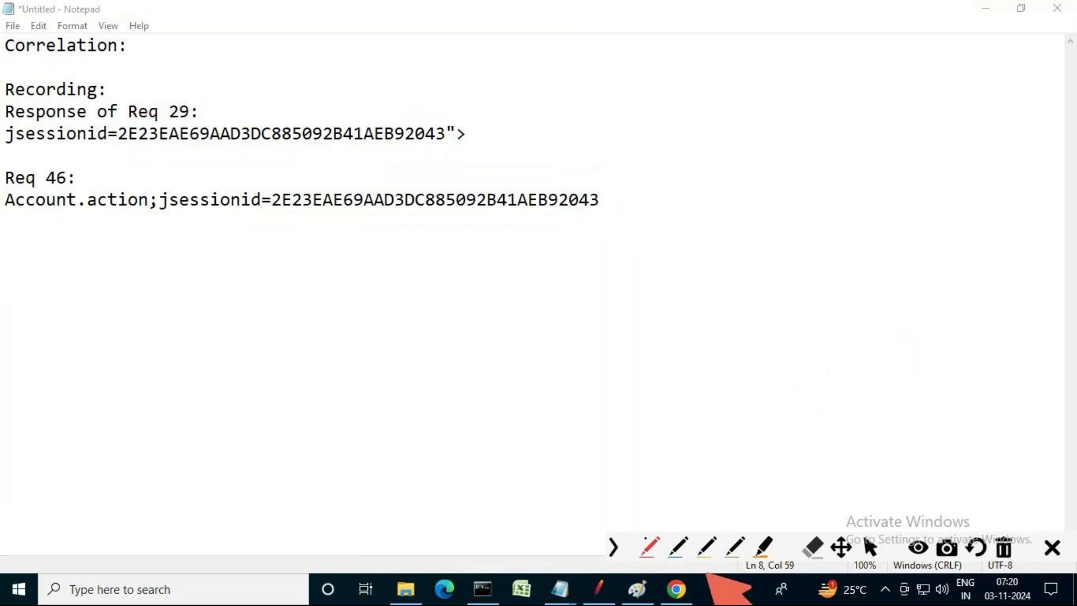
left_click(870, 547)
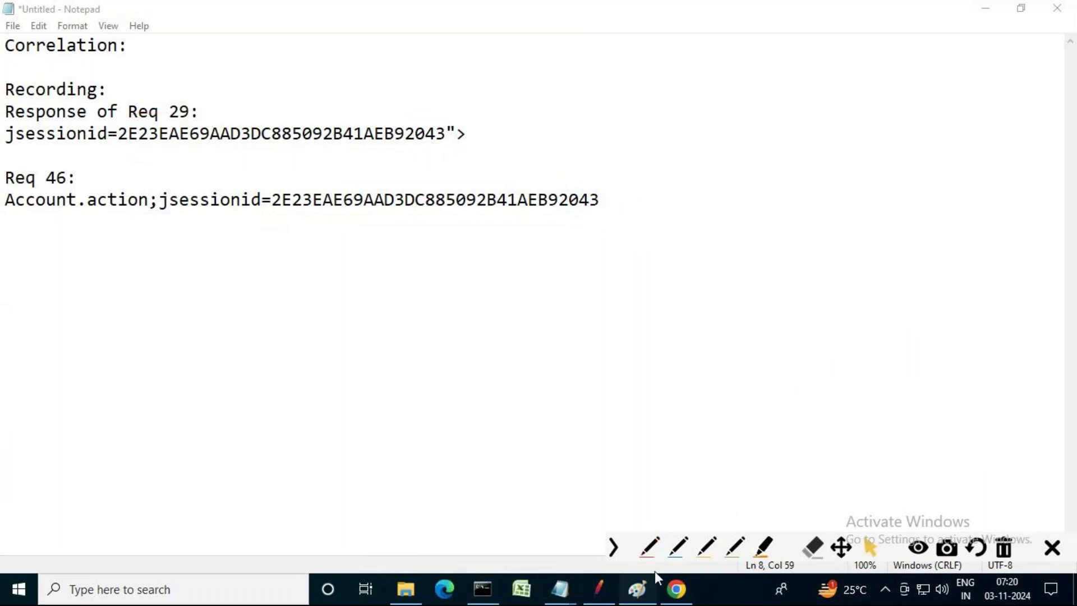
- Review the recording and replay diagram in Paint, then highlight the session ID under "Response of Req 29:" in the Notepad notes
left_click(638, 589)
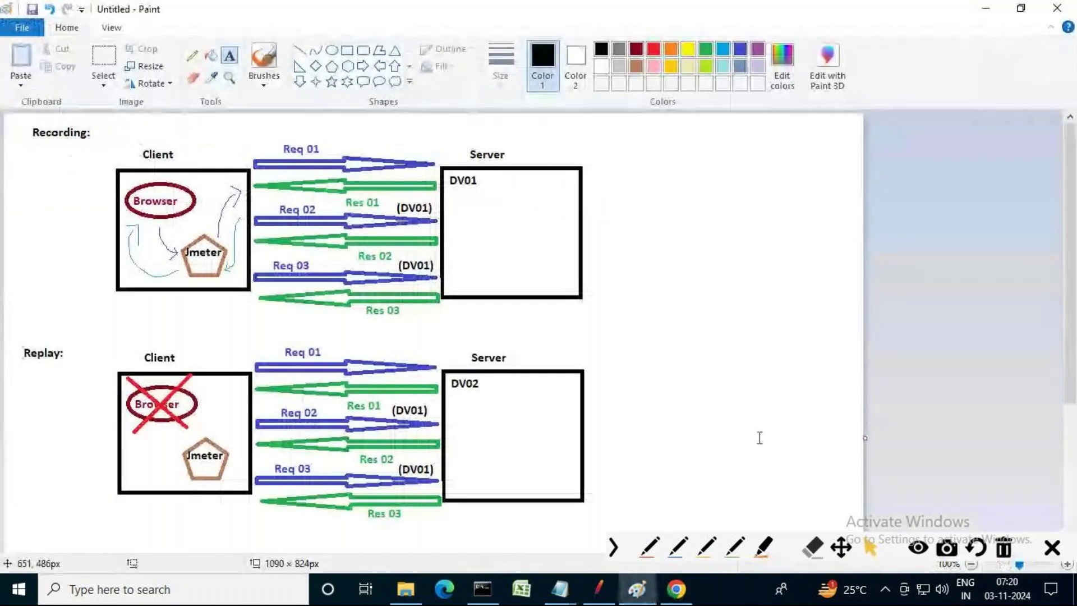
left_click(599, 594)
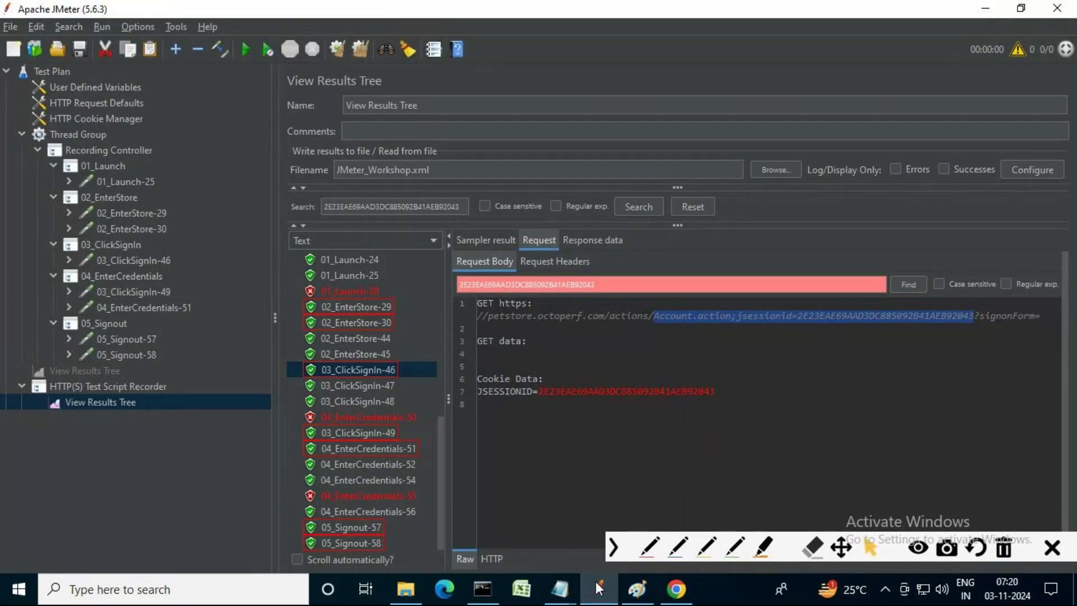
mouse_move(559, 589)
left_click(616, 493)
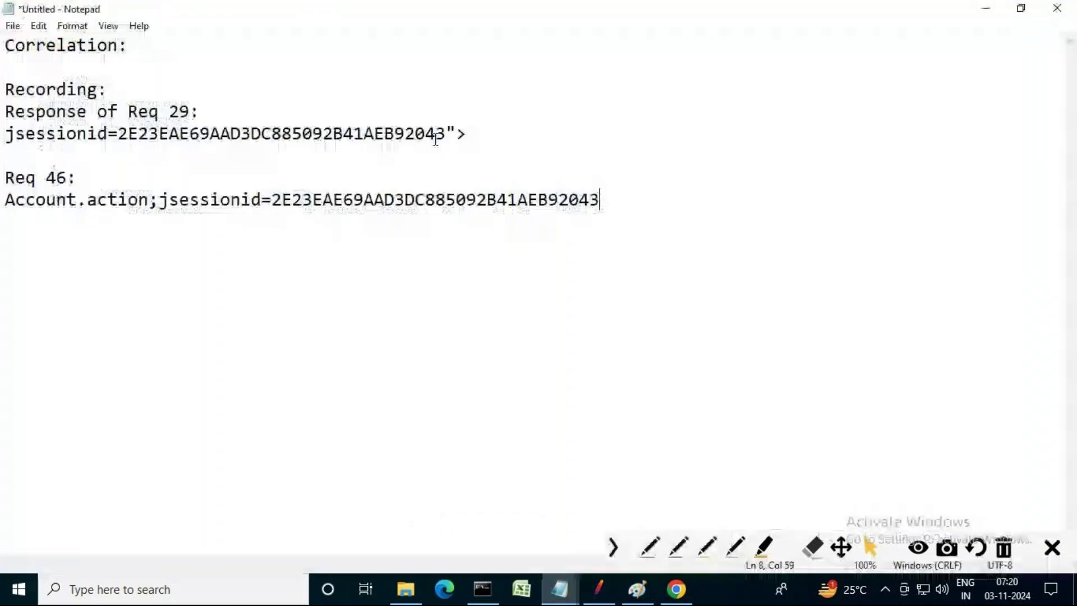
left_click_drag(447, 133, 128, 135)
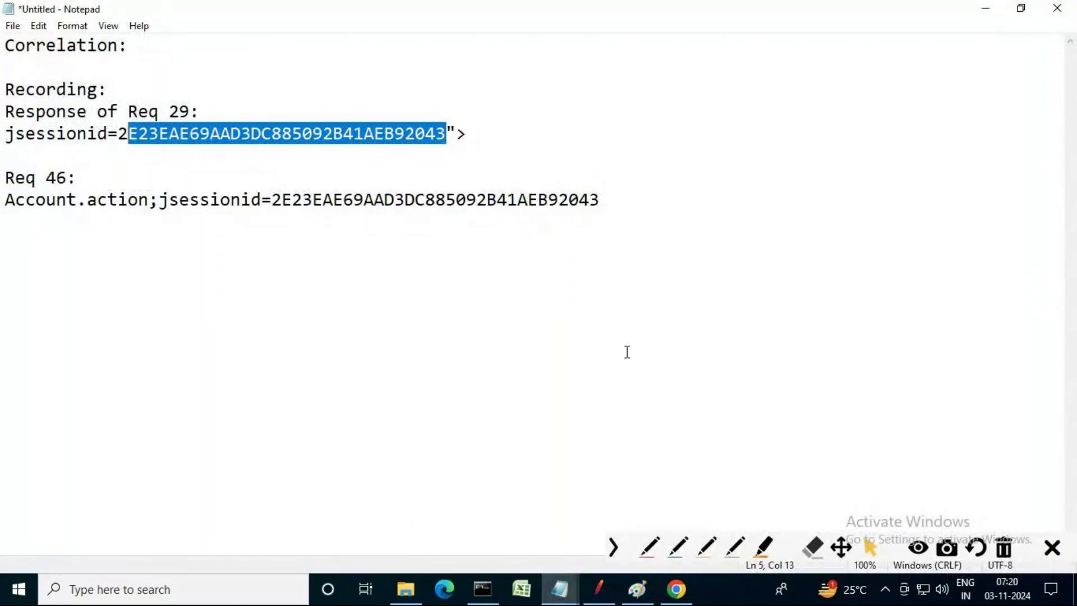
left_click(498, 125)
left_click_drag(447, 133, 142, 137)
- Add a "Replay:" heading below the Req 46 entry in the notes, separated by a blank line
left_click(611, 208)
key("Return")
key("Return")
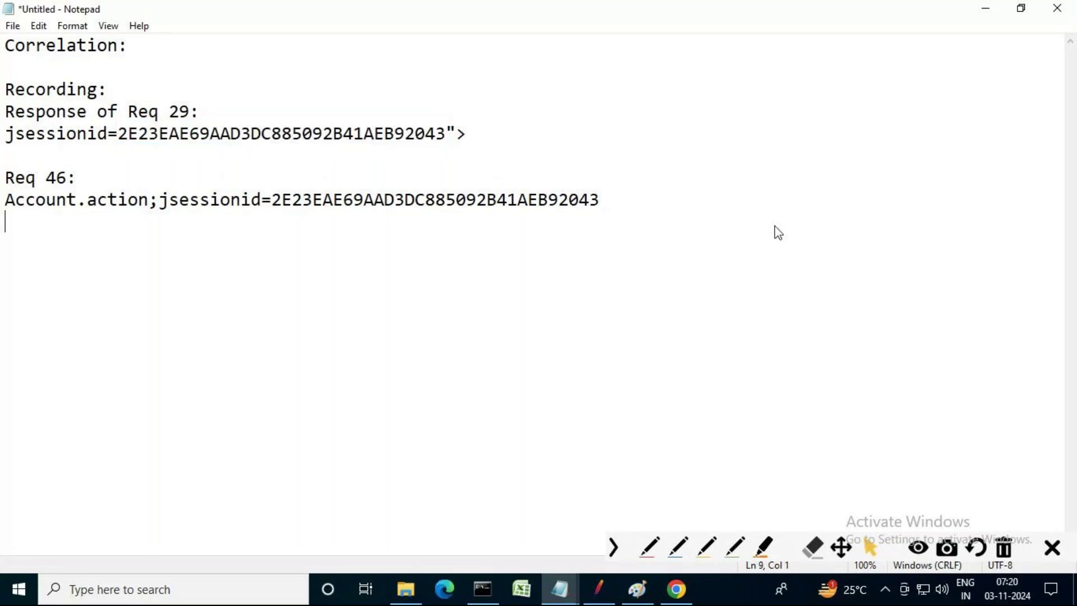
type("Replay")
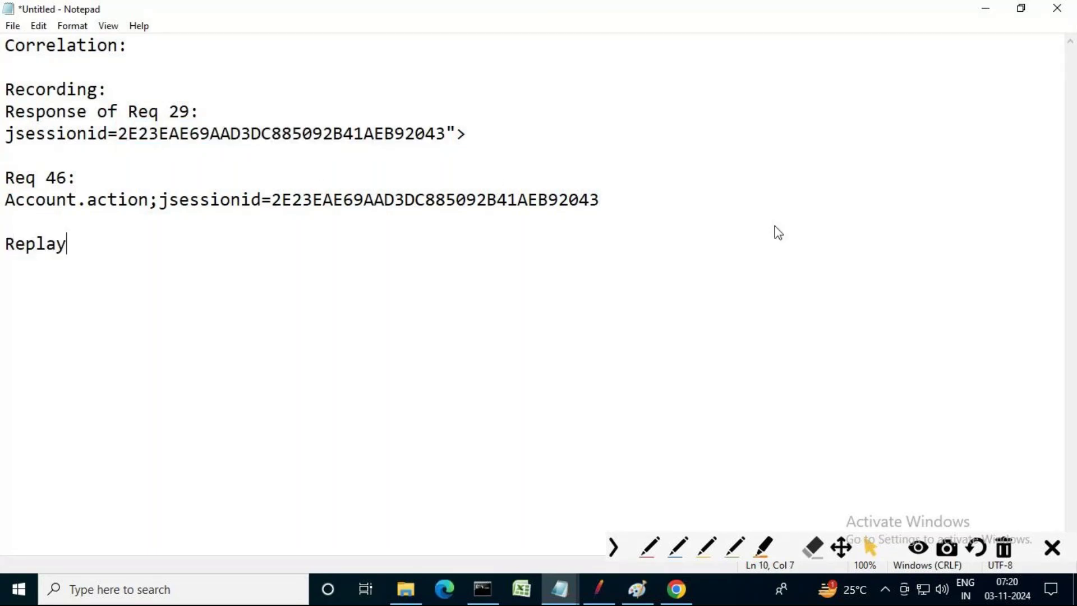
type(":")
key("Return")
- Disable the HTTP(S) Test Script Recorder in JMeter and enable the test plan's own View Results Tree
left_click(599, 589)
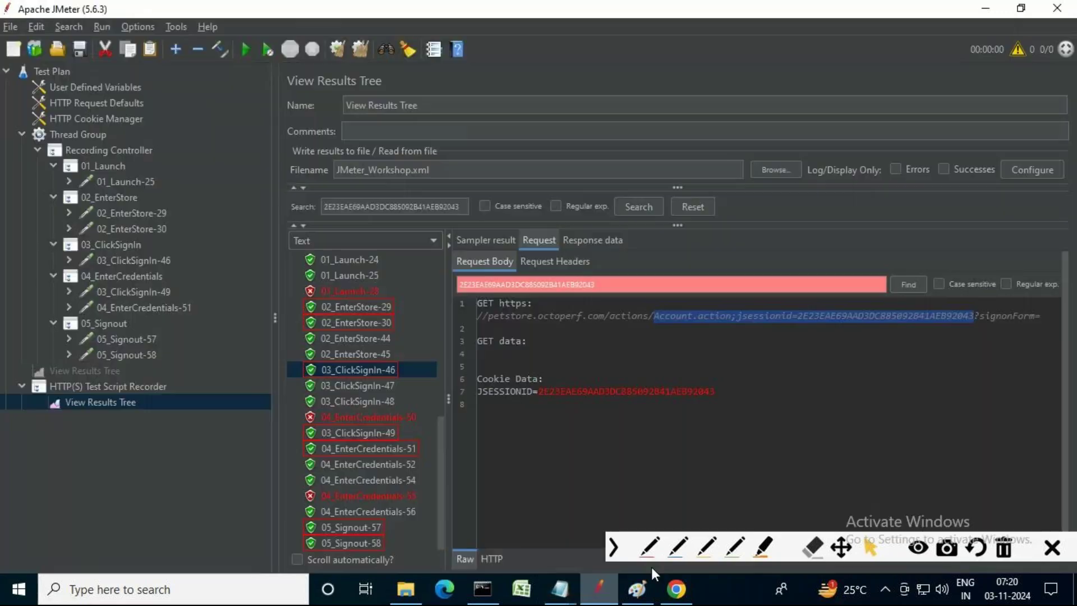
left_click(252, 374)
left_click(159, 388)
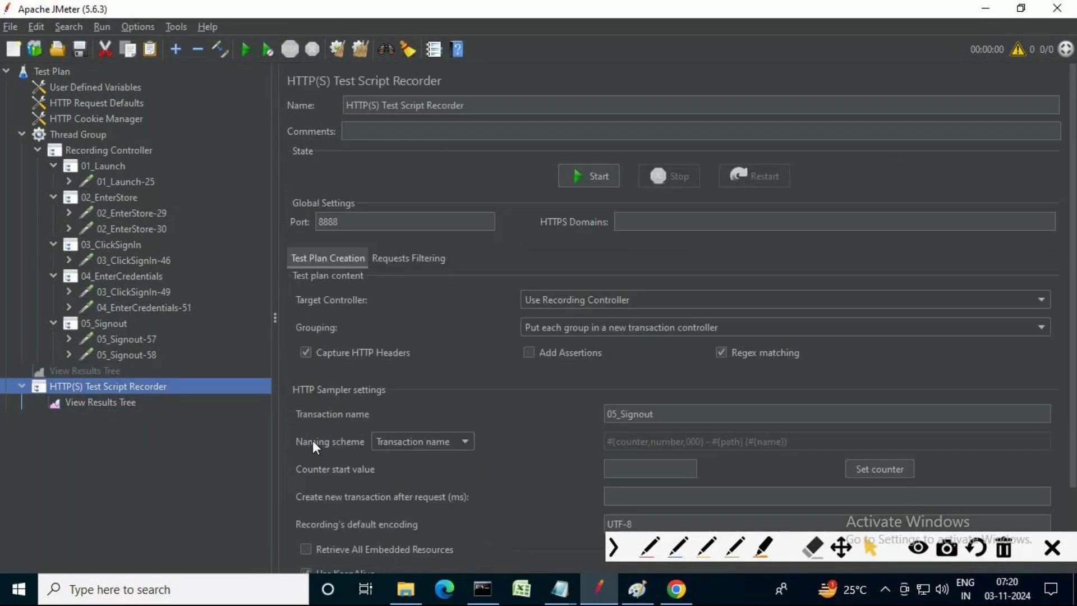
key("ctrl+t")
left_click(106, 372)
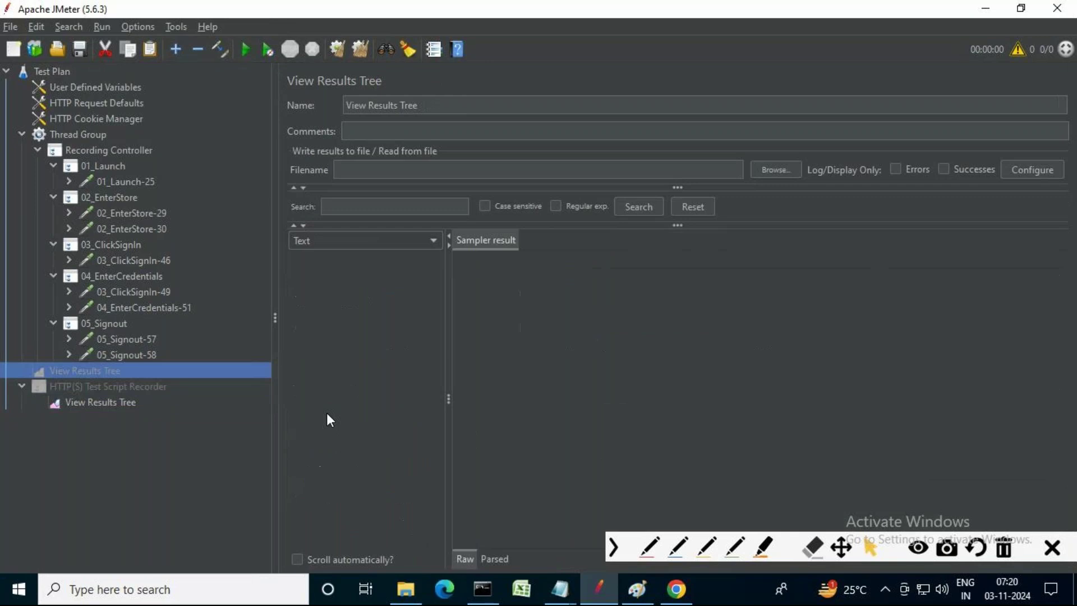
key("ctrl+t")
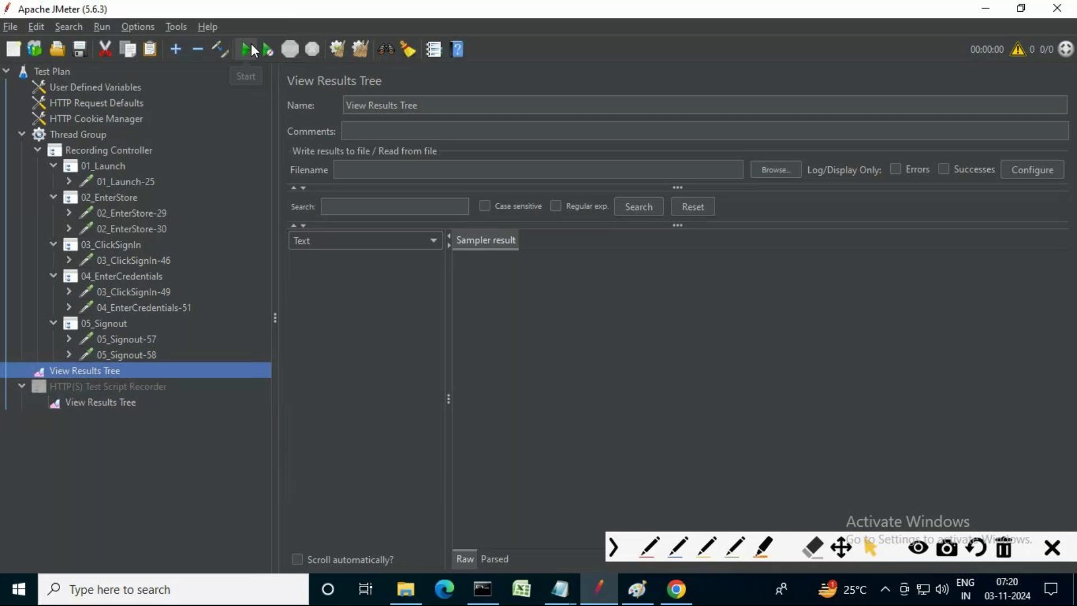
- Check the Thread Group settings, then replay the test plan with its View Results Tree open
left_click(90, 134)
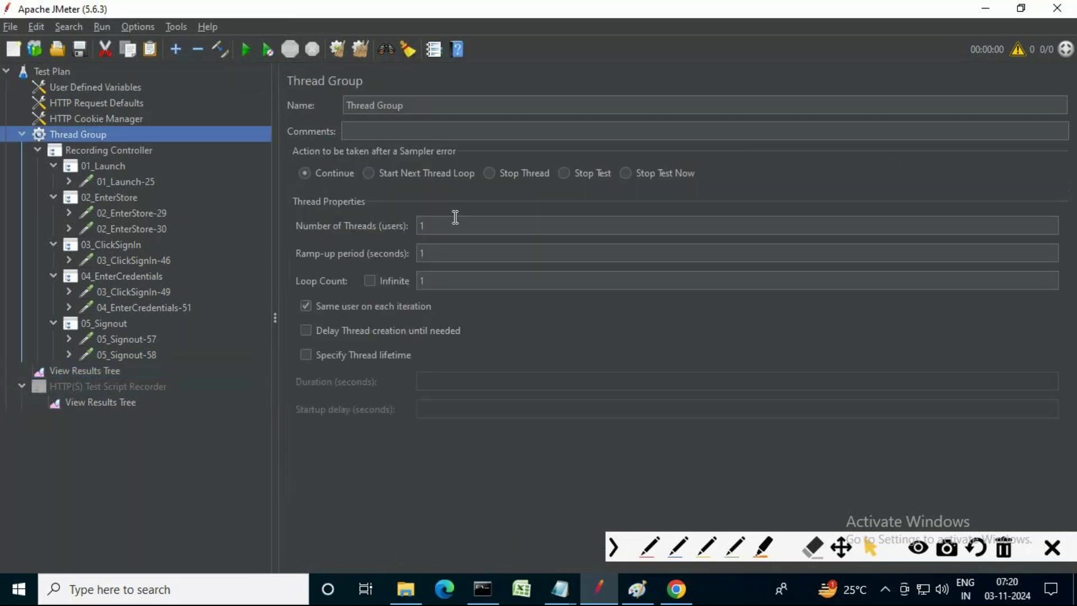
left_click(112, 371)
left_click(246, 54)
left_click(550, 320)
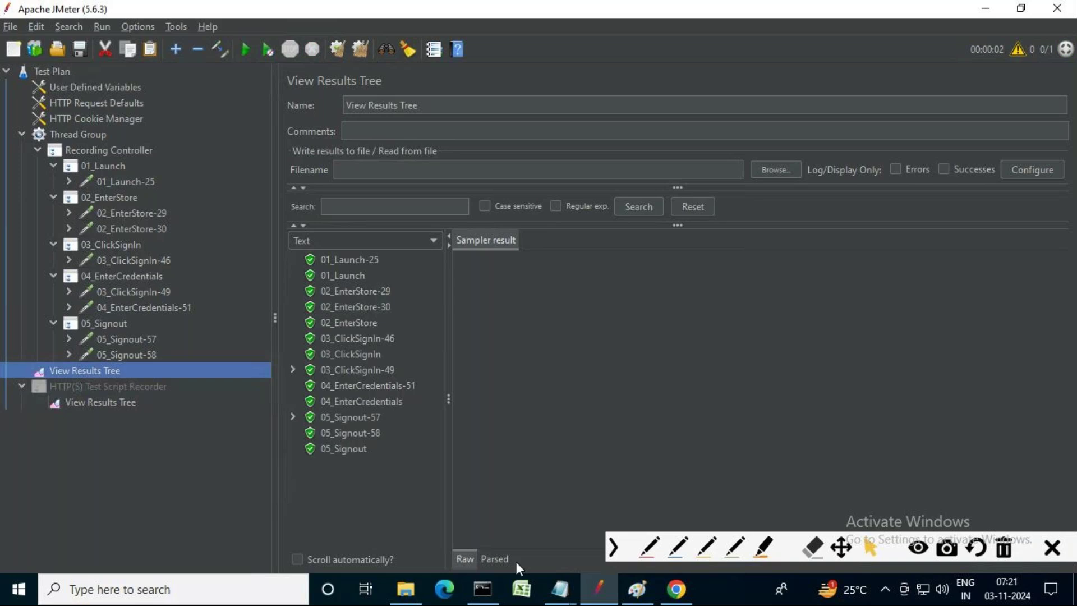
- Review the recording notes in Notepad, highlighting the "Req 46:" and "Response of Req 29" labels
mouse_move(560, 589)
left_click(682, 517)
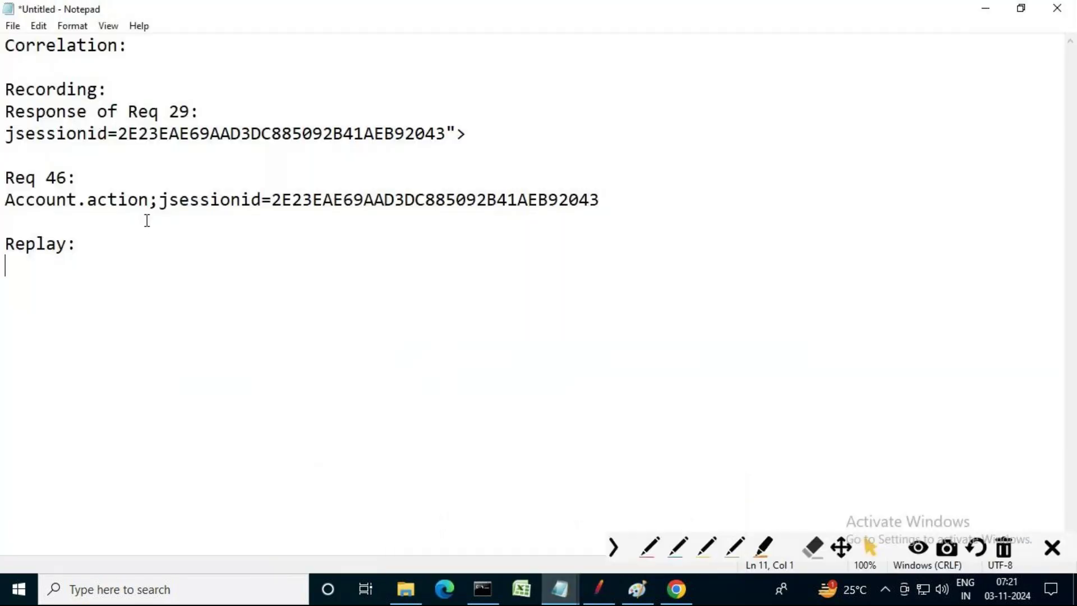
left_click_drag(240, 107, 128, 112)
left_click_drag(81, 174, 5, 177)
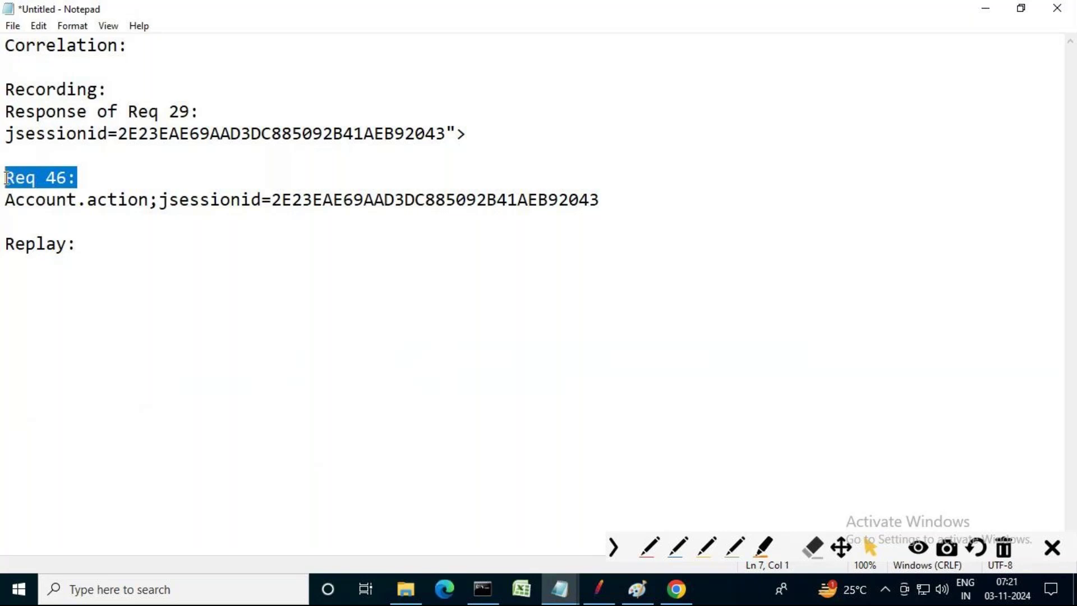
left_click(189, 112)
left_click_drag(190, 112, 5, 112)
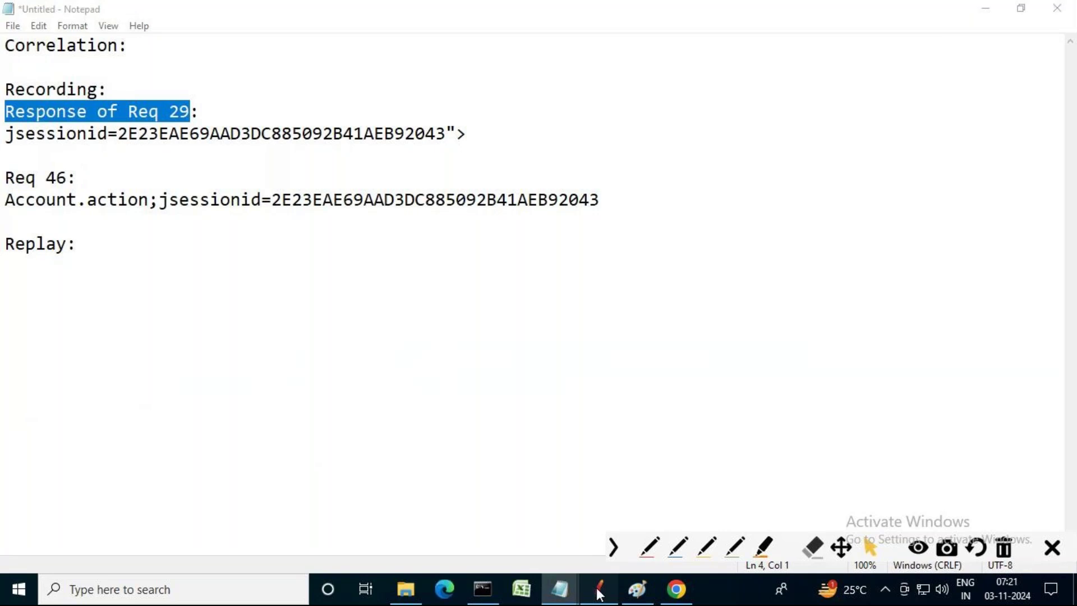
- Switch to JMeter and open the replayed 02_EnterStore-29 response body in View Results Tree
left_click(611, 596)
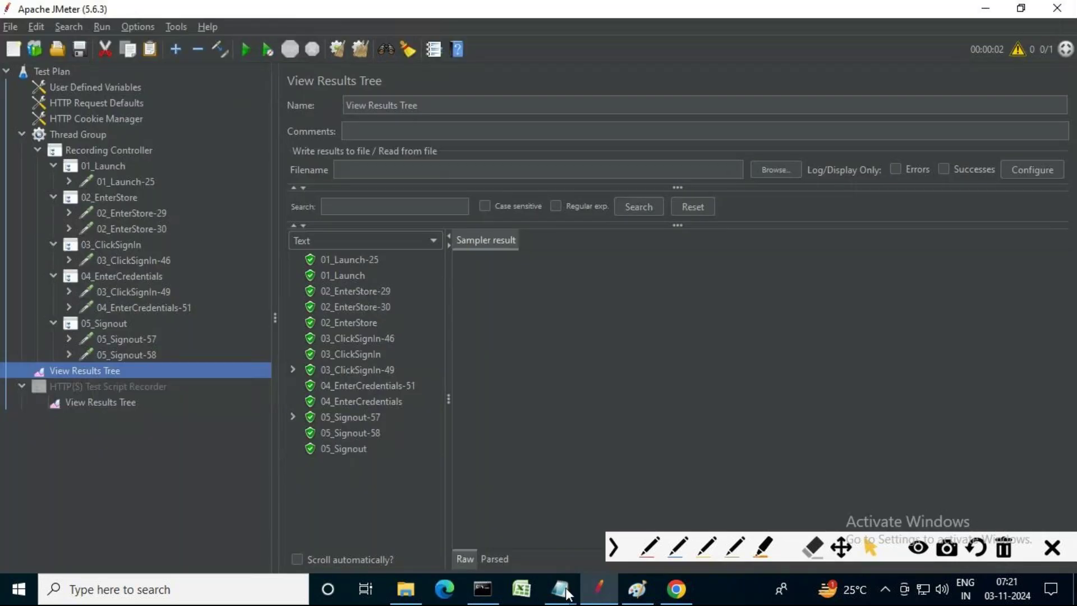
left_click(379, 292)
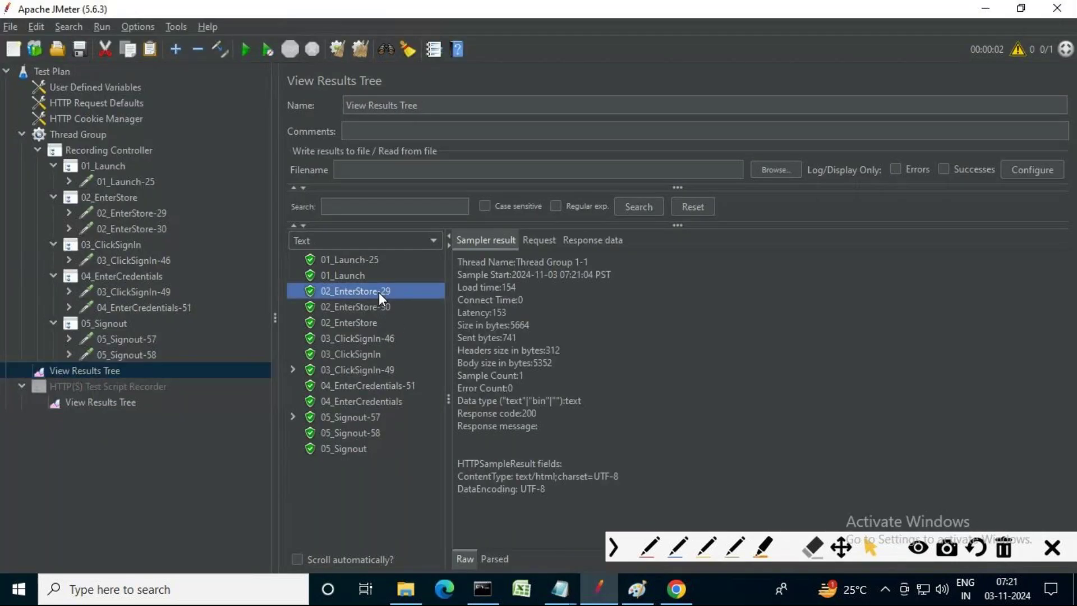
left_click(586, 239)
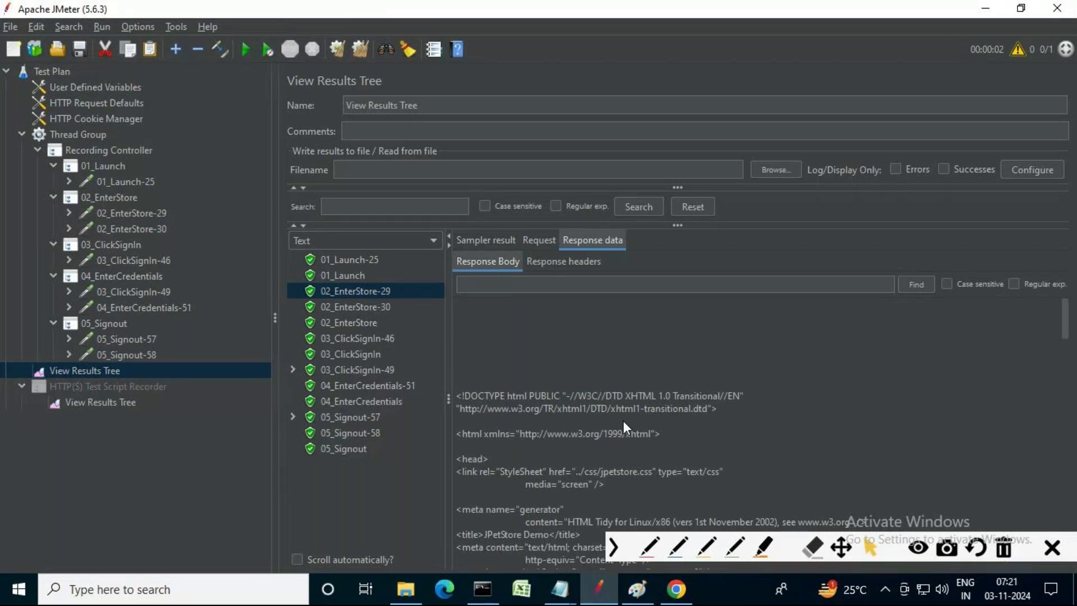
left_click(695, 10)
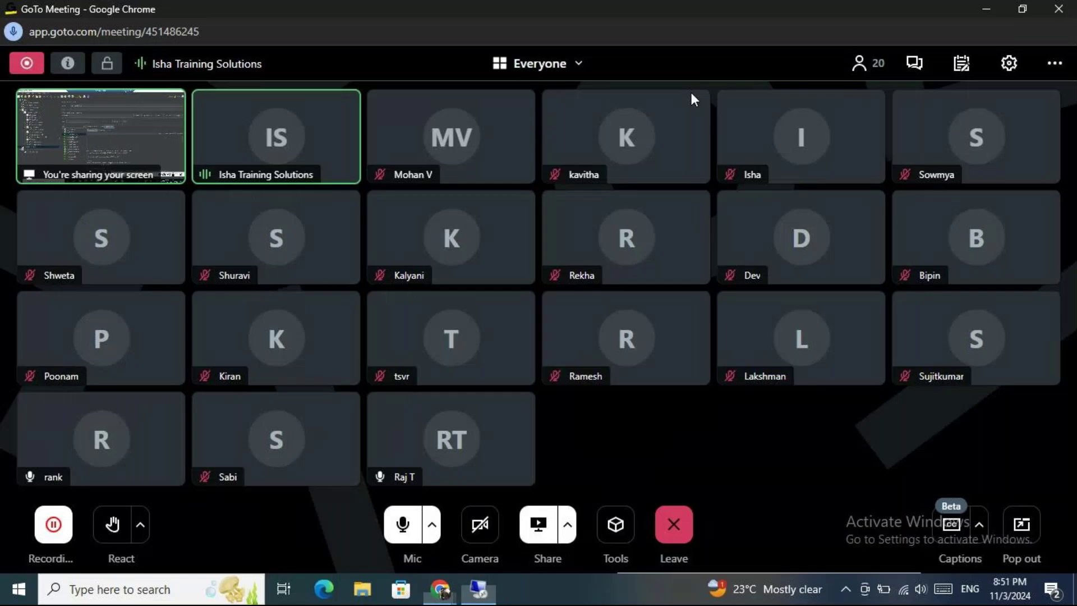
left_click(517, 208)
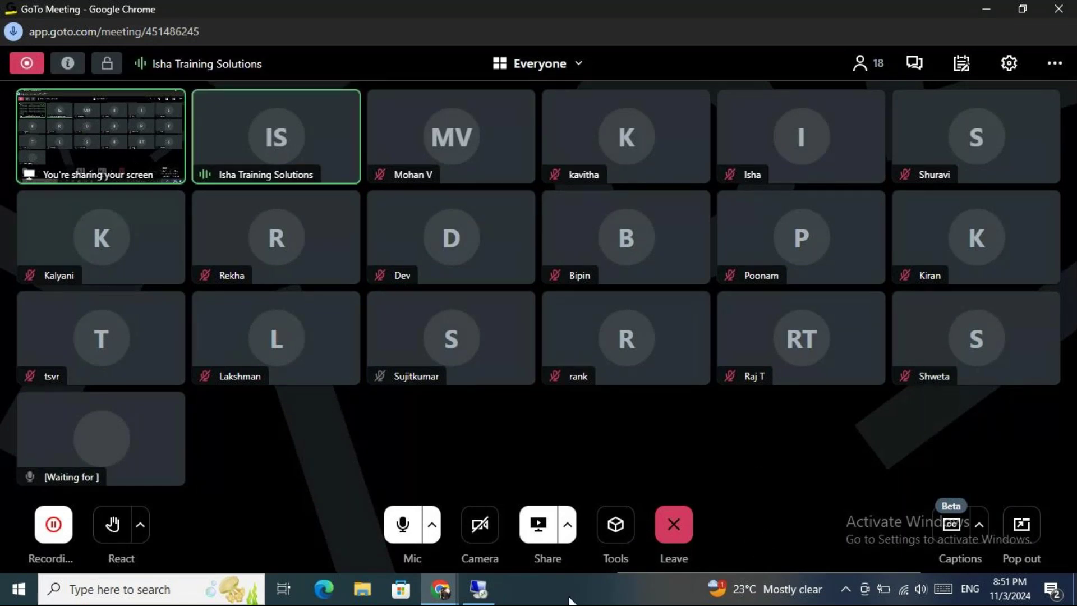
left_click(478, 589)
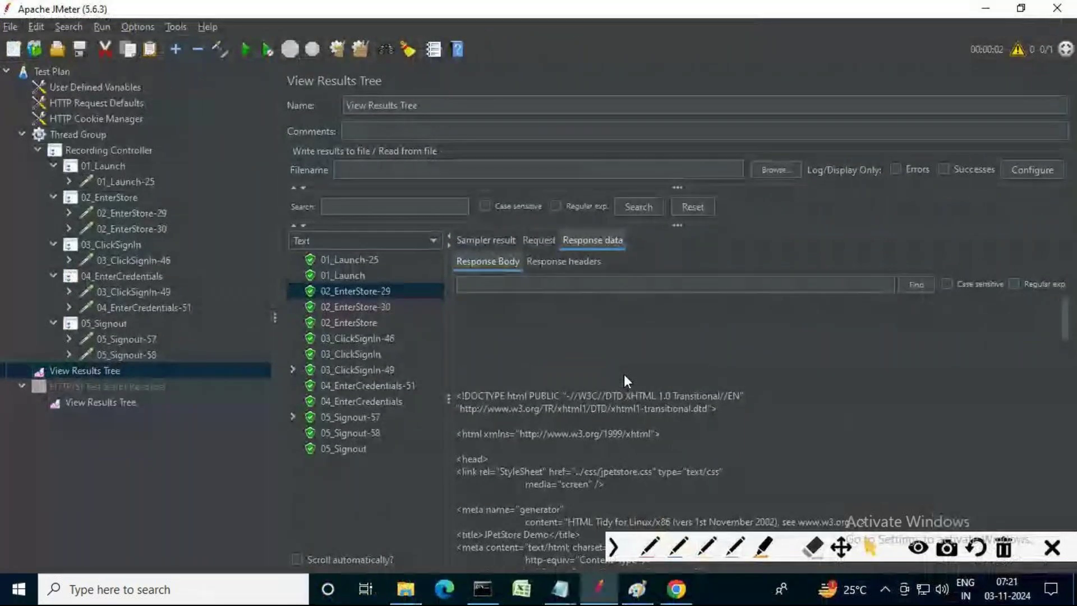
- Copy the jsessionid from the Catalog.action link in the 02_EnterStore-29 response and paste it under "Replay:" in the Notepad notes, after an empty line
scroll(777, 383, "down", 5)
scroll(778, 388, "down", 4)
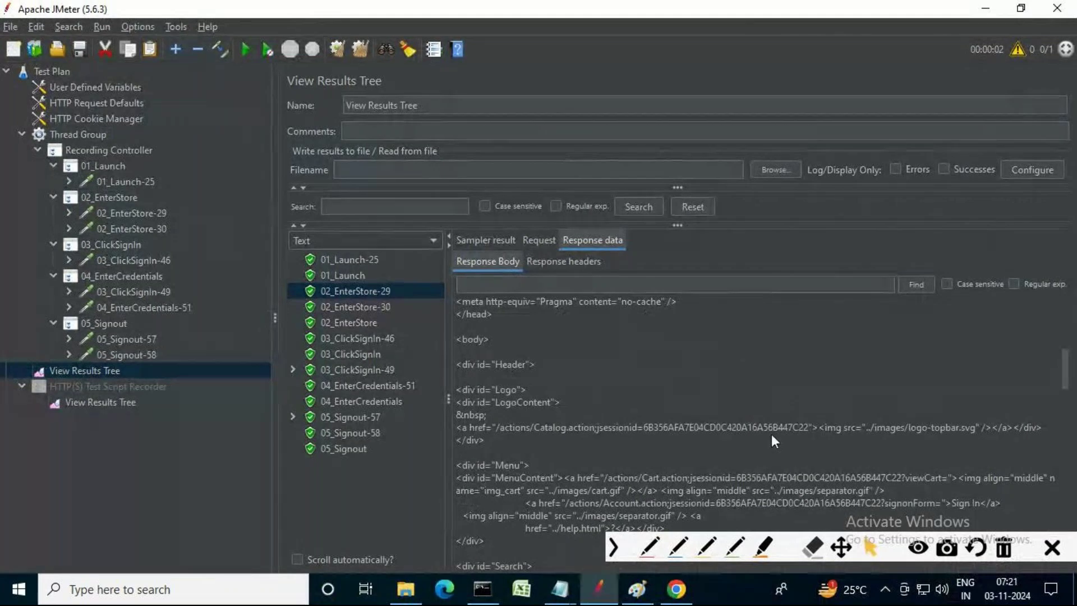
left_click_drag(815, 429, 589, 426)
key("ctrl+c")
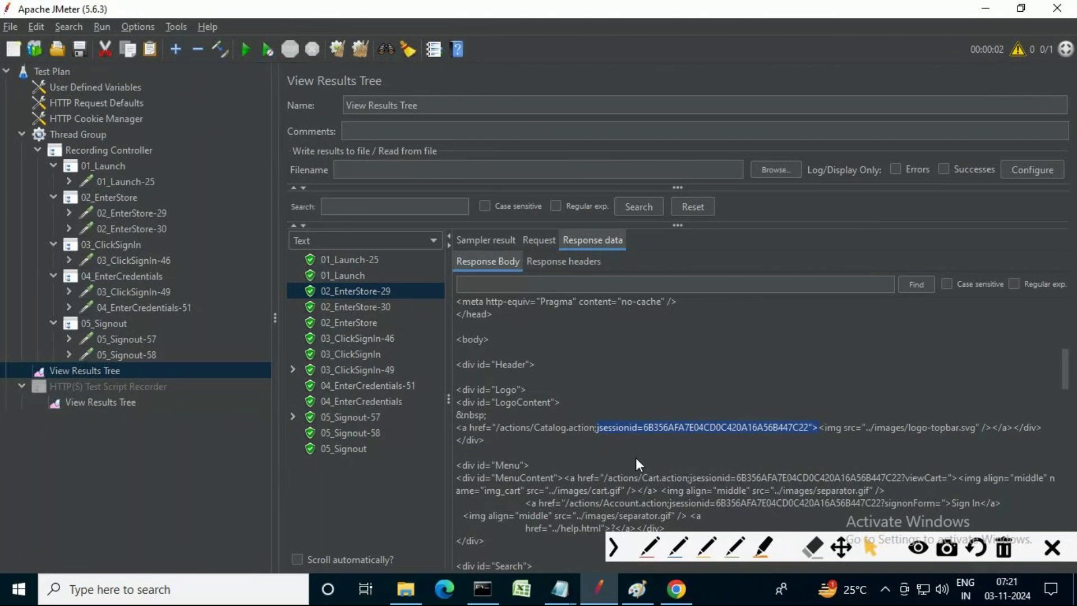
left_click(560, 589)
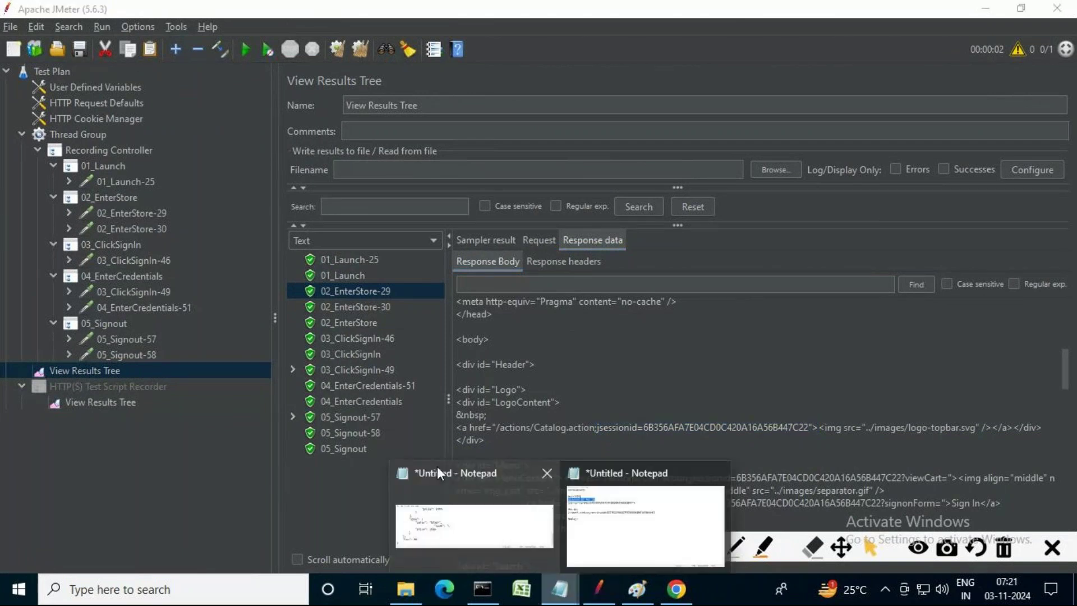
left_click(621, 514)
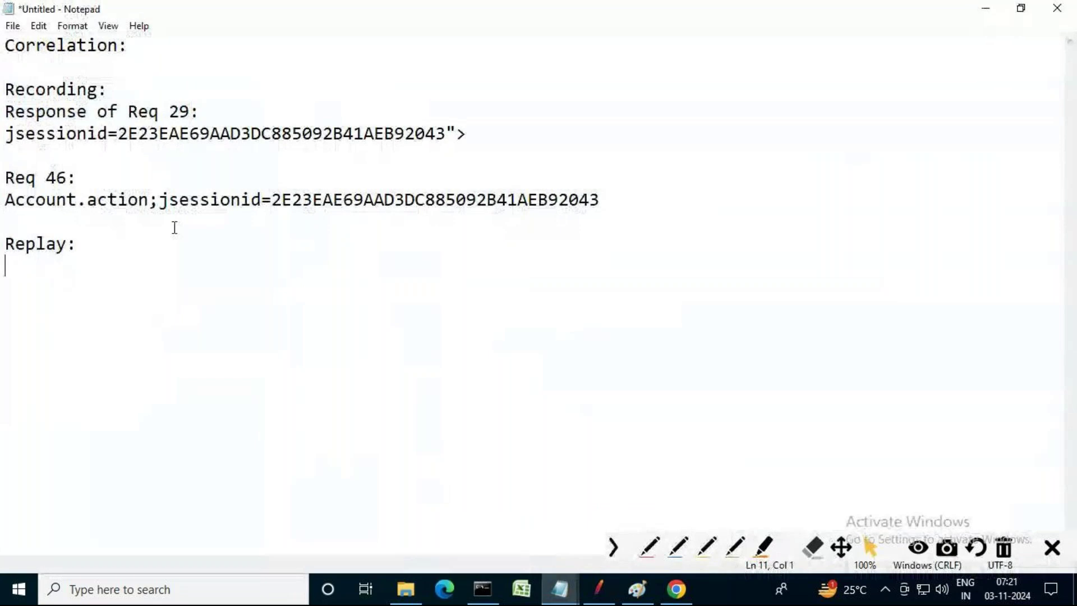
key("Return")
key("ctrl+v")
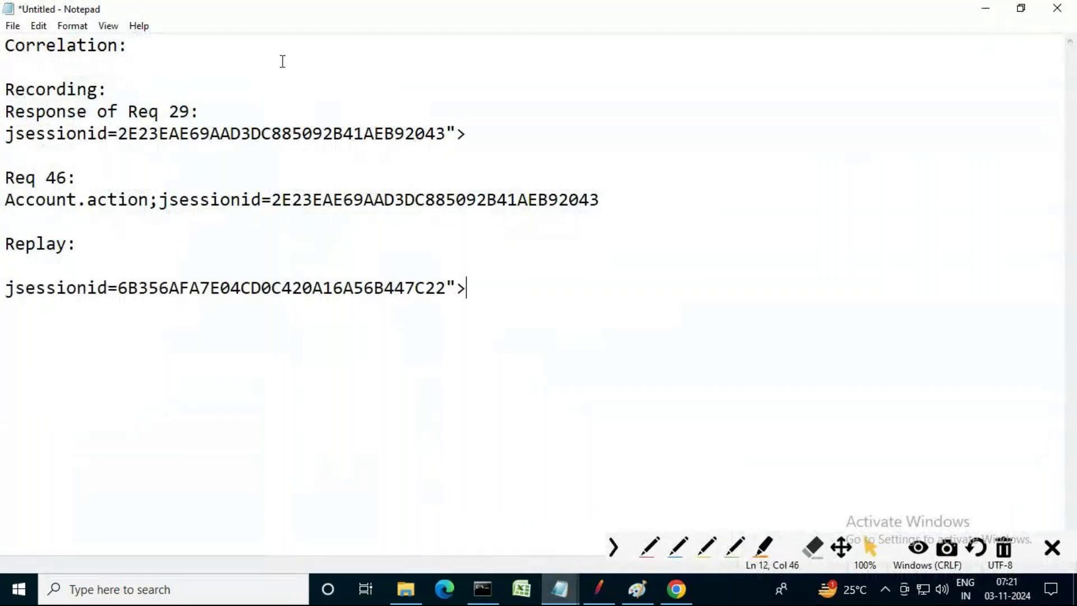
- Copy the "Response of Req 29:" label from the recording notes to the line above the replay session ID
left_click_drag(226, 120, 3, 119)
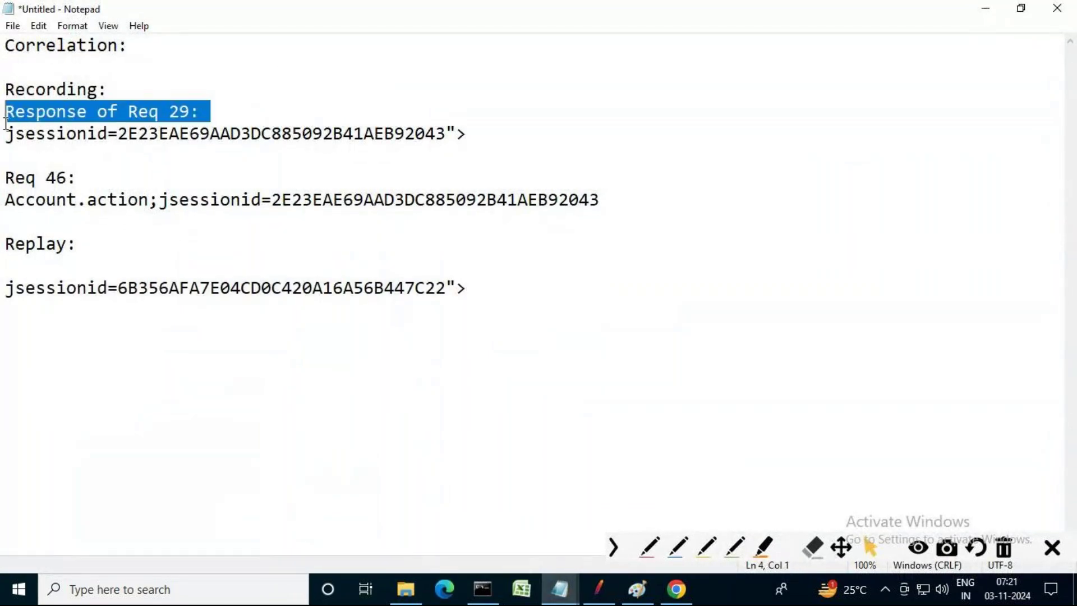
key("ctrl+c")
left_click(31, 263)
key("ctrl+v")
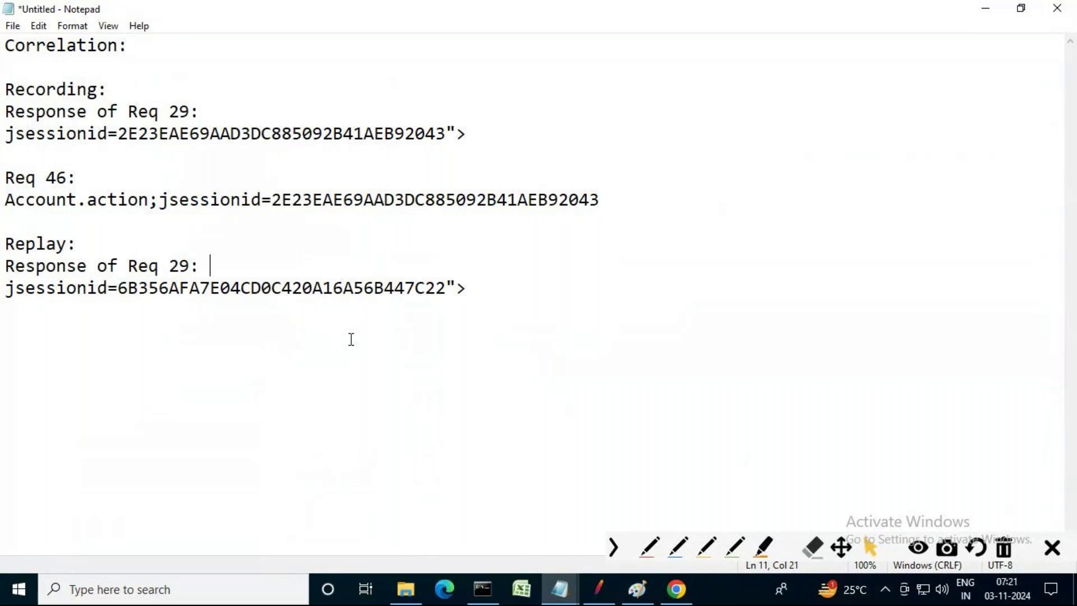
- Circle the recorded and replayed Req 29 session IDs in red, label them DV01 and DV02, then clear the drawing
left_click(649, 547)
left_click_drag(443, 139, 395, 149)
mouse_move(321, 157)
left_mouse_down()
mouse_move(178, 157)
mouse_move(101, 125)
mouse_move(412, 119)
mouse_move(447, 137)
left_mouse_up()
mouse_move(465, 294)
left_mouse_down()
mouse_move(173, 305)
mouse_move(98, 279)
mouse_move(269, 255)
mouse_move(427, 262)
mouse_move(465, 296)
left_mouse_up()
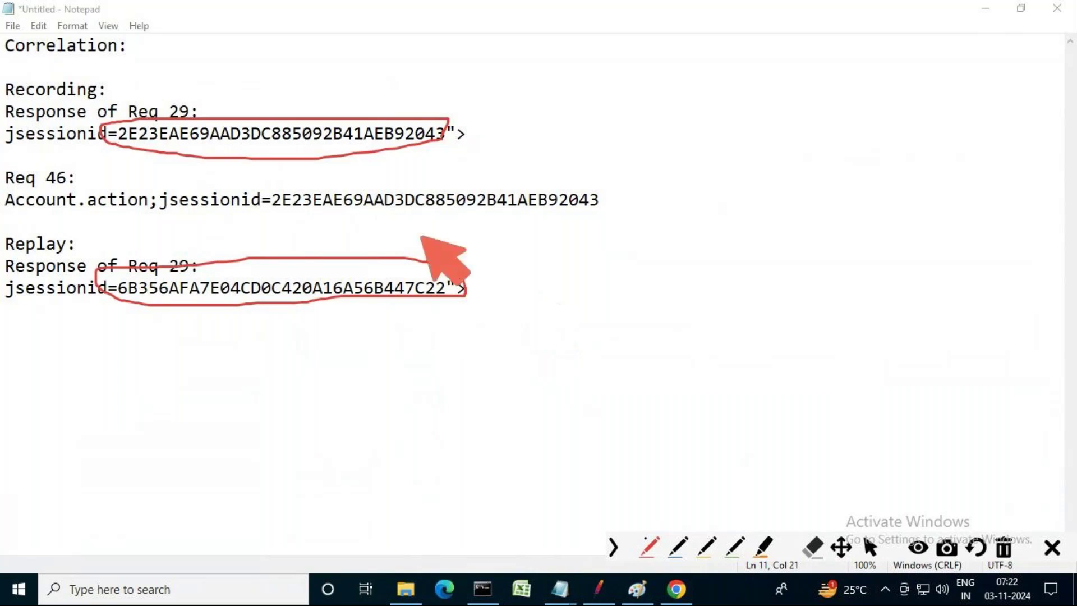
mouse_move(485, 148)
left_mouse_down()
mouse_move(480, 121)
mouse_move(510, 127)
mouse_move(532, 90)
mouse_move(549, 126)
mouse_move(569, 112)
left_mouse_up()
mouse_move(480, 292)
left_mouse_down()
mouse_move(480, 269)
mouse_move(480, 296)
mouse_move(522, 293)
mouse_move(538, 255)
mouse_move(557, 255)
mouse_move(548, 285)
mouse_move(615, 286)
left_mouse_up()
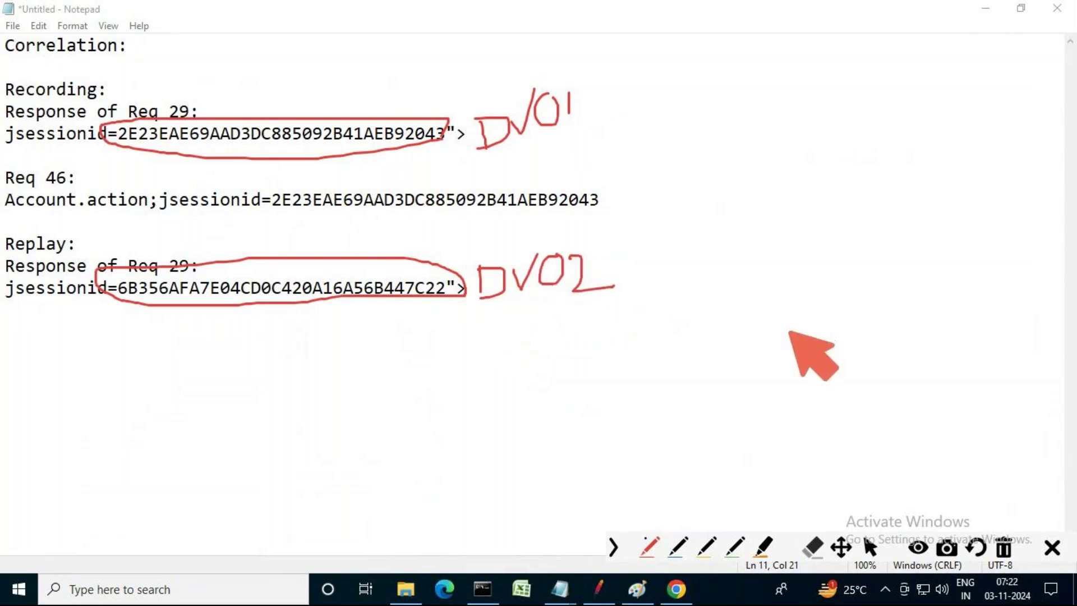
left_click(1004, 548)
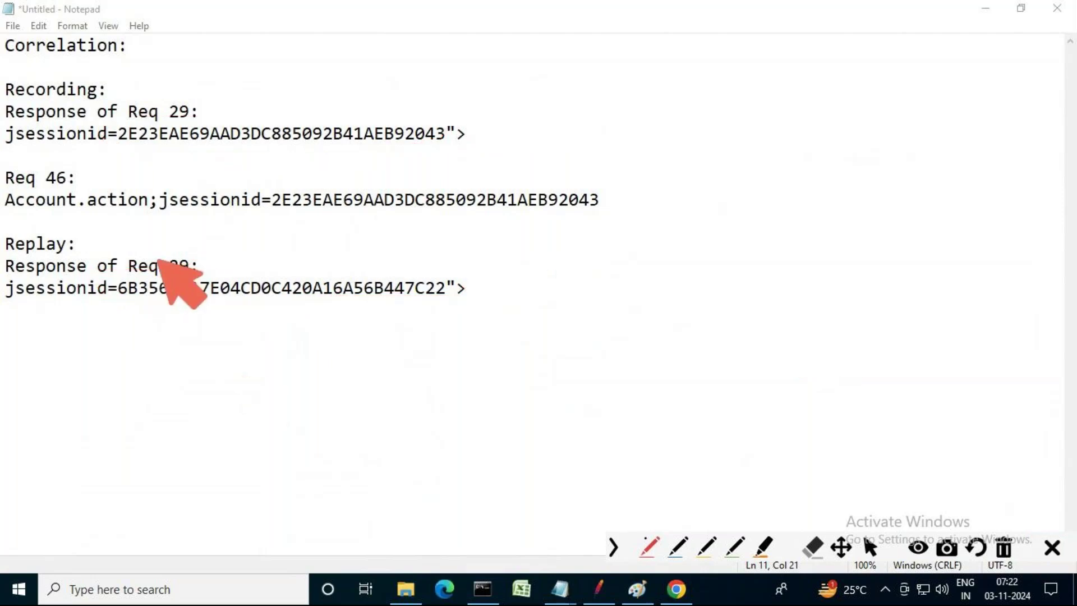
- Insert a "Before correlation:" heading above the replay's "Response of Req 29:", after a blank line, and add empty lines below the session ID
left_click(870, 547)
left_click(131, 243)
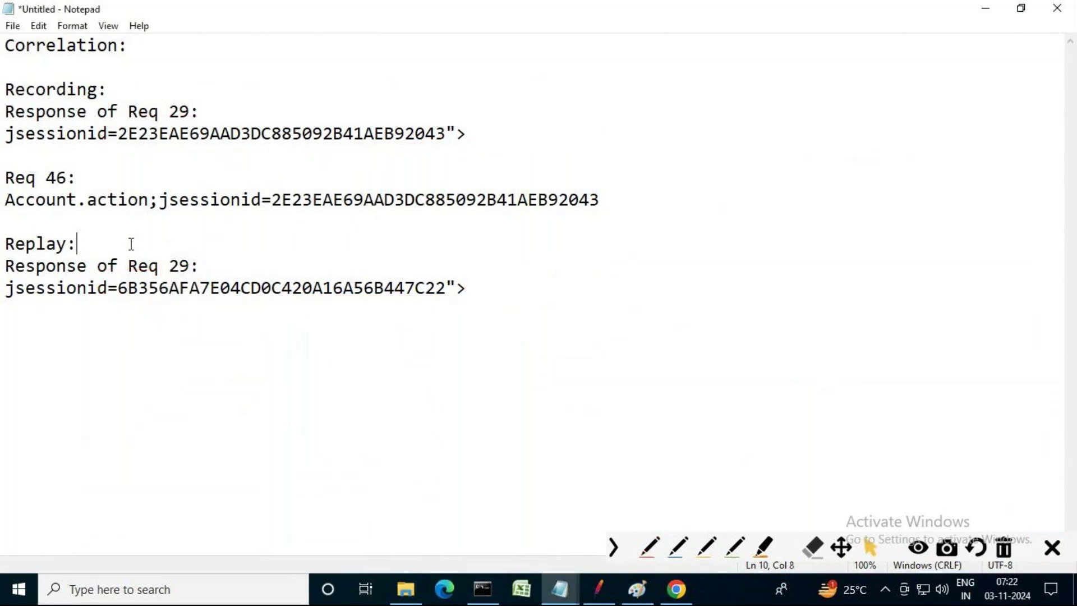
key("Return")
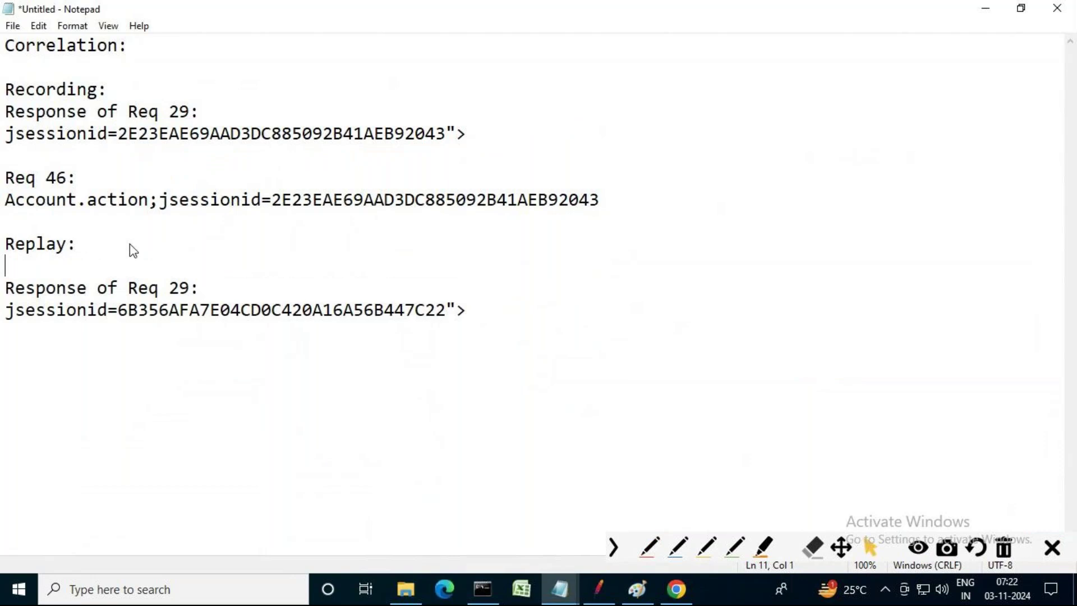
key("Return")
type("Before correlation:")
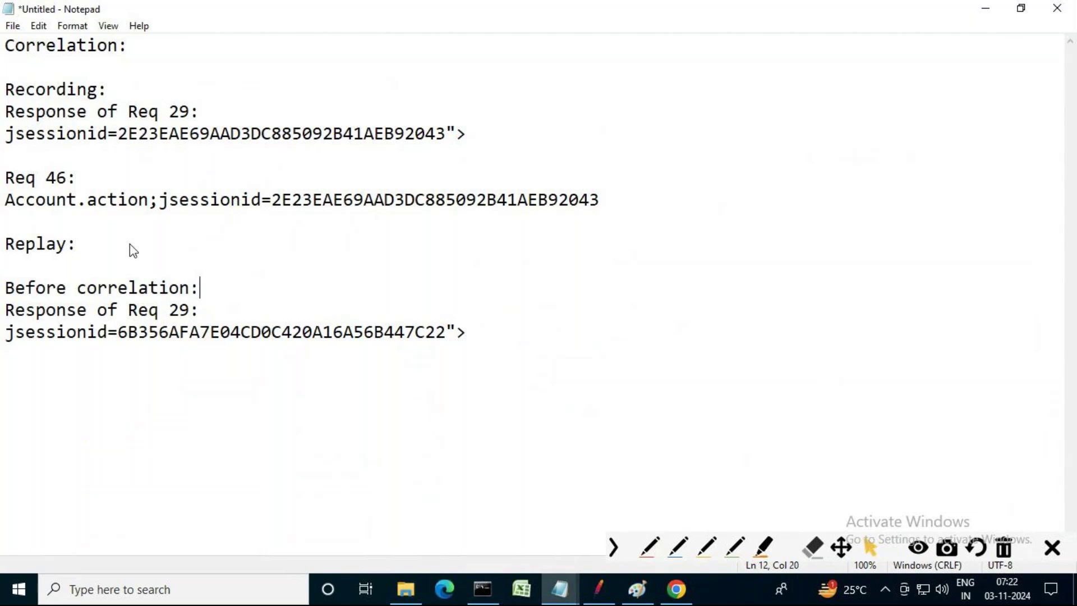
left_click(529, 363)
key("Return")
key("Return")
- Review the replay diagram in Paint, then highlight the "Req 46:" and "Replay:" labels in the Notepad notes
left_click(637, 588)
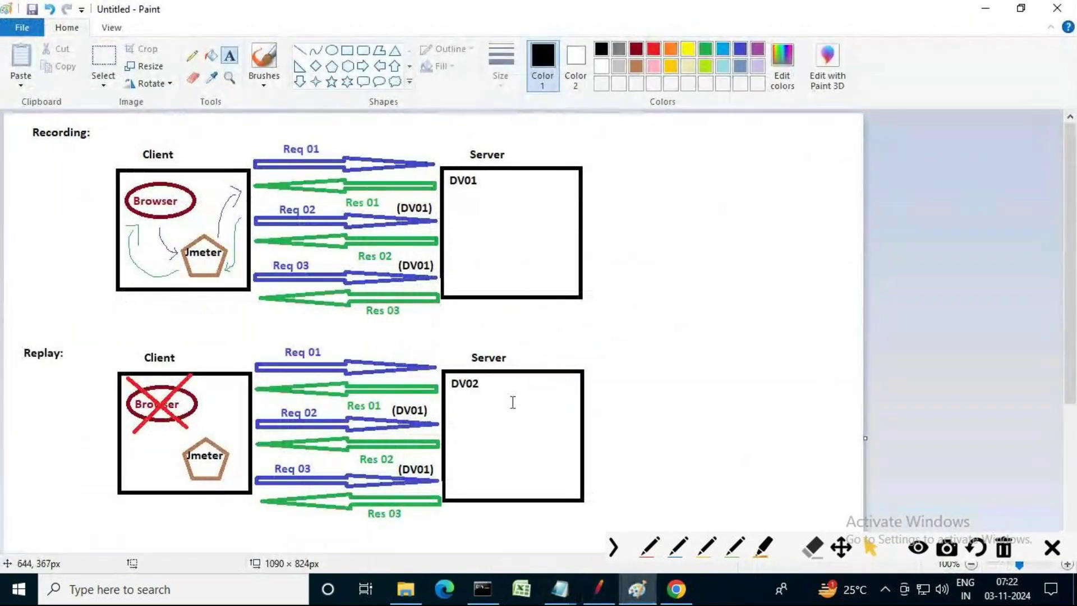
left_click(635, 591)
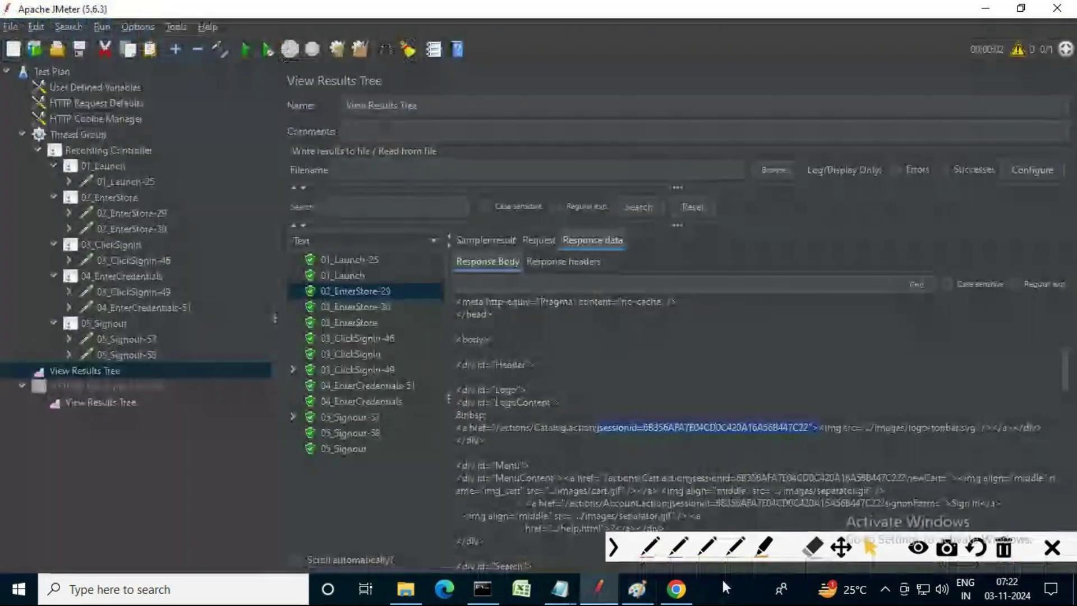
left_click(635, 592)
left_click(573, 594)
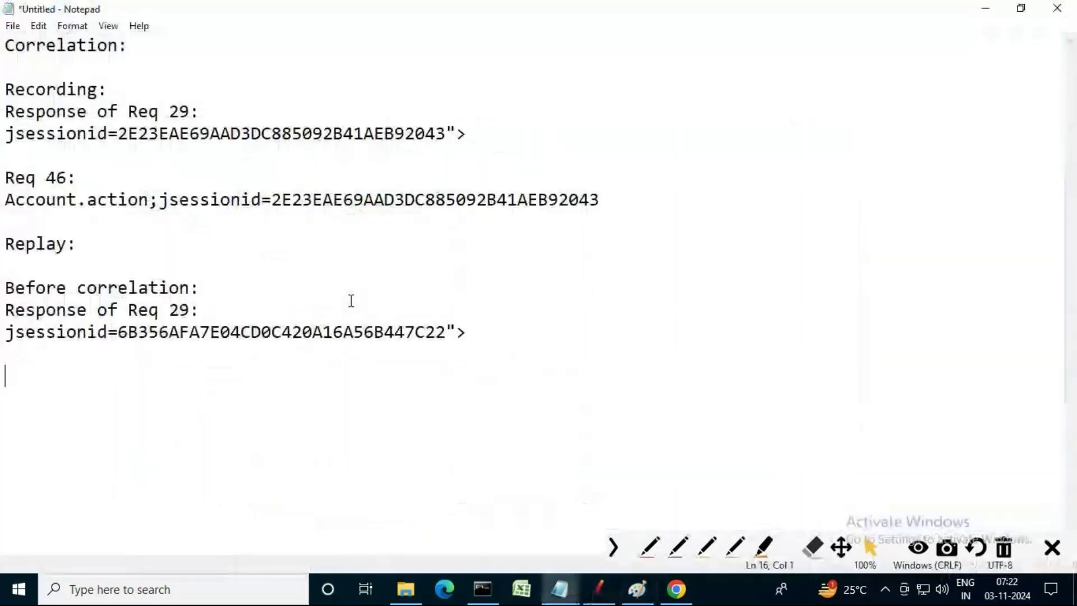
left_click_drag(77, 178, 2, 178)
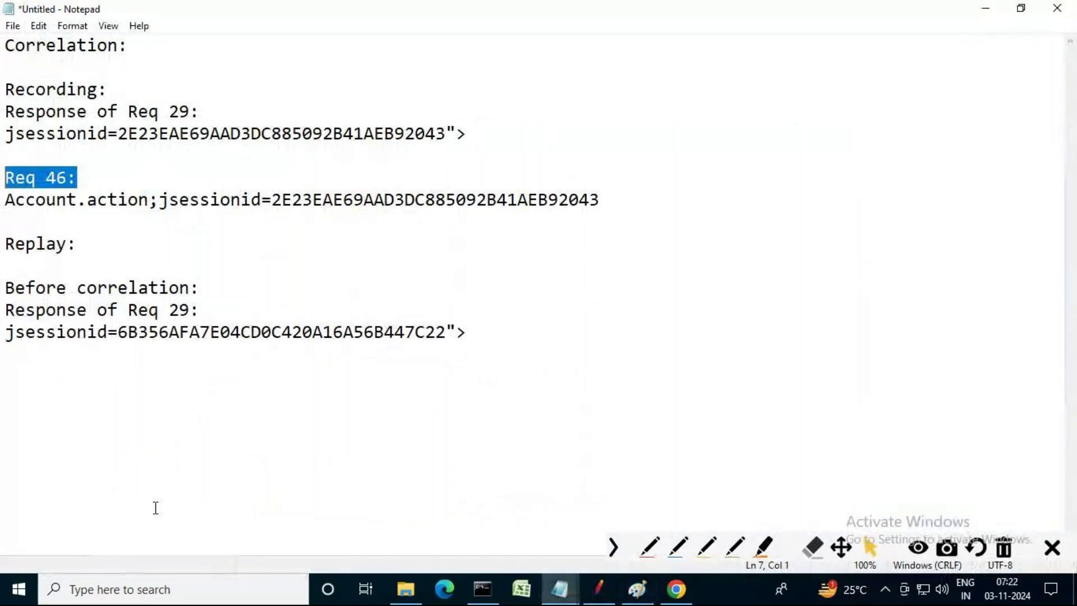
left_click_drag(82, 244, 2, 244)
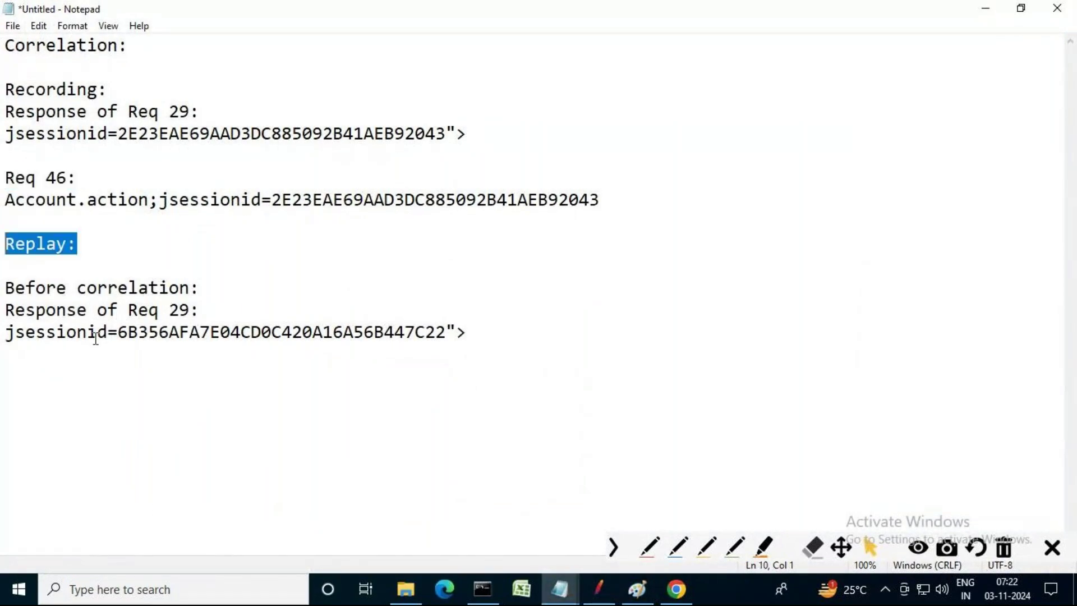
left_click(100, 270)
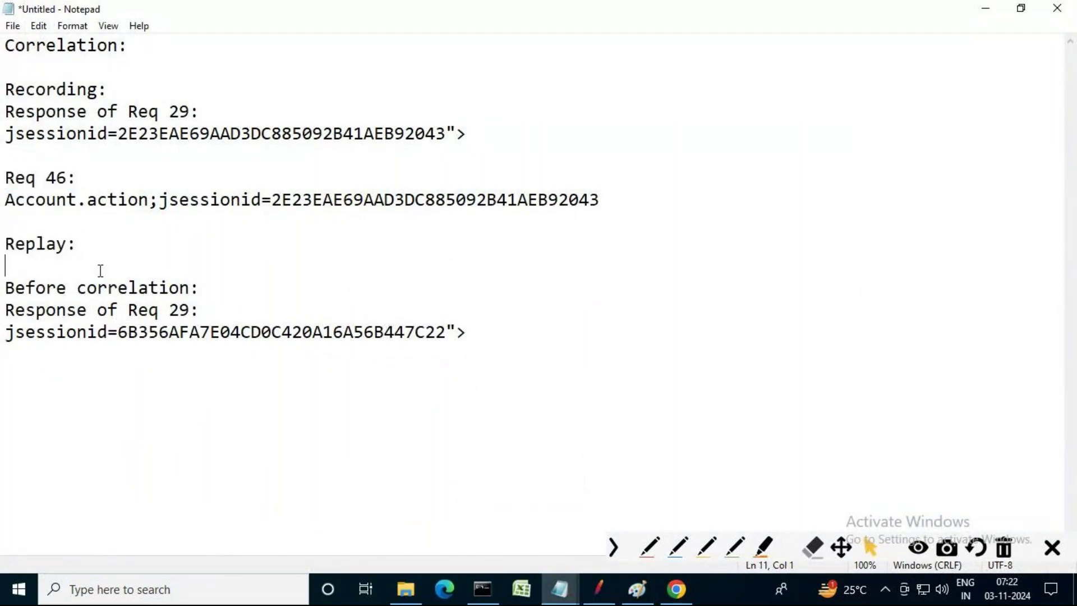
- In JMeter, copy the Account.action path with its jsessionid from the replayed 03_ClickSignIn-46 request body
left_click(601, 585)
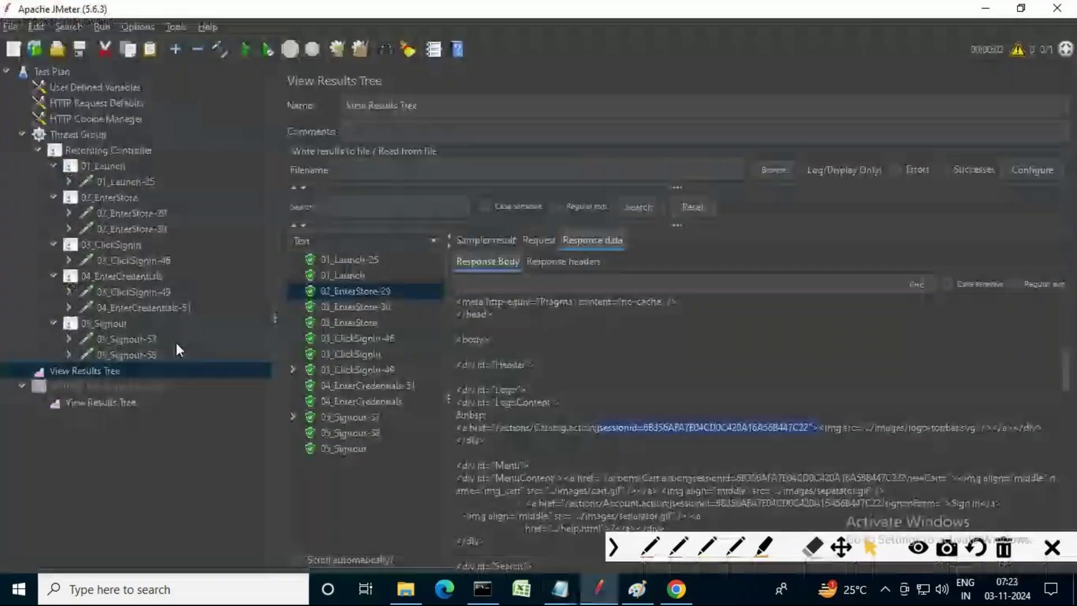
left_click(389, 341)
left_click(540, 243)
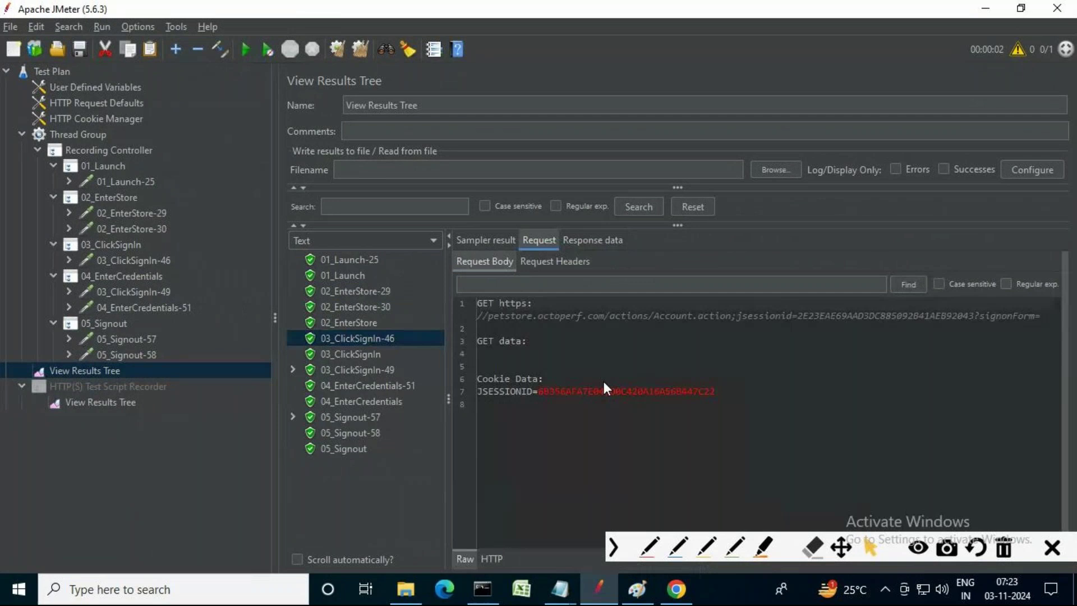
left_click_drag(979, 316, 658, 318)
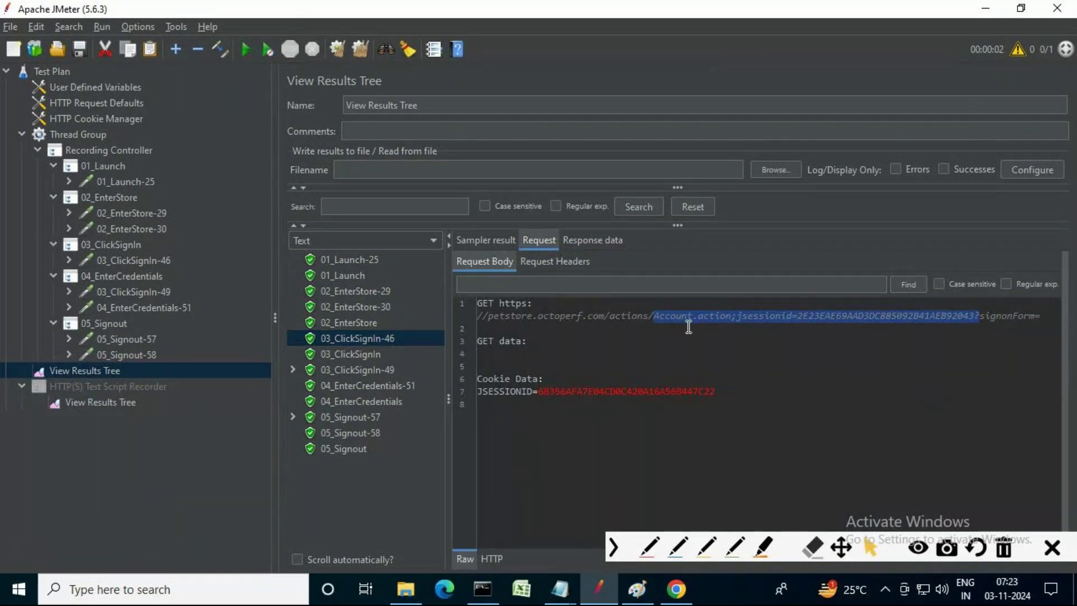
key("shift+Right")
key("ctrl+c")
- In the Notepad notes, add a "Req 46:" heading below the replayed Req 29 response and paste the copied Account.action path with its session ID under it
left_click(559, 589)
left_click(659, 502)
left_click(502, 341)
key("Return")
key("Return")
key("Return")
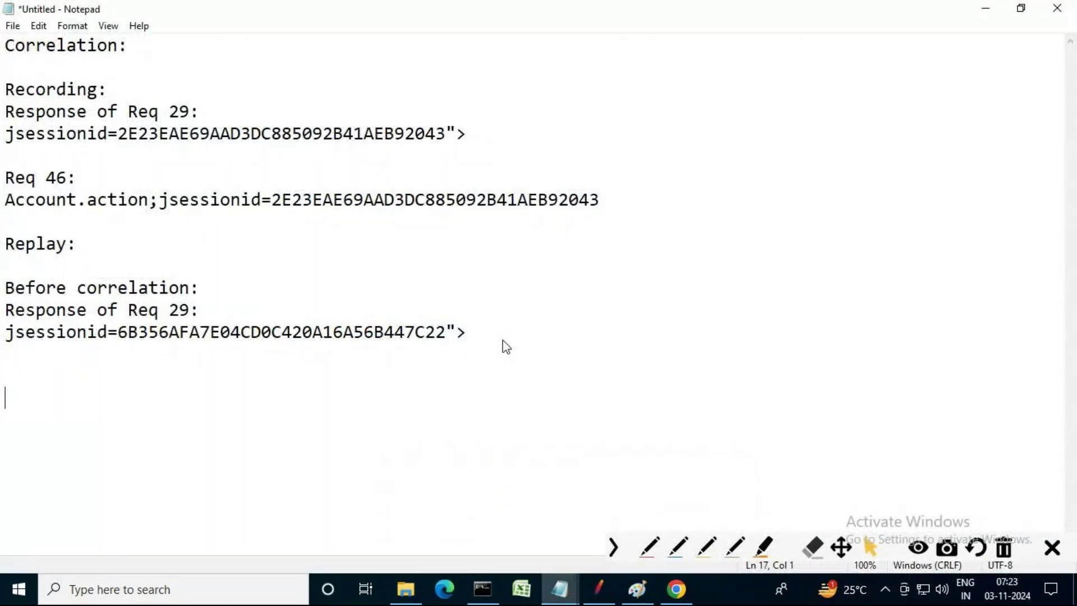
key("ctrl+v")
left_click(48, 375)
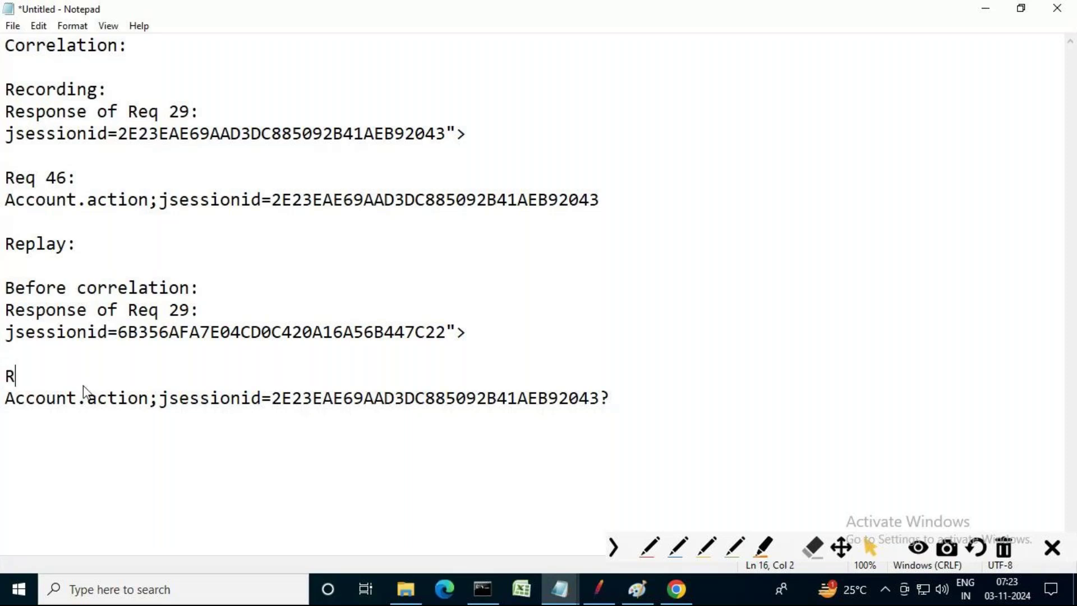
type("eq 46:")
- Circle the replayed Req 29 and Req 46 session IDs in red and draw a blue arrow from the replayed to the recorded Req 46 value
left_click(661, 547)
mouse_move(456, 342)
left_mouse_down()
mouse_move(255, 356)
mouse_move(140, 323)
mouse_move(303, 309)
mouse_move(466, 330)
left_mouse_up()
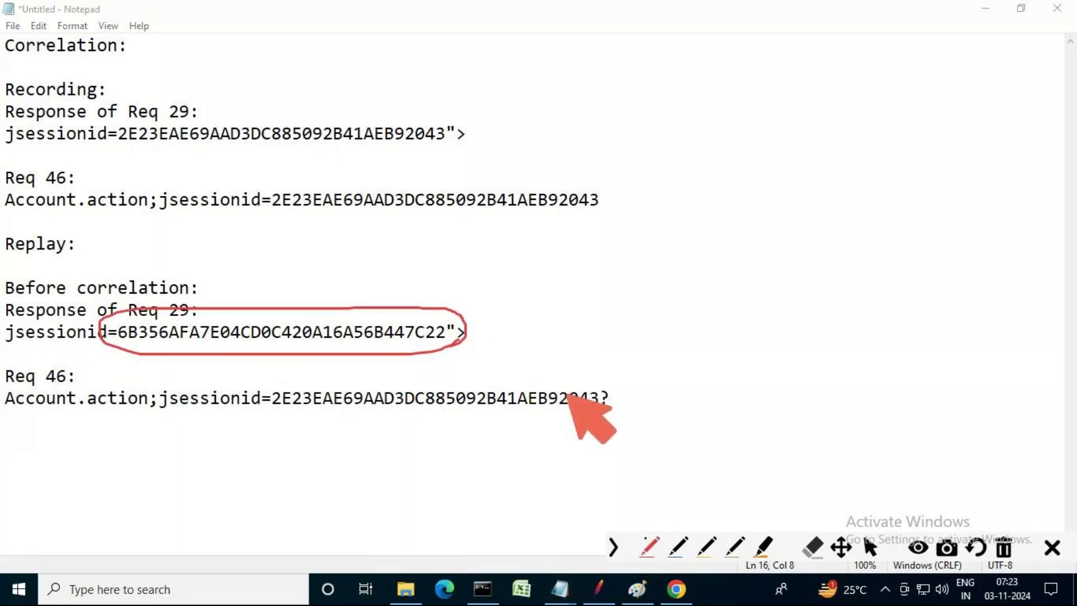
mouse_move(616, 400)
left_mouse_down()
mouse_move(247, 405)
mouse_move(401, 368)
mouse_move(623, 392)
mouse_move(617, 407)
left_mouse_up()
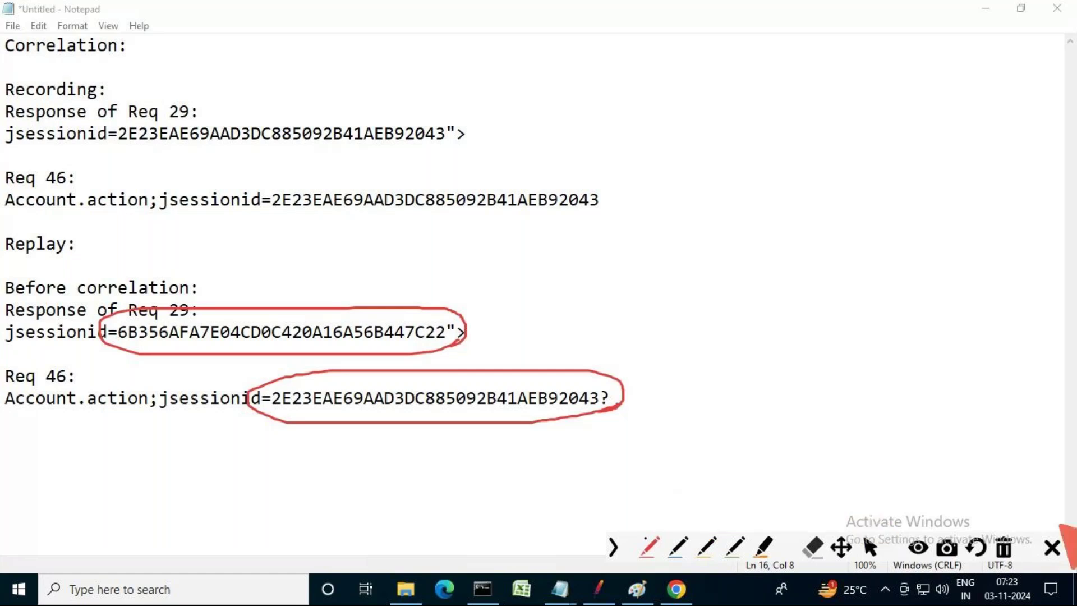
left_click(679, 549)
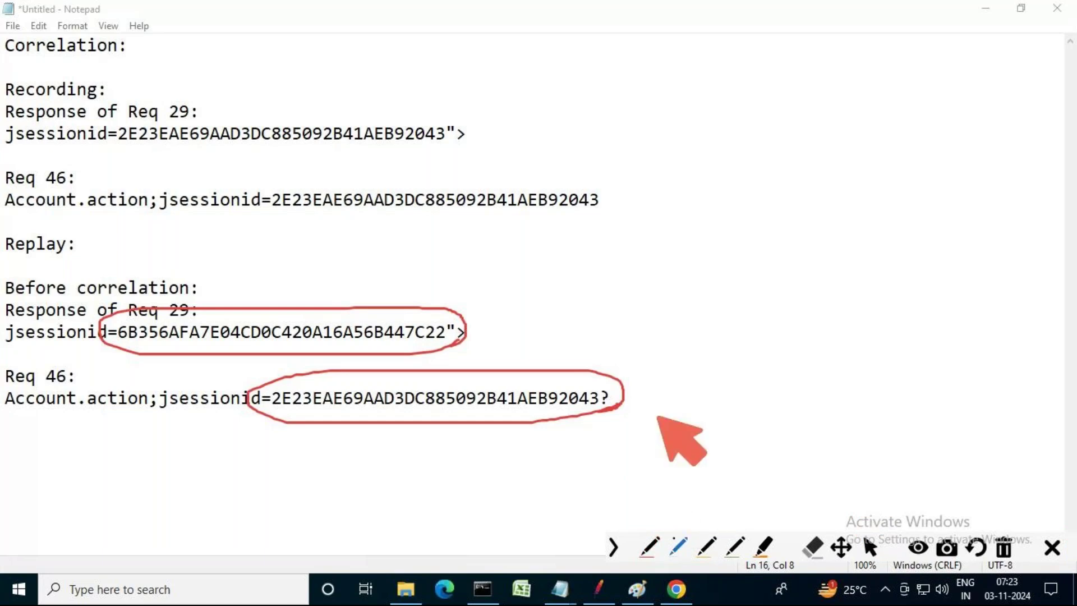
mouse_move(631, 387)
left_mouse_down()
mouse_move(661, 386)
mouse_move(606, 201)
mouse_move(610, 218)
left_mouse_up()
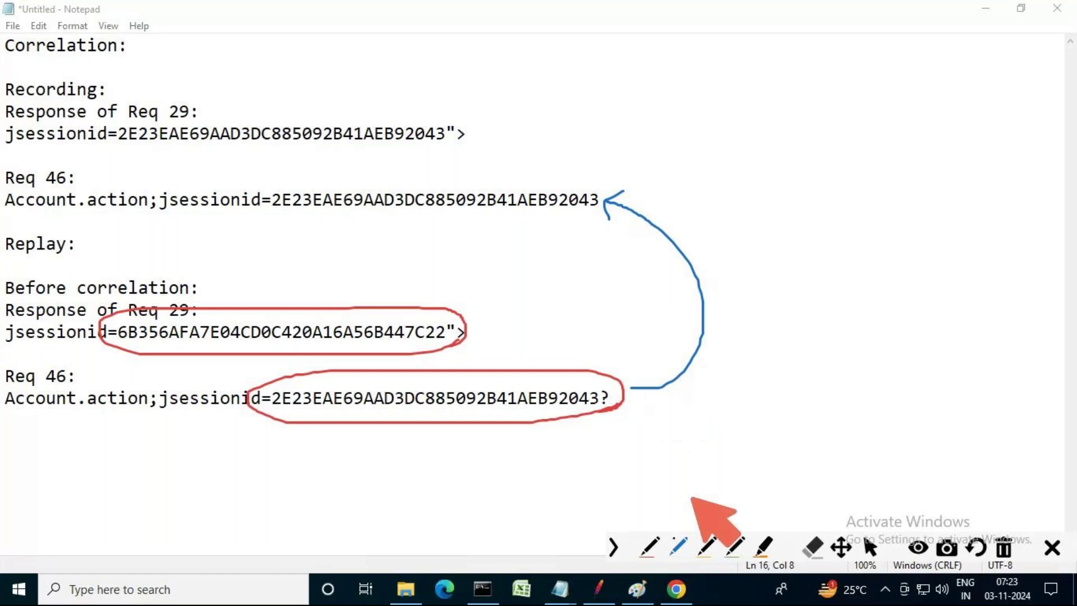
- Delete the trailing question mark from the replayed Req 46 path and clear the screen drawing
left_click(872, 548)
left_click(707, 471)
key("BackSpace")
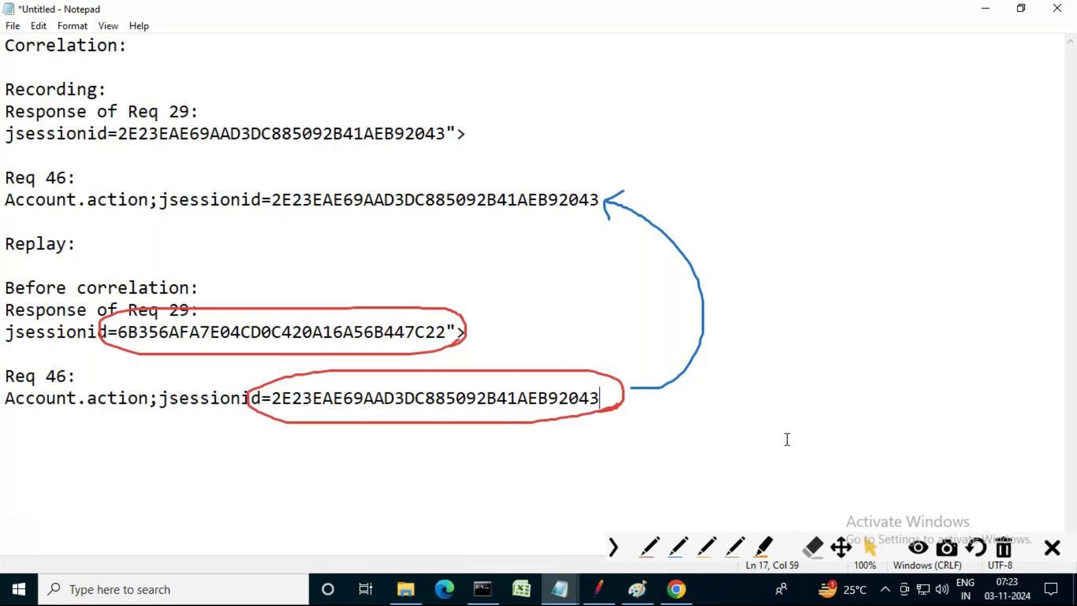
left_click(1008, 551)
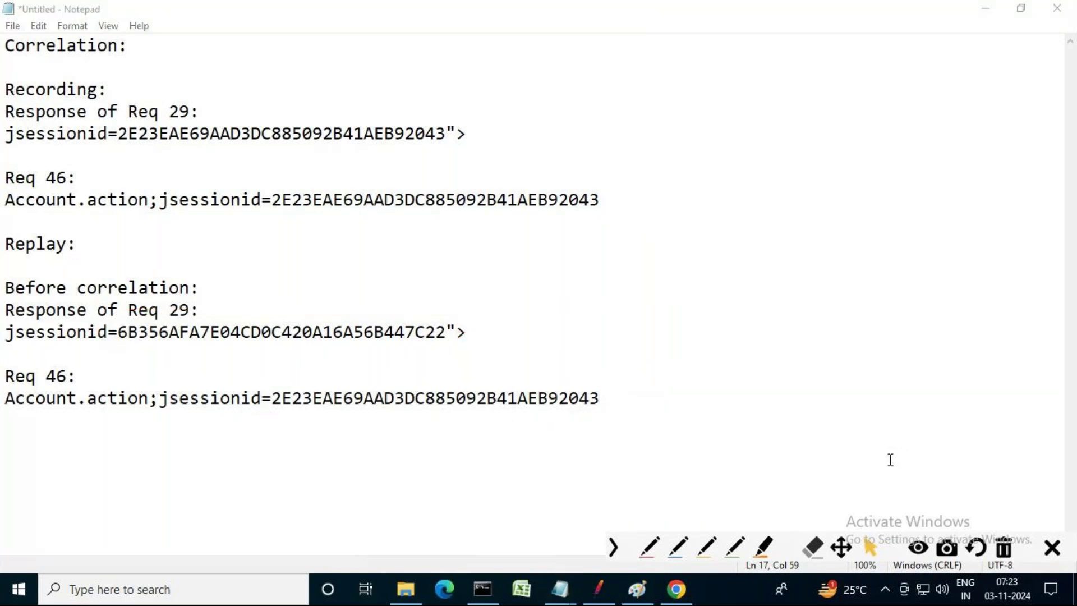
- Review the replay diagram in Paint, then compare the replayed Req 29 and Req 46 session IDs in Notepad by highlighting them
left_click(638, 590)
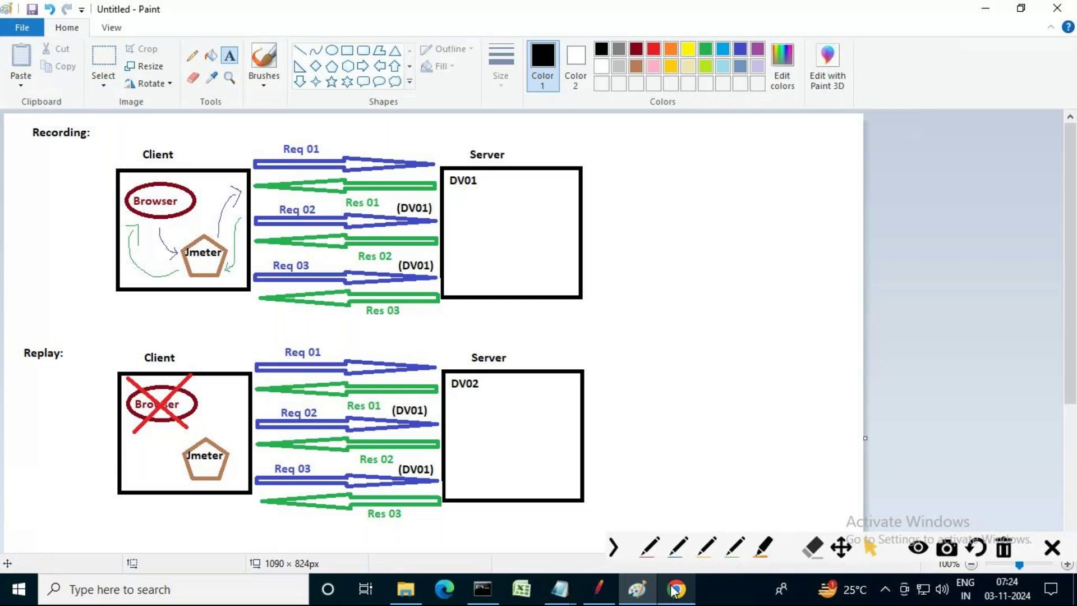
mouse_move(687, 595)
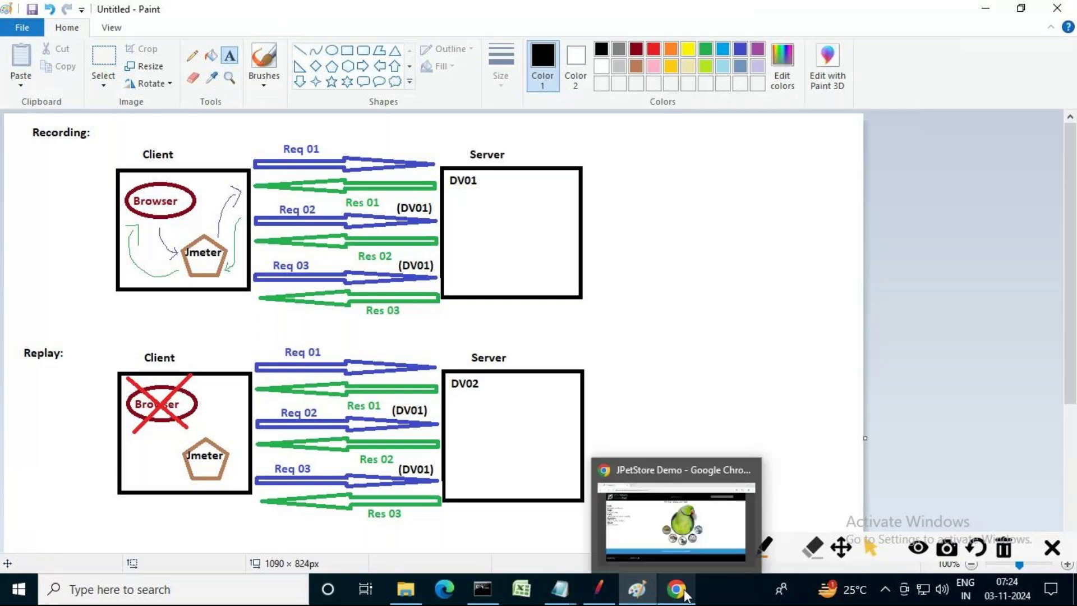
left_click(599, 589)
mouse_move(560, 589)
left_click(621, 512)
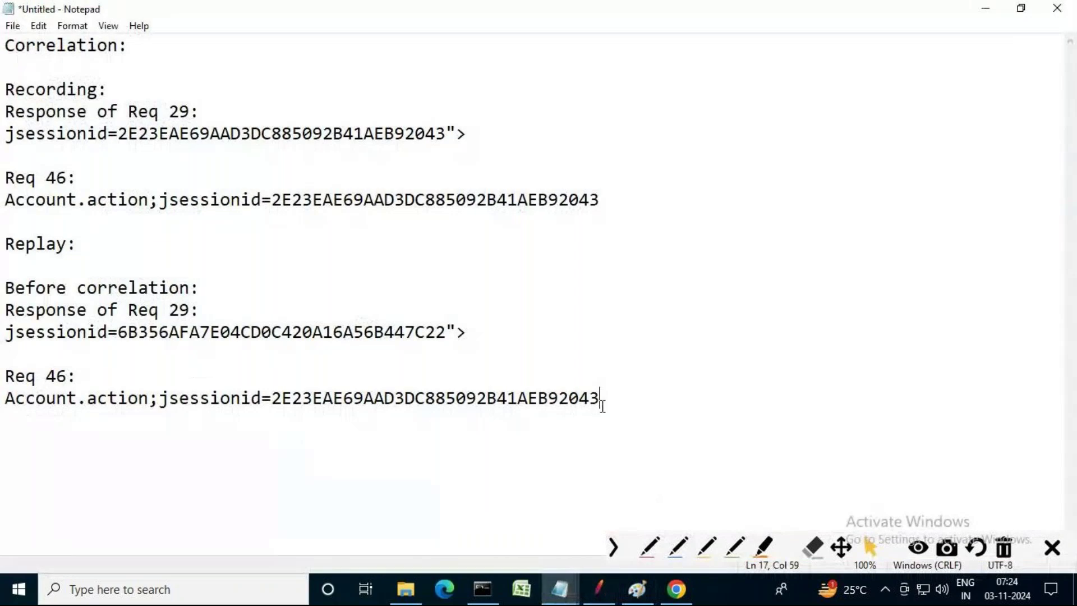
left_click_drag(599, 397, 0, 398)
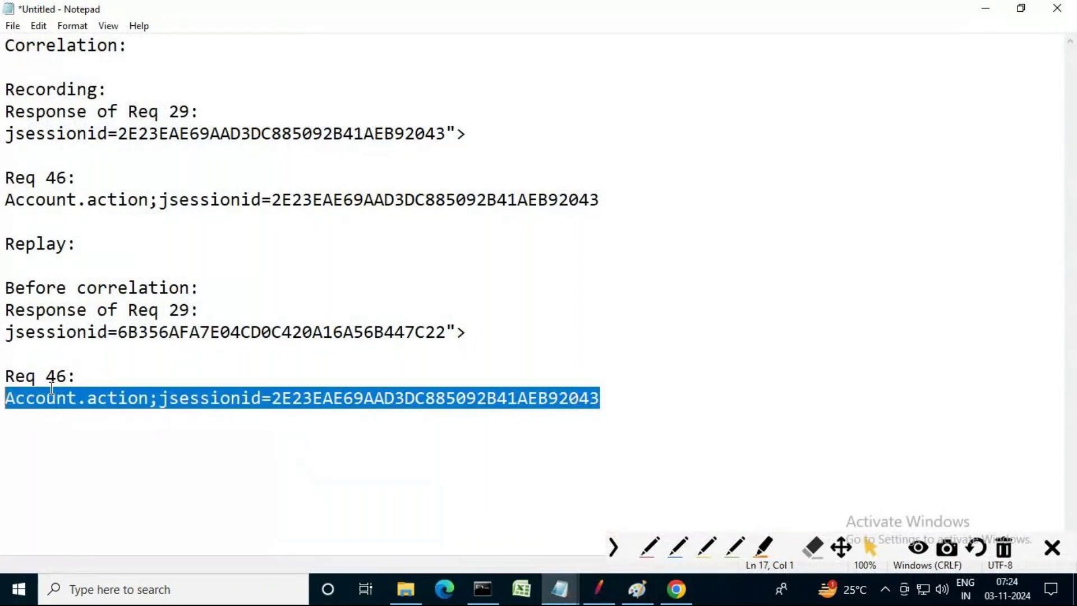
left_click_drag(446, 333, 117, 337)
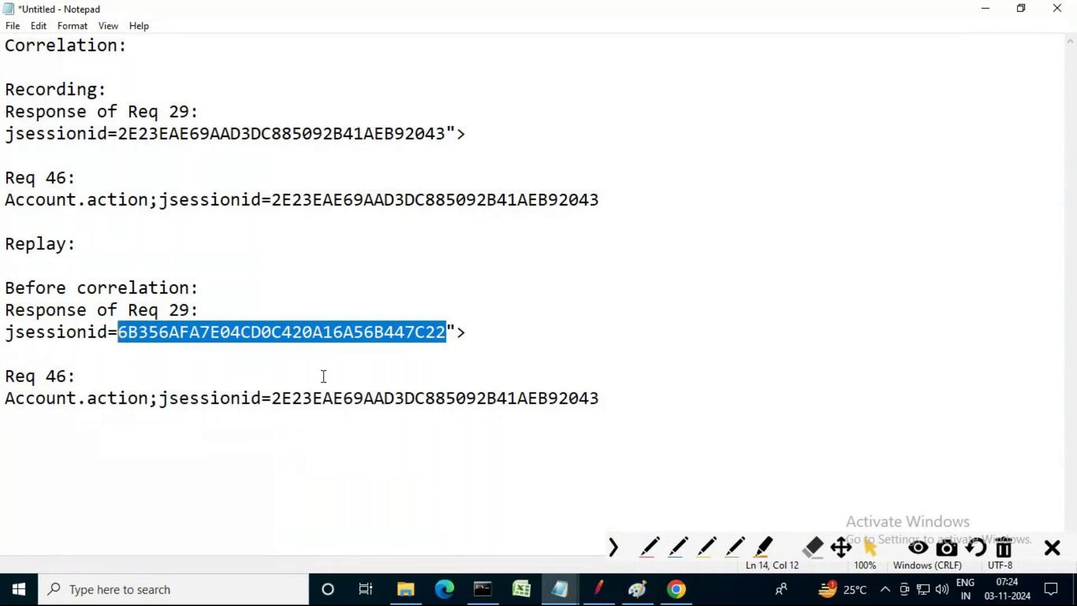
left_click_drag(601, 400, 269, 409)
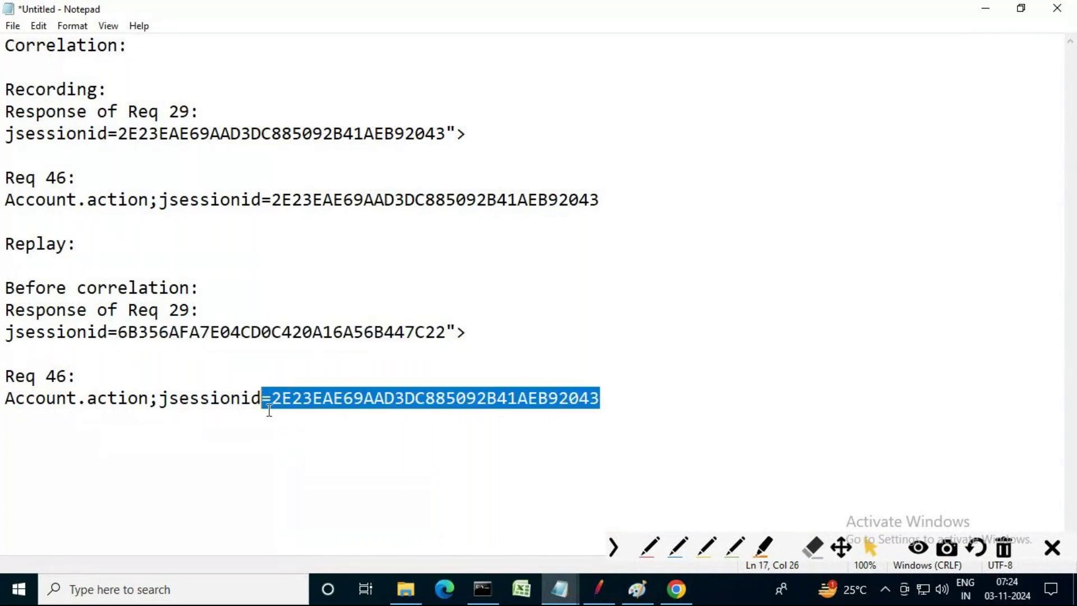
left_click(639, 405)
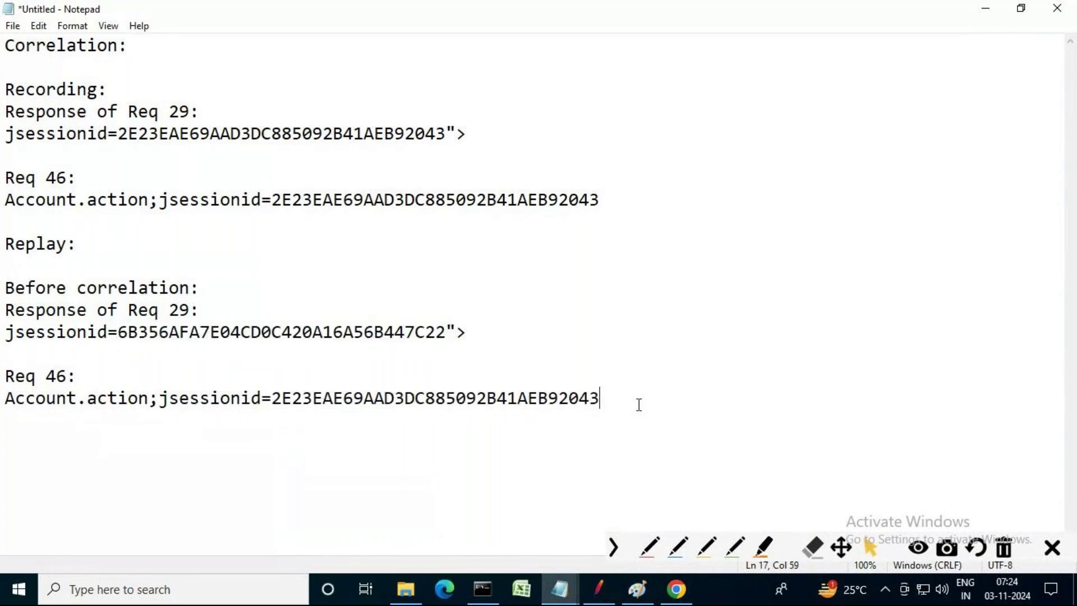
- View the 02_EnterStore-29 request in JMeter, then return to the correlation notes in Notepad
left_click(599, 589)
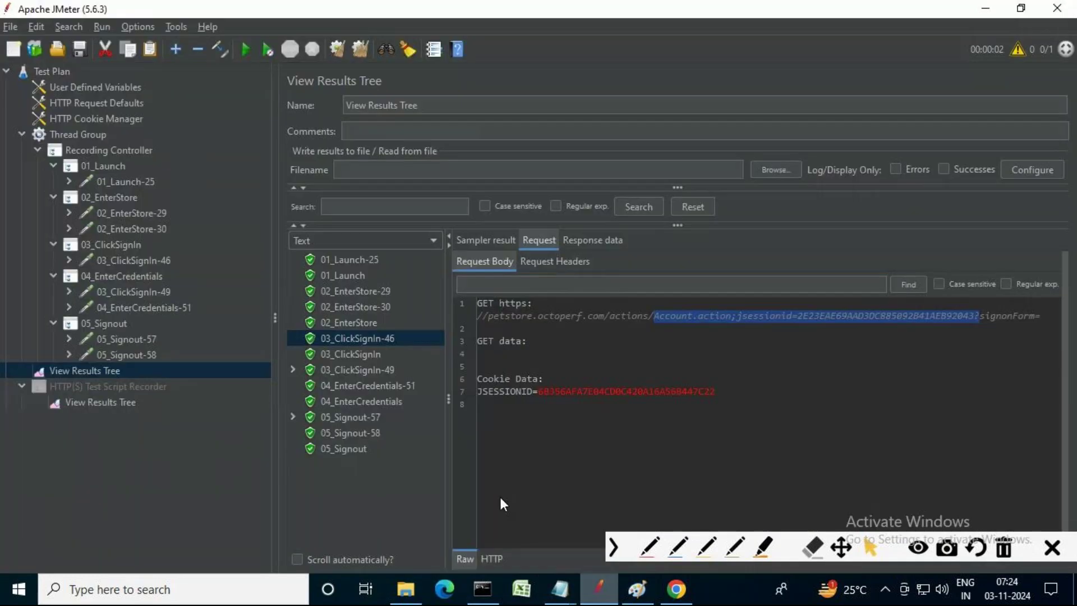
left_click(130, 214)
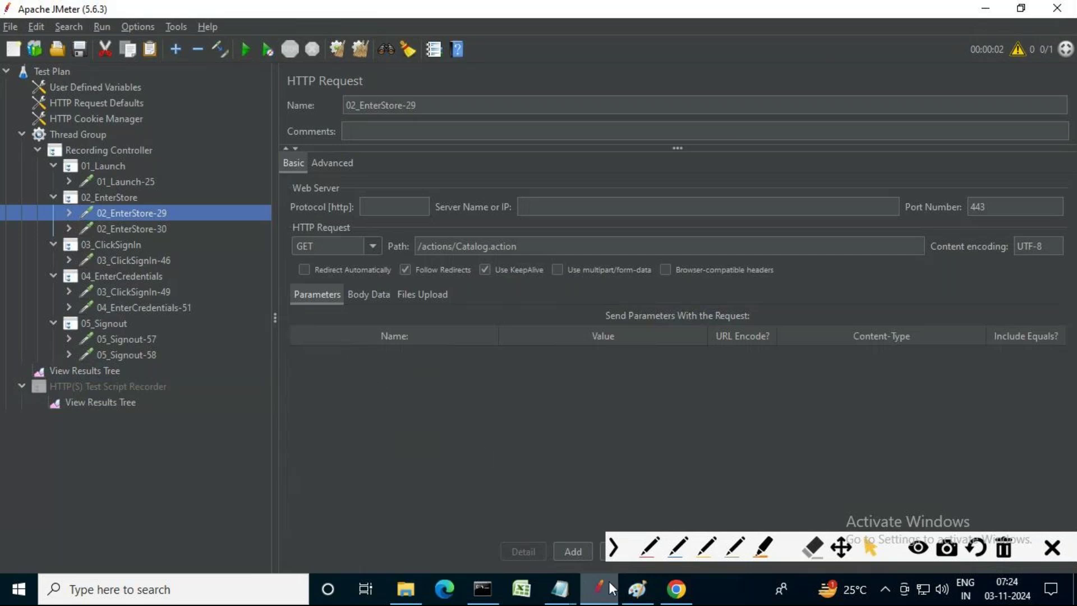
mouse_move(572, 597)
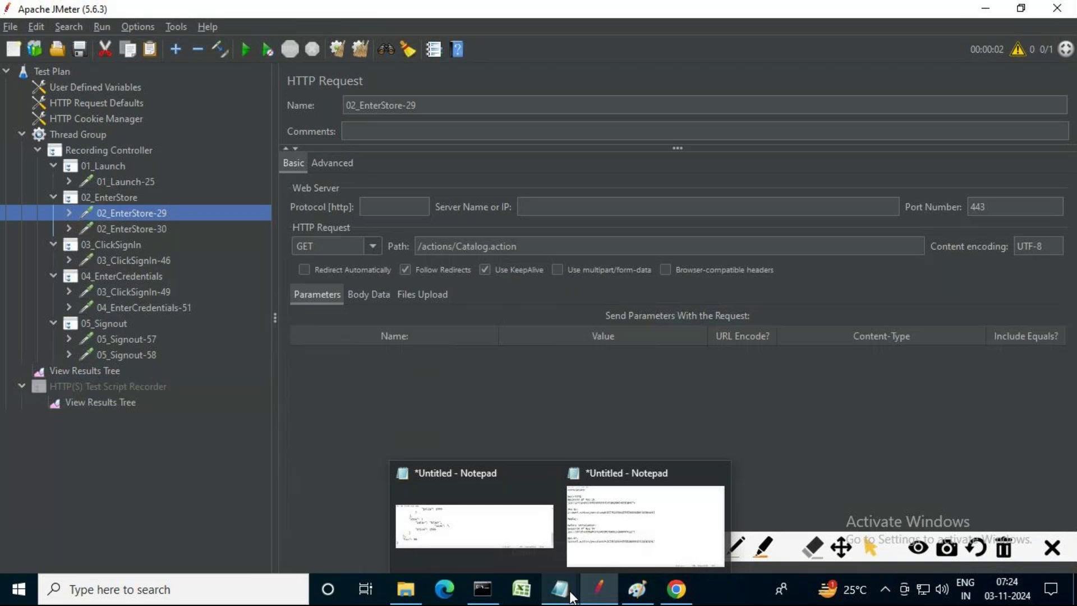
left_click(598, 557)
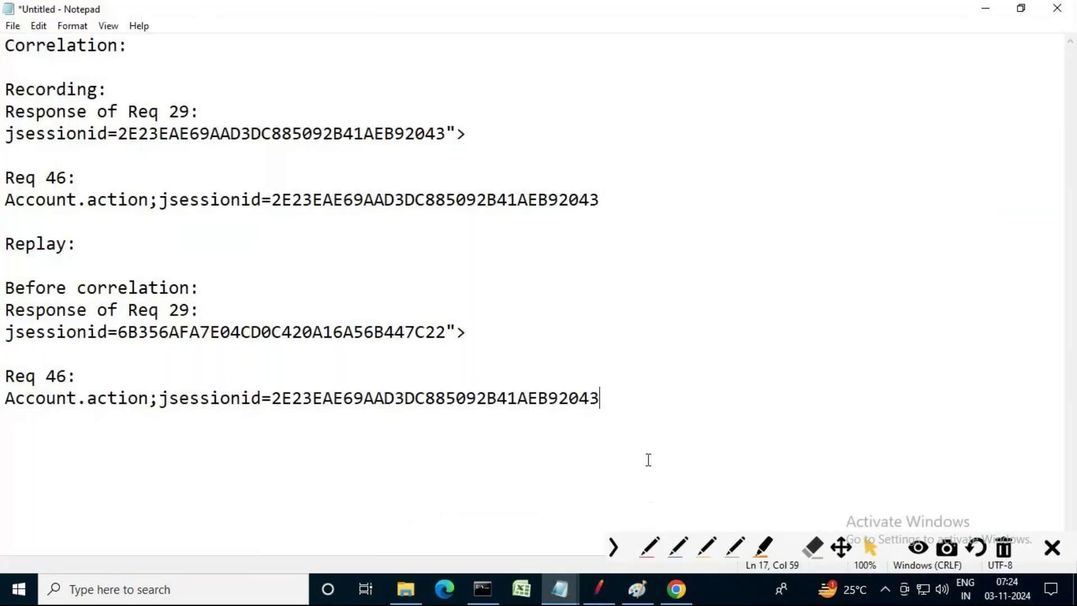
- In Paint, circle the server values DV01 and DV02 and the replay's two DV01 request values in red, then clear the drawing and return to JMeter
left_click(637, 589)
left_click(650, 546)
mouse_move(462, 198)
left_mouse_down()
mouse_move(443, 191)
mouse_move(467, 169)
mouse_move(465, 189)
left_mouse_up()
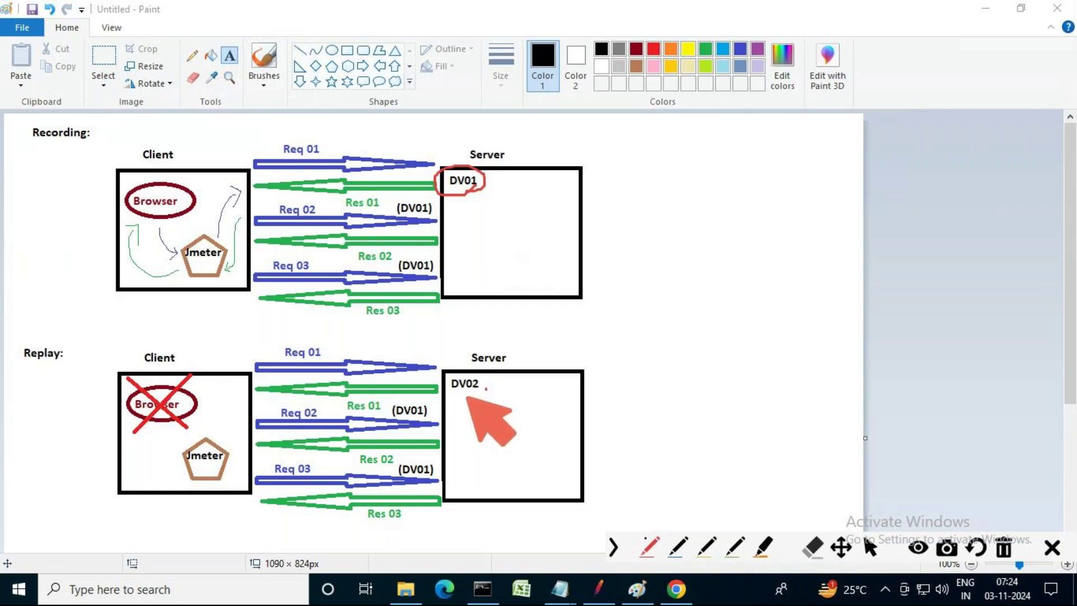
left_click_drag(463, 367, 487, 393)
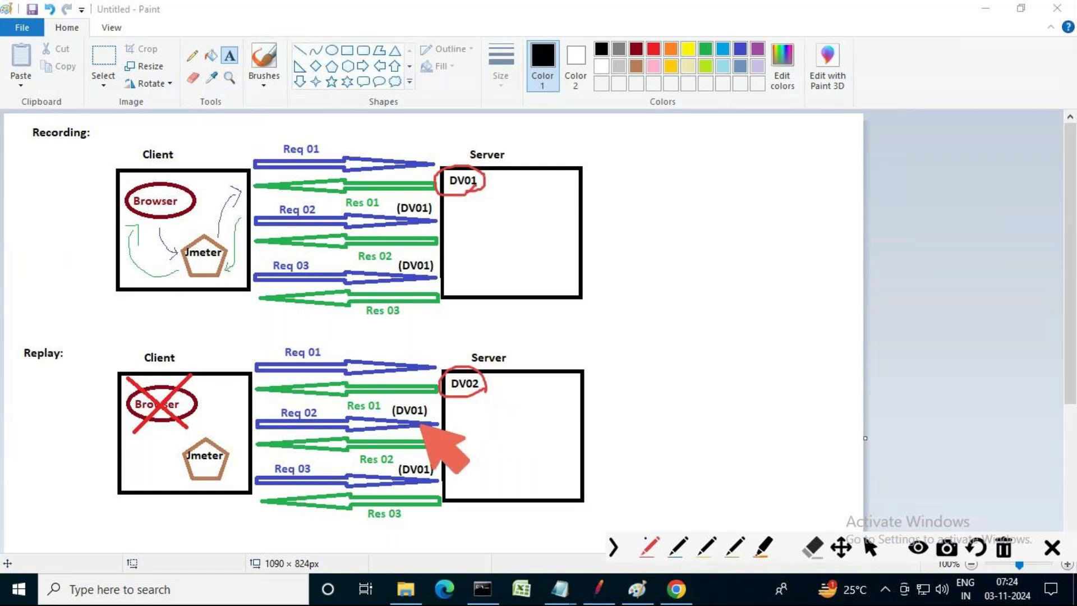
left_click_drag(381, 410, 433, 416)
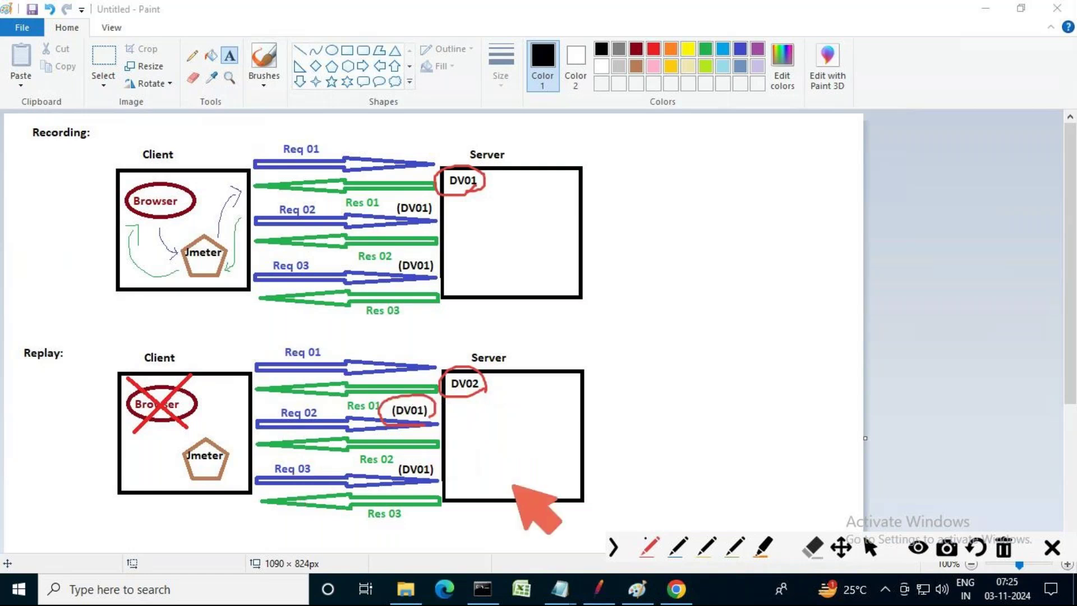
mouse_move(393, 471)
left_mouse_down()
mouse_move(436, 453)
mouse_move(391, 456)
left_mouse_up()
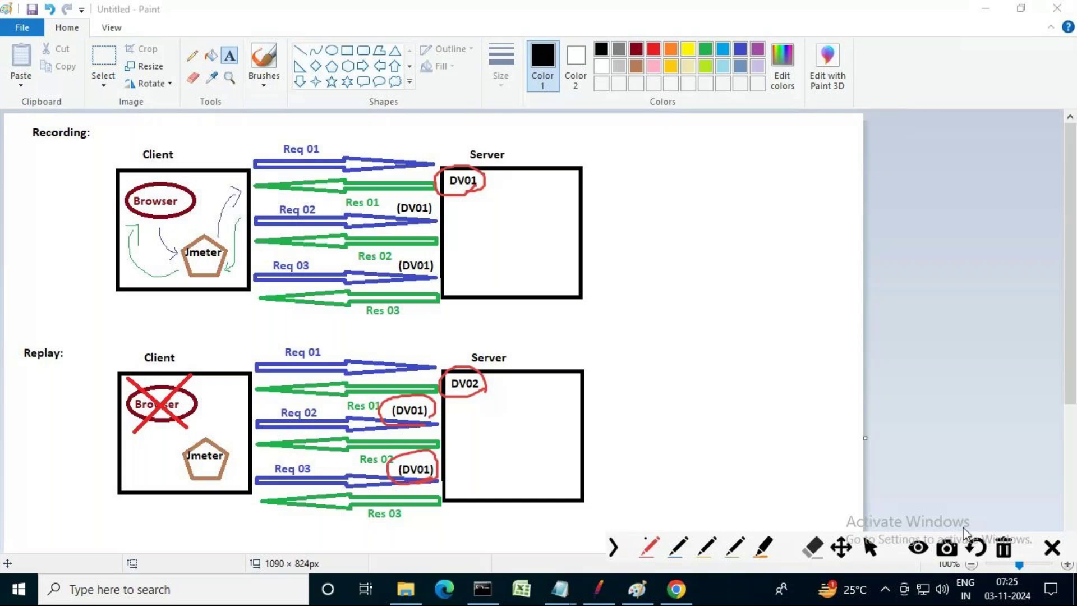
left_click(1004, 548)
left_click(870, 547)
key("alt+Tab")
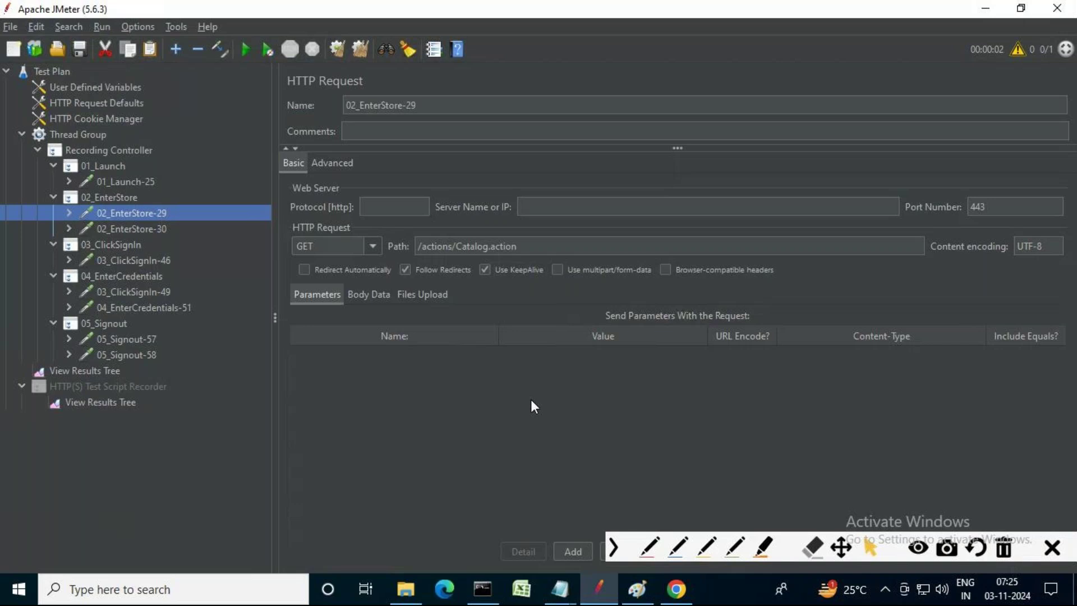
- In Notepad, circle the recorded "Req 29:" label and underline its session ID in red, then clear the drawing
left_click(559, 589)
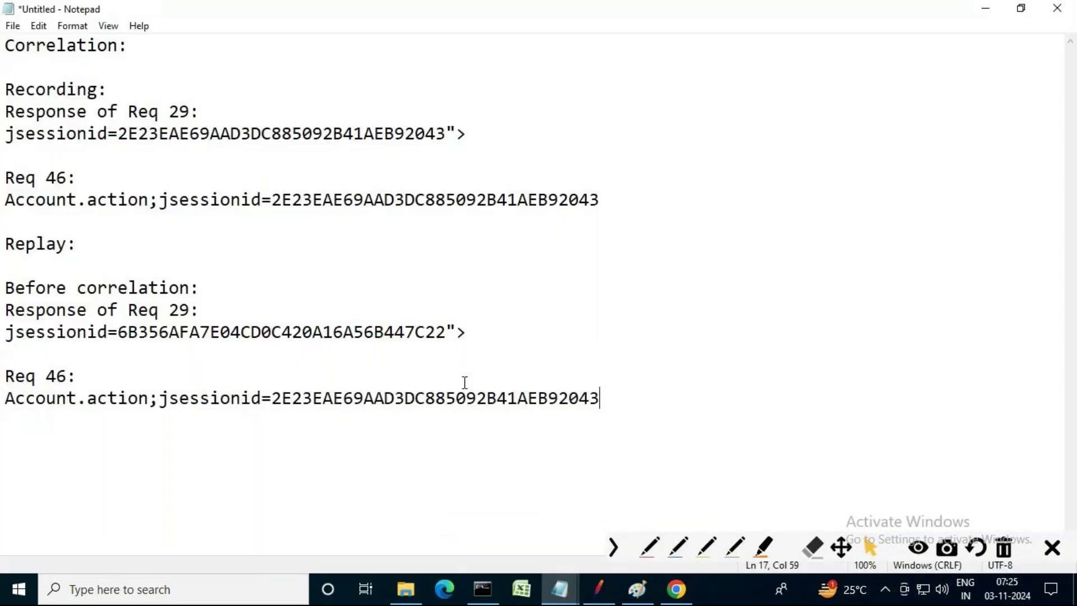
left_click(651, 549)
mouse_move(205, 113)
left_mouse_down()
mouse_move(125, 120)
mouse_move(132, 96)
mouse_move(197, 120)
left_mouse_up()
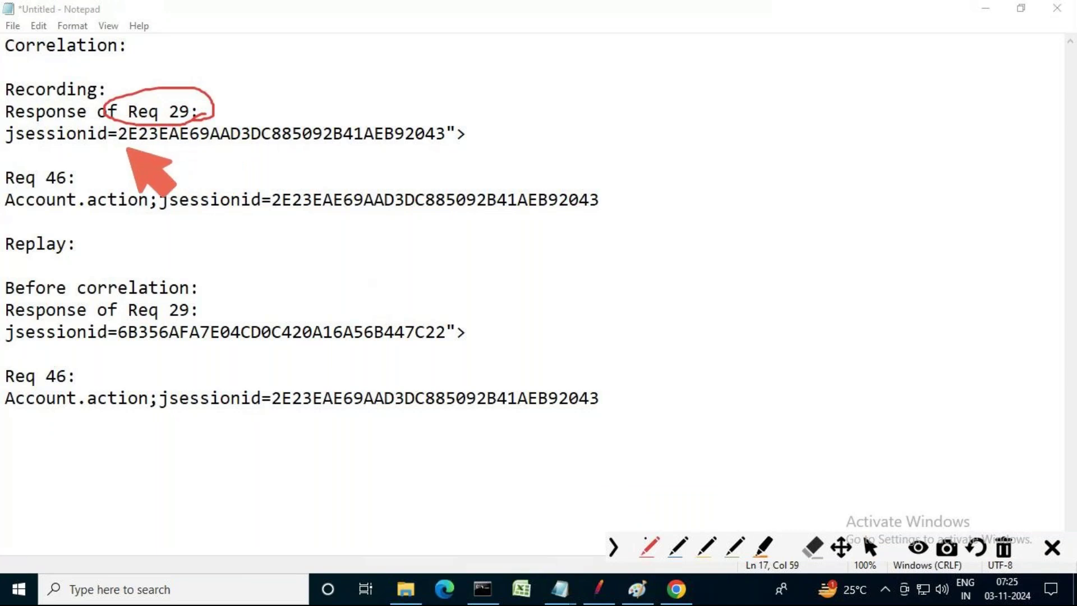
left_click_drag(125, 148, 332, 141)
left_click_drag(162, 150, 333, 151)
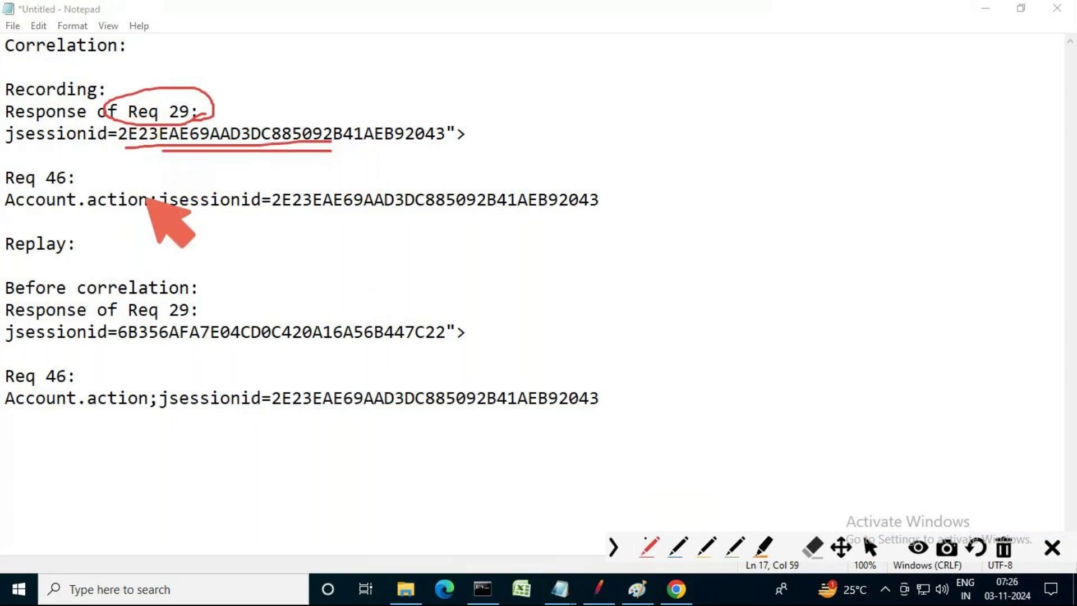
left_click(870, 547)
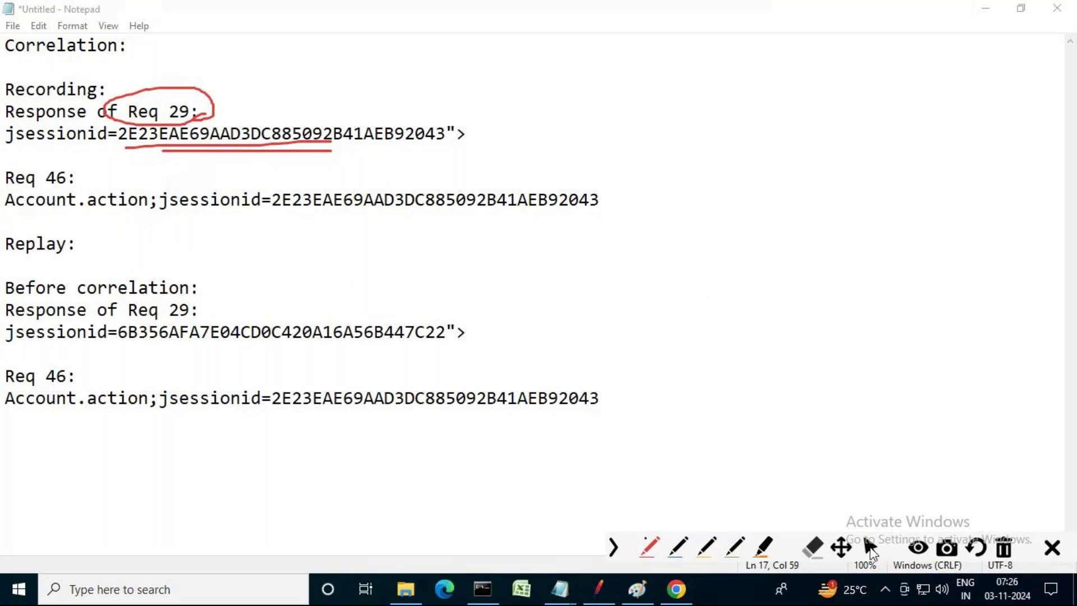
left_click(1004, 547)
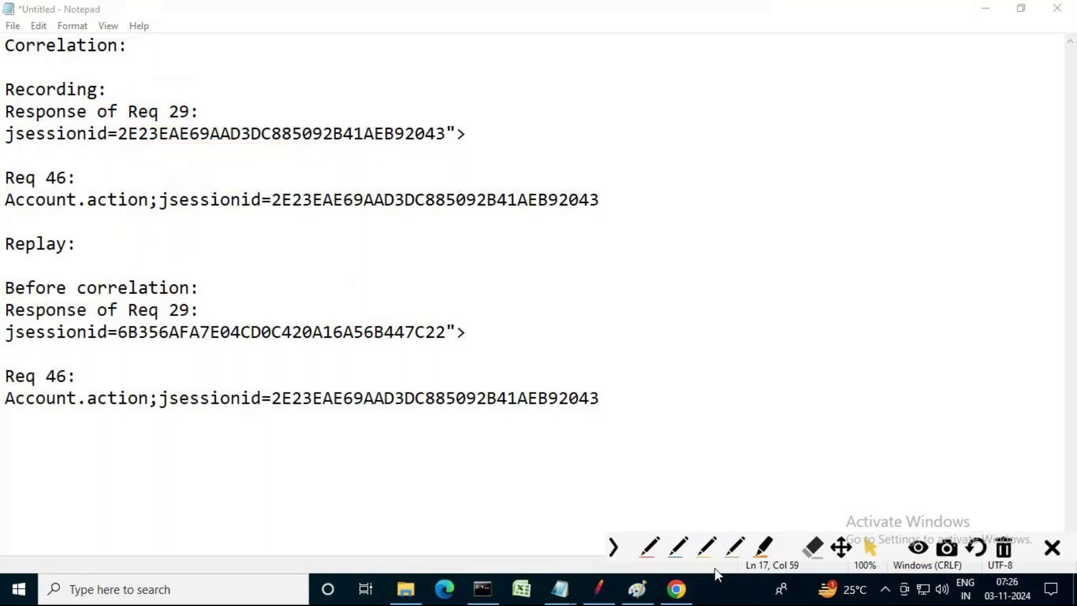
- In JMeter, add a Regular Expression Extractor post-processor to the 02_EnterStore-29 request
left_click(599, 588)
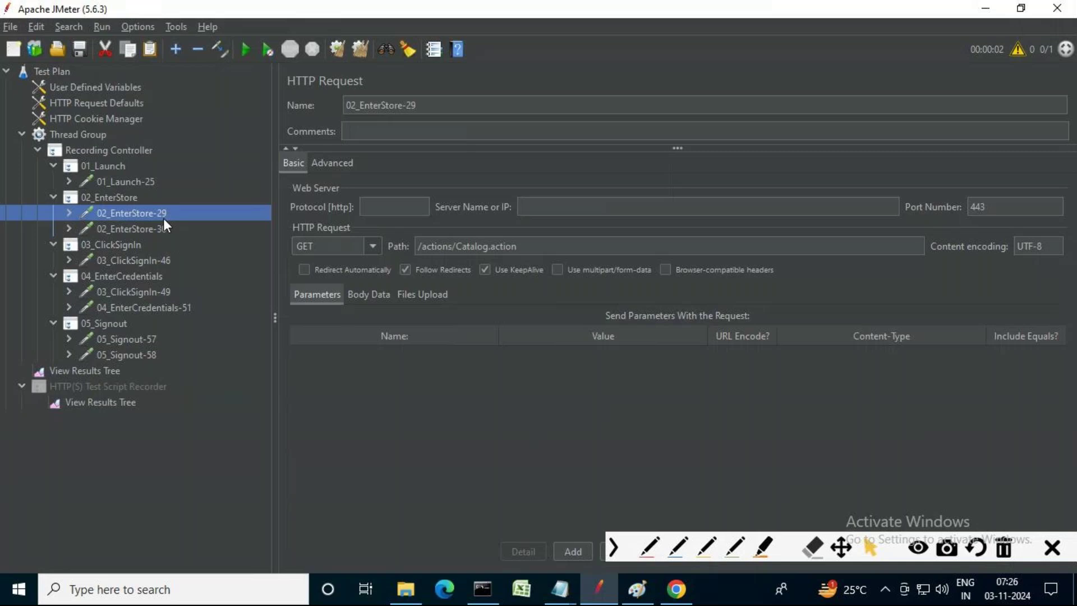
right_click(160, 217)
mouse_move(252, 223)
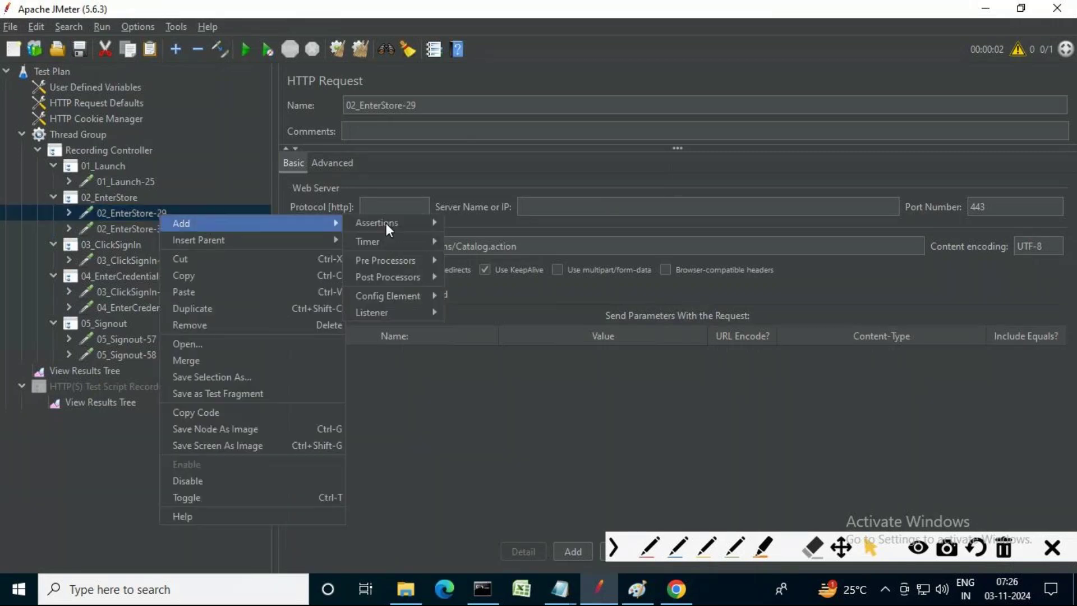
mouse_move(407, 275)
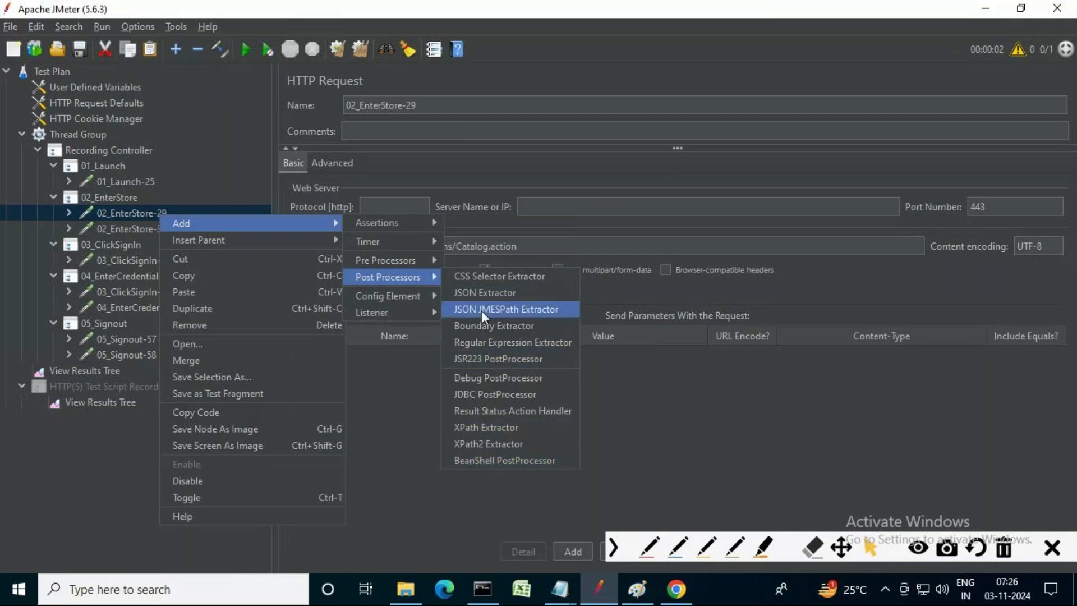
left_click(480, 344)
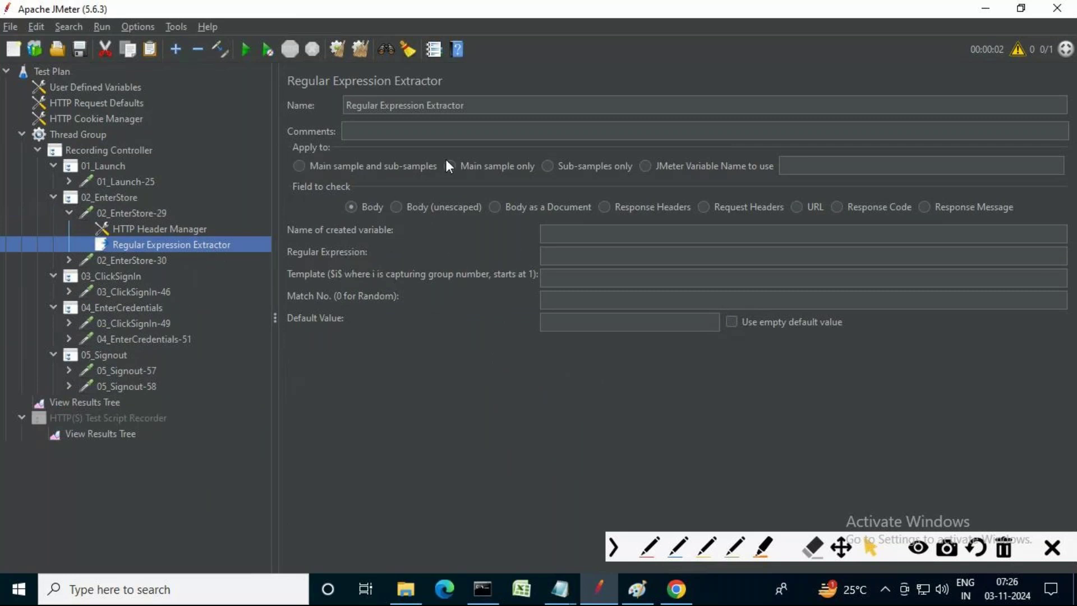
- Apply the Regular Expression Extractor to the main sample only and name the created variable sessionId
left_click(300, 170)
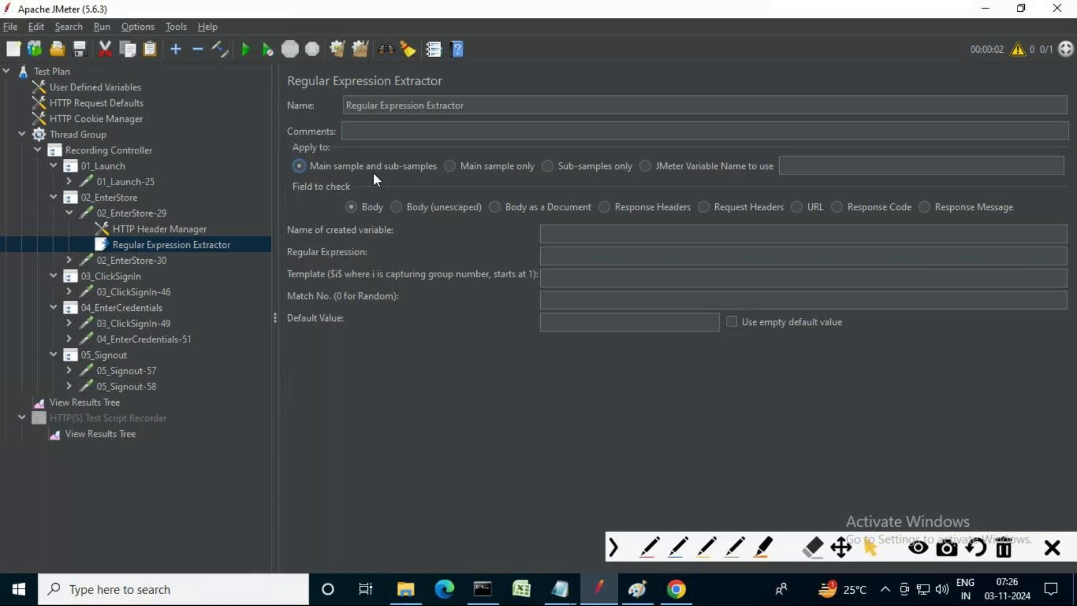
left_click(456, 166)
left_click(549, 167)
left_click(653, 164)
left_click(449, 166)
left_click(549, 234)
type("sessionId")
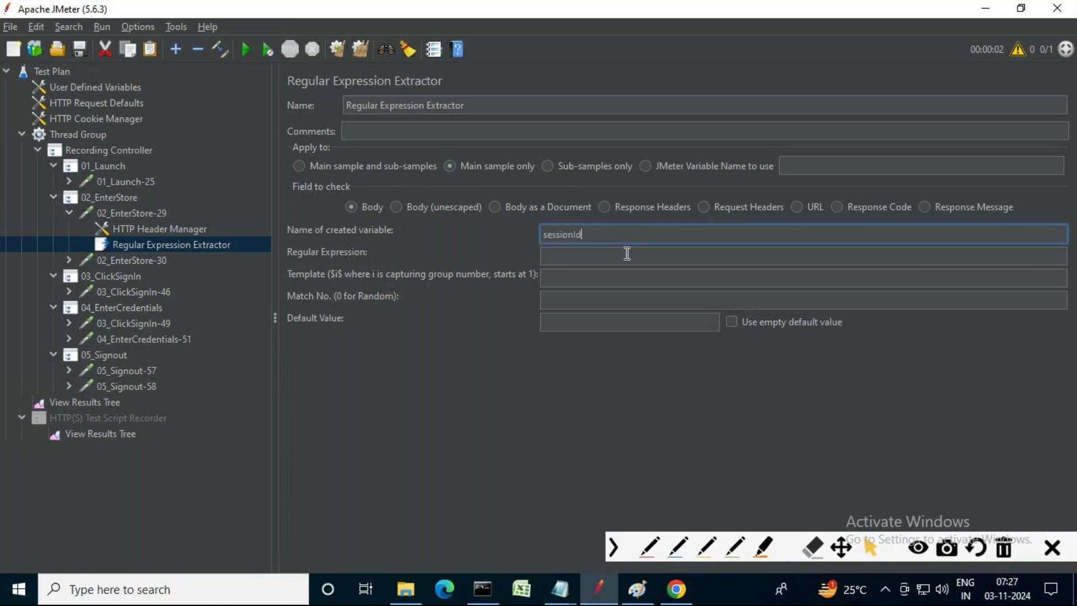
- Switch to Notepad and write the pattern (.+?) below the replay's Req 46 line
left_click_drag(596, 235, 515, 230)
left_click(575, 257)
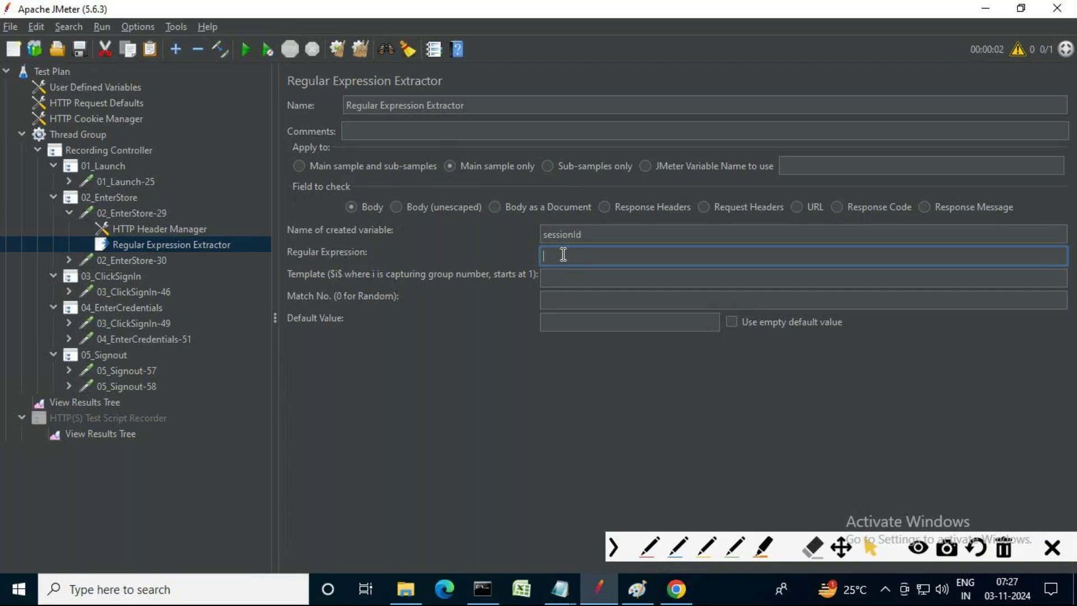
left_click(555, 588)
left_click(625, 512)
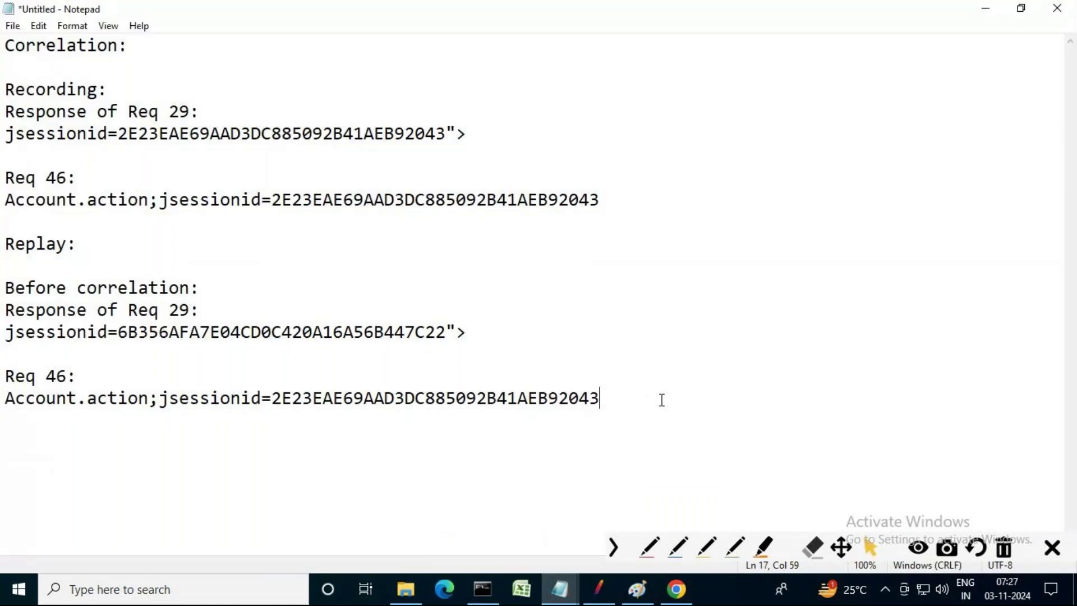
key("Return")
key("Return")
key("Return")
type("()")
key("Left")
key("Left")
key("Right")
type(".+?")
- Highlight the whole (.+?) pattern and its dot, plus and question mark individually to examine what each part stands for
left_click_drag(48, 464, 7, 481)
left_click(104, 463)
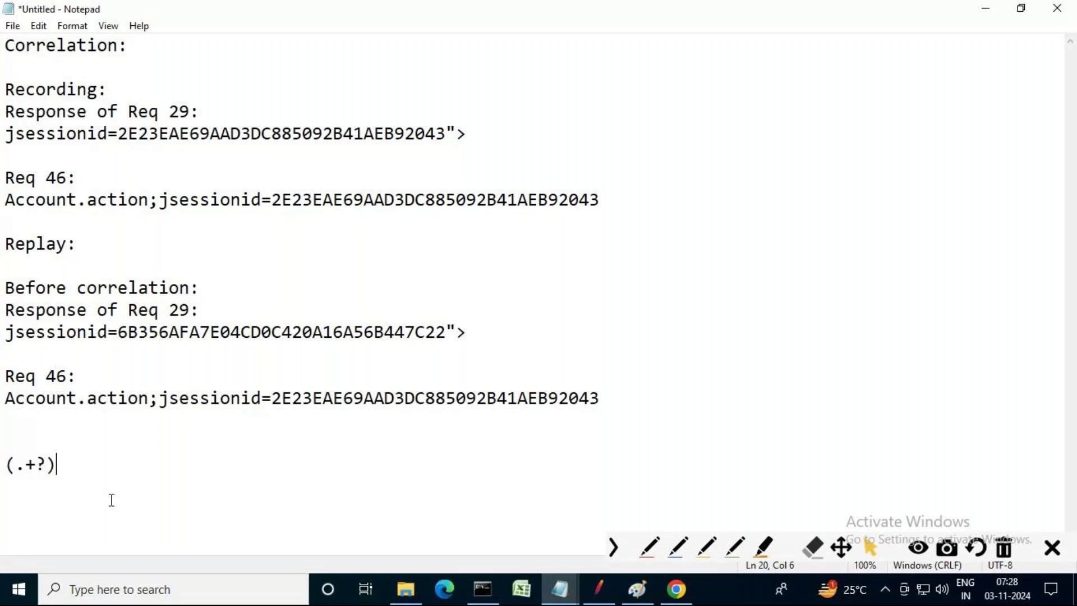
left_click_drag(56, 464, 2, 468)
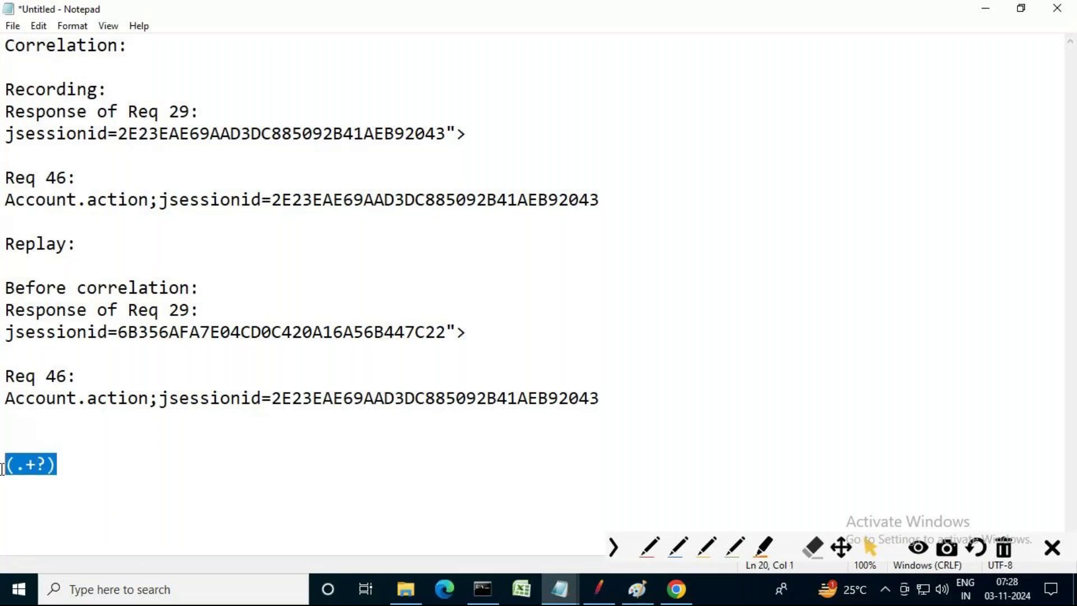
left_click(48, 465)
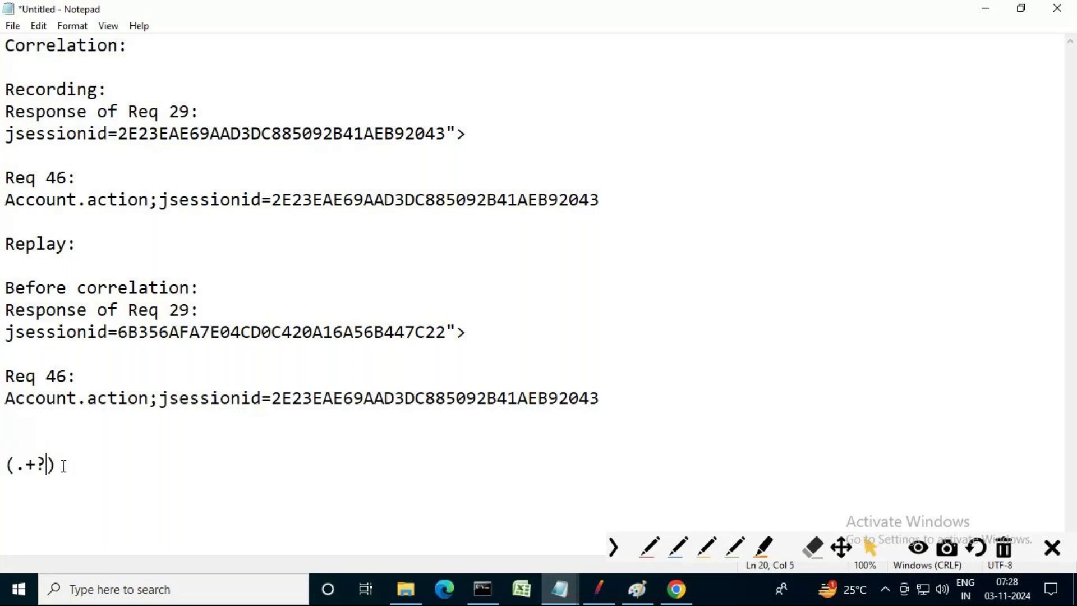
left_click_drag(55, 465, 7, 463)
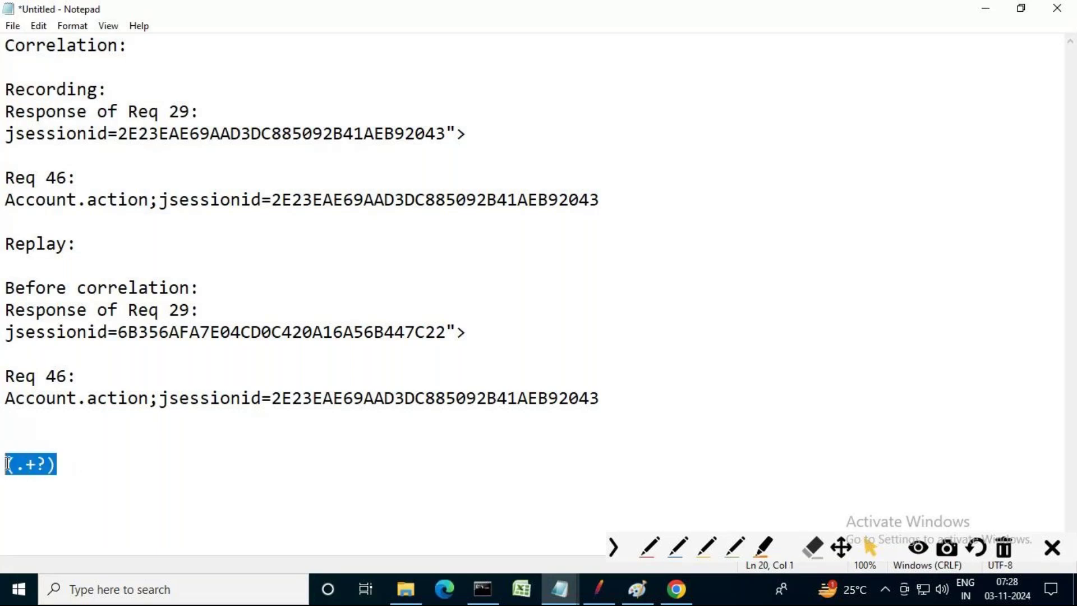
left_click(57, 465)
left_click(25, 466)
left_click_drag(21, 470, 15, 469)
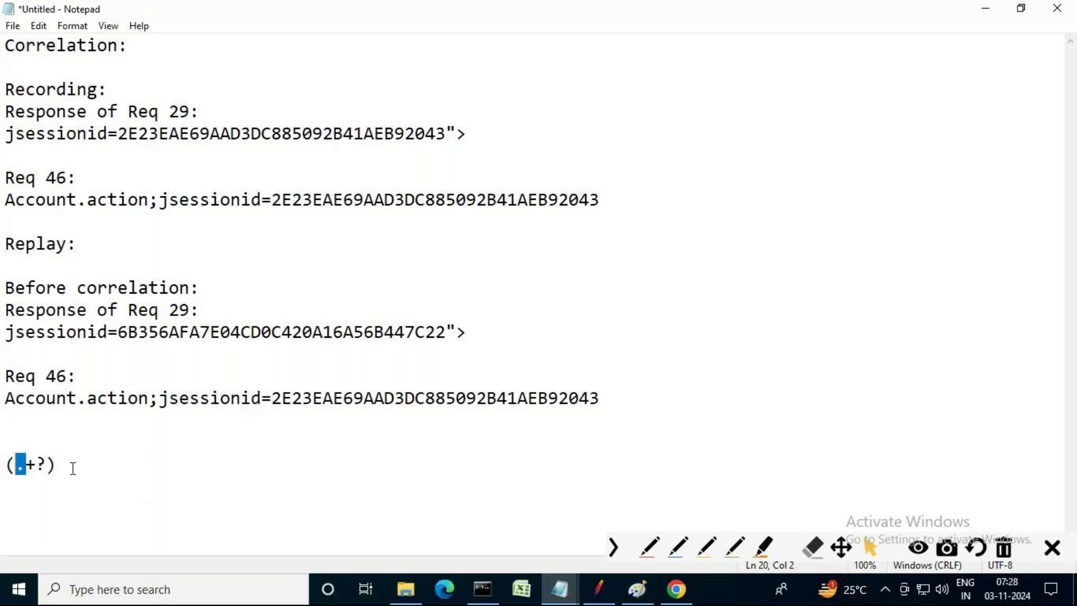
left_click(36, 464)
left_click_drag(36, 464, 25, 464)
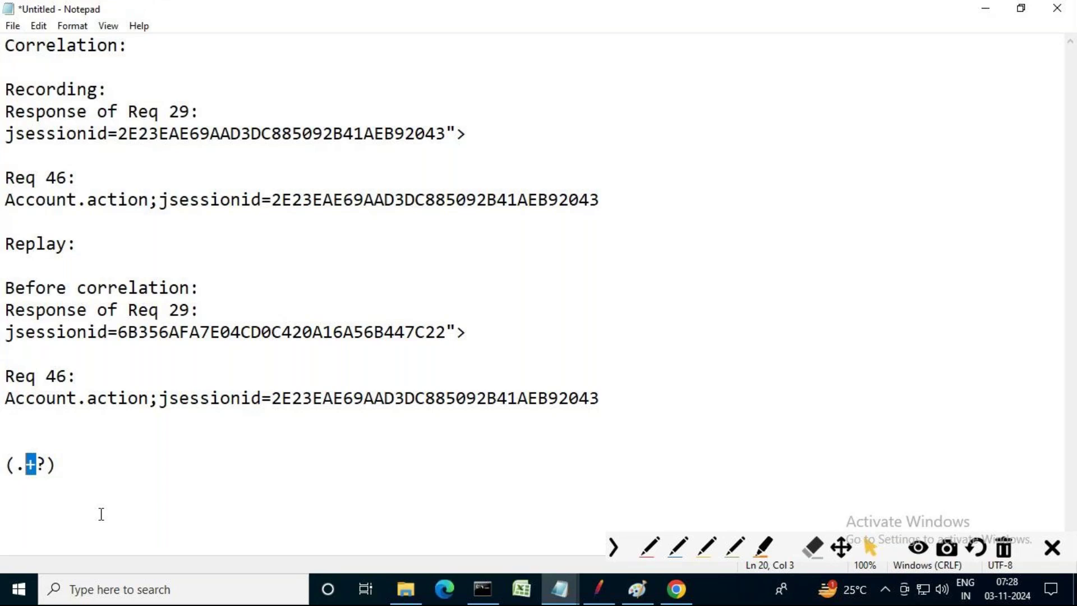
left_click(47, 464)
left_click_drag(47, 464, 36, 464)
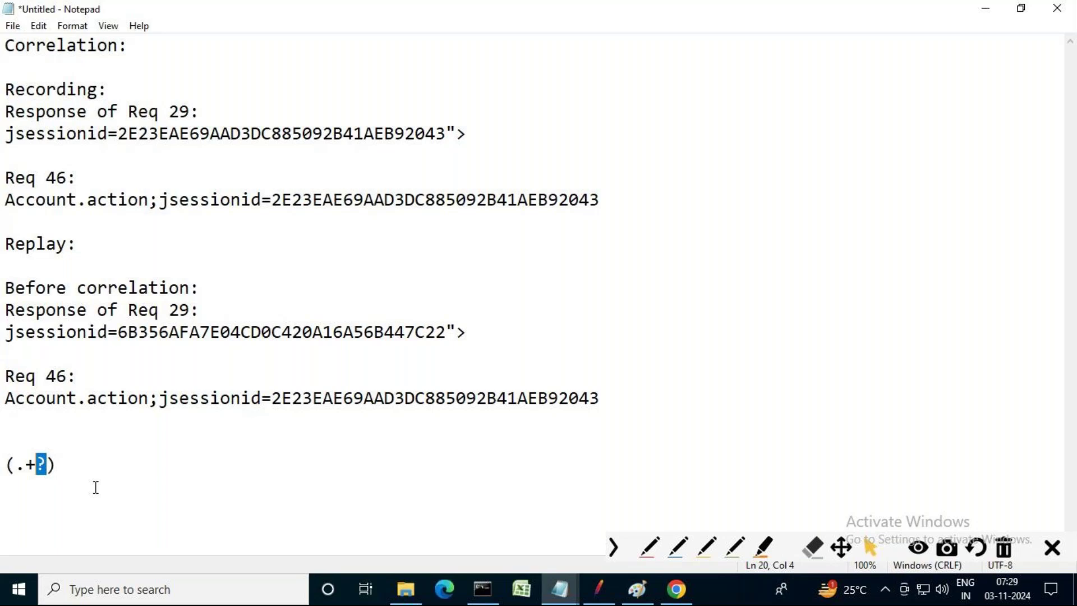
- Label the (.+?) pattern with the prefix "Extraction group:" and start a new line below it
left_click(85, 467)
key("Home")
type("Extrac")
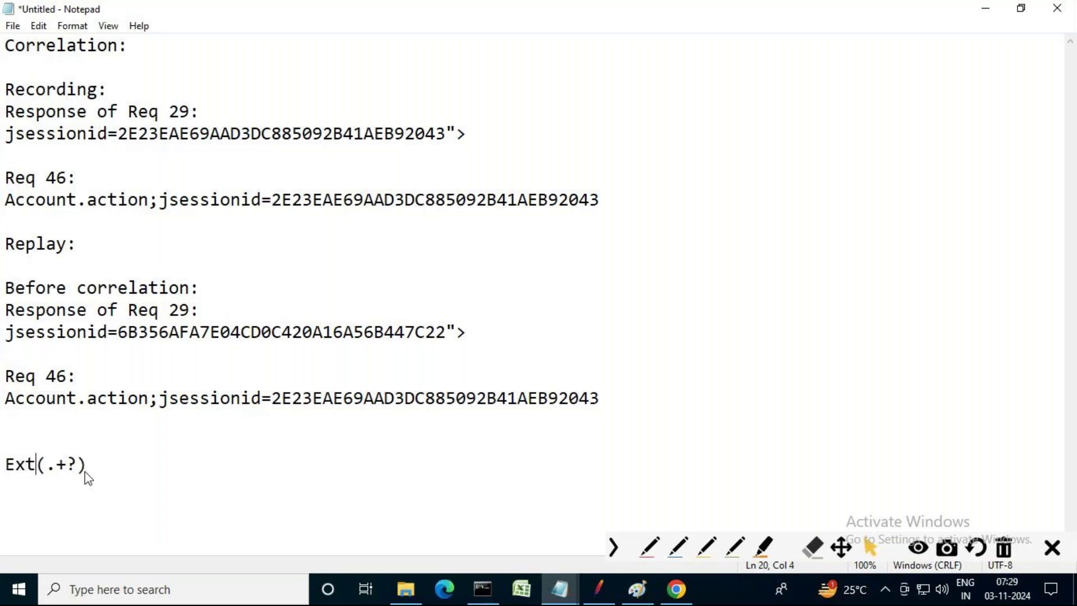
type("tion group")
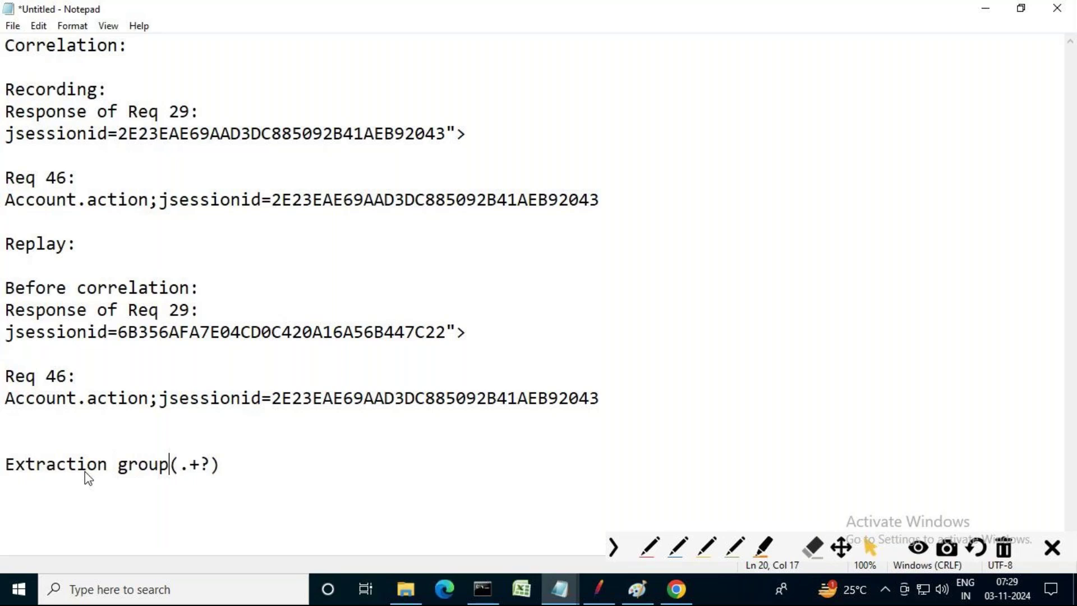
type(":")
key("End")
key("Return")
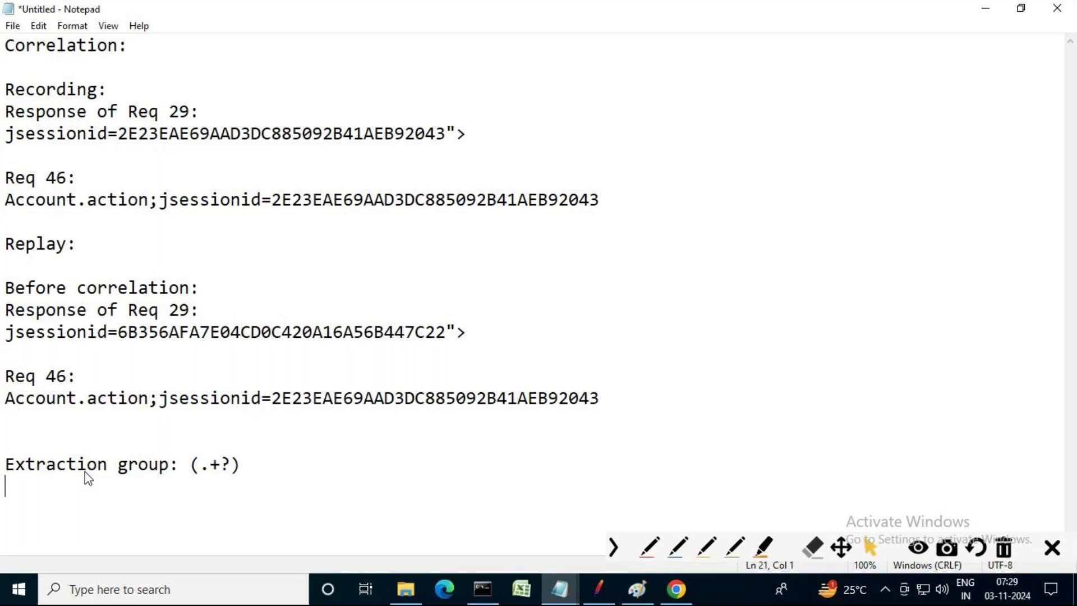
- Write the formula "Left Boundary + EG + Right Boundary" under the extraction group line
type("Left Boundary +")
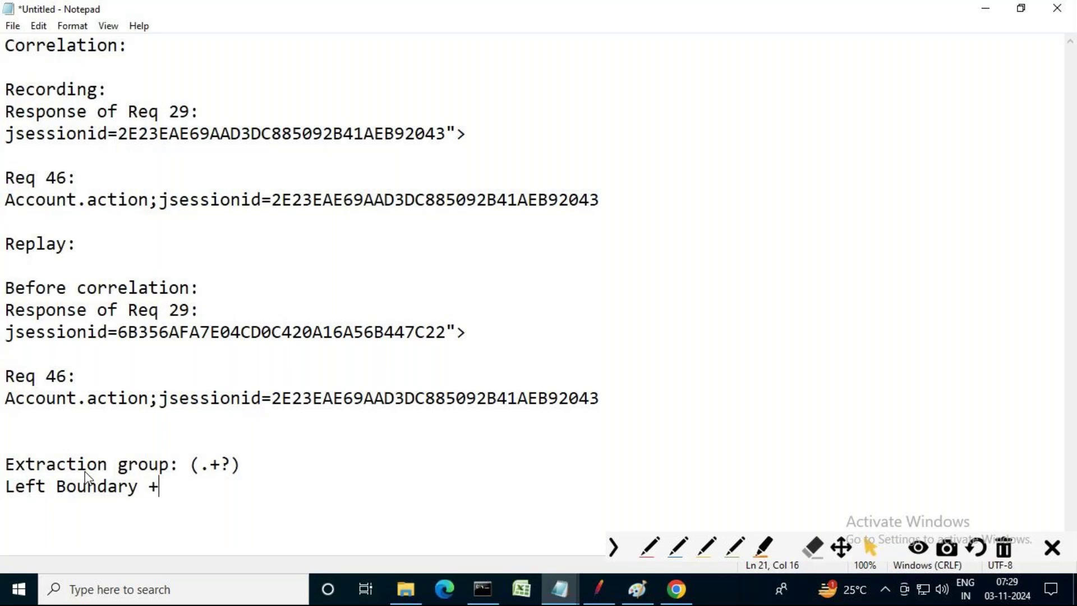
type(" EG + Right ")
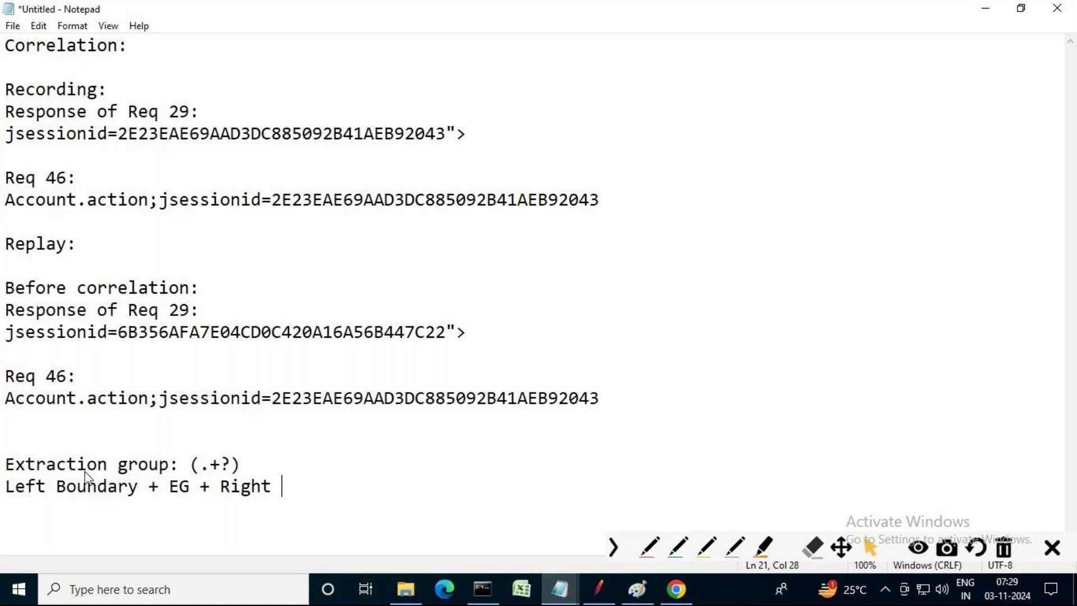
type("Boundary")
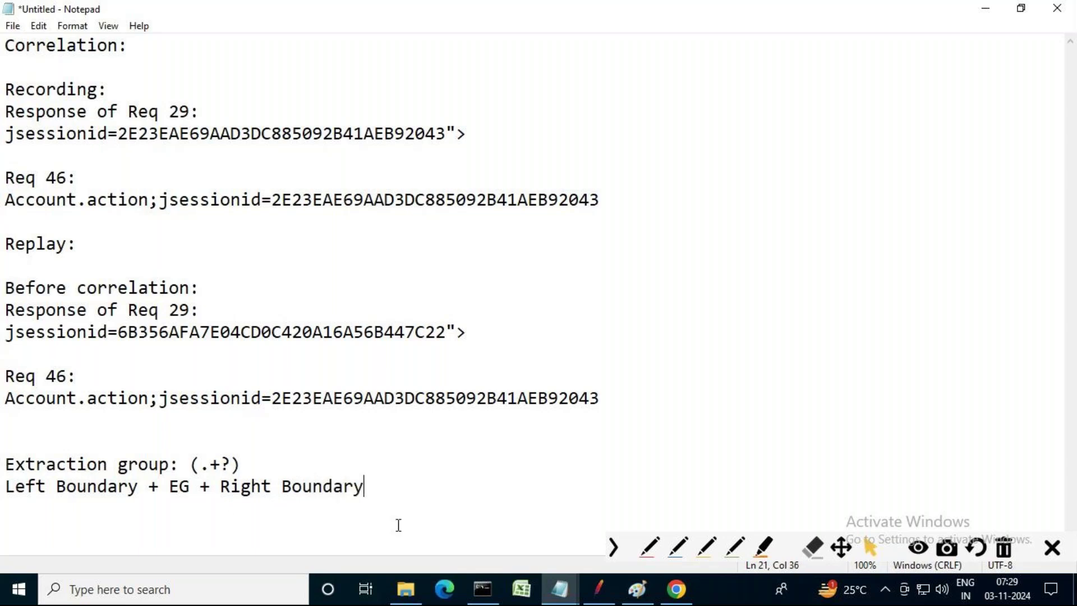
- Mark the text before and after the recorded Req 29 session ID in red as LB and RB, then clear the drawing
left_click(138, 485)
left_click_drag(138, 485, 5, 486)
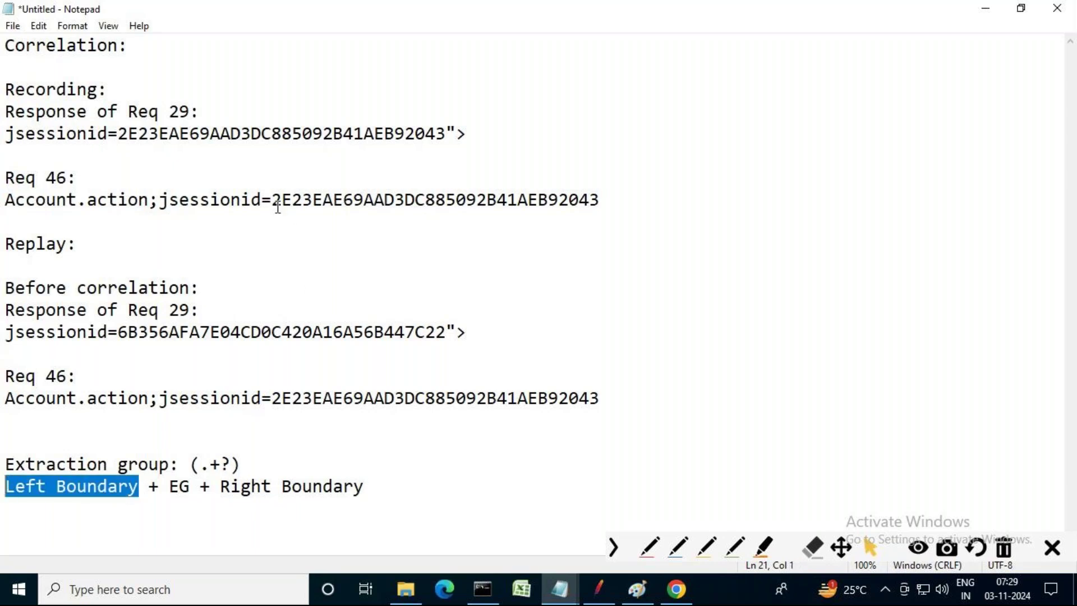
left_click_drag(272, 199, 610, 200)
left_click_drag(447, 132, 118, 133)
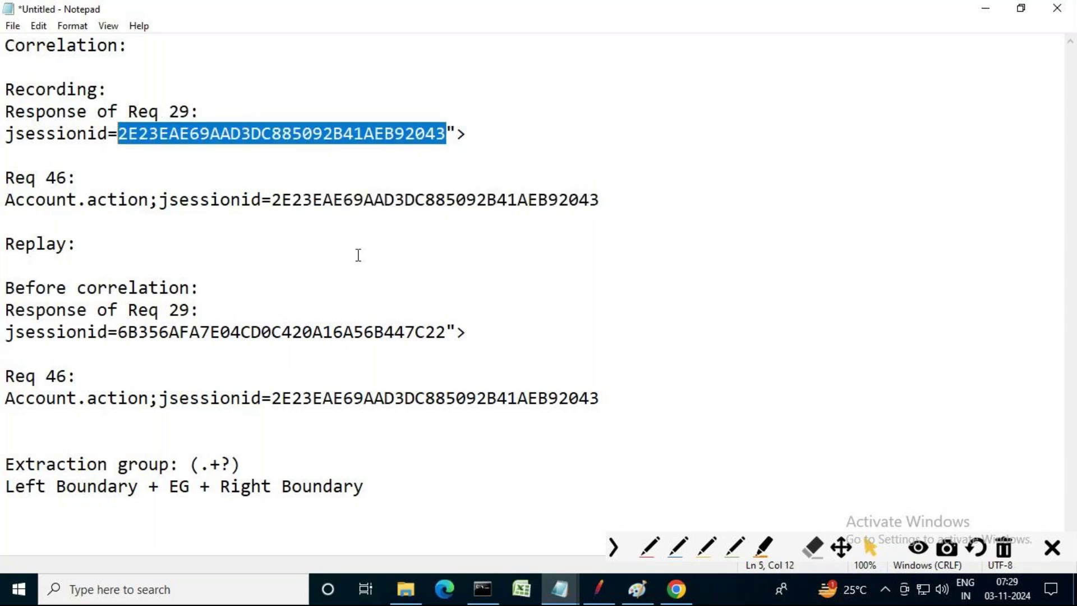
left_click(649, 547)
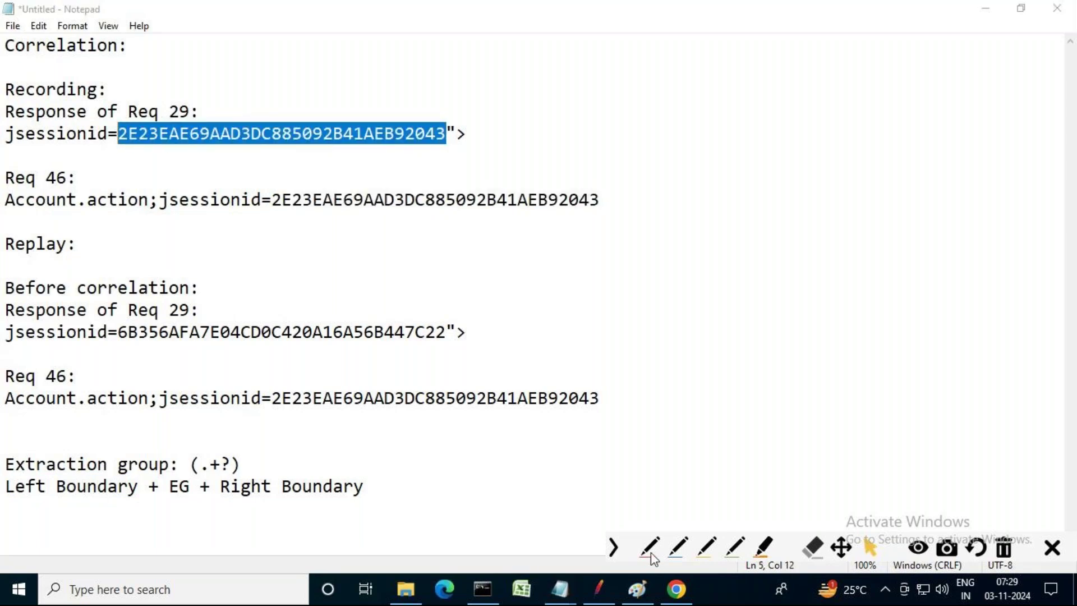
mouse_move(115, 112)
left_mouse_down()
mouse_move(115, 146)
mouse_move(3, 148)
mouse_move(2, 130)
mouse_move(111, 118)
left_mouse_up()
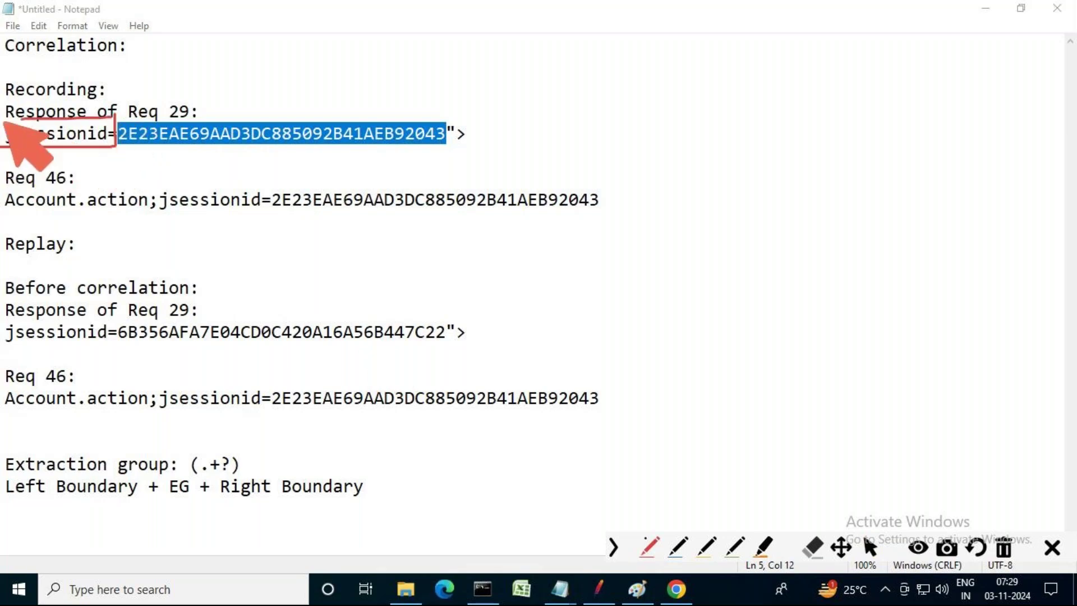
mouse_move(447, 114)
left_mouse_down()
mouse_move(447, 147)
mouse_move(471, 149)
left_mouse_up()
left_click_drag(447, 112, 486, 111)
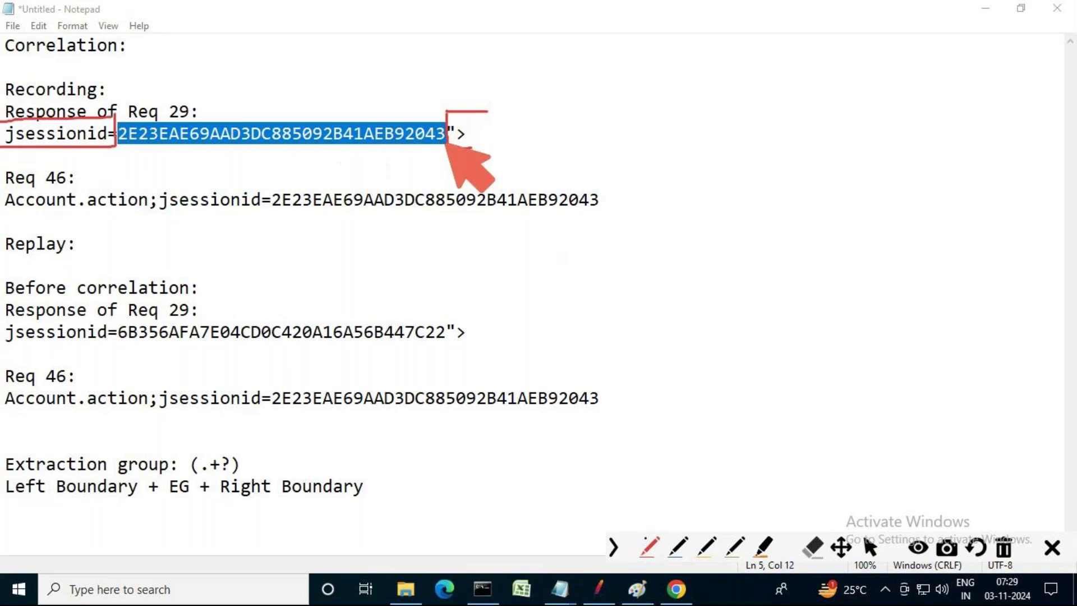
mouse_move(512, 127)
left_mouse_down()
mouse_move(555, 119)
mouse_move(530, 149)
left_mouse_up()
mouse_move(85, 155)
left_mouse_down()
mouse_move(107, 170)
mouse_move(121, 154)
mouse_move(111, 168)
left_mouse_up()
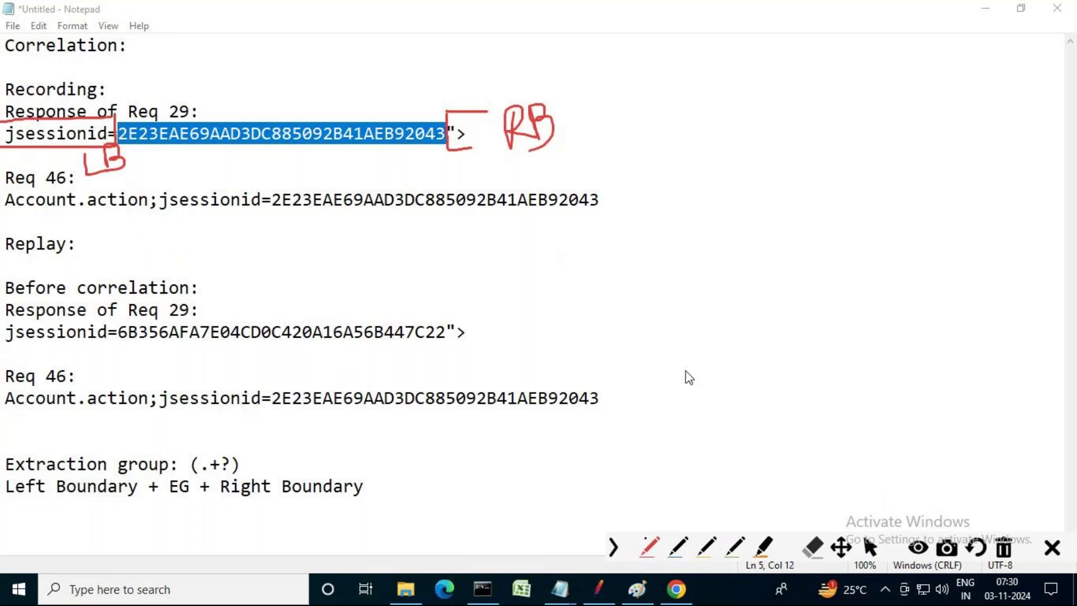
key("ctrl+shift+c")
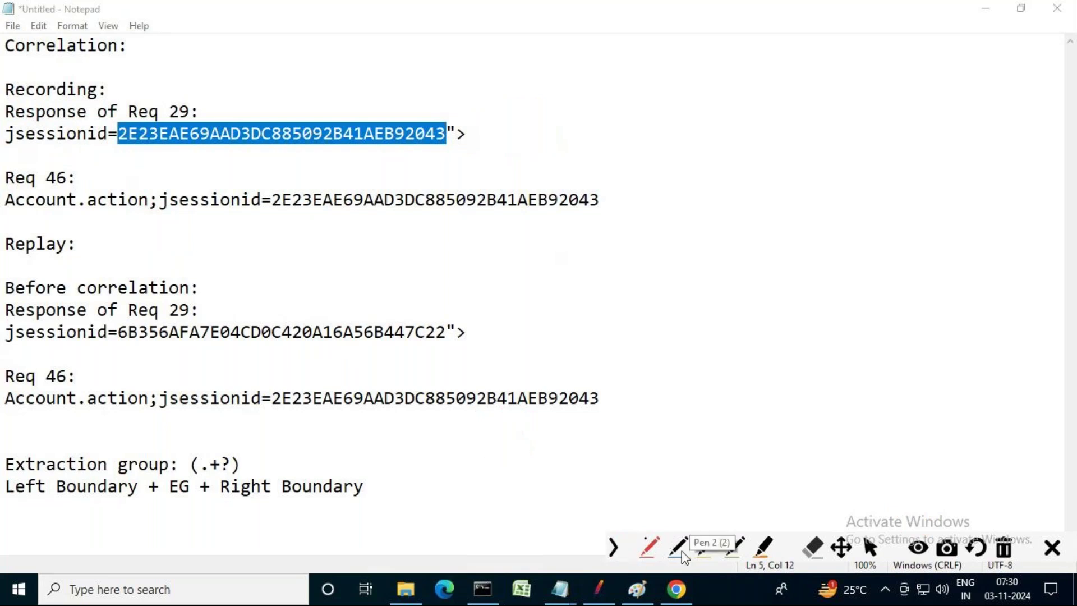
left_click(867, 547)
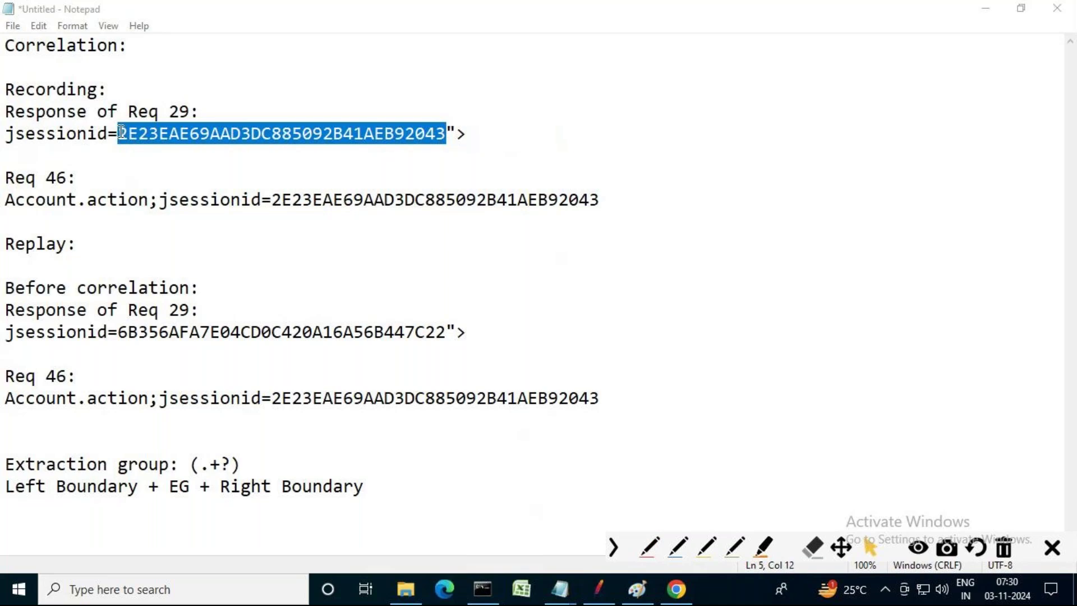
- Build the expression jsessionid=(.+?)"> below the boundary formula, reusing the boundaries from the recorded Req 29 response
left_click_drag(119, 133, 4, 133)
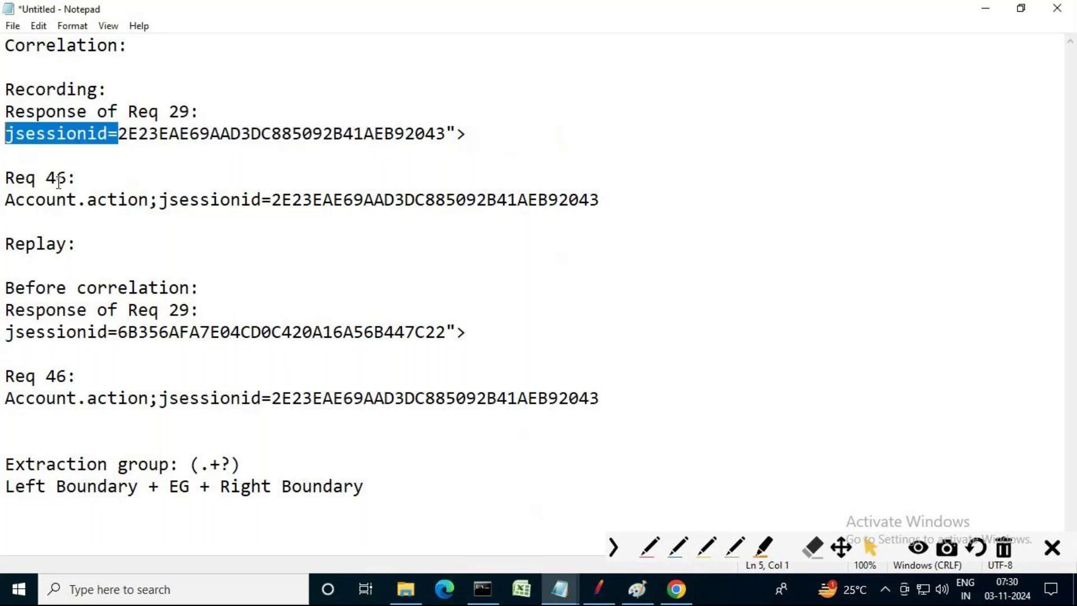
left_click(402, 484)
key("Return")
key("Return")
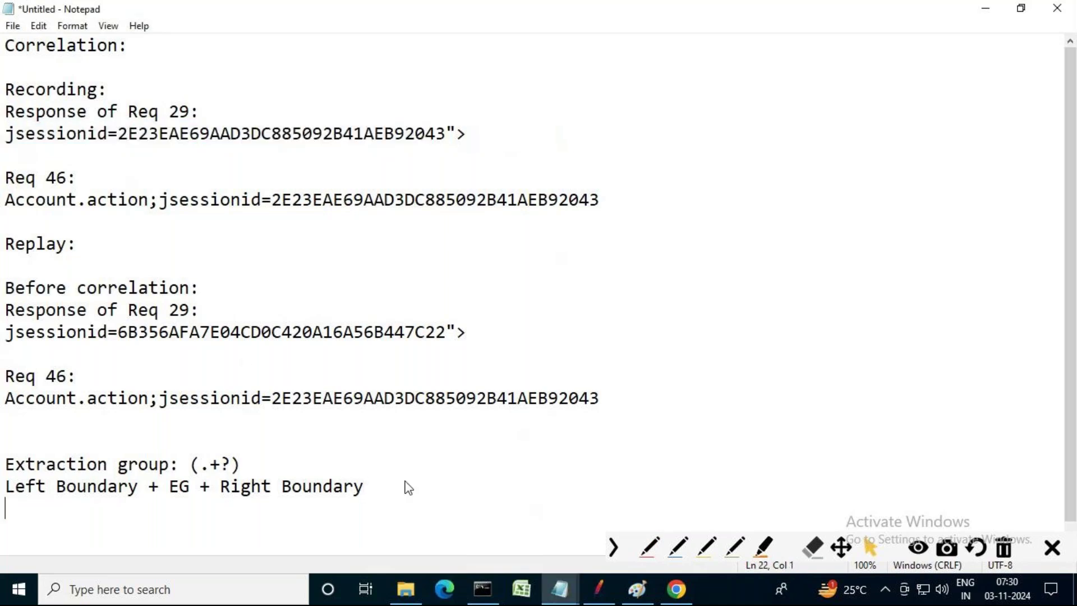
key("ctrl+v")
type("(.")
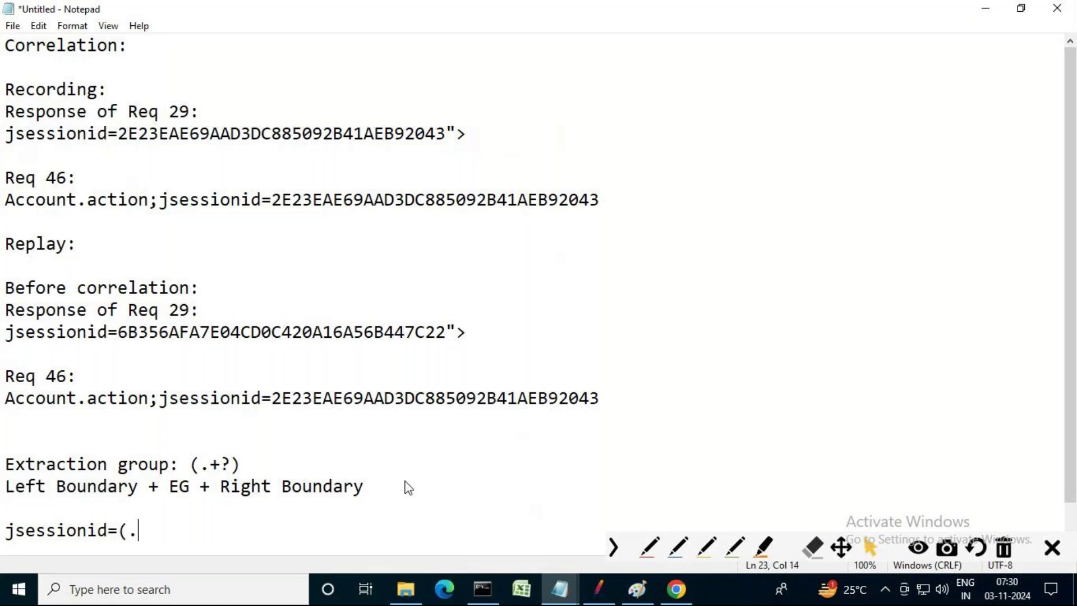
type("+?)")
left_click_drag(465, 135, 446, 133)
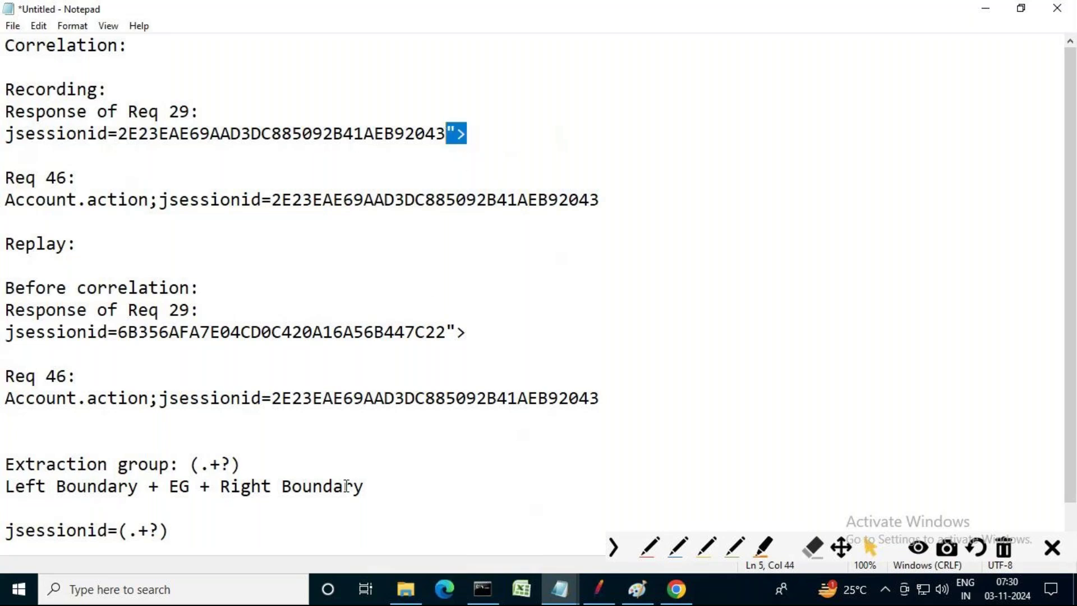
left_click(212, 531)
key("ctrl+v")
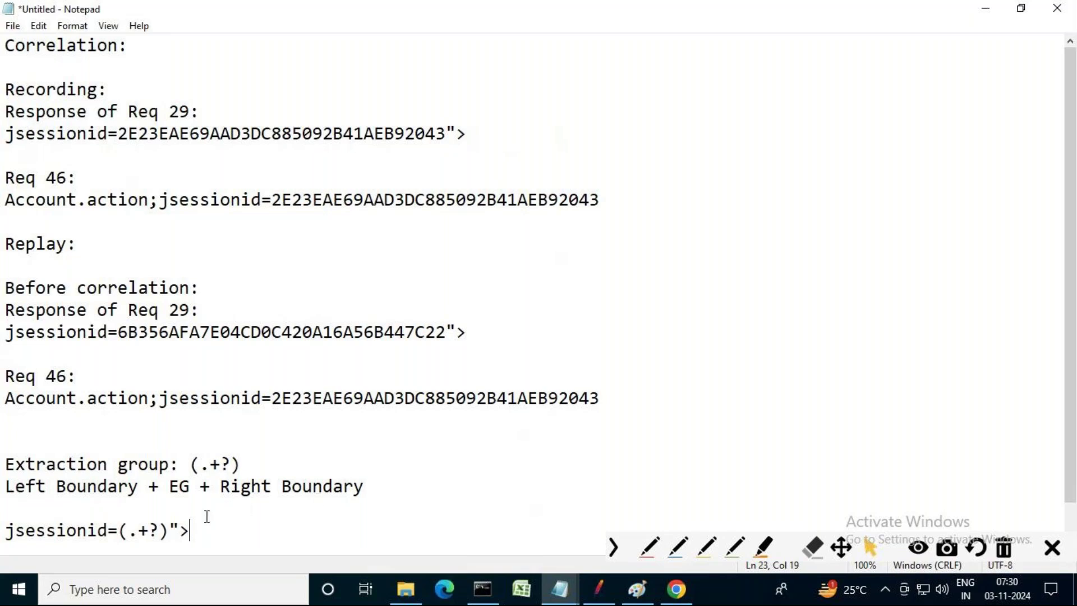
- Copy the expression and, in JMeter, search the recorded 02_EnterStore-29 response body for jsessionid=(.+?)">
left_click_drag(190, 531, 13, 530)
key("ctrl+c")
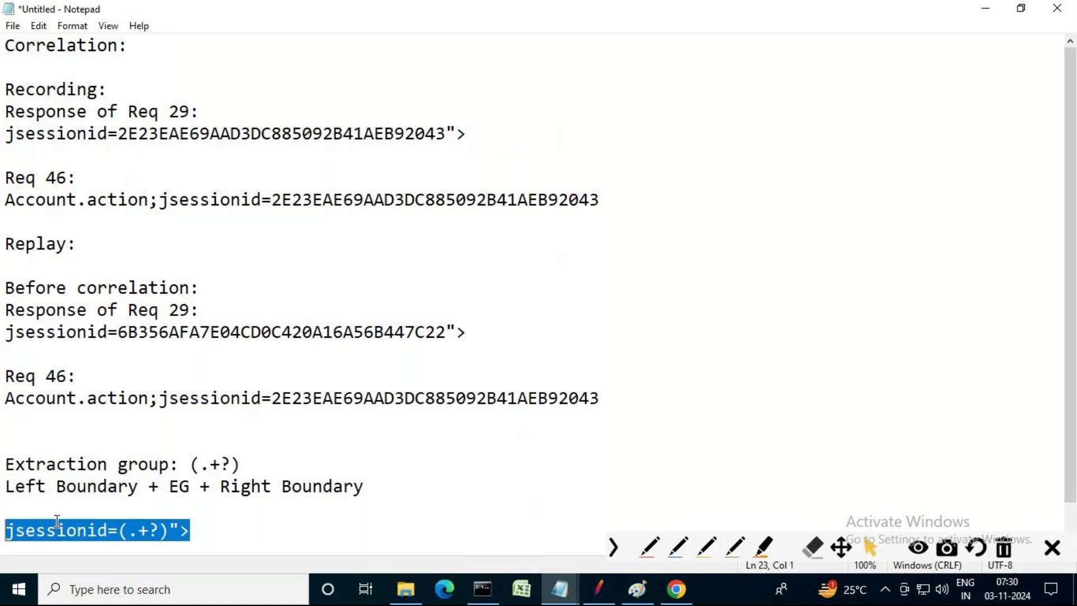
left_click(603, 594)
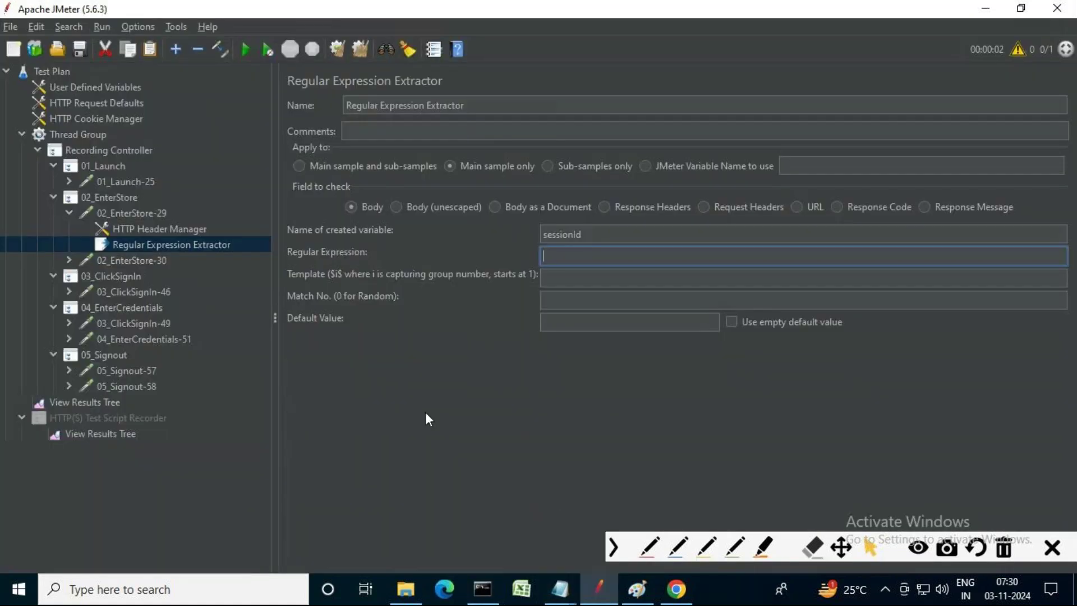
left_click(108, 436)
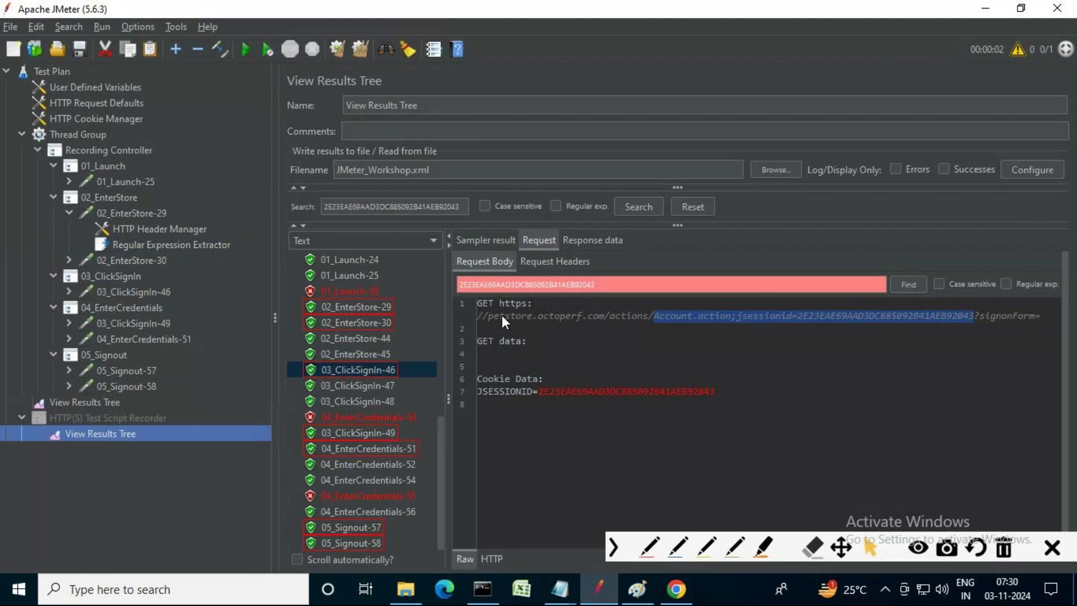
left_click(423, 304)
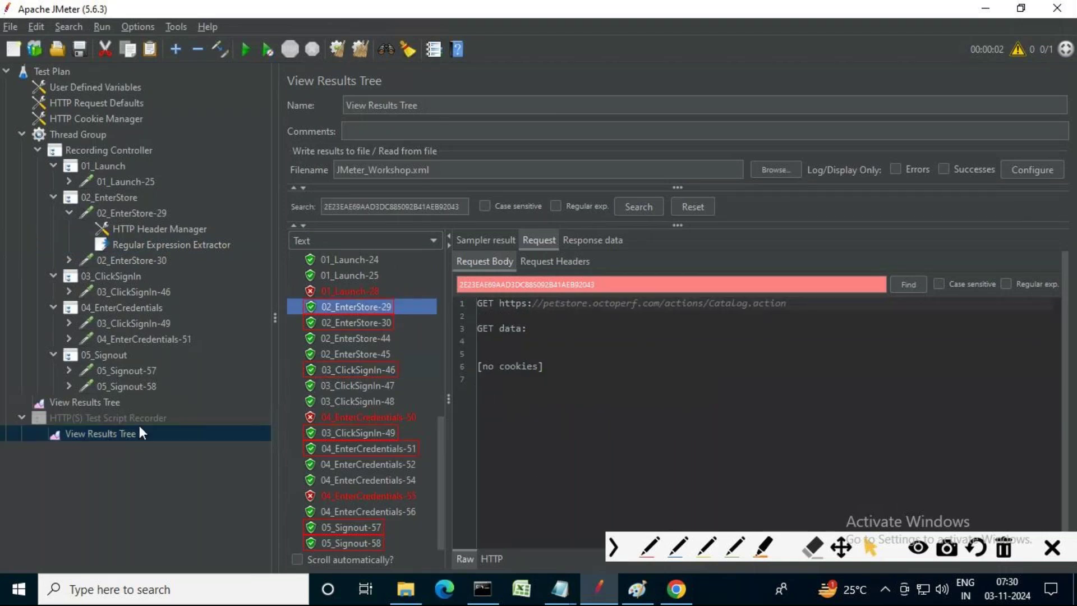
left_click(585, 243)
left_click_drag(621, 289, 458, 285)
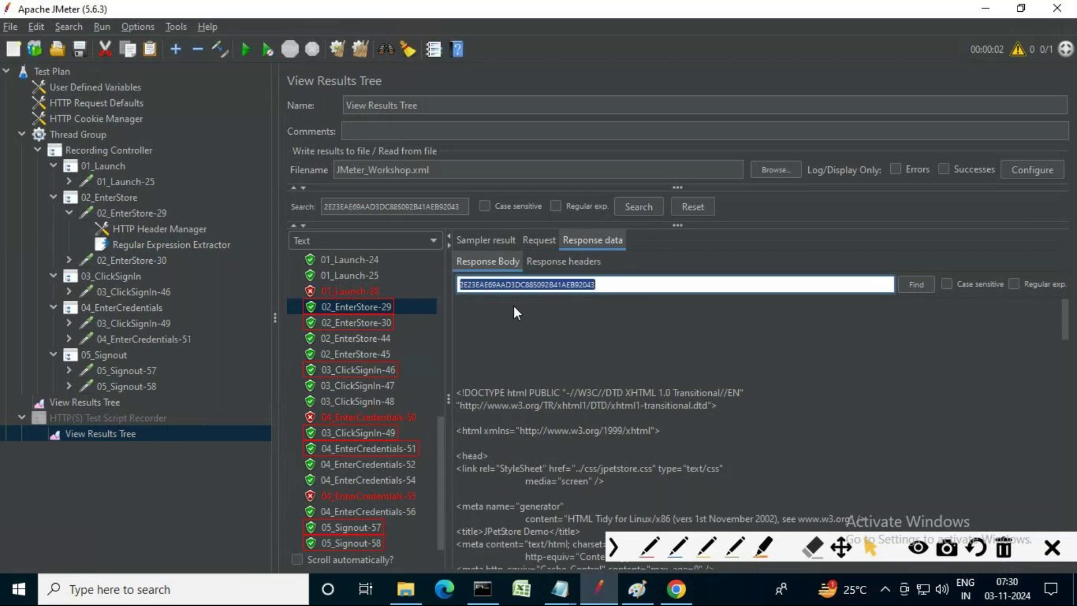
key("ctrl+v")
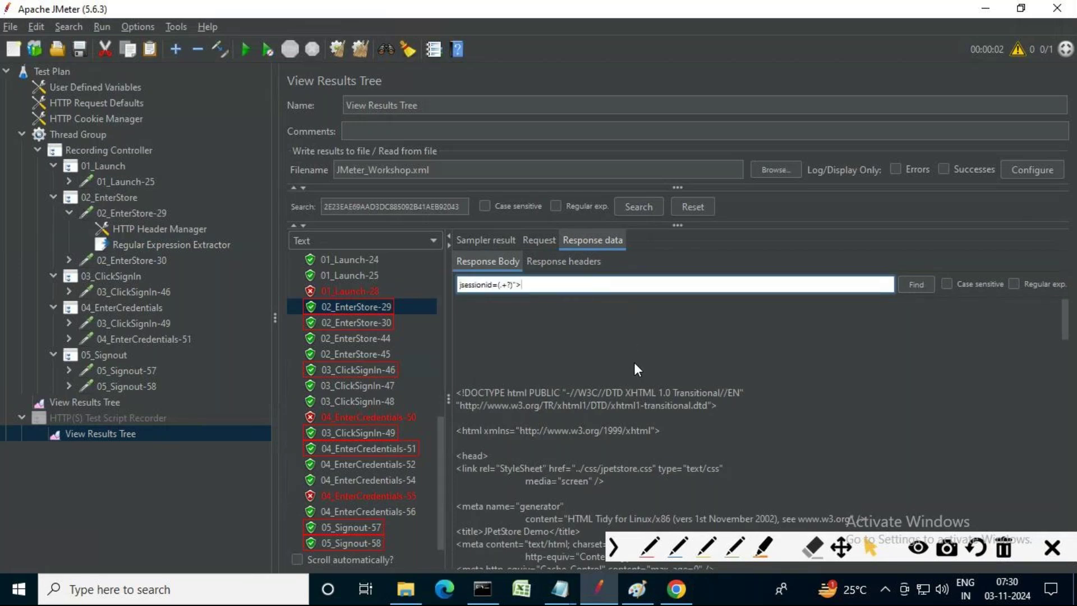
left_click(922, 287)
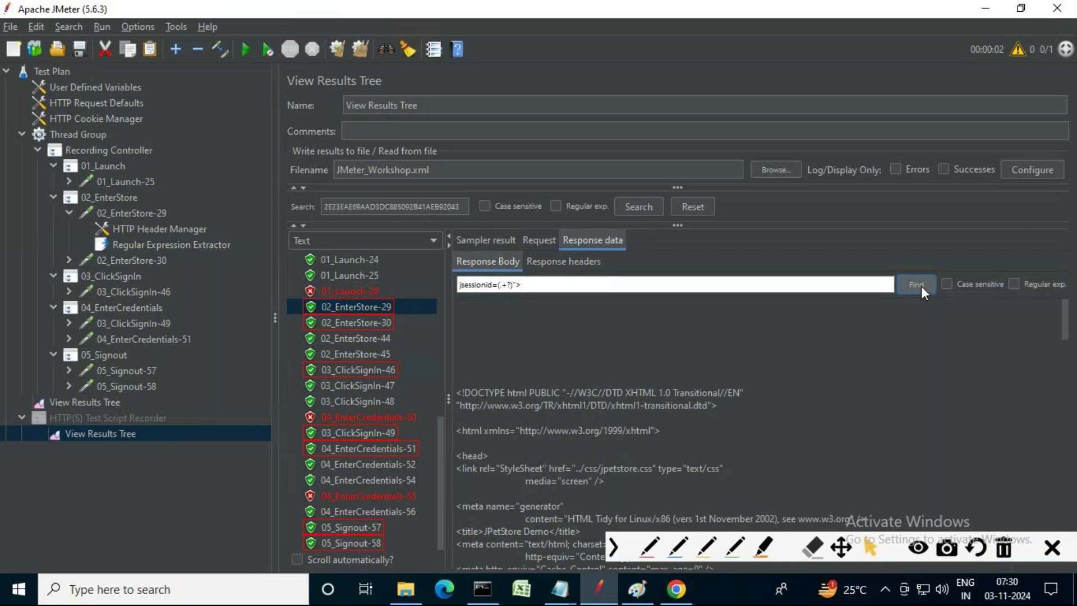
- Circle the regular expression search option in red, enable it, and find jsessionid=(.+?)"> in the 02_EnterStore-29 response body
left_click(921, 286)
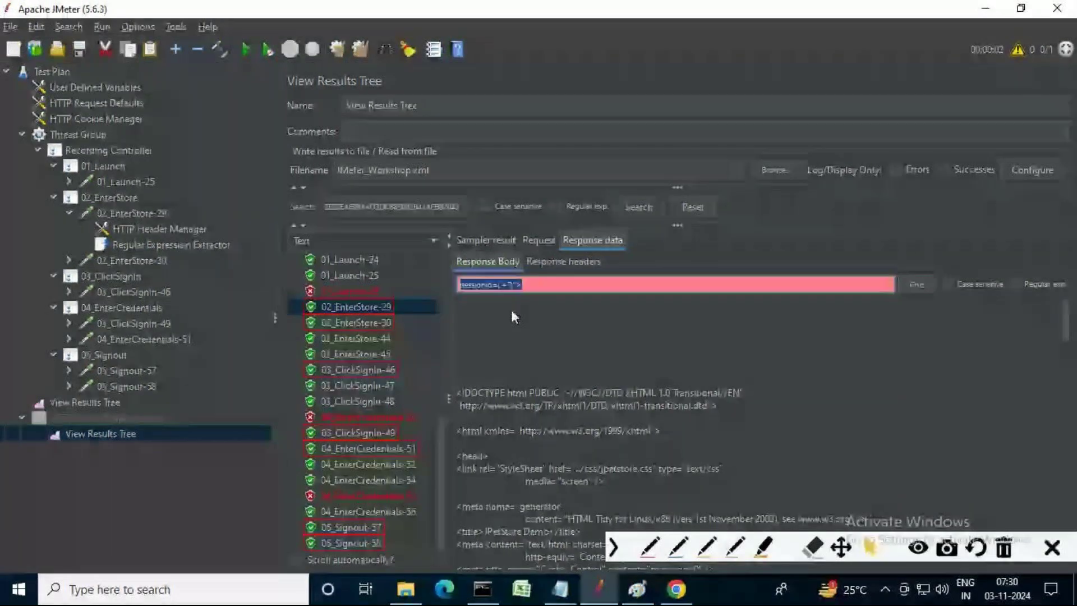
mouse_move(1043, 259)
left_mouse_down()
mouse_move(1004, 281)
mouse_move(1063, 298)
left_mouse_up()
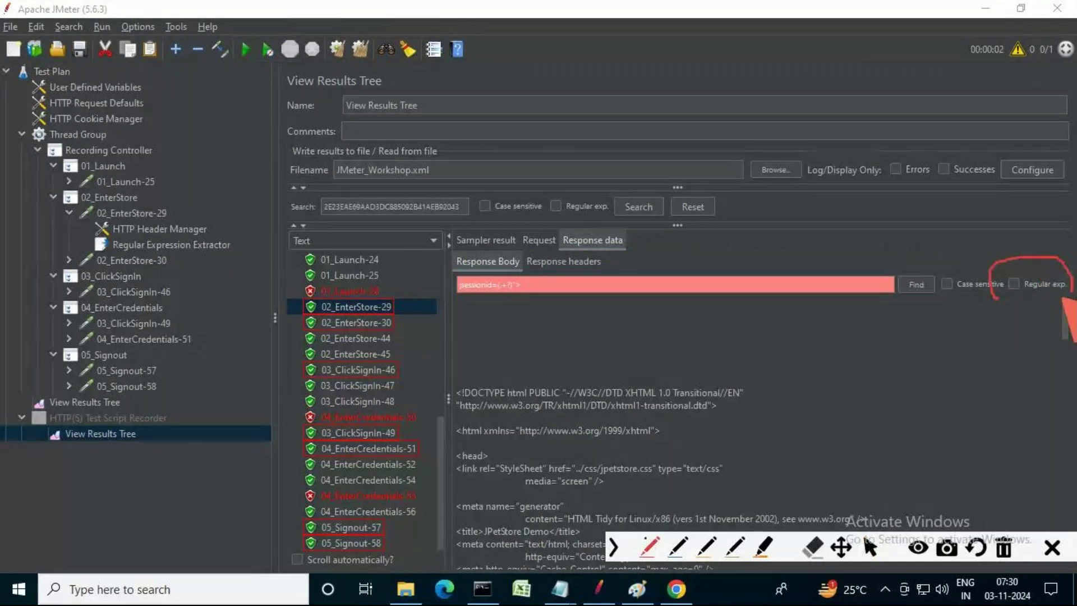
left_click_drag(995, 299, 1044, 303)
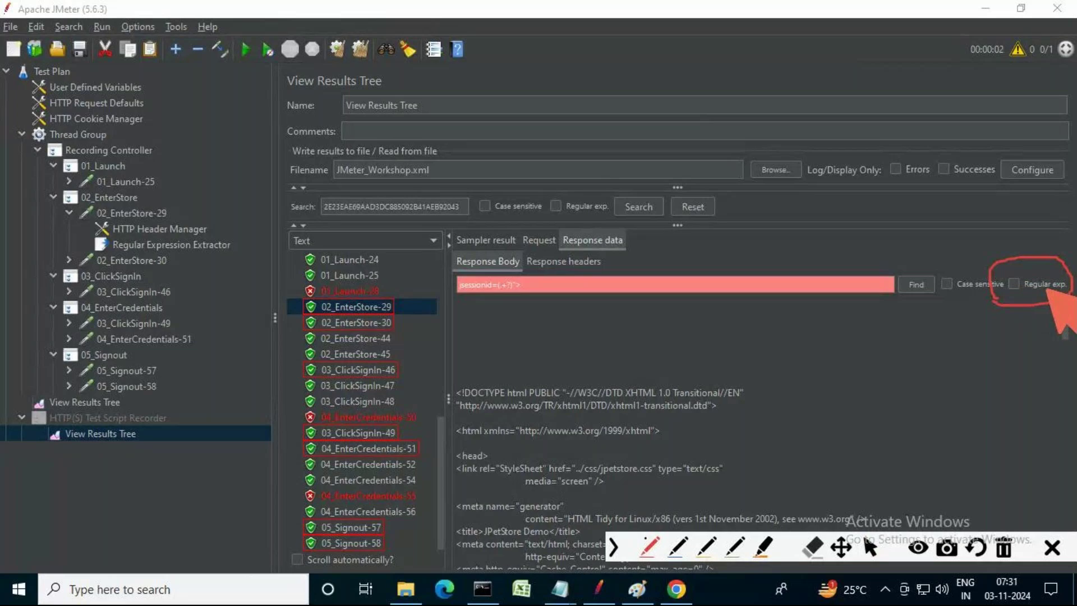
left_click(869, 547)
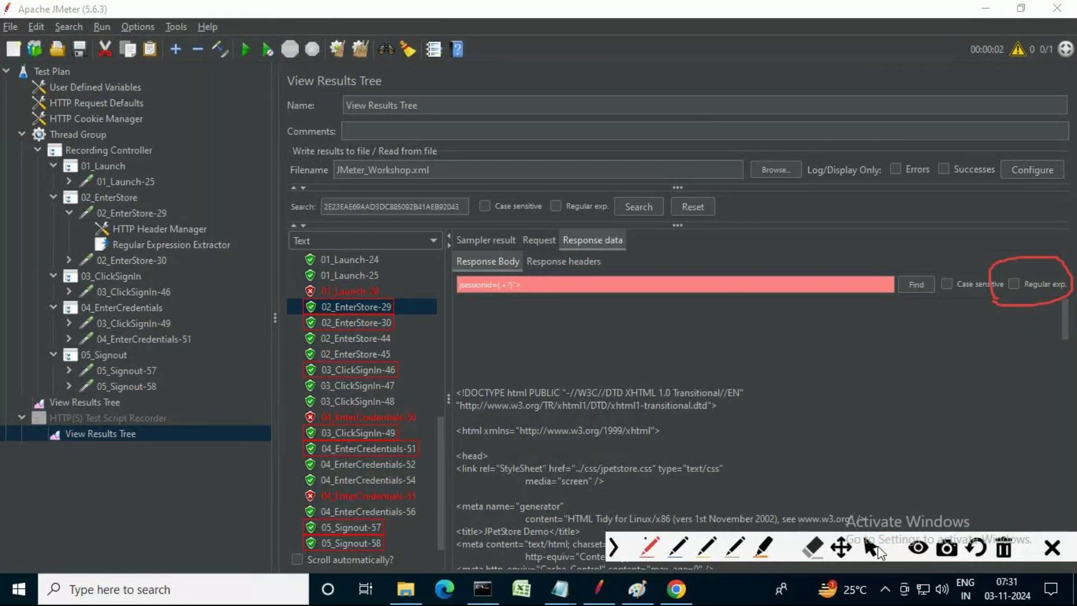
left_click(1014, 284)
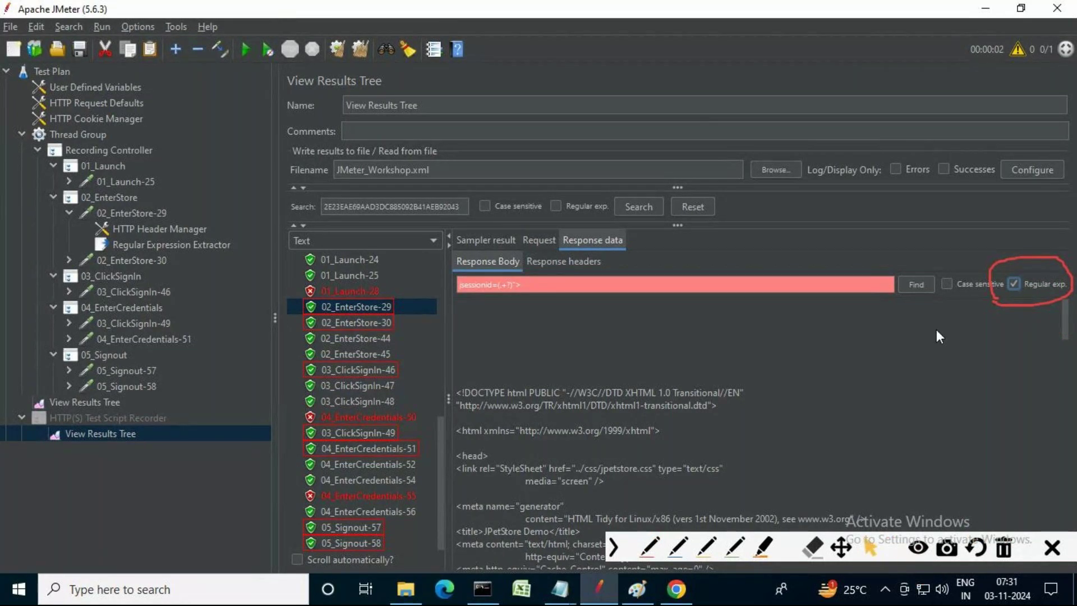
left_click(922, 287)
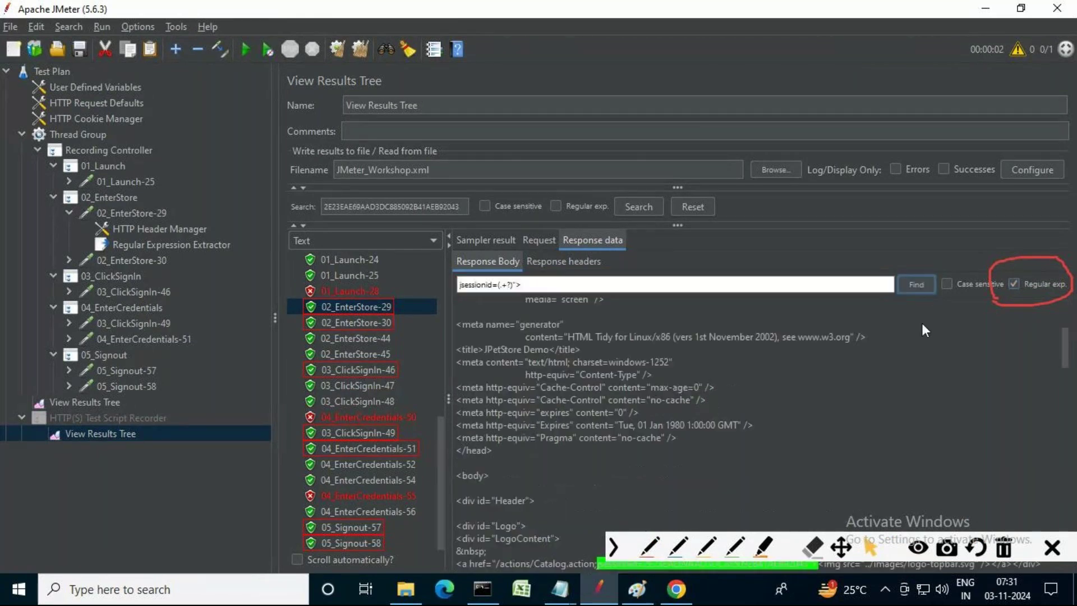
- Circle the first matched jsessionid text in the response body in red, then clear the drawings
left_click_drag(1060, 339, 1064, 388)
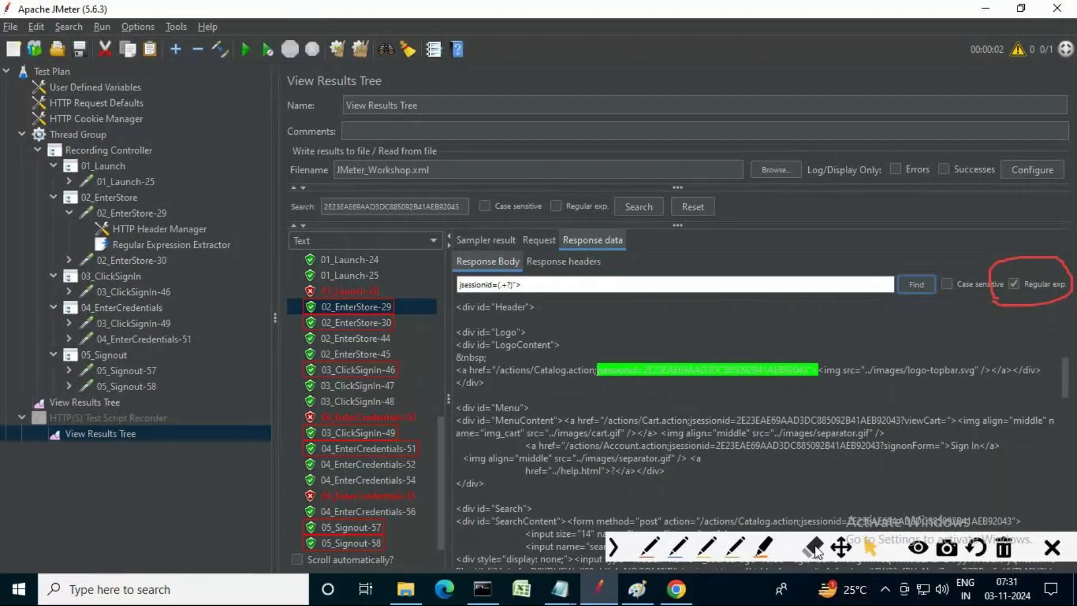
left_click(649, 547)
mouse_move(685, 345)
left_mouse_down()
mouse_move(645, 401)
mouse_move(811, 350)
mouse_move(830, 371)
left_mouse_up()
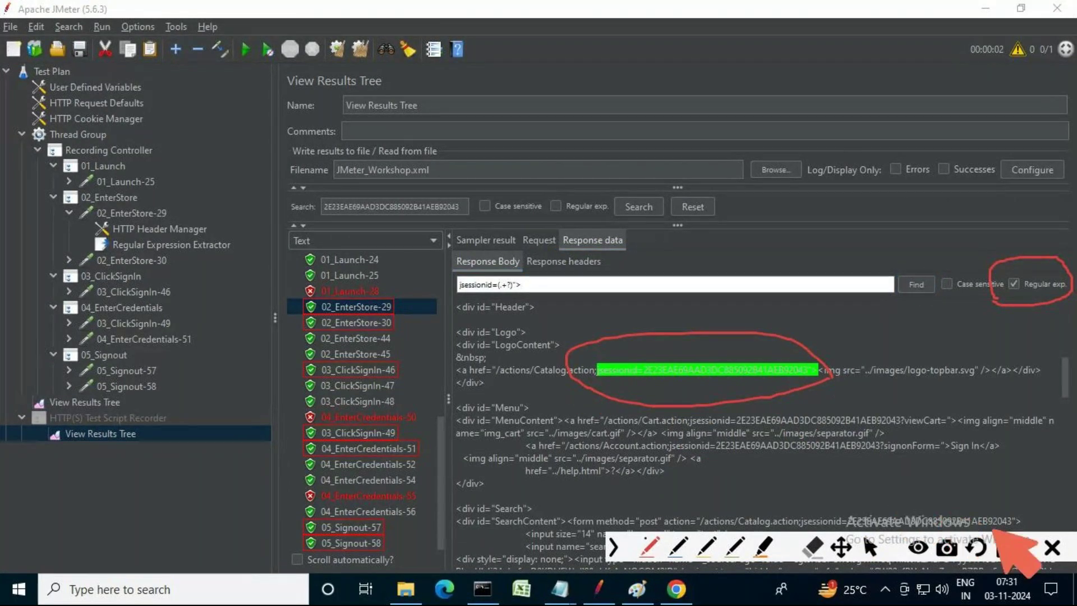
left_click(1004, 549)
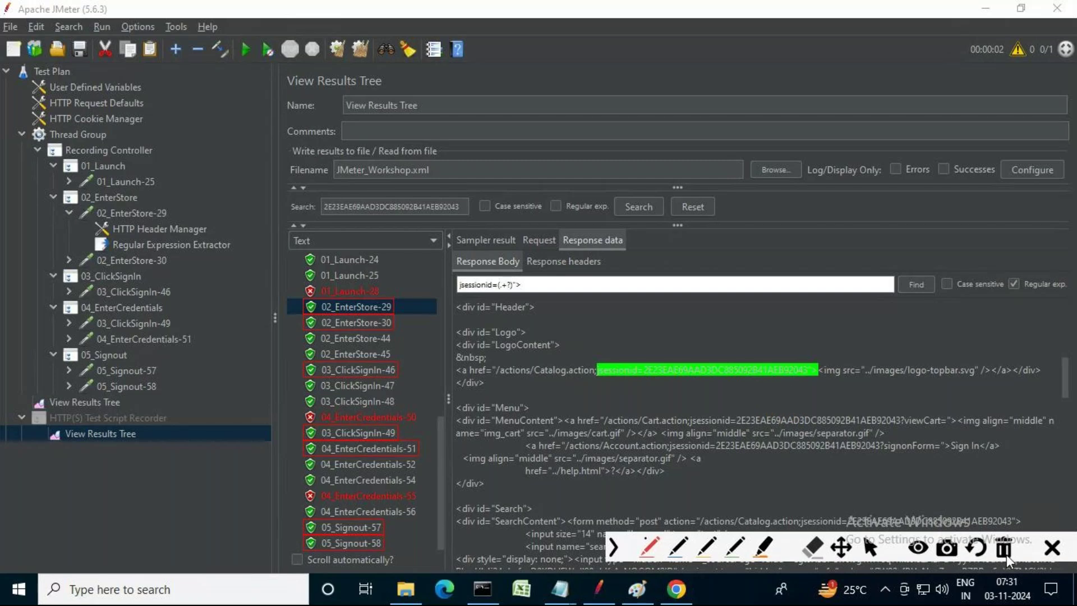
- Copy the tested expression jsessionid=(.+?)"> into the regular expression setting of the Regular Expression Extractor under 02_EnterStore-29
left_click_drag(530, 285, 431, 276)
key("ctrl+c")
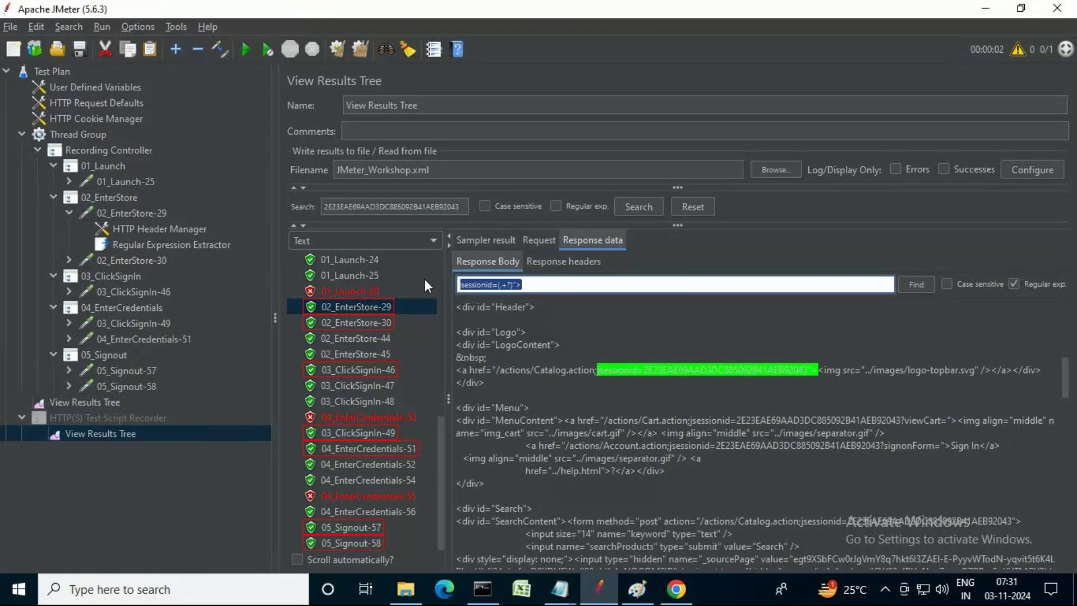
left_click(155, 245)
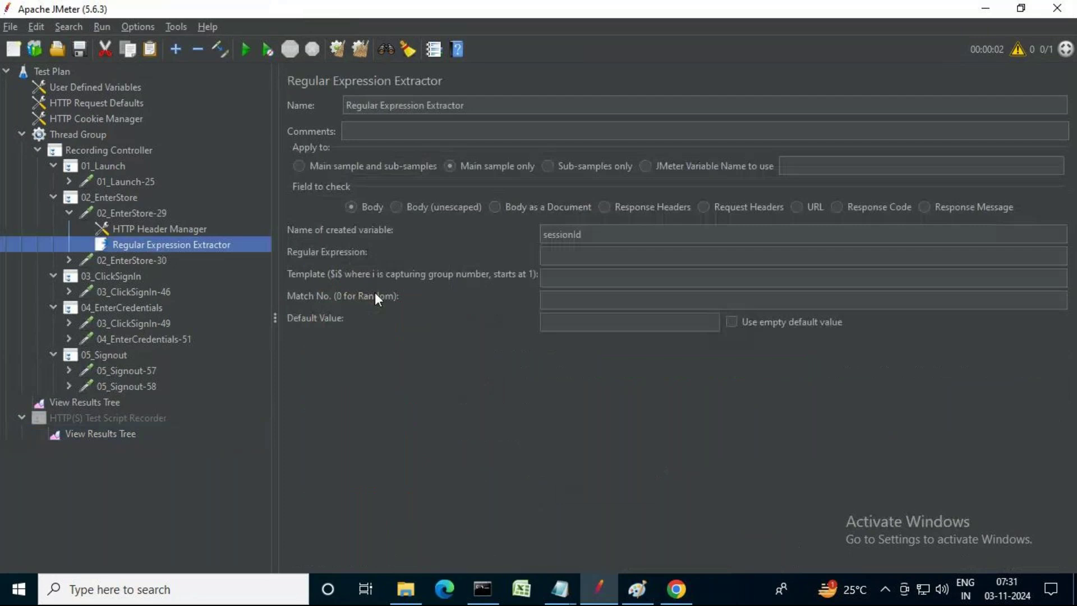
left_click(576, 255)
key("ctrl+v")
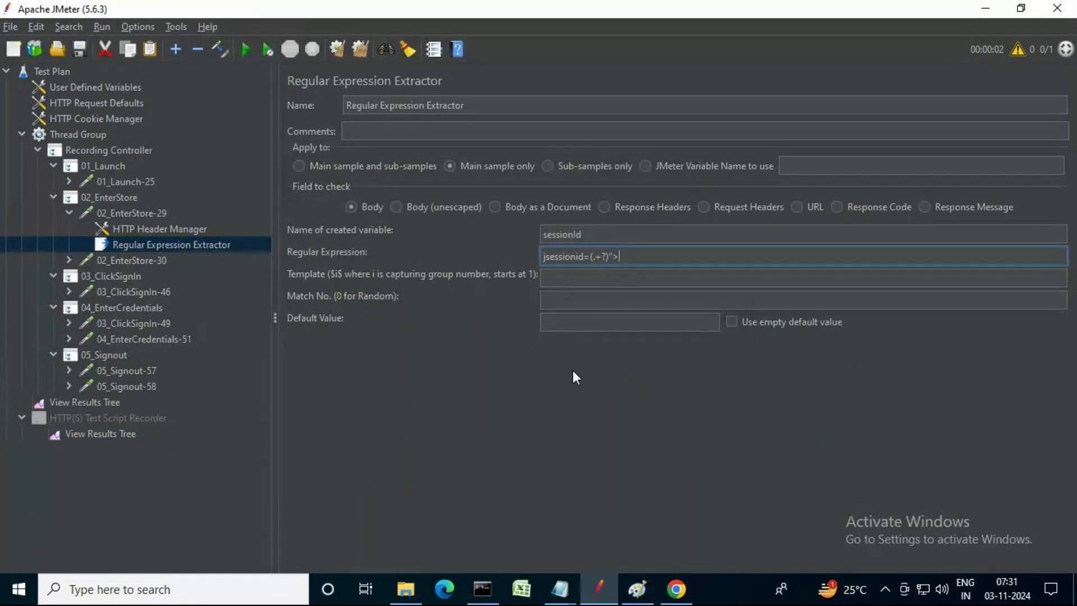
key("Tab")
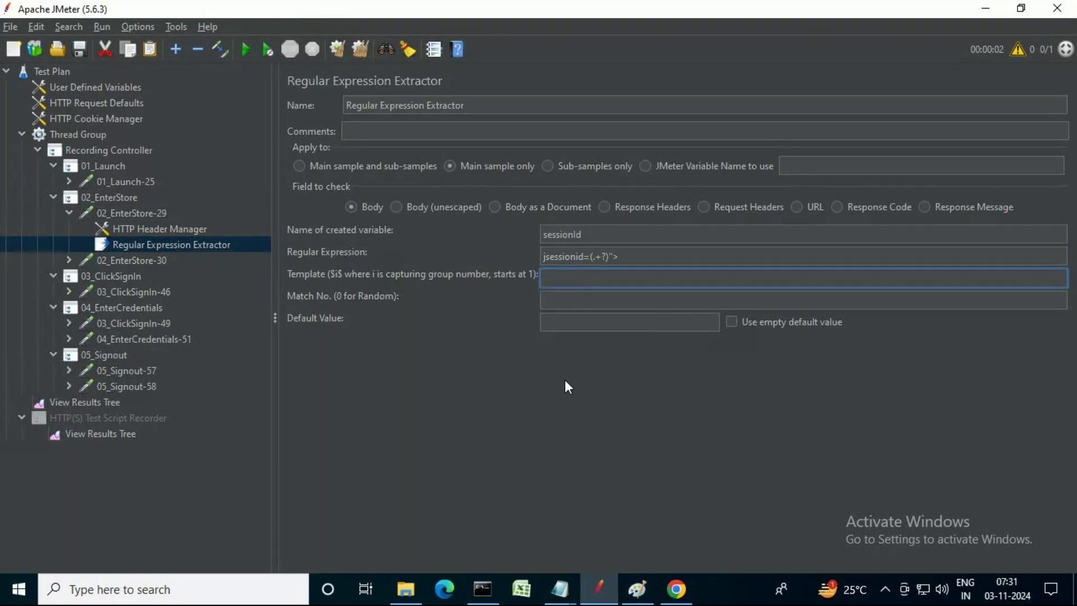
- Switch to the Notepad correlation notes and highlight the whole expression, then only its extraction group (.+?)
left_click(637, 590)
left_click(637, 591)
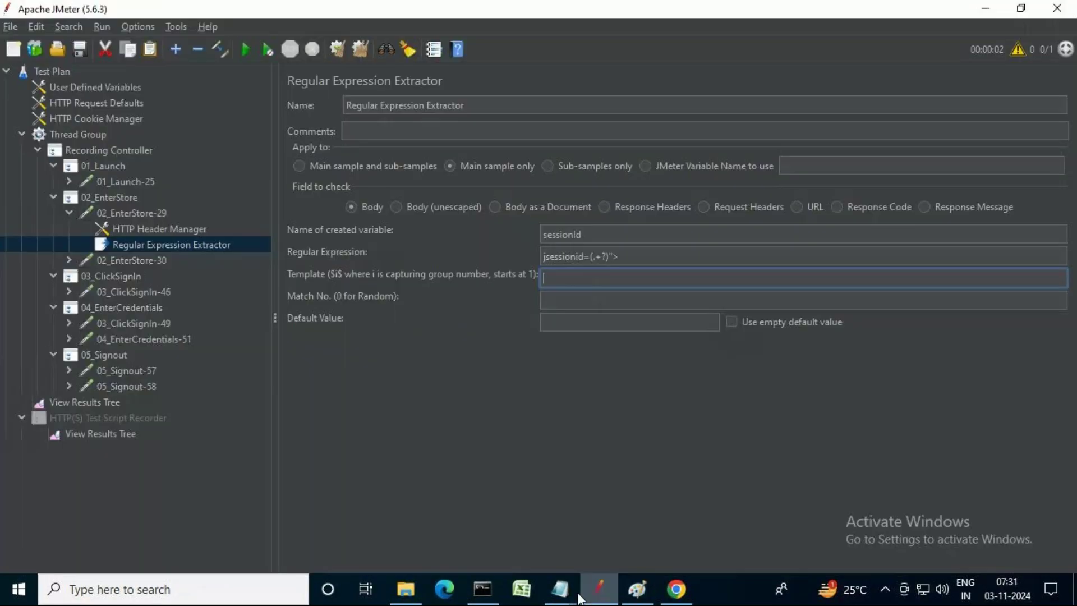
left_click(572, 596)
left_click(248, 532)
left_click_drag(245, 531, 4, 531)
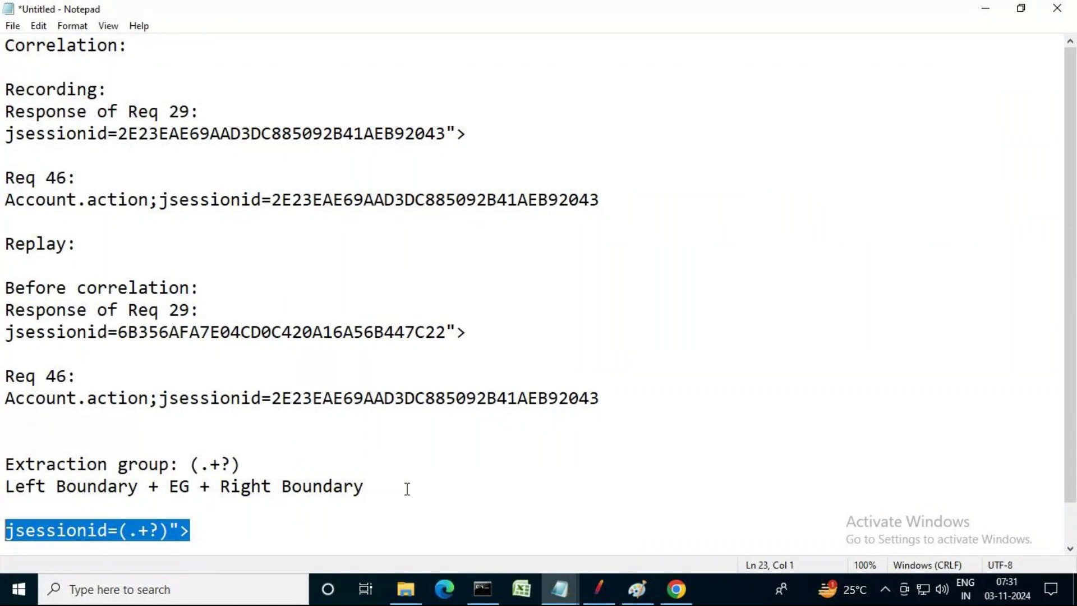
left_click(212, 529)
left_click_drag(169, 531, 118, 531)
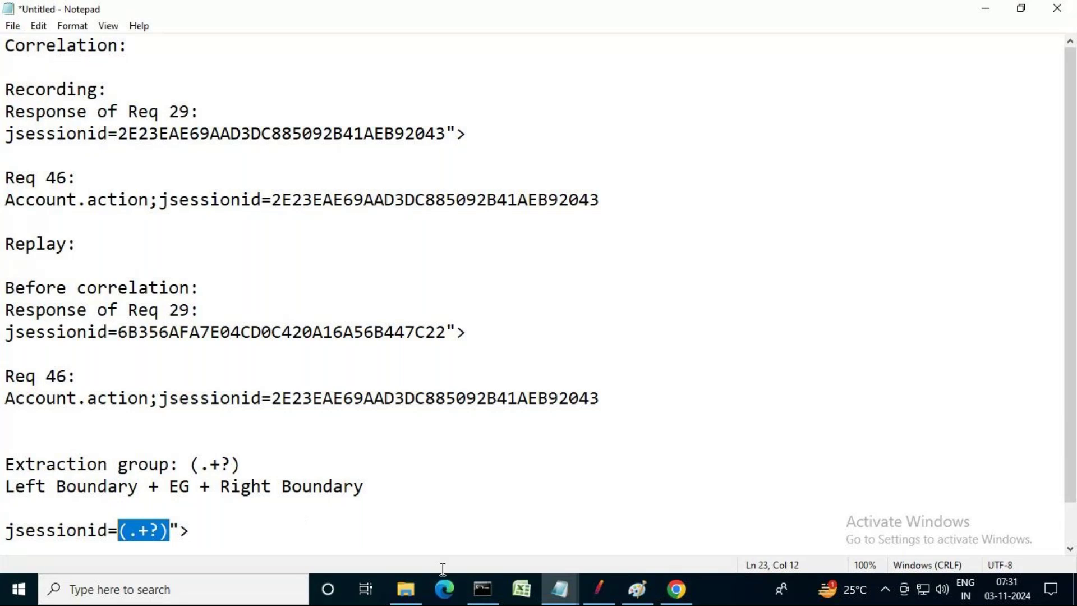
- Return to JMeter and set the extractor's template to $1$
left_click(599, 589)
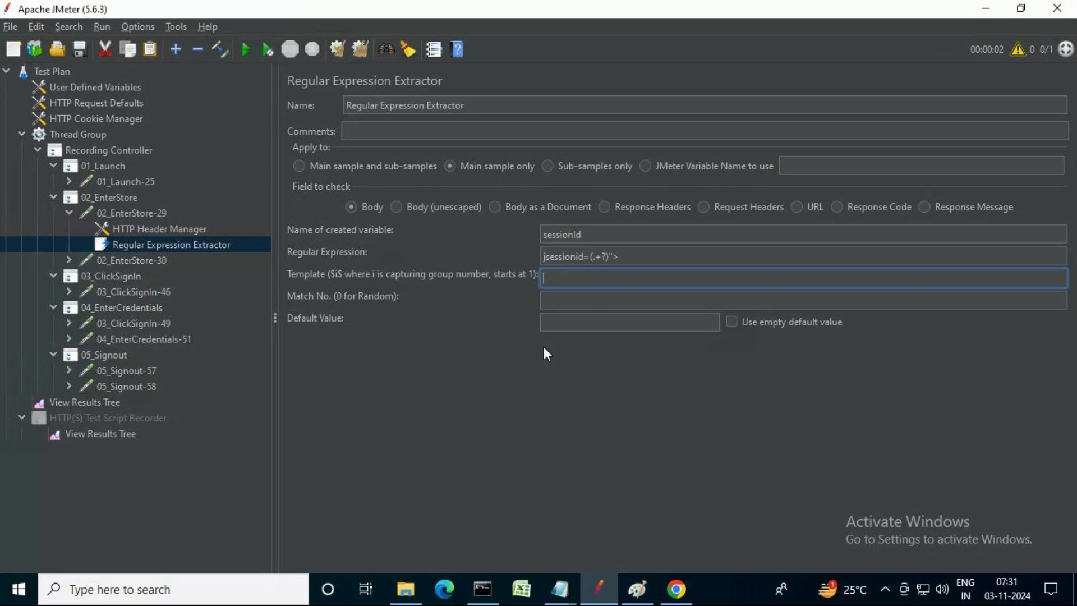
type("$1$")
left_click_drag(581, 279, 507, 280)
left_click(572, 299)
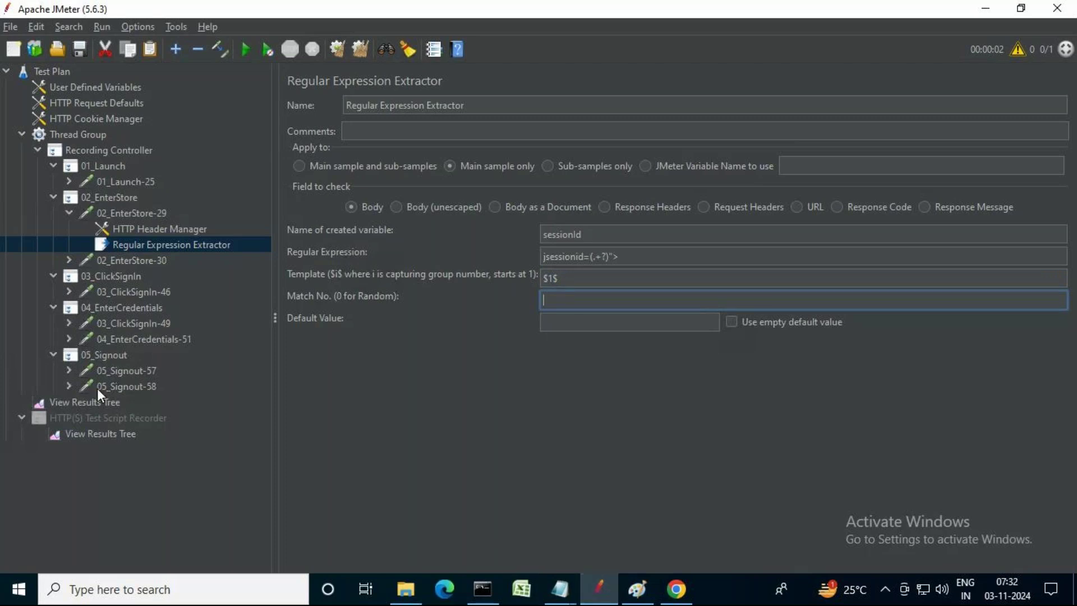
- Step through the successive matches of jsessionid=(.+?)"> in the recorded 02_EnterStore-29 response body
left_click(133, 433)
left_click(132, 433)
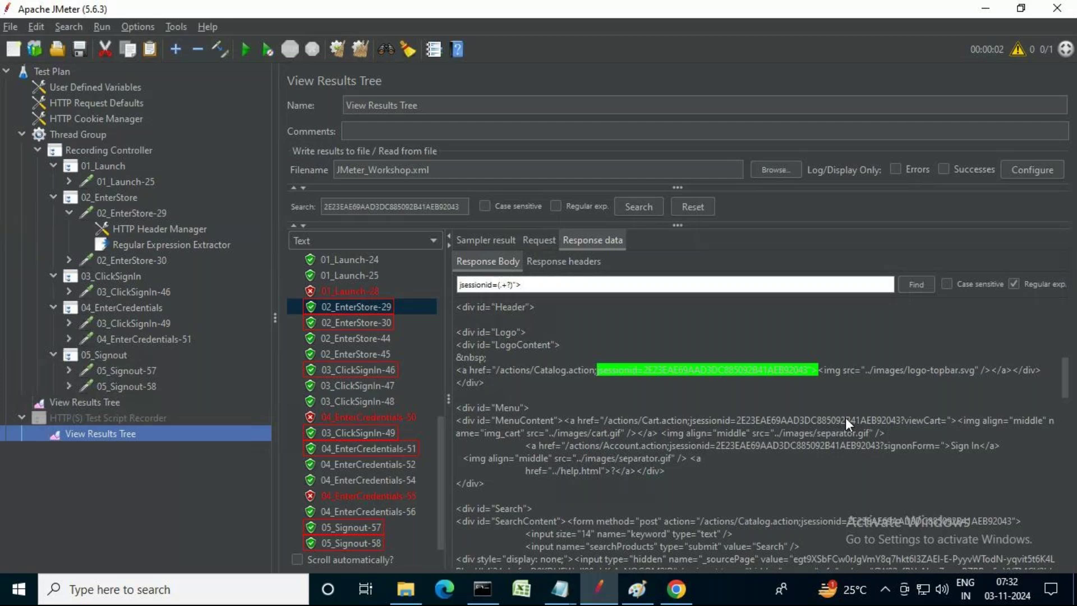
left_click(915, 285)
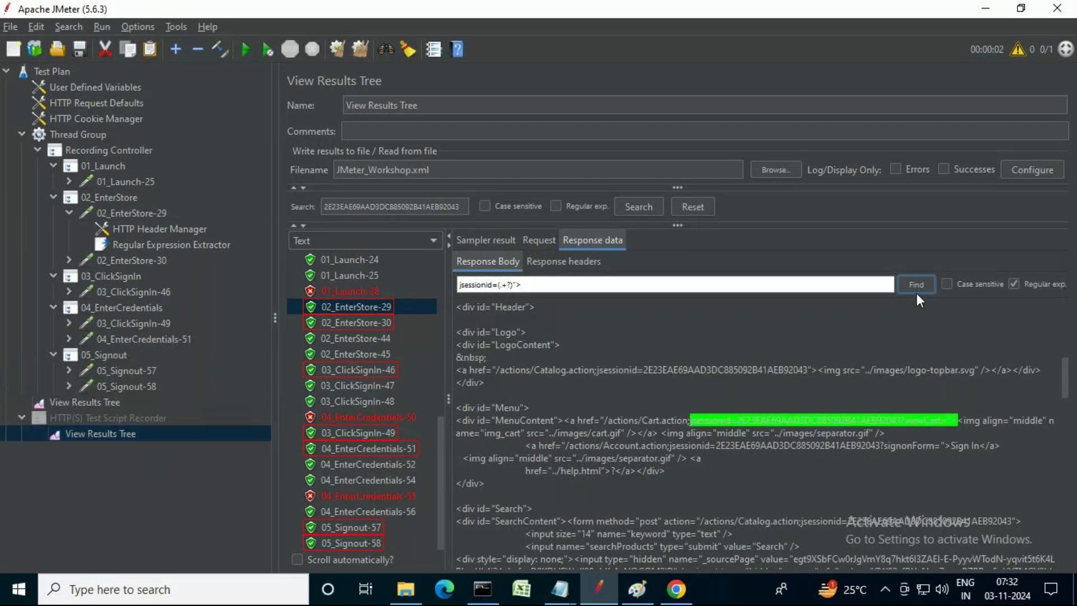
left_click(918, 284)
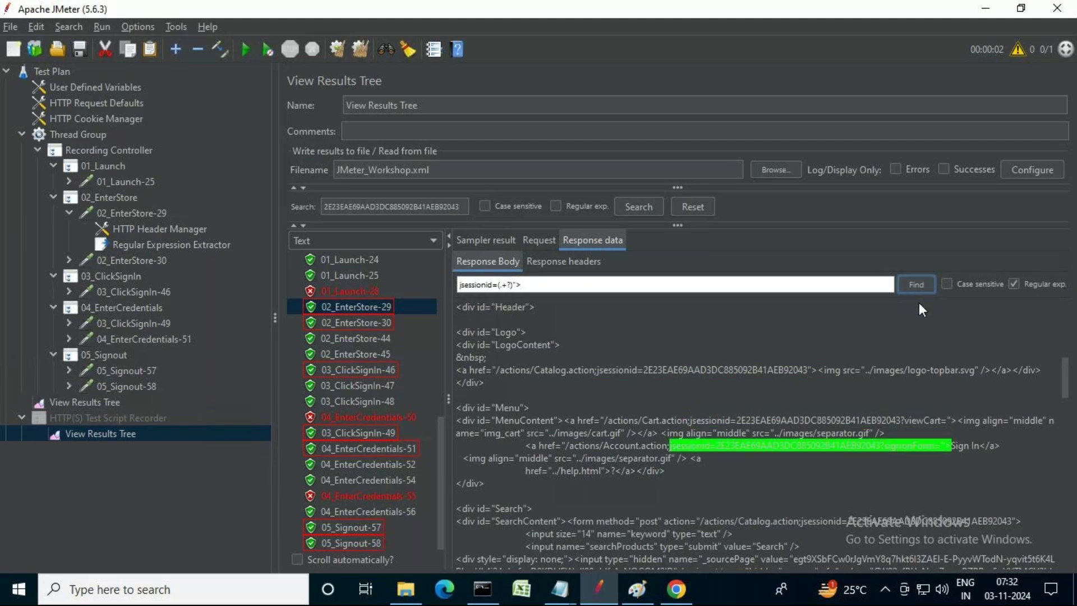
left_click(917, 285)
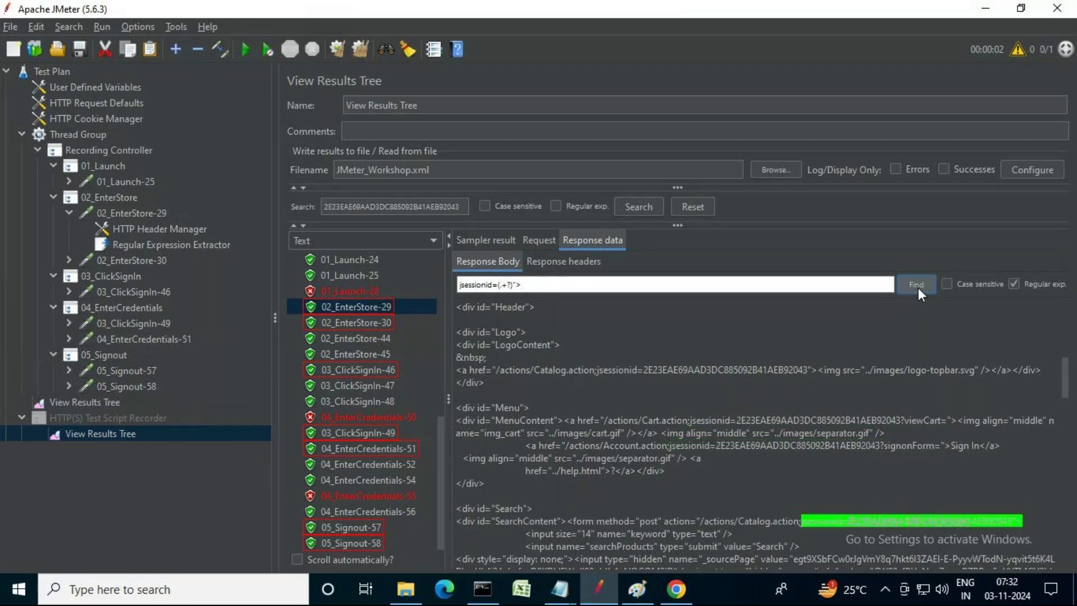
left_click(917, 286)
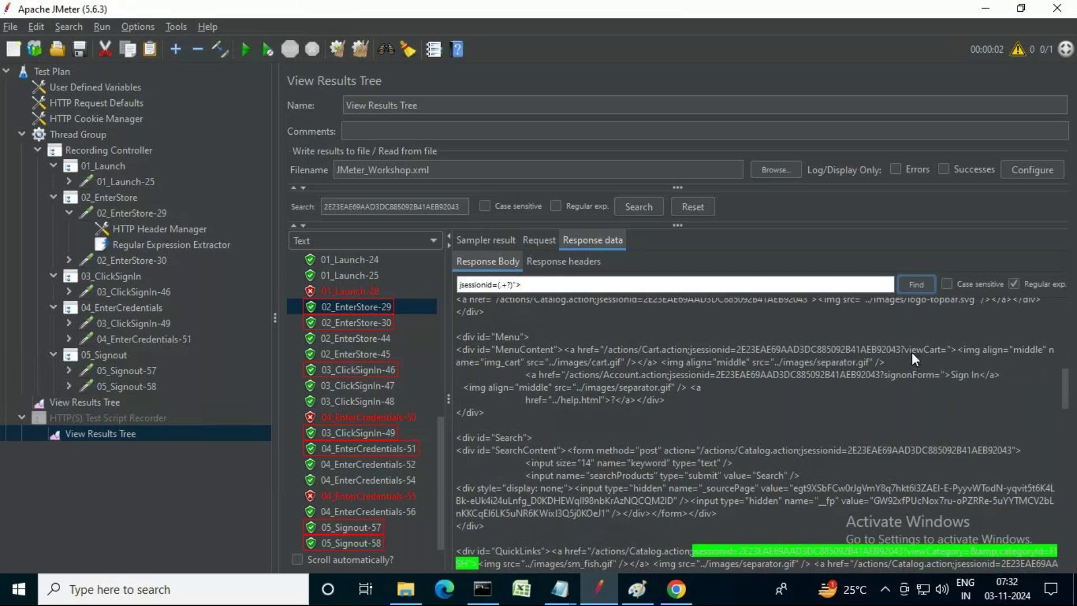
left_click(918, 285)
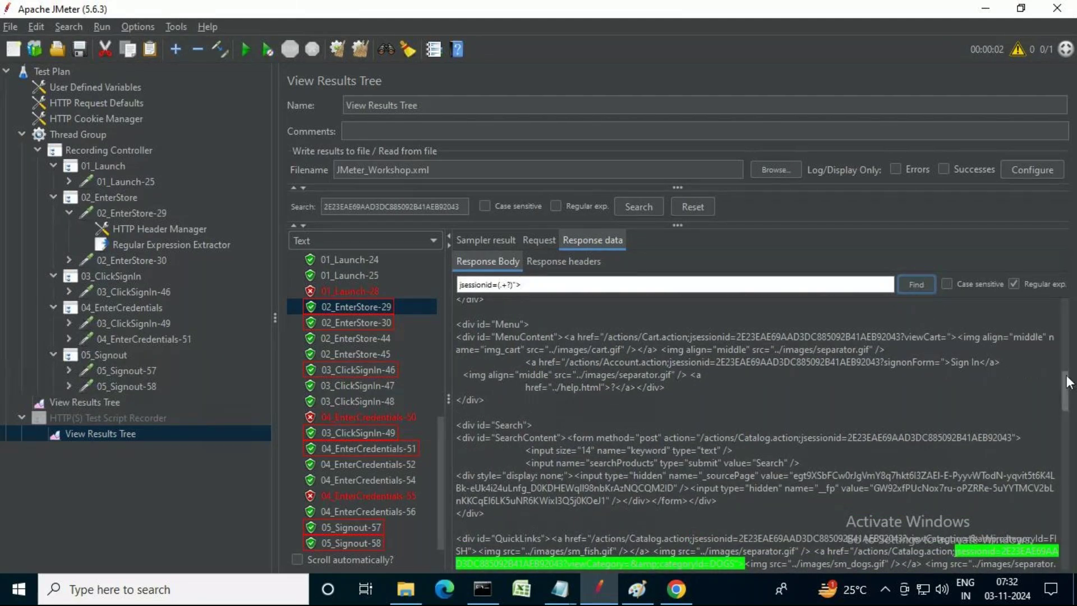
scroll(1069, 353, "up", 5)
scroll(1070, 353, "up", 4)
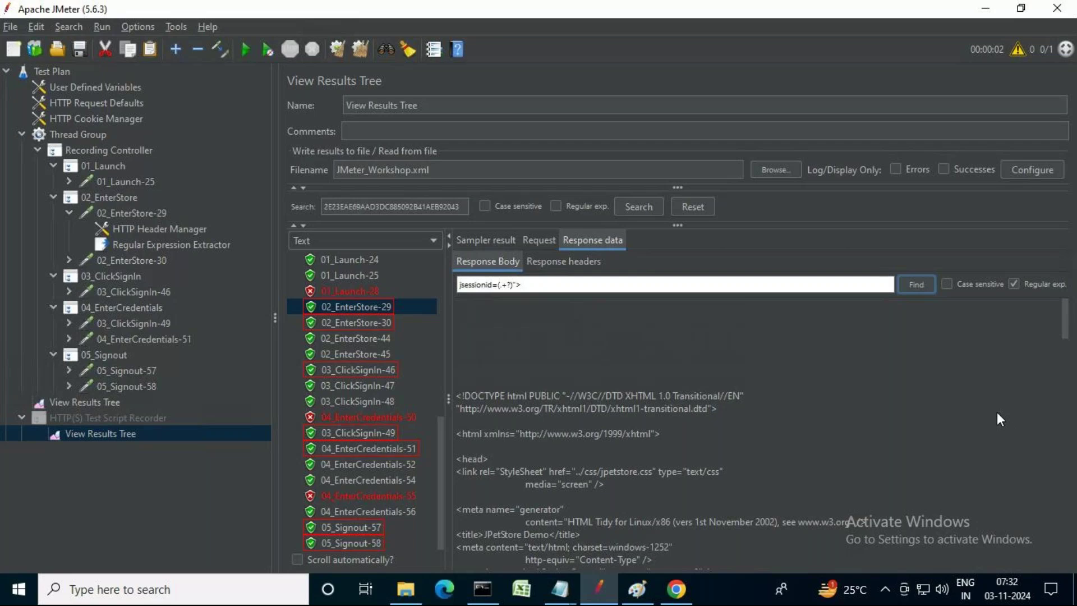
- Set the match number of the Regular Expression Extractor to 1
left_click(190, 245)
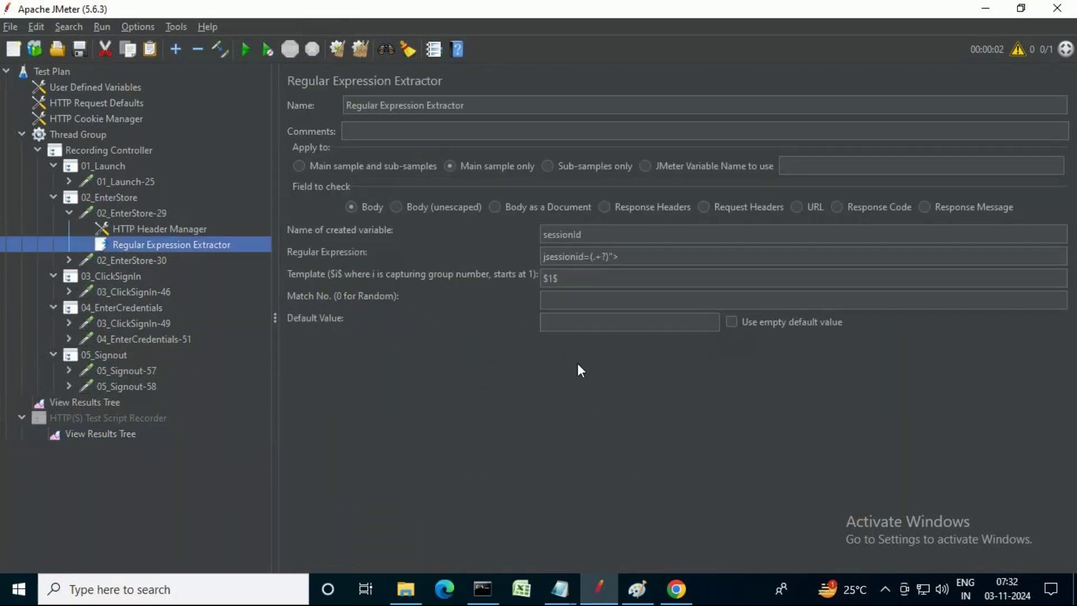
left_click(552, 294)
type("1")
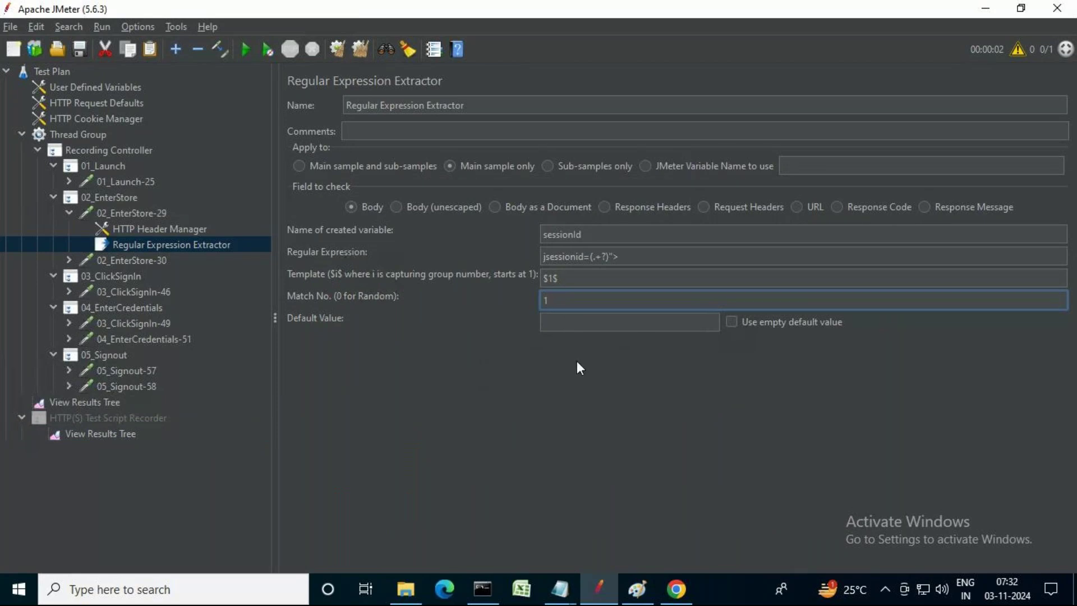
- Try 0 and -1 as the extractor's match number, then set it back to 1
left_click_drag(558, 300, 533, 300)
type("0")
key("BackSpace")
type("-1")
key("BackSpace")
key("BackSpace")
type("1")
- Set the default value for the sessionId variable to SESSION_ID_NOT_FOUND
left_click_drag(596, 234, 527, 236)
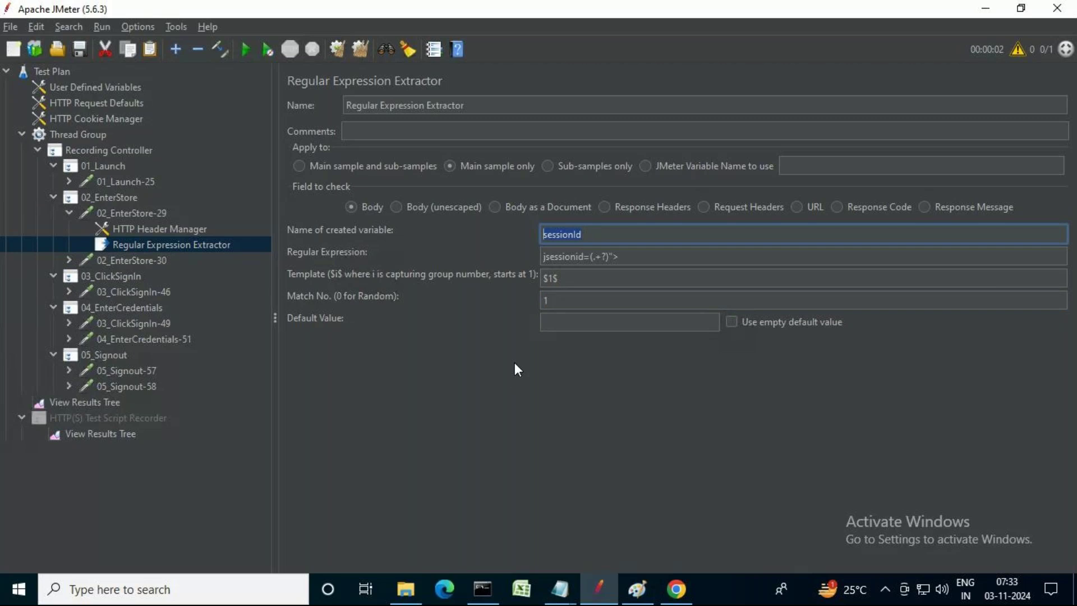
left_click(591, 324)
type("NOT_FOUND")
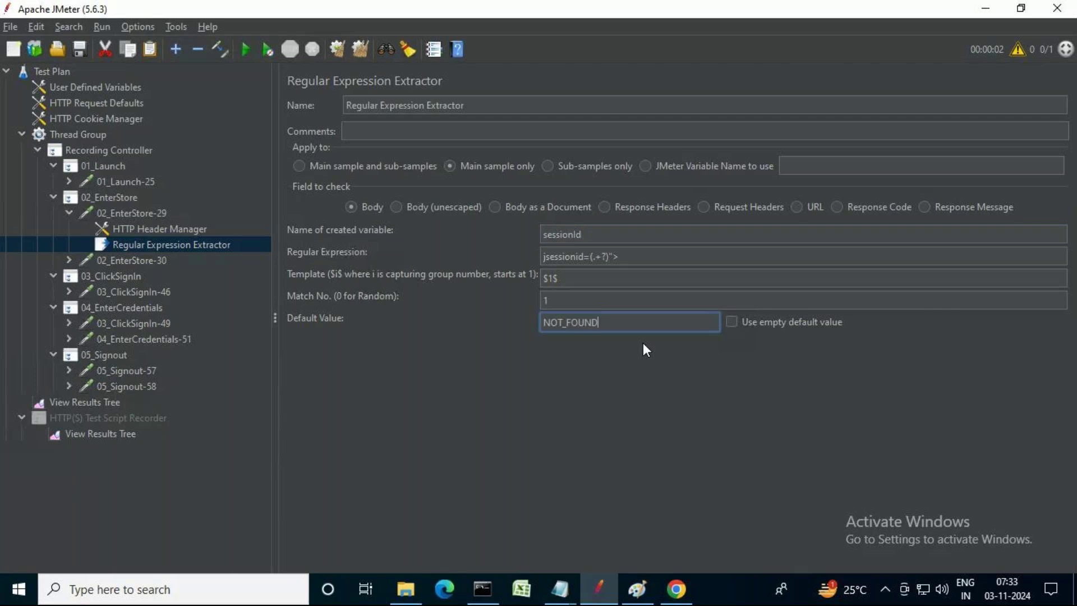
left_click_drag(600, 323, 524, 324)
key("Home")
type("$")
key("BackSpace")
type("SESSIOn")
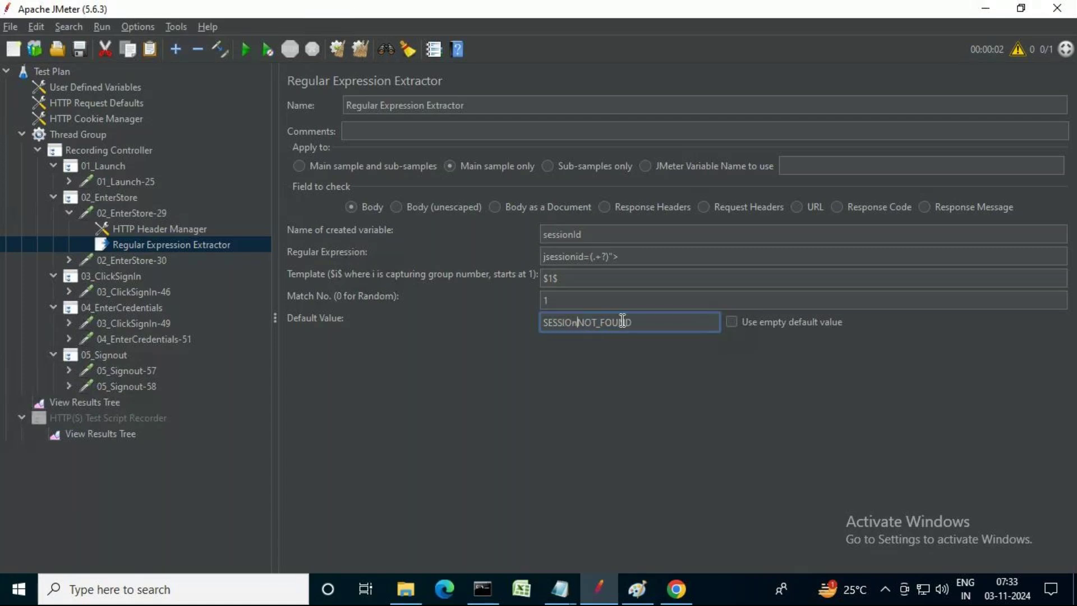
key("BackSpace")
type("NID")
key("BackSpace")
key("BackSpace")
type("_ID_")
- Highlight the extractor's variable name and default value to review how they relate
left_click(541, 234)
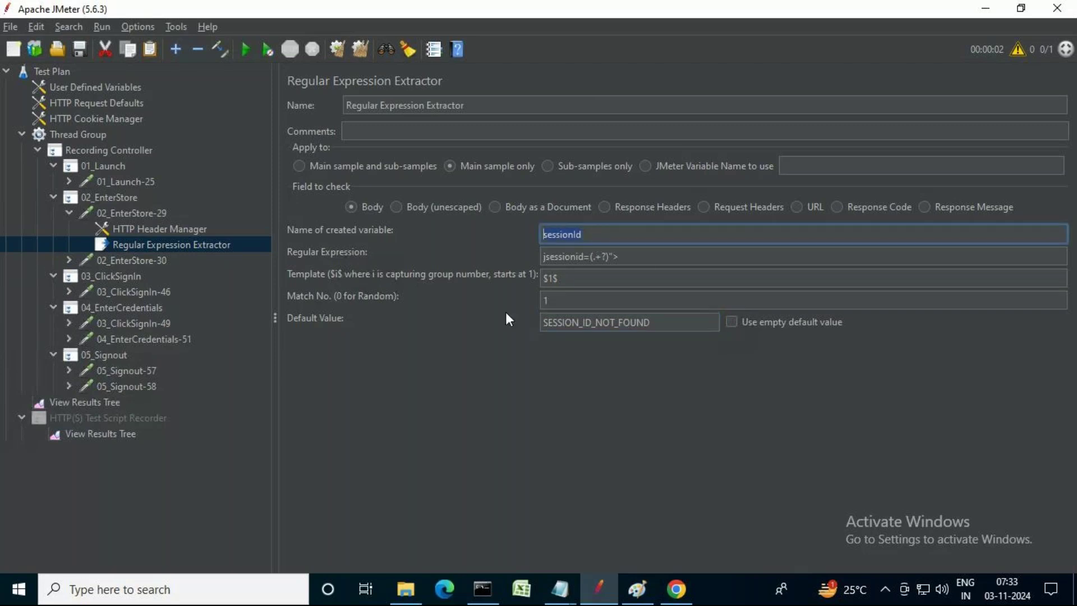
left_click(665, 324)
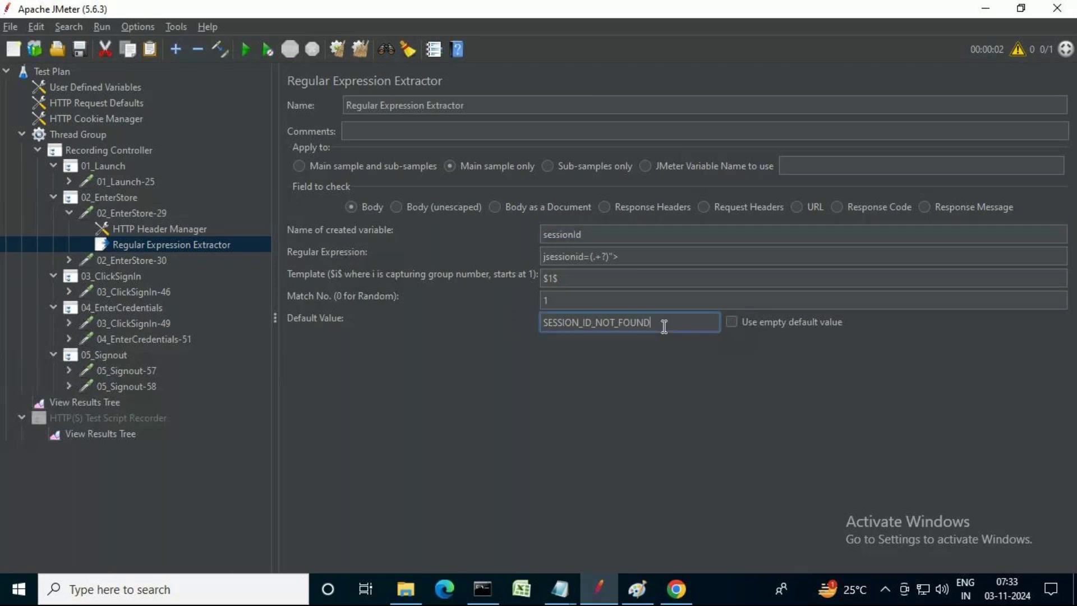
double_click(638, 327)
left_click(591, 233)
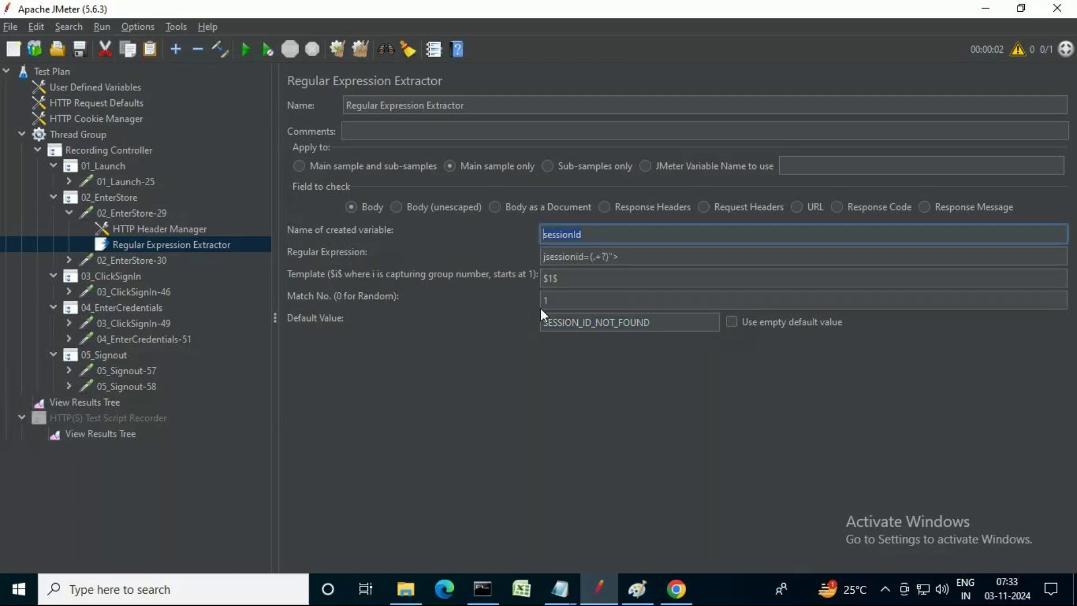
- Highlight the Req 46 heading in the correlation notes' before-correlation section, then return to JMeter
mouse_move(560, 589)
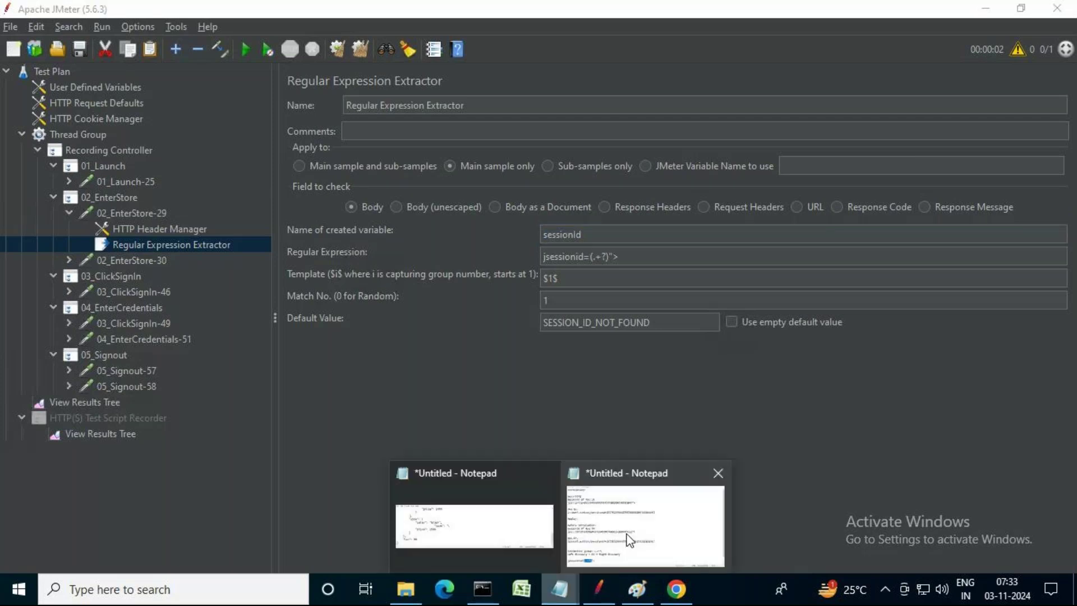
left_click(642, 517)
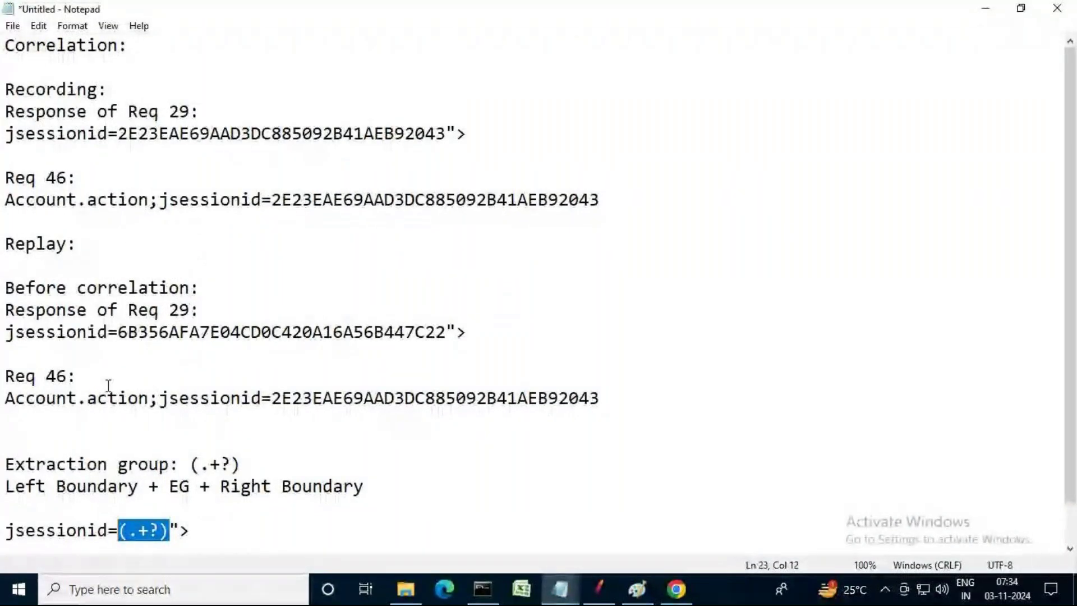
left_click_drag(101, 376, 22, 393)
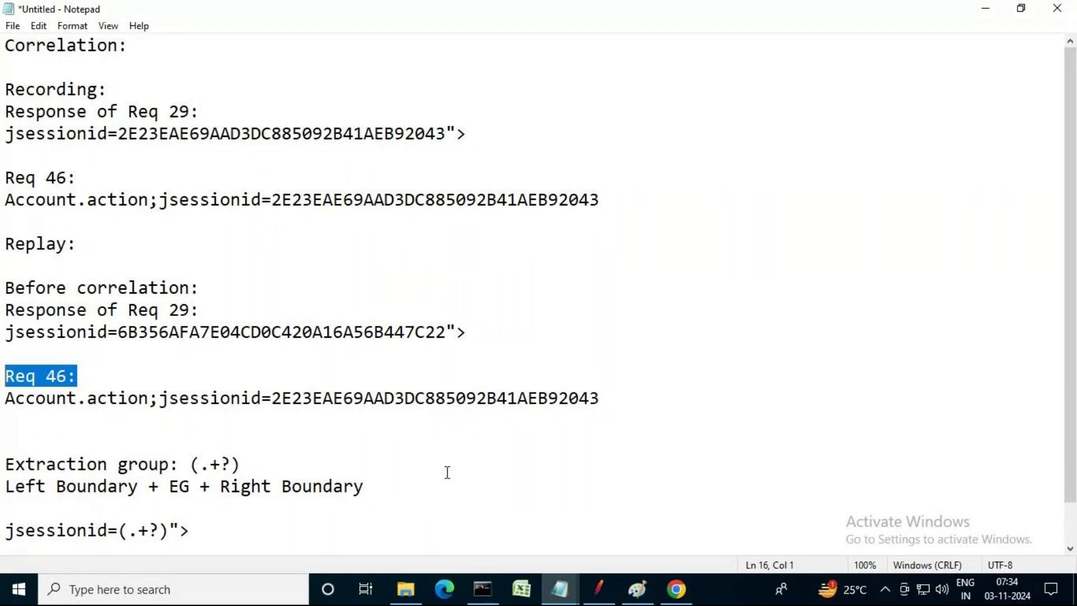
left_click(595, 586)
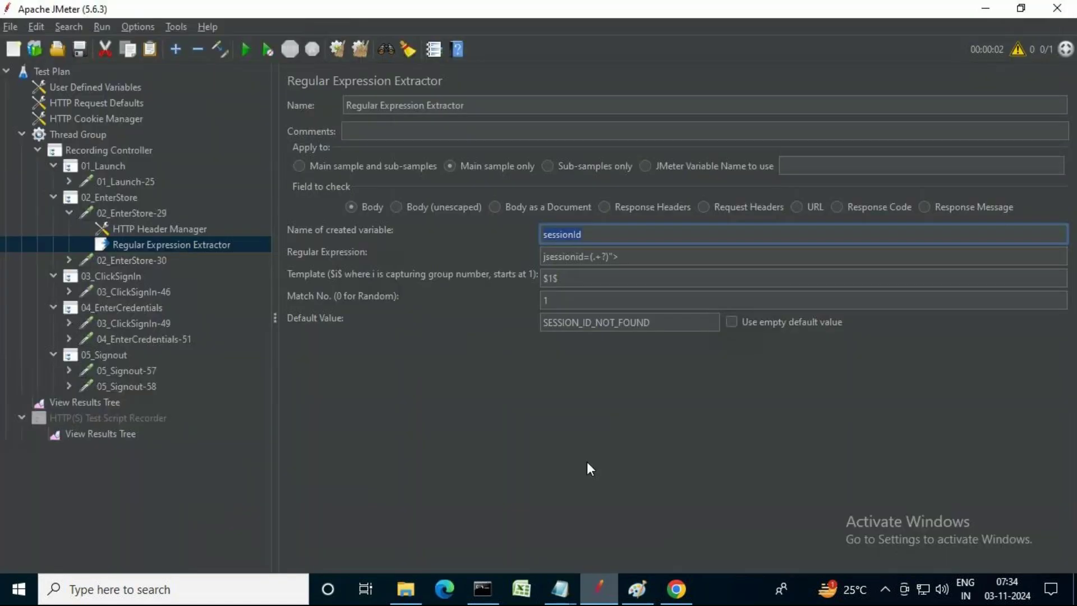
- Search the whole test plan tree for the recorded jsessionid value copied from the Notepad notes, expanding the matching nodes
left_click(380, 50)
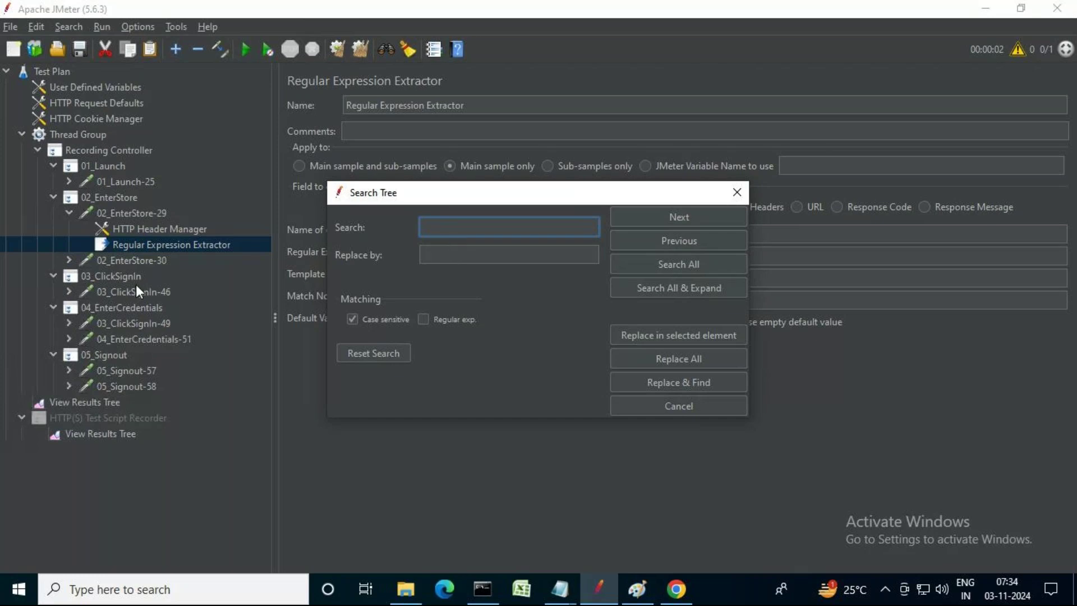
left_click(560, 589)
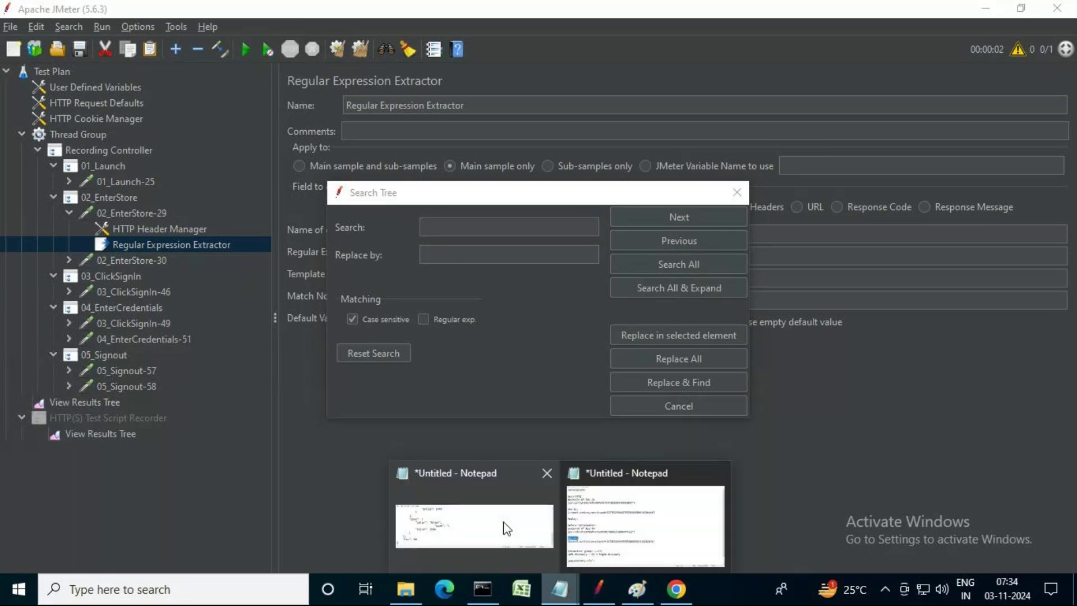
left_click(646, 526)
left_click_drag(446, 134, 120, 130)
key("ctrl+c")
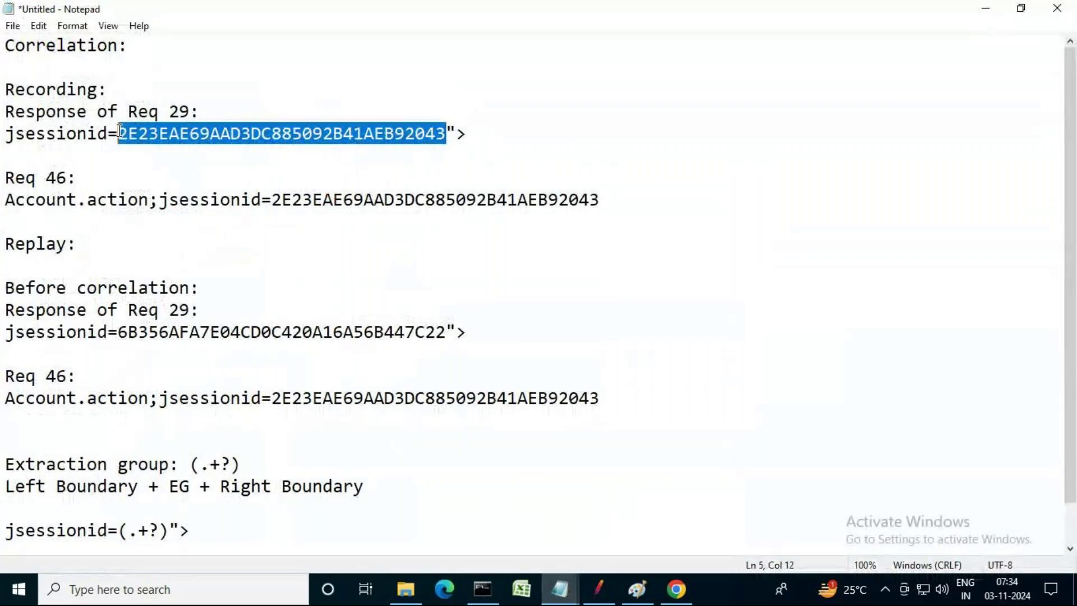
left_click(599, 589)
left_click(481, 226)
key("ctrl+v")
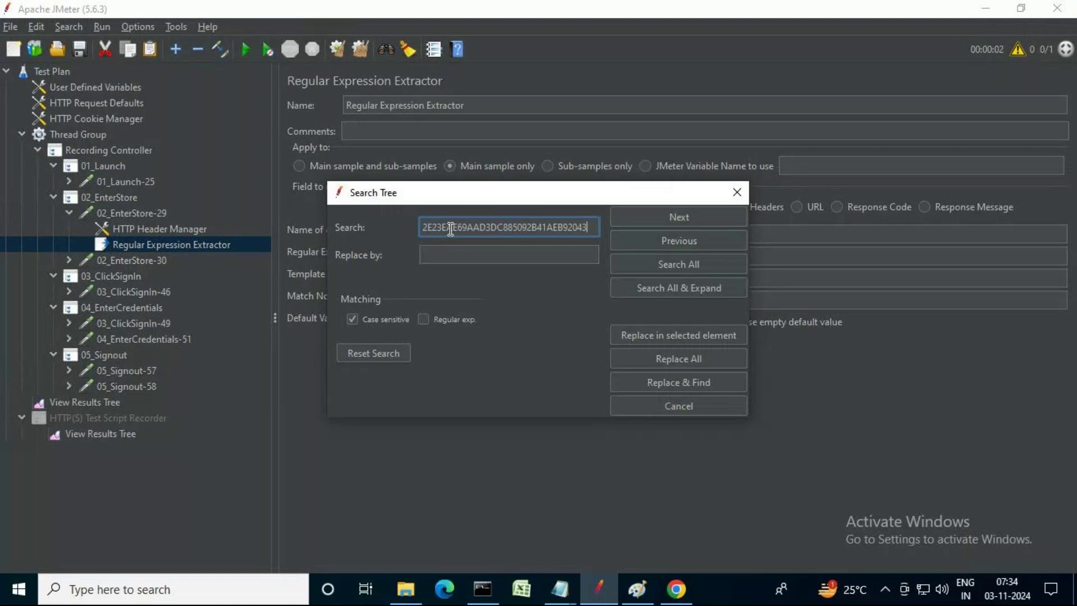
left_click(686, 288)
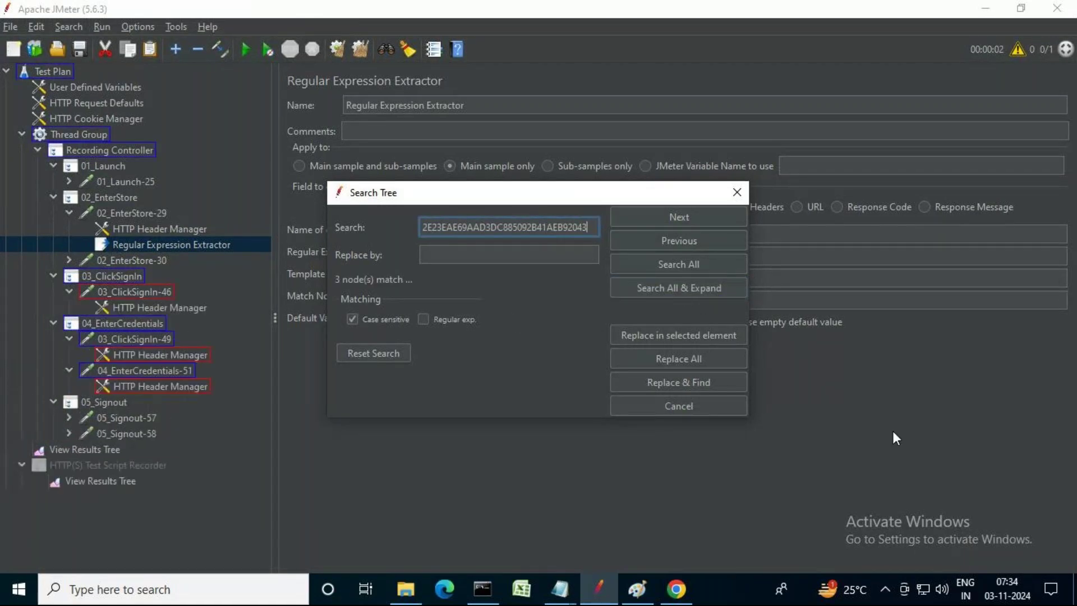
- Inspect the recorded session ID in 03_ClickSignIn-46 and in the header managers of 03_ClickSignIn-49 and 04_EnterCredentials-51
left_click(741, 193)
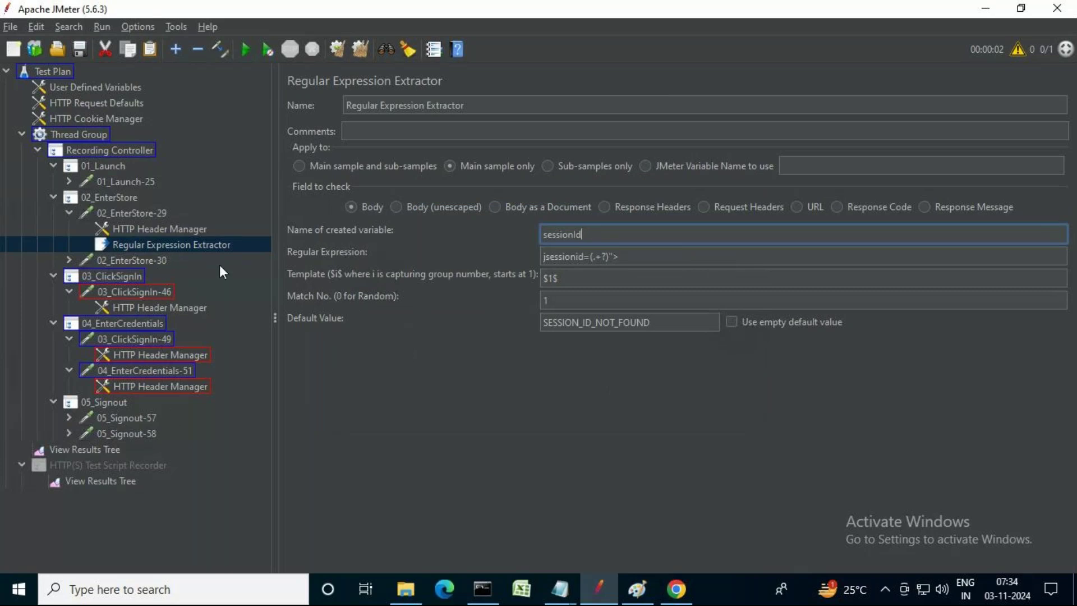
left_click(163, 295)
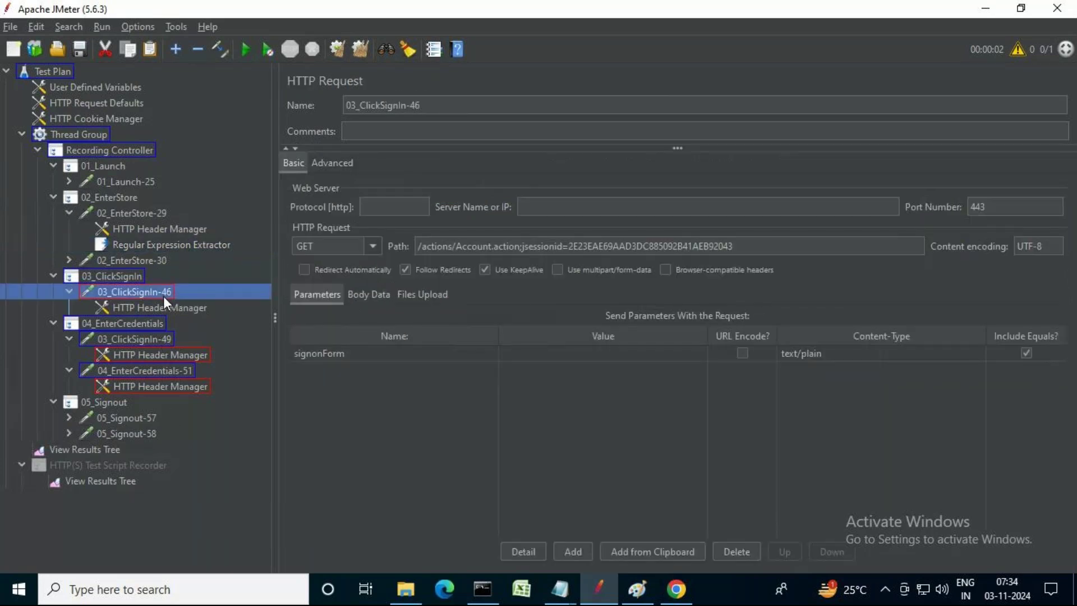
left_click(179, 356)
left_click(178, 389)
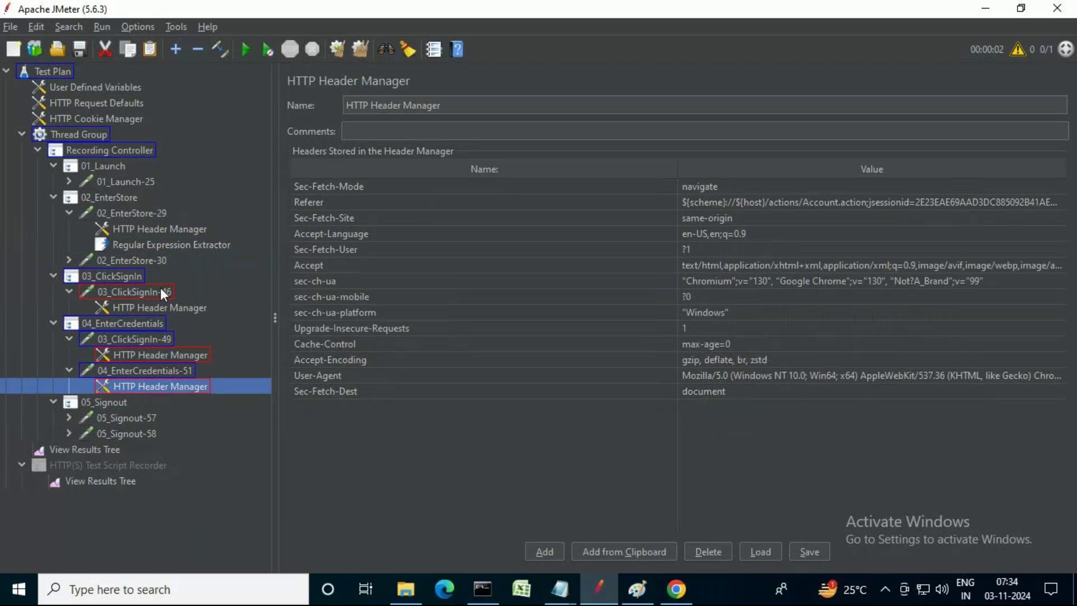
left_click(253, 292)
left_click(385, 49)
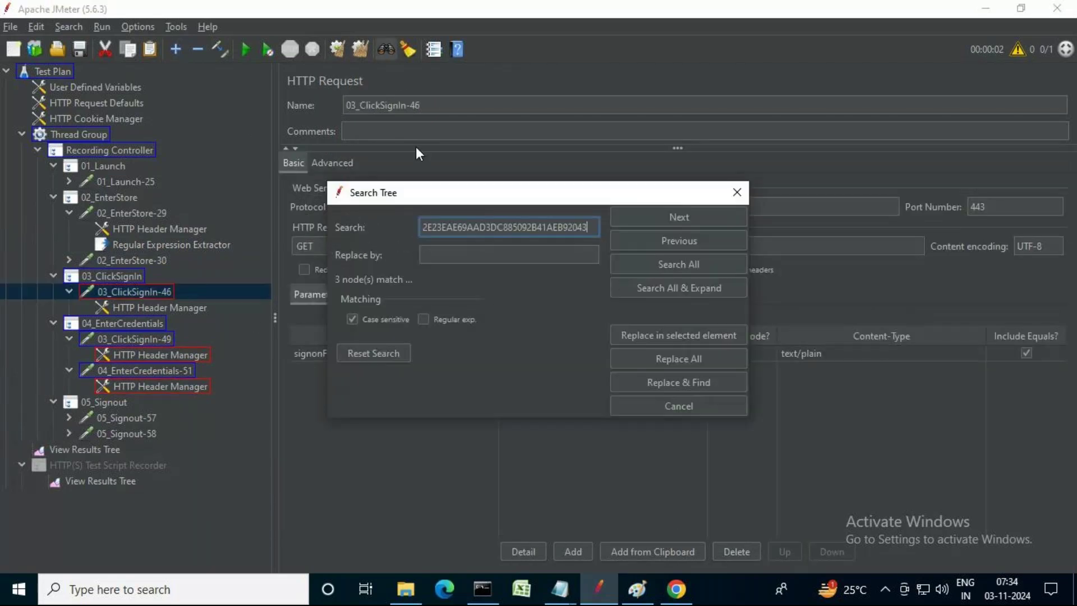
left_click(460, 256)
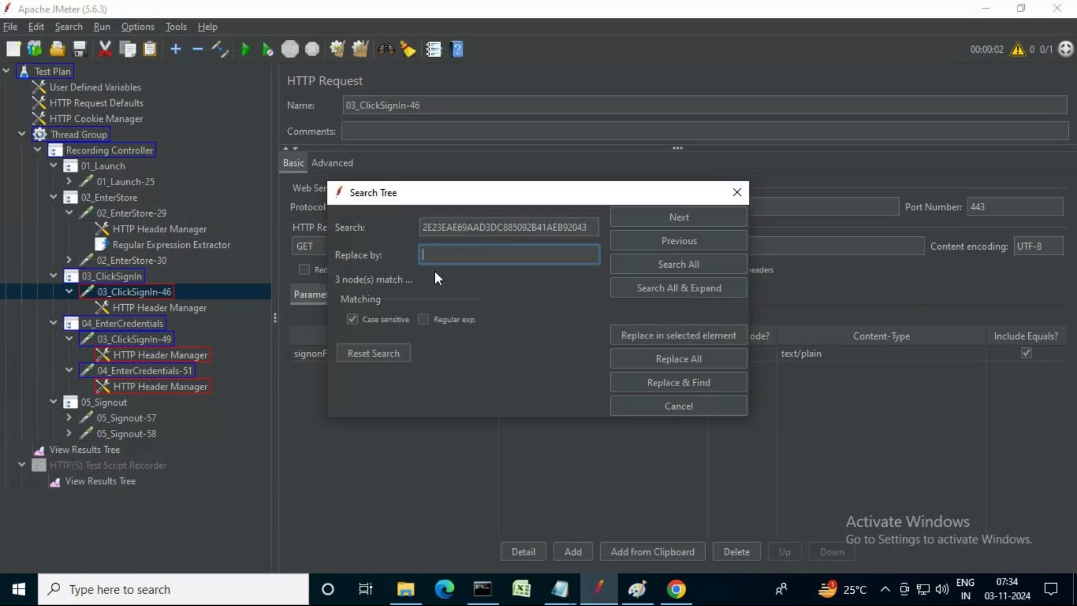
left_click(736, 194)
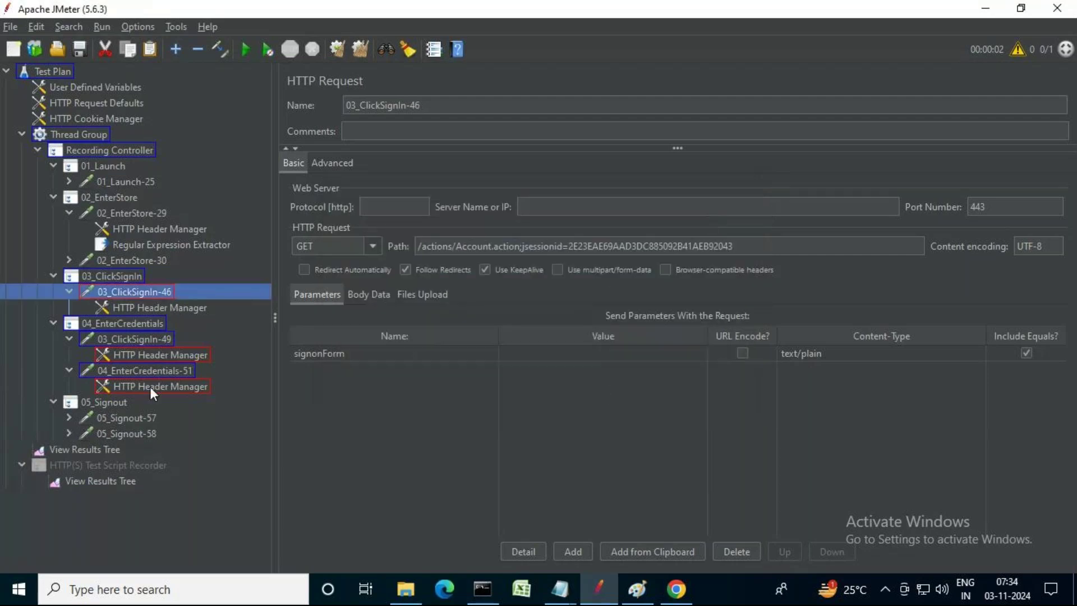
- Add the line "JMeter variable syntax: ${variableName}" at the end of the Notepad correlation notes
left_click(705, 254)
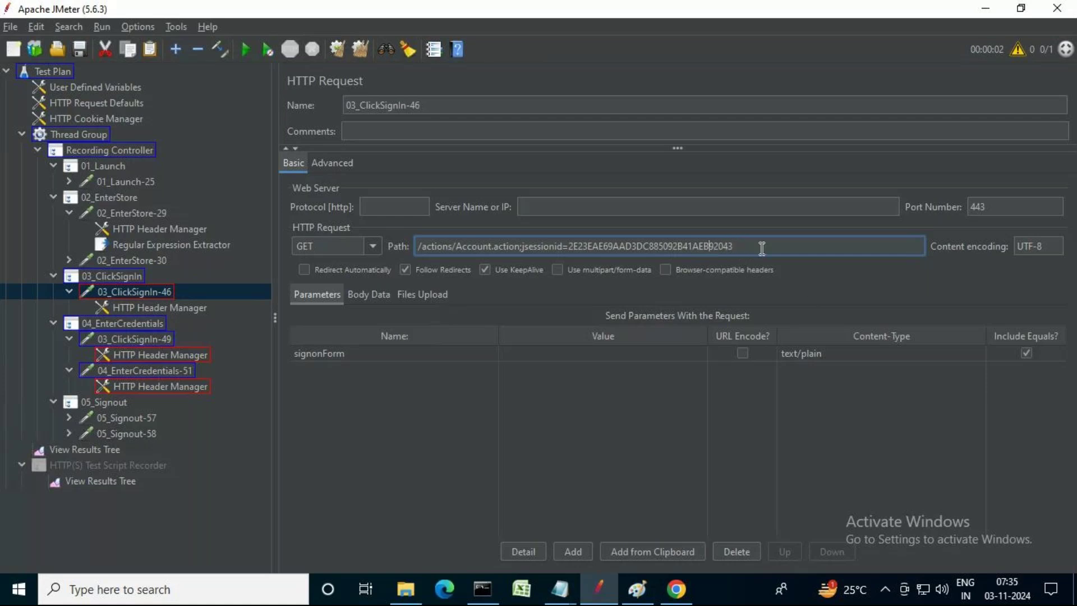
left_click(560, 595)
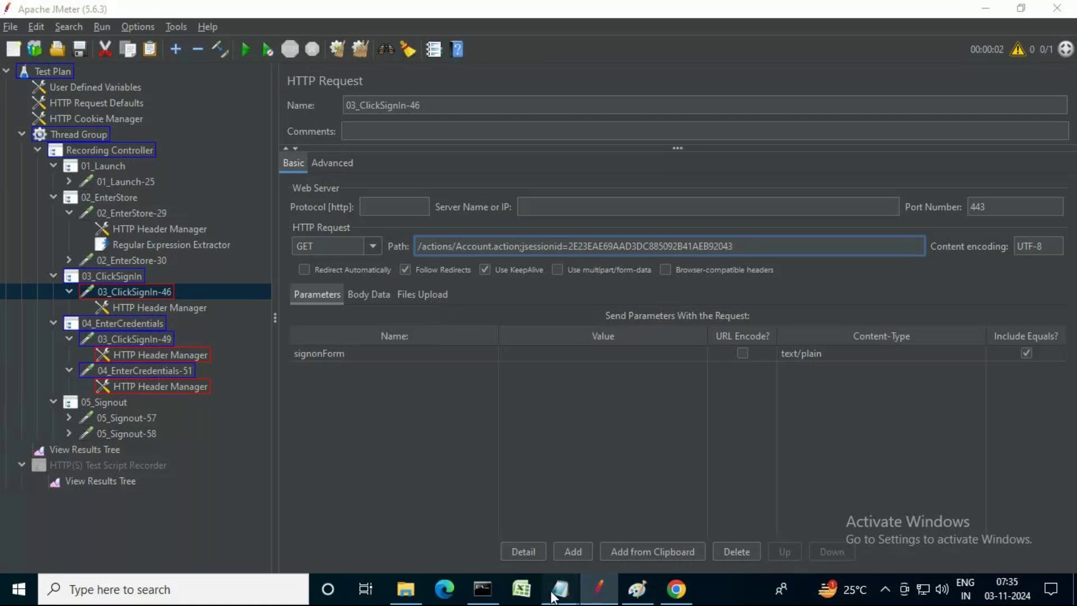
scroll(480, 413, "down", 1)
left_click(262, 524)
key("Return")
key("Return")
type("JMe")
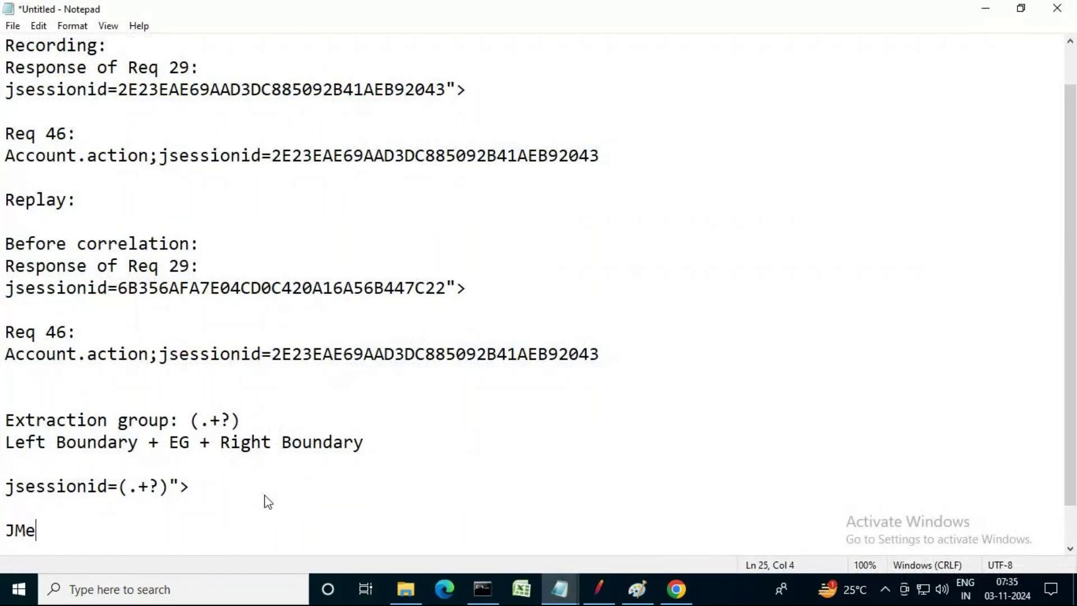
type("ter vari")
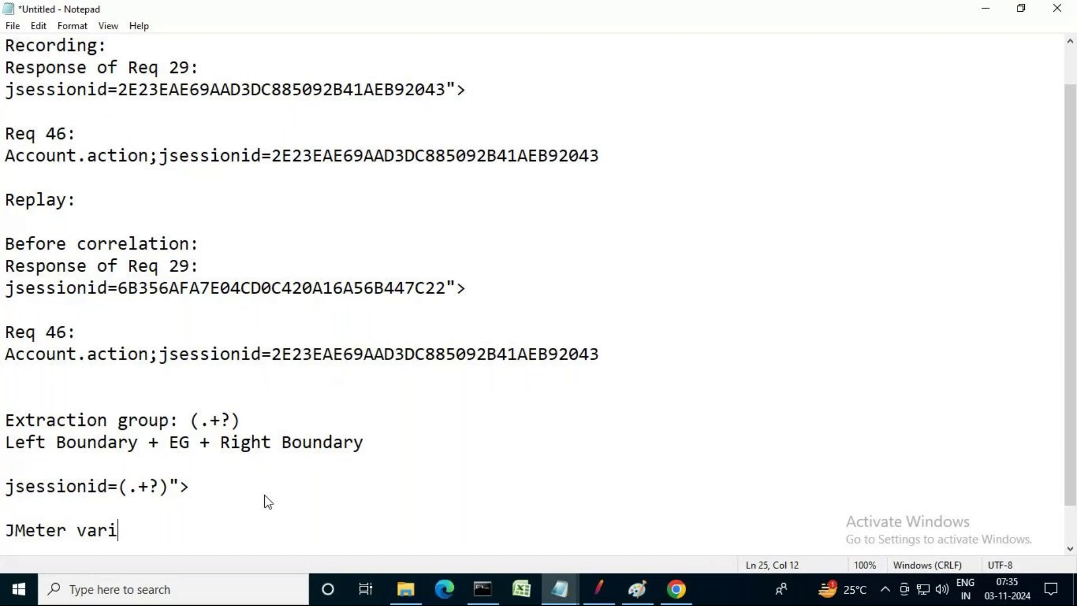
type("able syn")
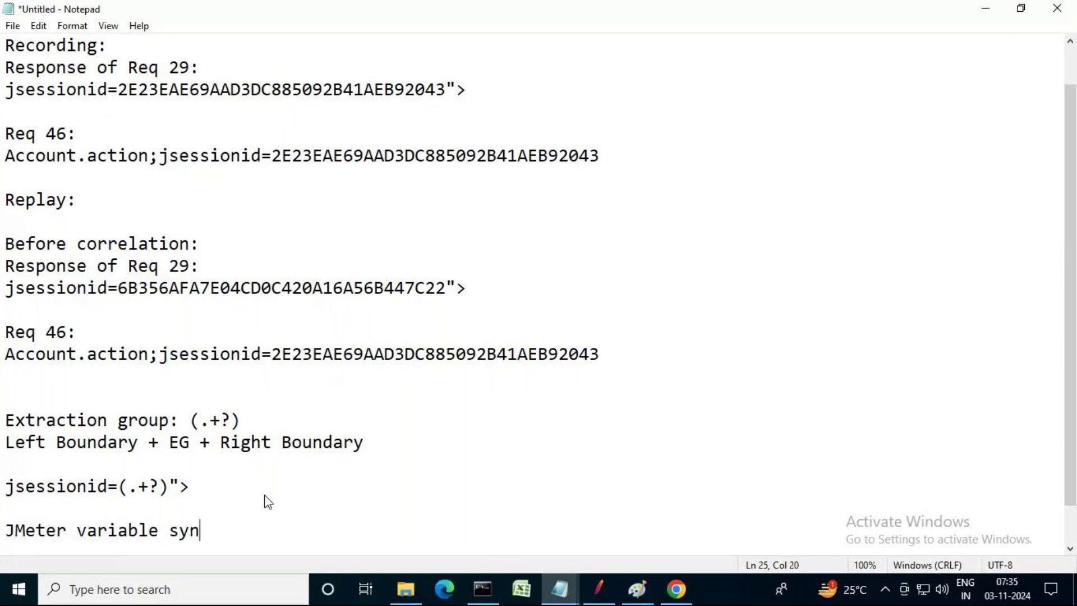
type("tax: ${vari")
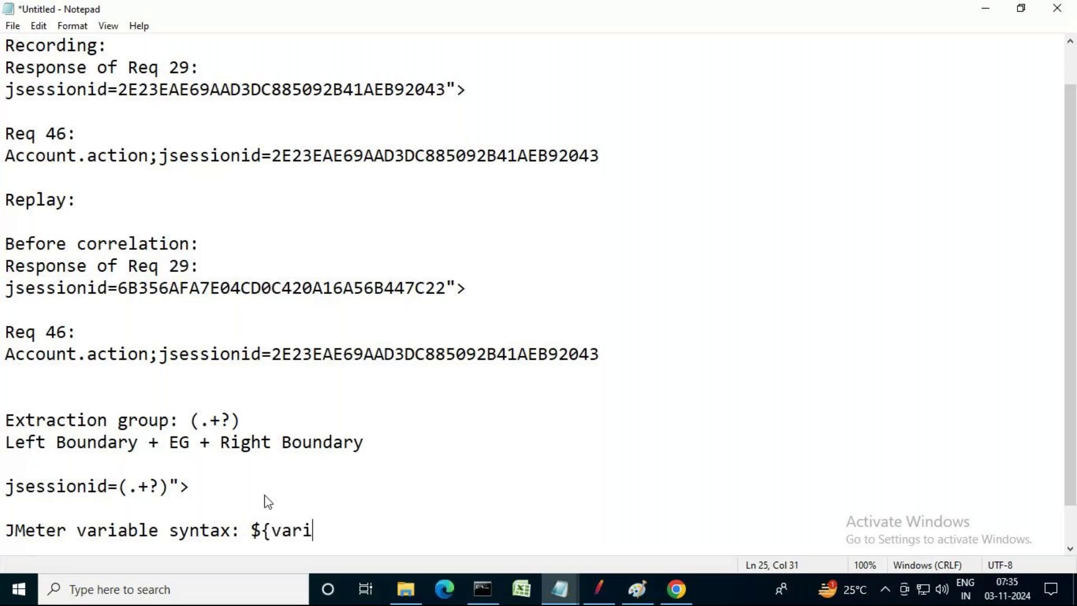
type("ableName")
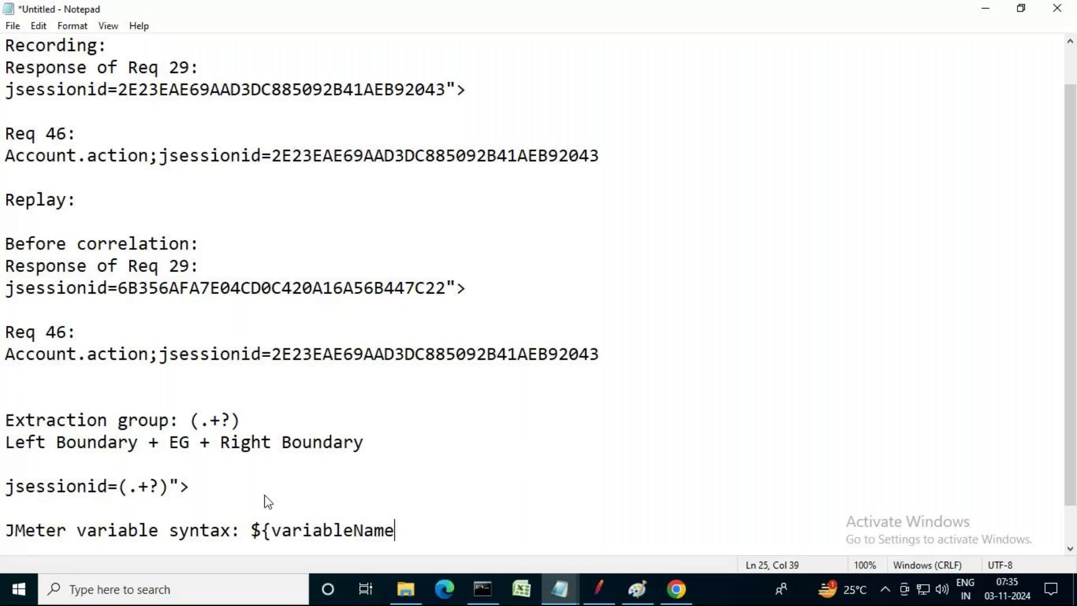
type("}")
- Check the extractor's variable name in JMeter, change the syntax note in Notepad to ${sessionId}, and copy that expression
left_click(598, 589)
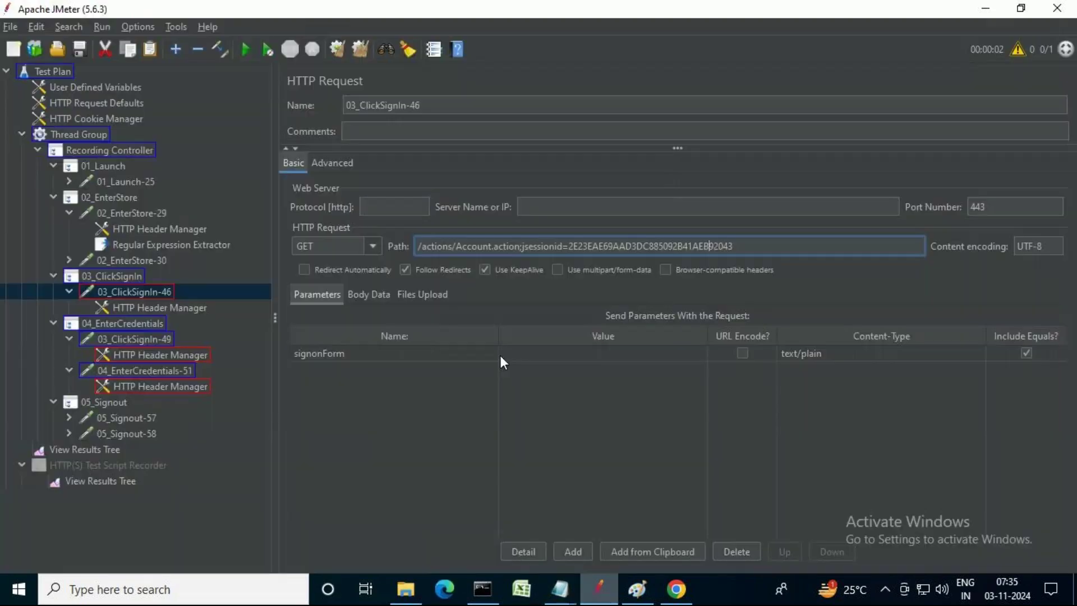
left_click(167, 248)
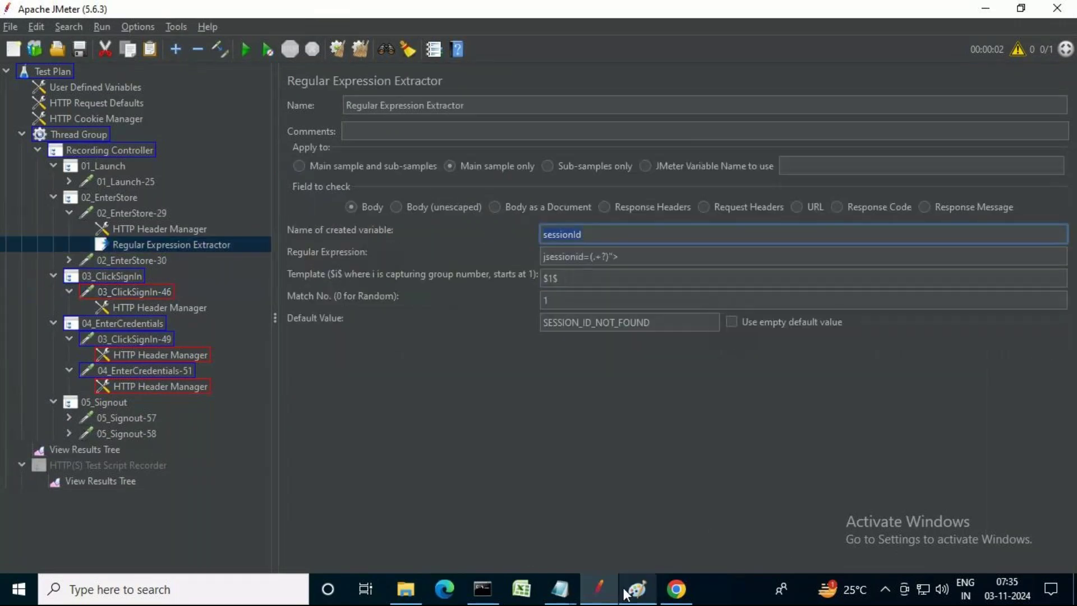
left_click(560, 589)
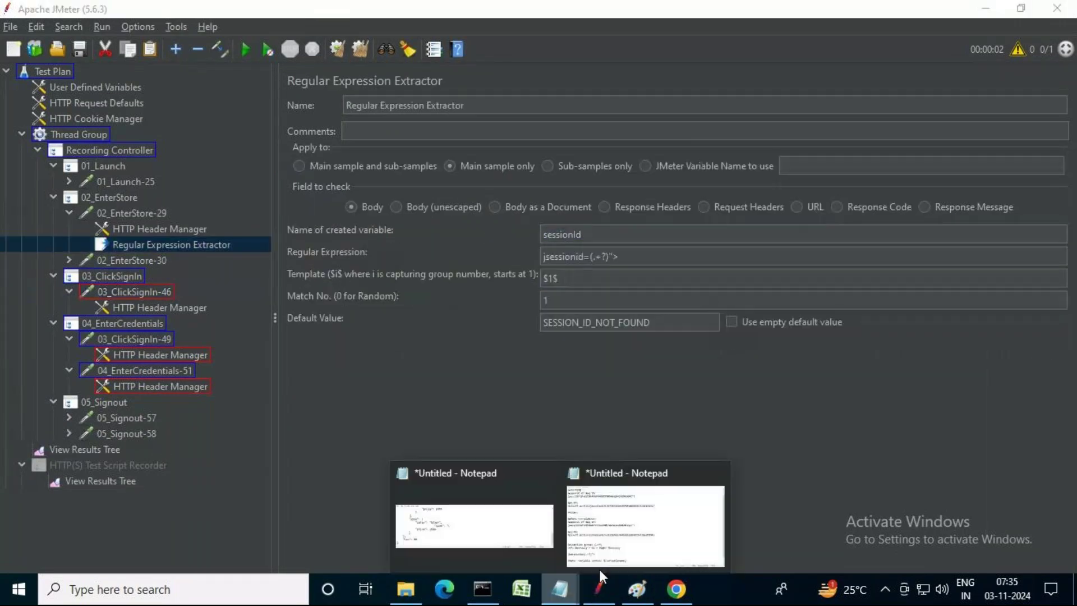
left_click(637, 544)
left_click_drag(395, 531, 273, 532)
type("sessionId")
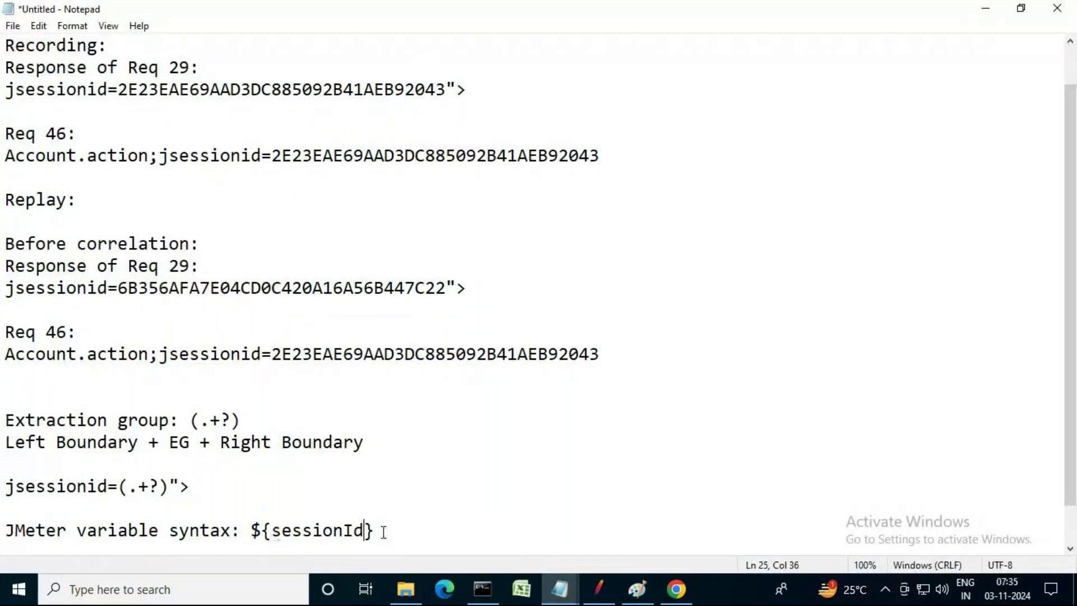
left_click_drag(383, 531, 251, 530)
key("ctrl+c")
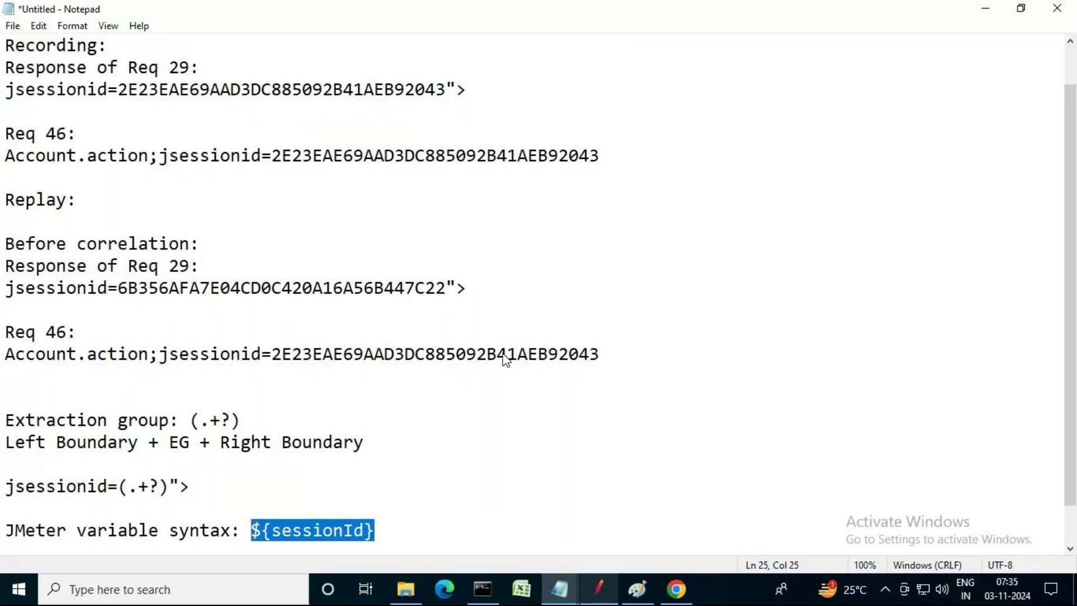
- Replace the recorded session ID in the path of the 03_ClickSignIn-46 request in JMeter with ${sessionId}
left_click(587, 587)
left_click(151, 290)
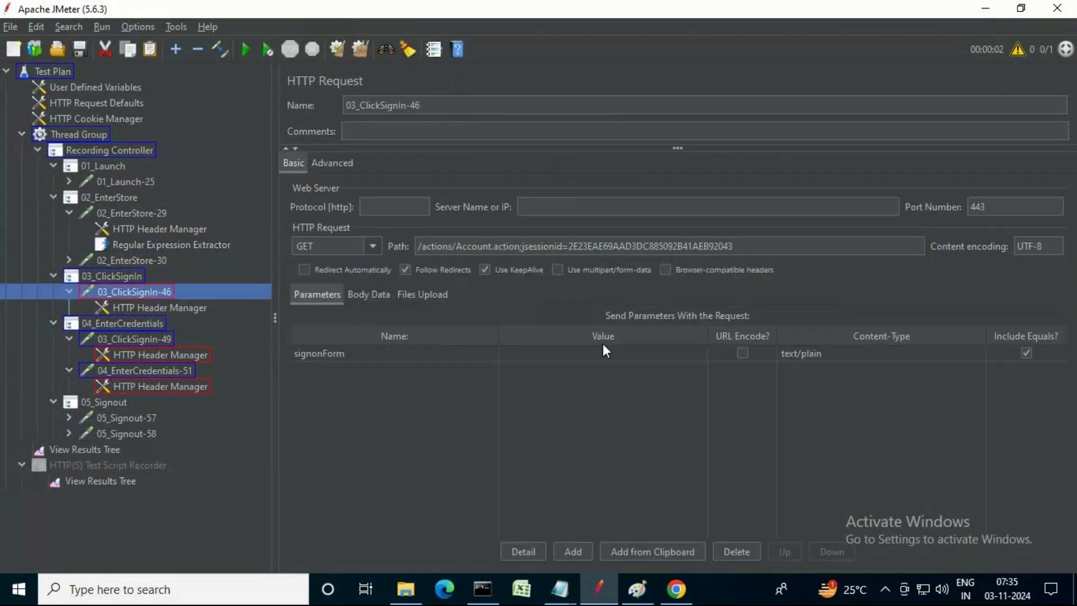
left_click_drag(732, 247, 568, 247)
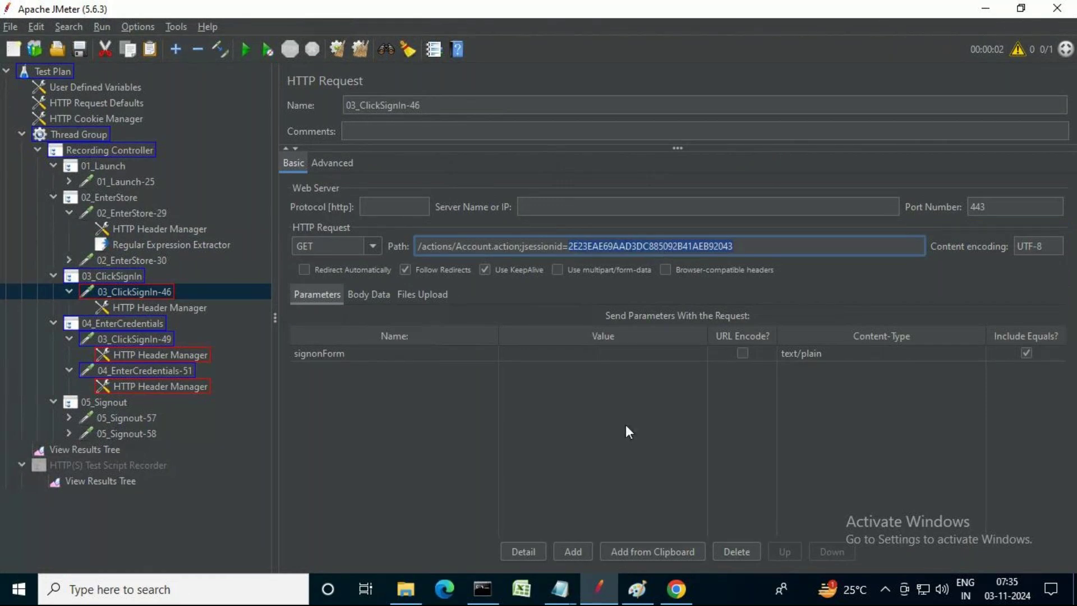
key("ctrl+v")
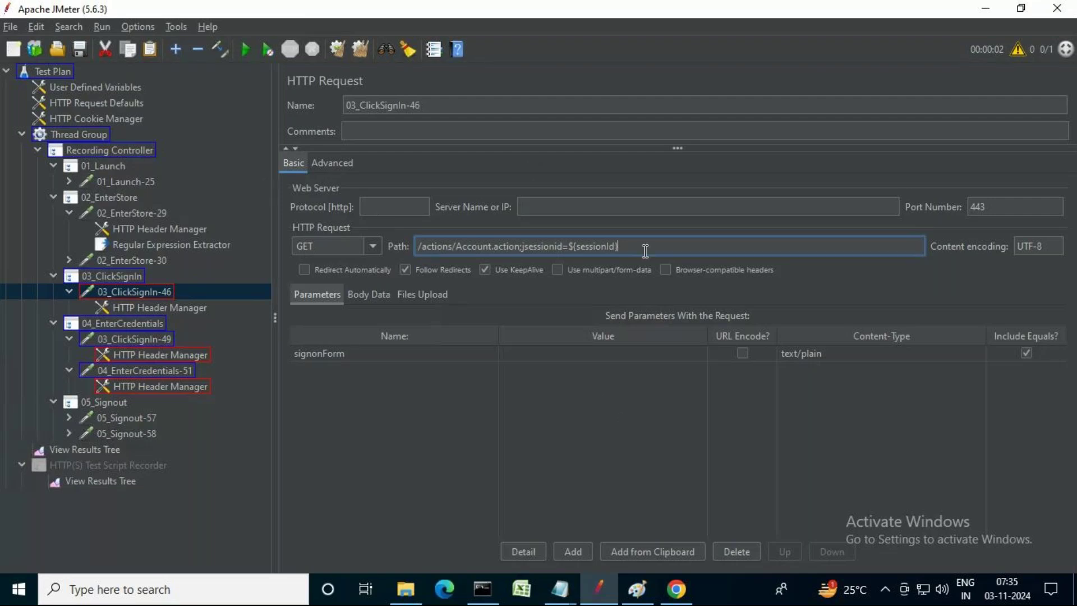
- Replace the recorded session ID in the Referer header of 03_ClickSignIn-49's HTTP Header Manager with ${sessionId}
left_click(168, 355)
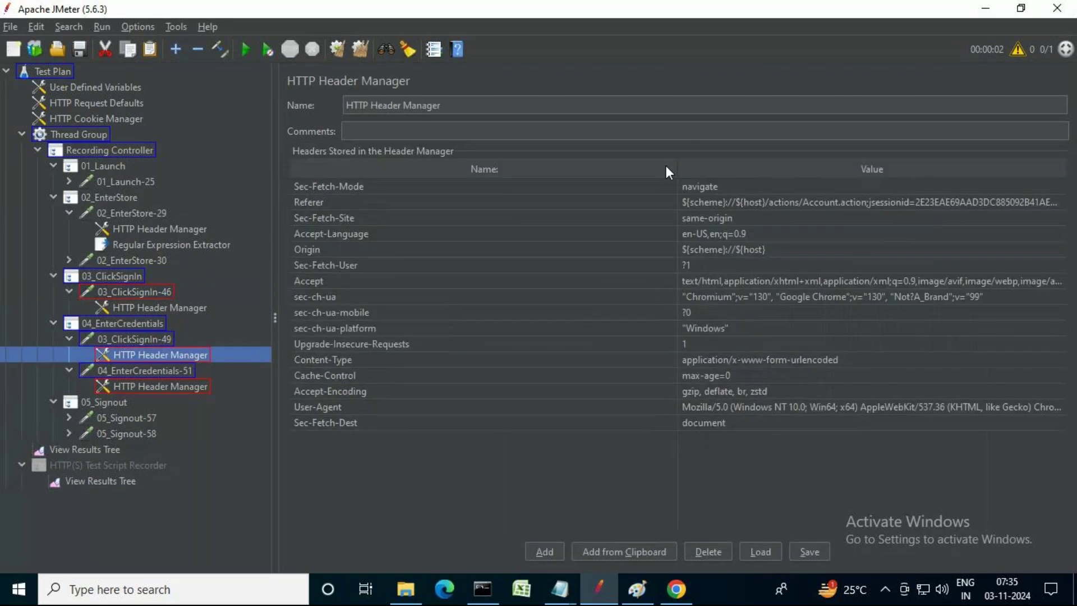
left_click_drag(676, 170, 473, 175)
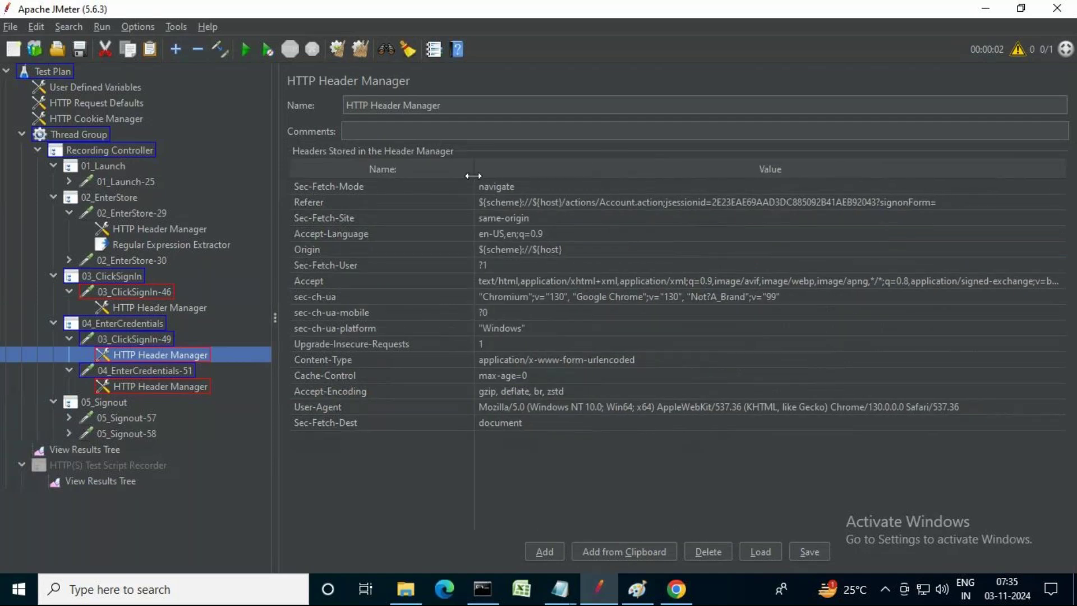
double_click(810, 202)
double_click(855, 202)
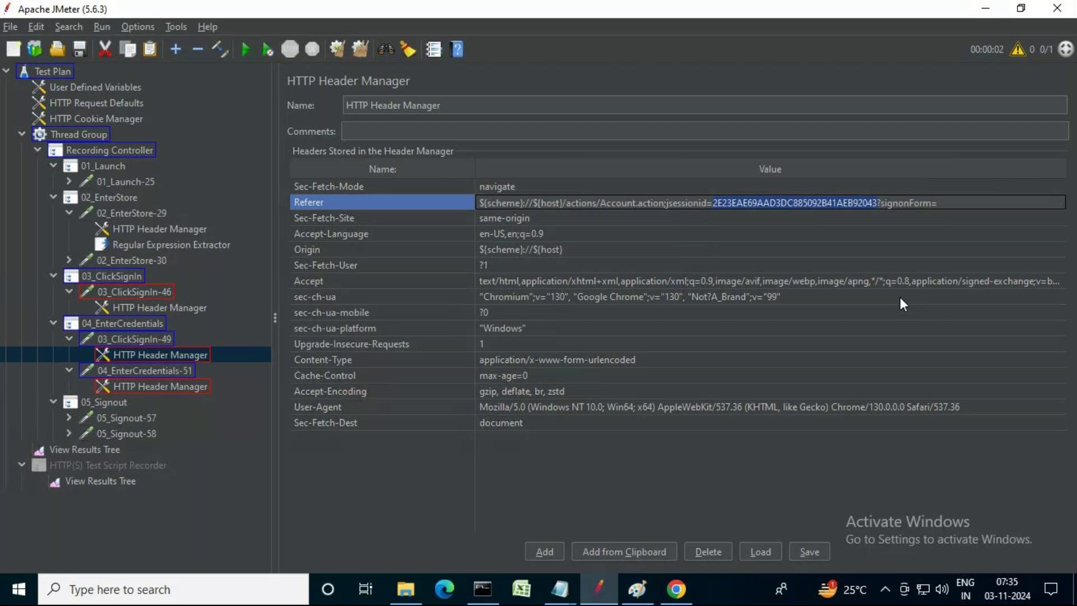
type("${sessionId}")
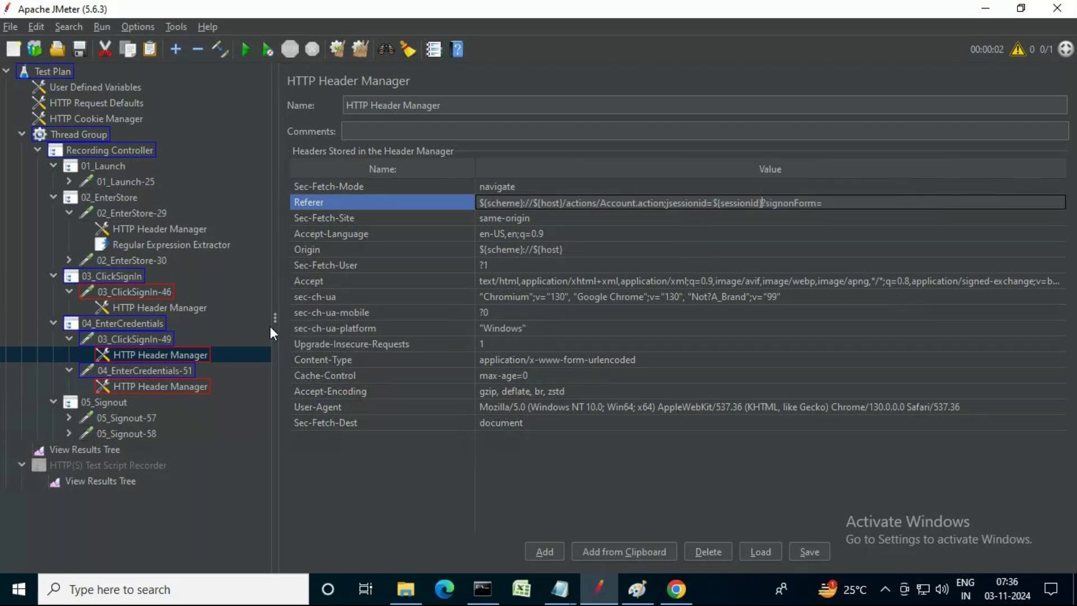
- Replace the recorded session ID in the Referer header of 04_EnterCredentials-51's HTTP Header Manager with ${sessionId}
left_click(246, 384)
double_click(859, 204)
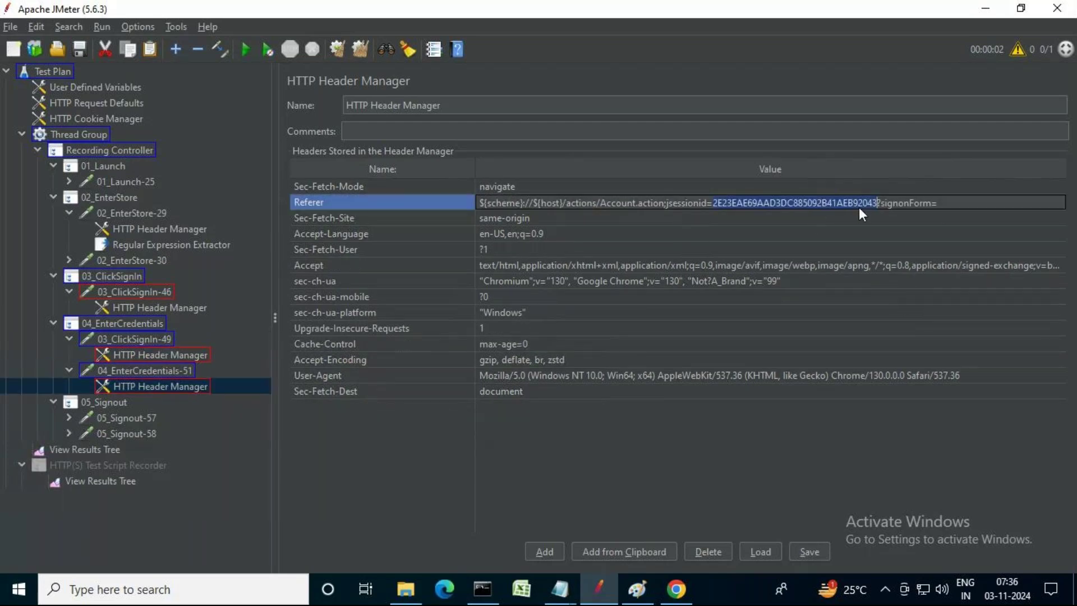
type("${sessionId}")
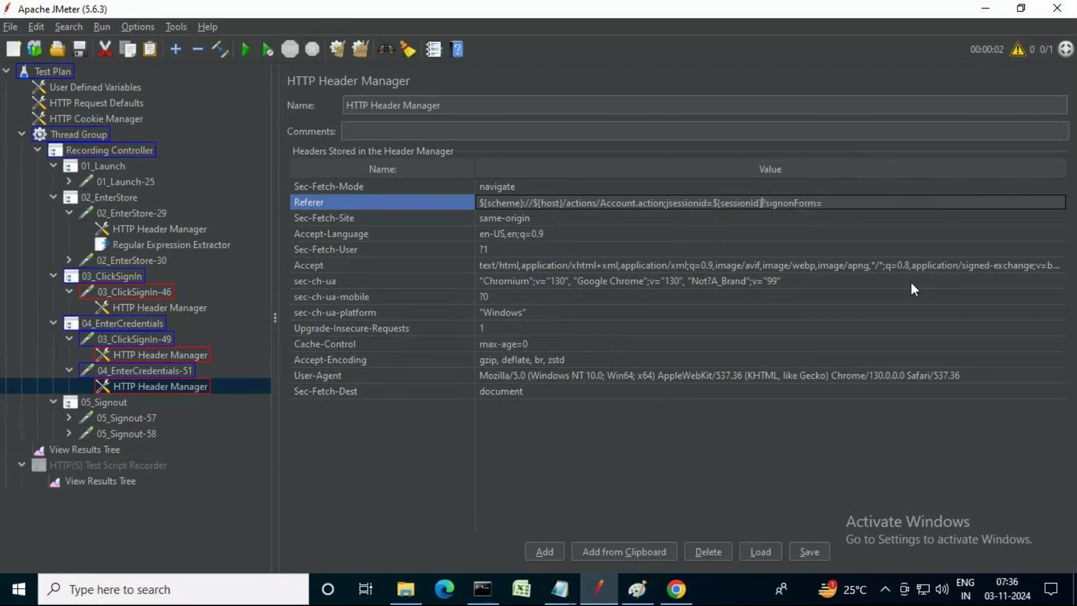
- Review the ${sessionId} replacements in the 03_ClickSignIn-46 path and in the Referer headers of 03_ClickSignIn-49 and 04_EnterCredentials-51
left_click(187, 355)
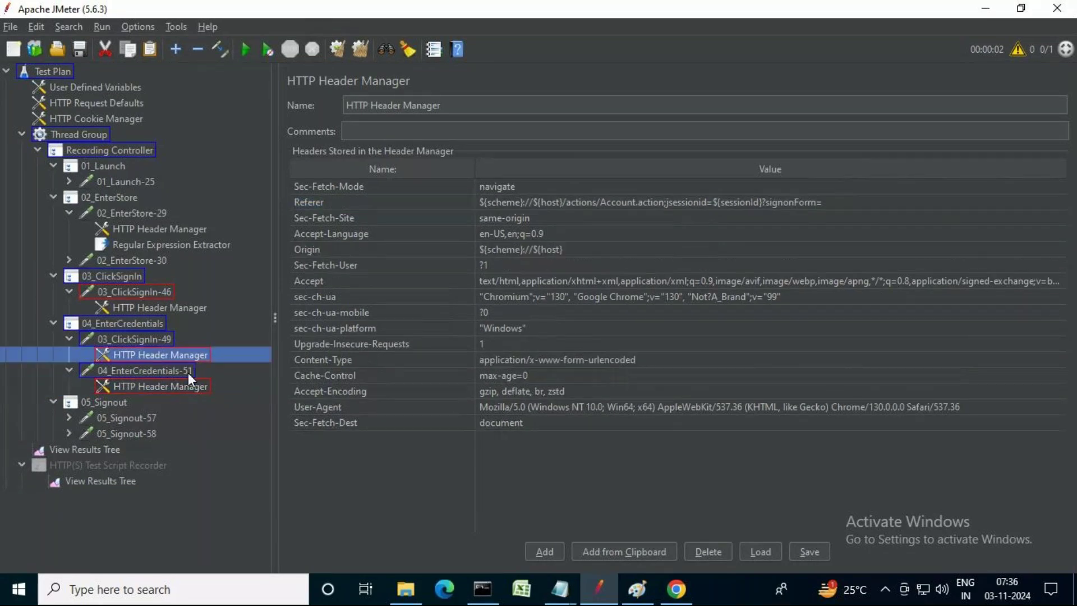
left_click(192, 386)
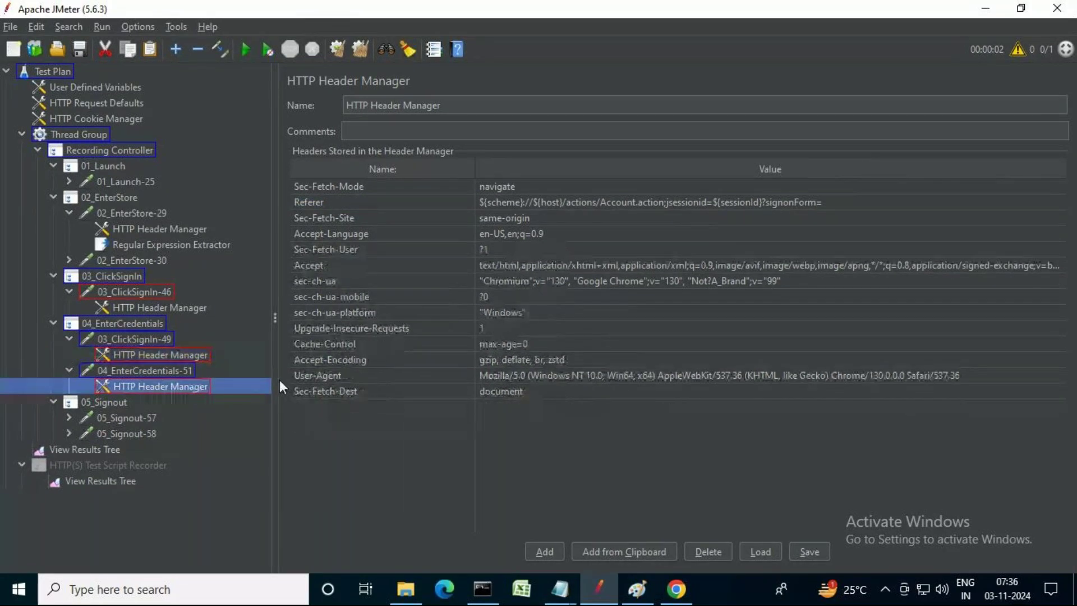
left_click(163, 292)
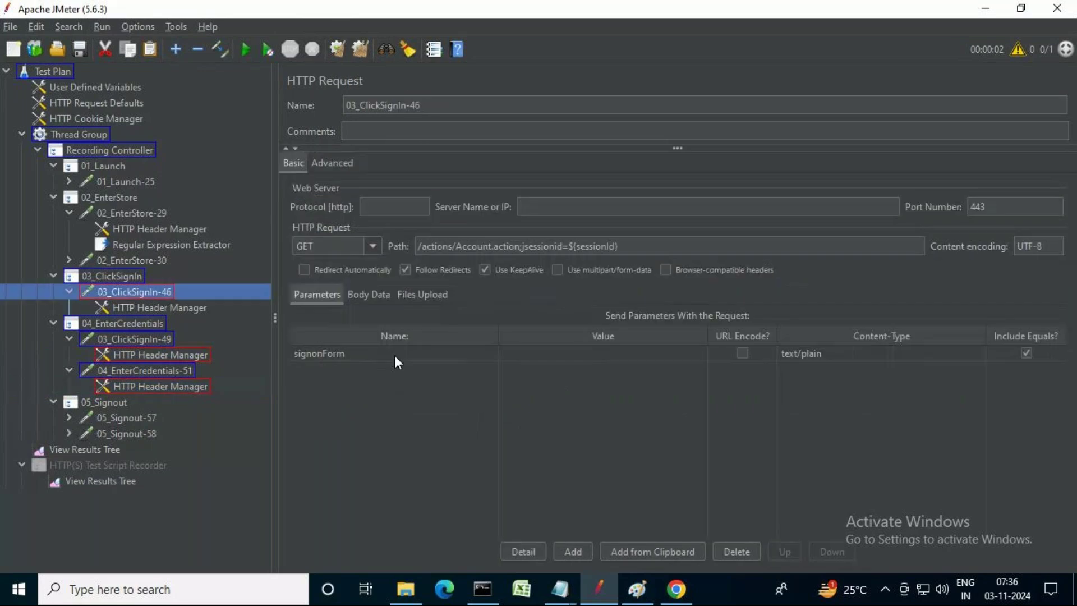
left_click(150, 356)
left_click(146, 387)
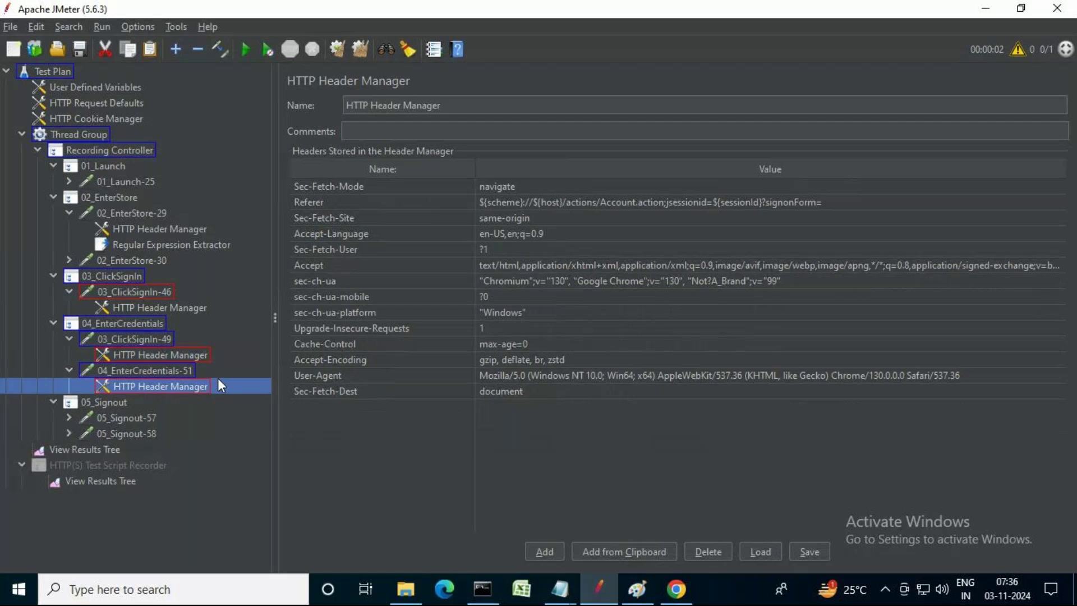
- Run the test plan with View Results Tree open to collect the replay results
left_click(103, 448)
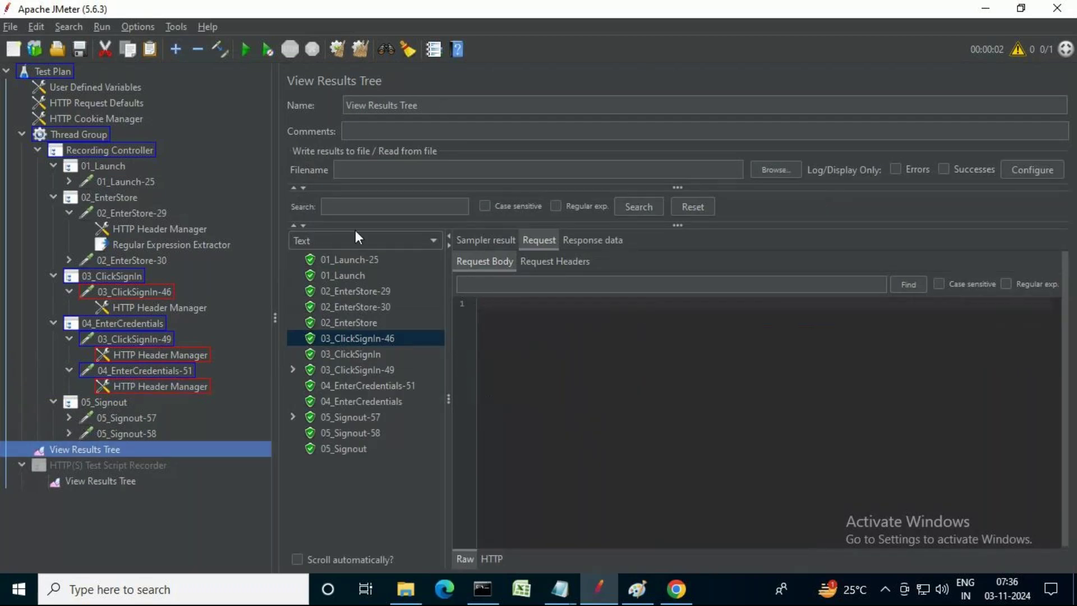
left_click(247, 49)
left_click(245, 49)
left_click(547, 330)
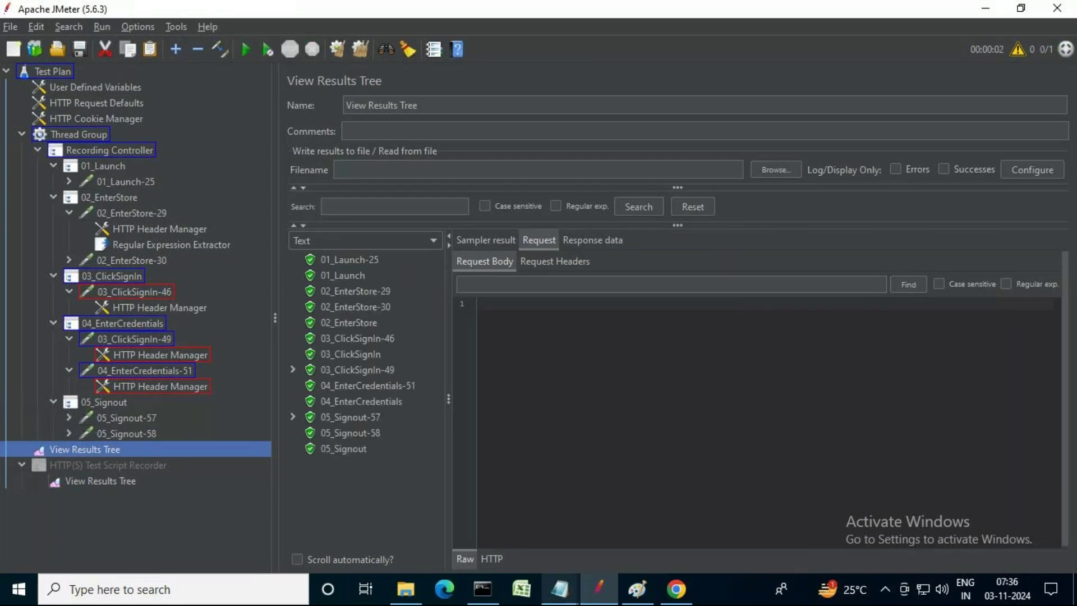
- In the Notepad notes, insert blank lines above the extraction group notes and place a copy of the whole "Before correlation:" block there
mouse_move(560, 589)
left_click(659, 516)
scroll(226, 323, "down", 1)
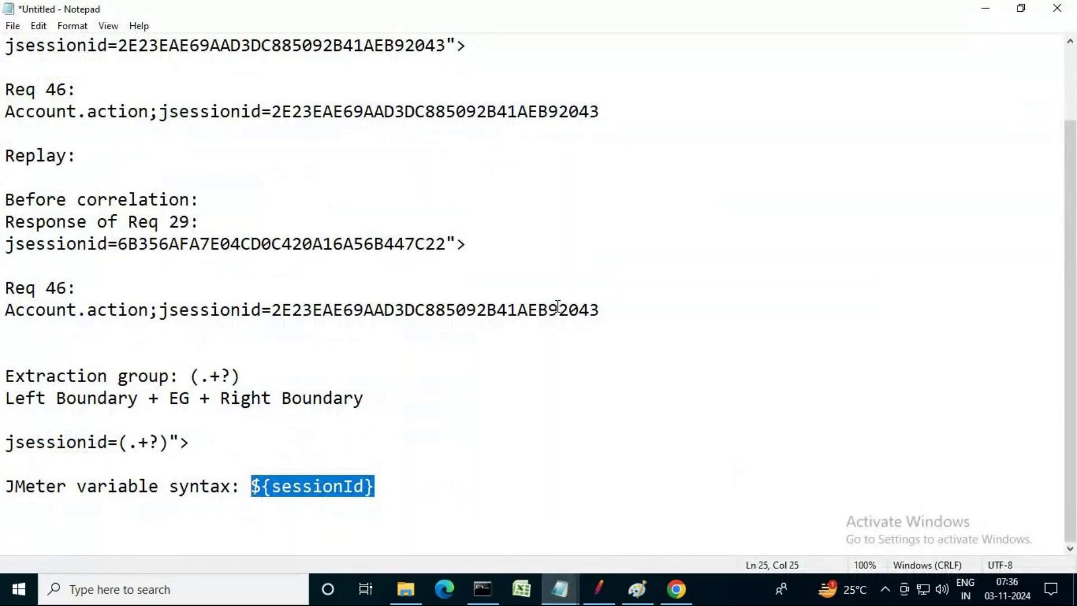
left_click(614, 312)
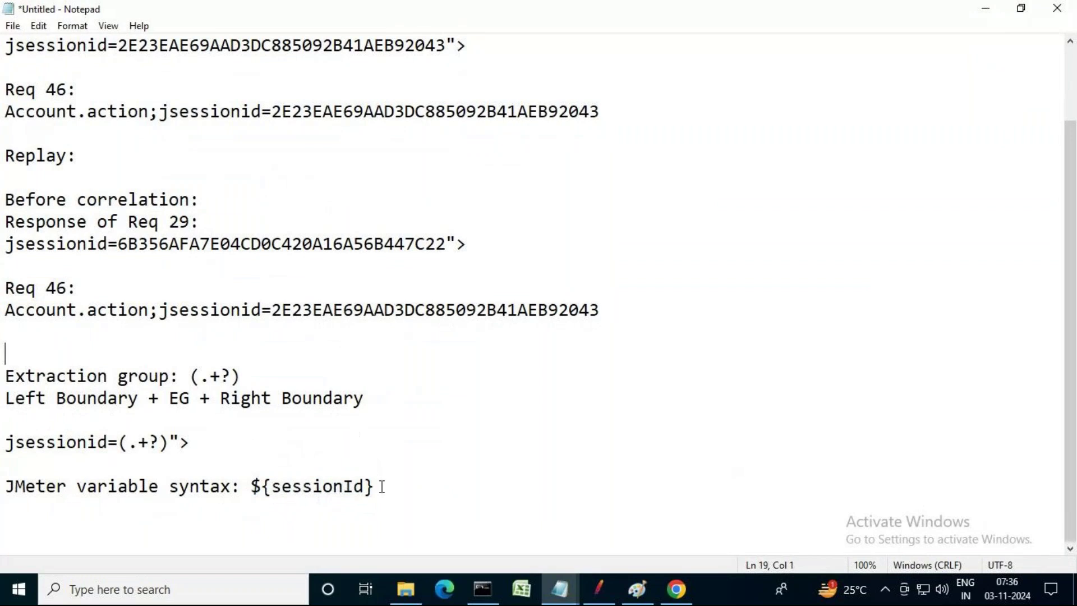
key("Return")
key("Return")
key("Return")
key("Return")
key("Return")
key("Return")
key("Return")
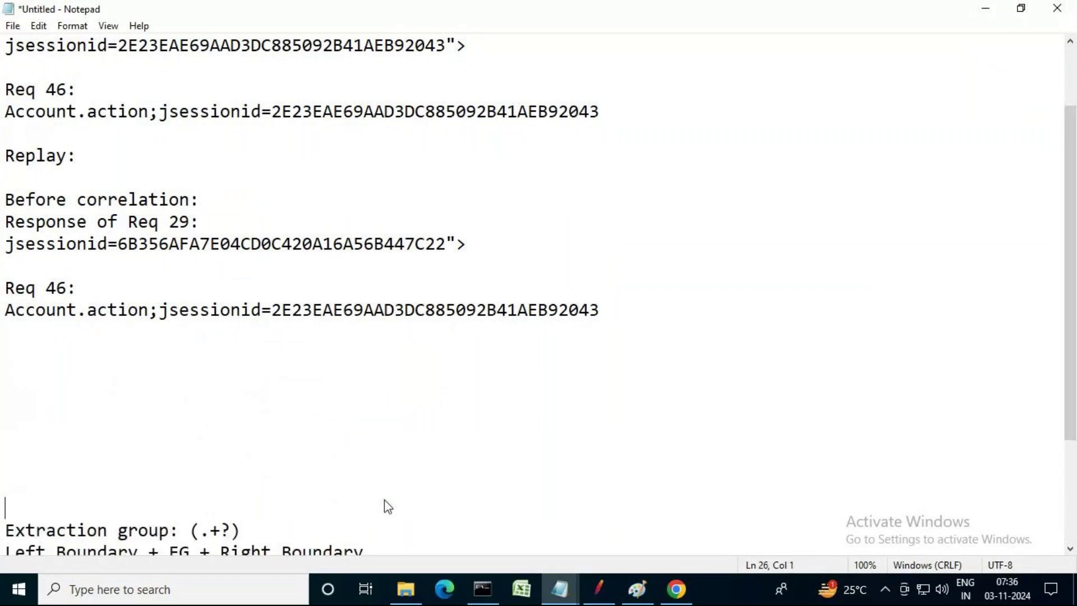
left_click_drag(603, 311, 2, 202)
key("ctrl+c")
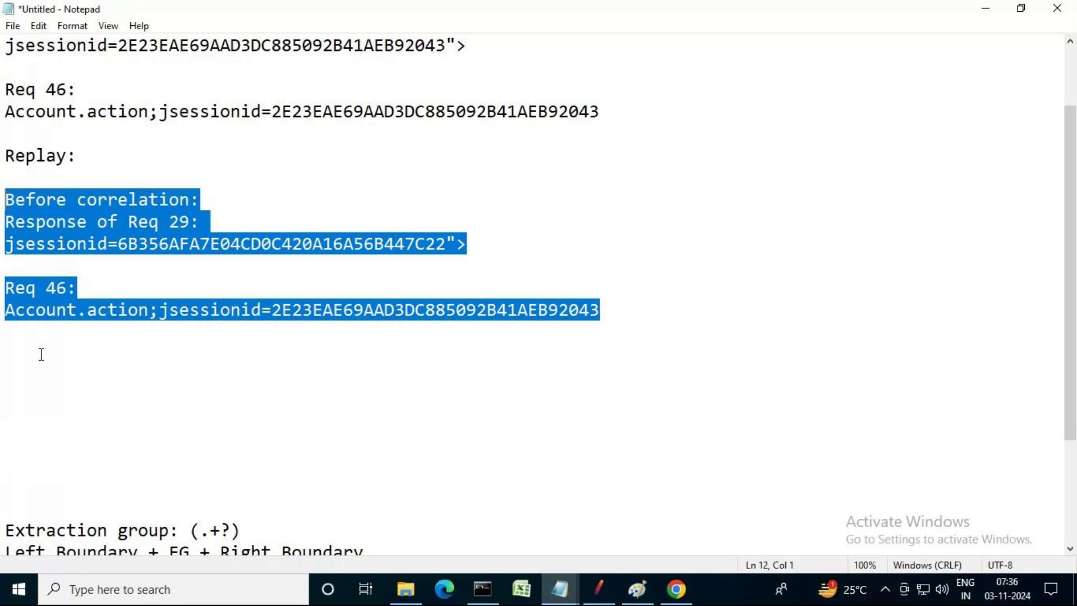
left_click(40, 355)
key("ctrl+v")
- Delete both jsessionid lines from the copied block and change its heading to "After correlation:"
left_click(477, 398)
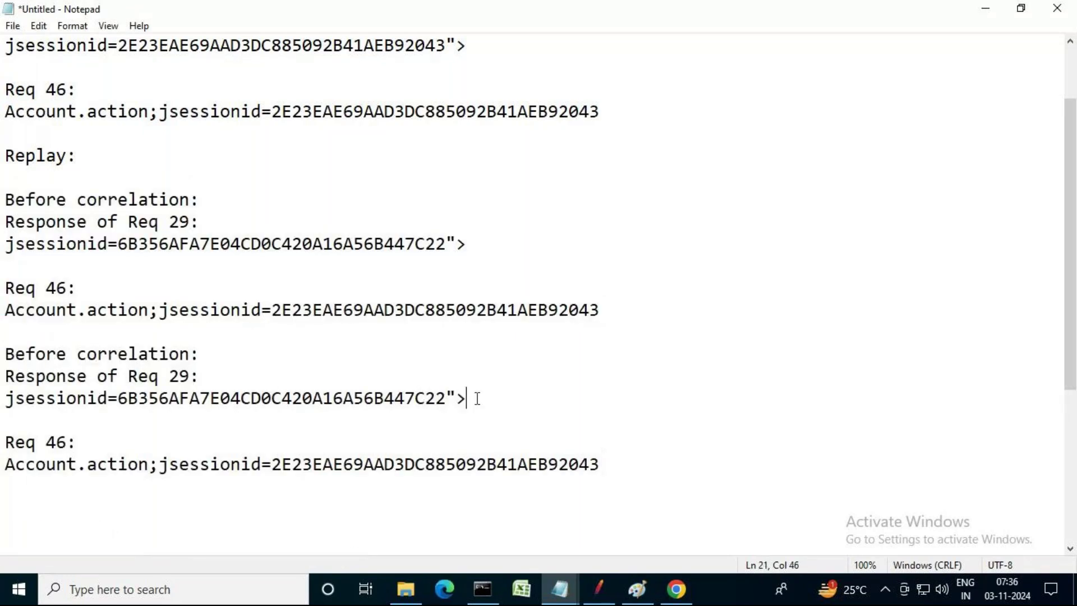
key("shift+Home")
key("BackSpace")
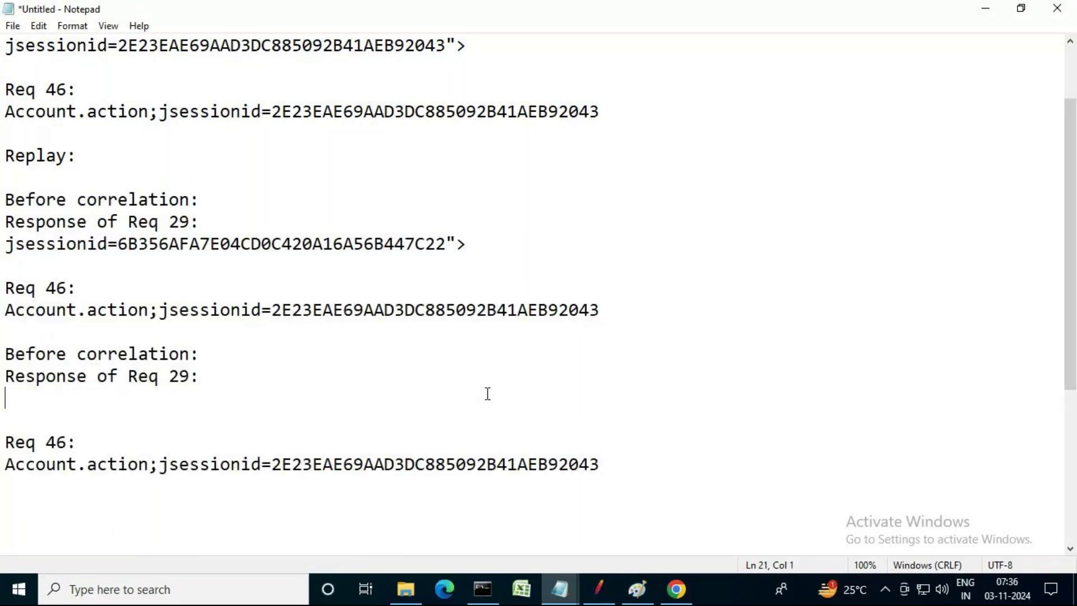
left_click(621, 467)
key("shift+Home")
key("BackSpace")
left_click(67, 353)
key("BackSpace")
key("BackSpace")
key("BackSpace")
key("BackSpace")
key("BackSpace")
key("BackSpace")
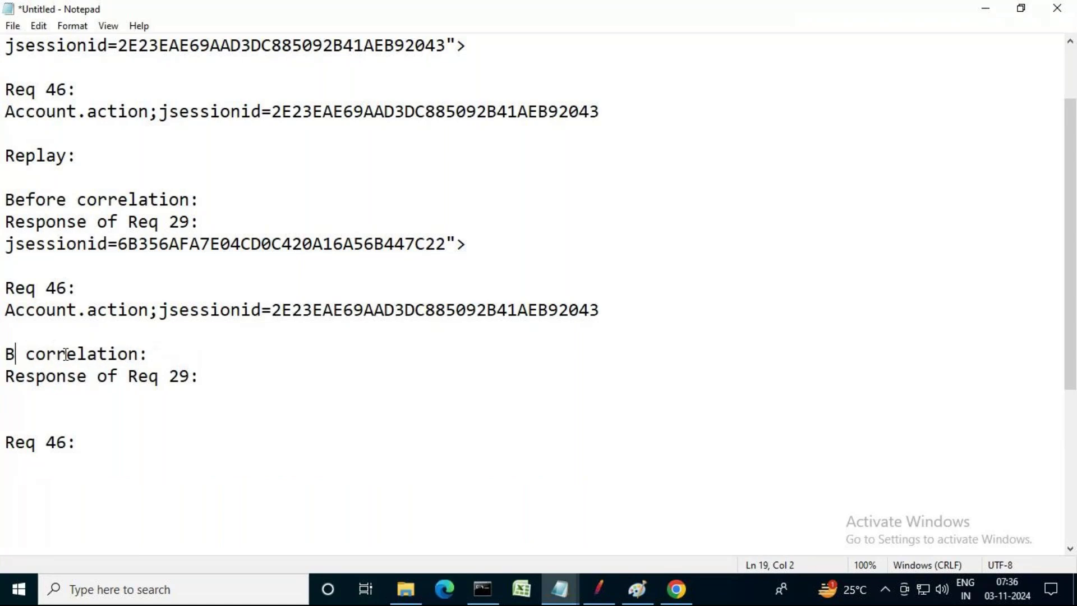
type("After")
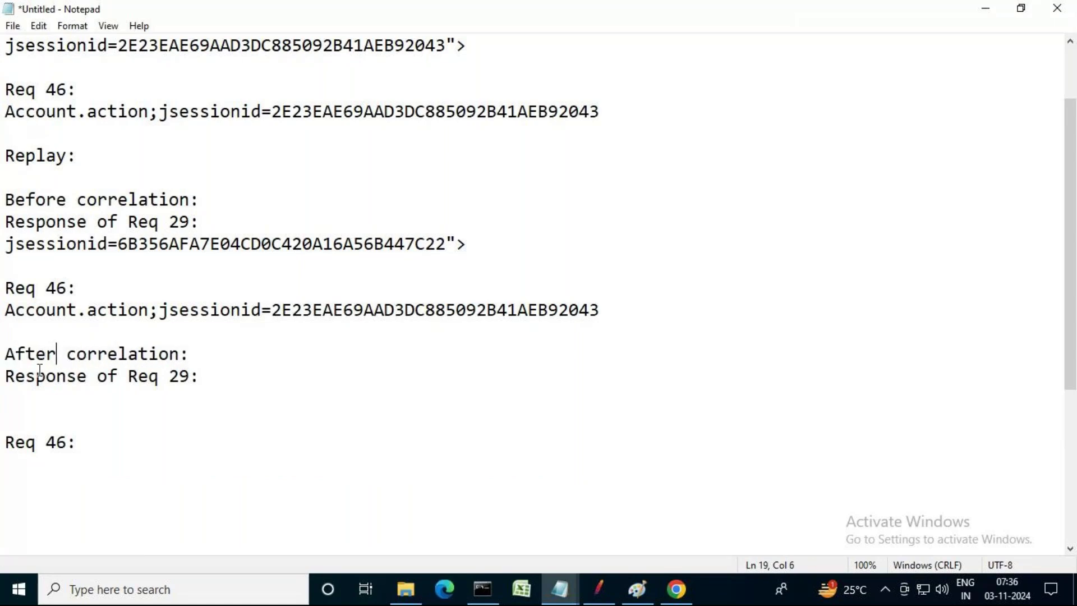
- Copy the jsessionid from the 02_EnterStore-29 response body in JMeter into Notepad under the After correlation block's "Response of Req 29:"
left_click(14, 403)
left_click(599, 588)
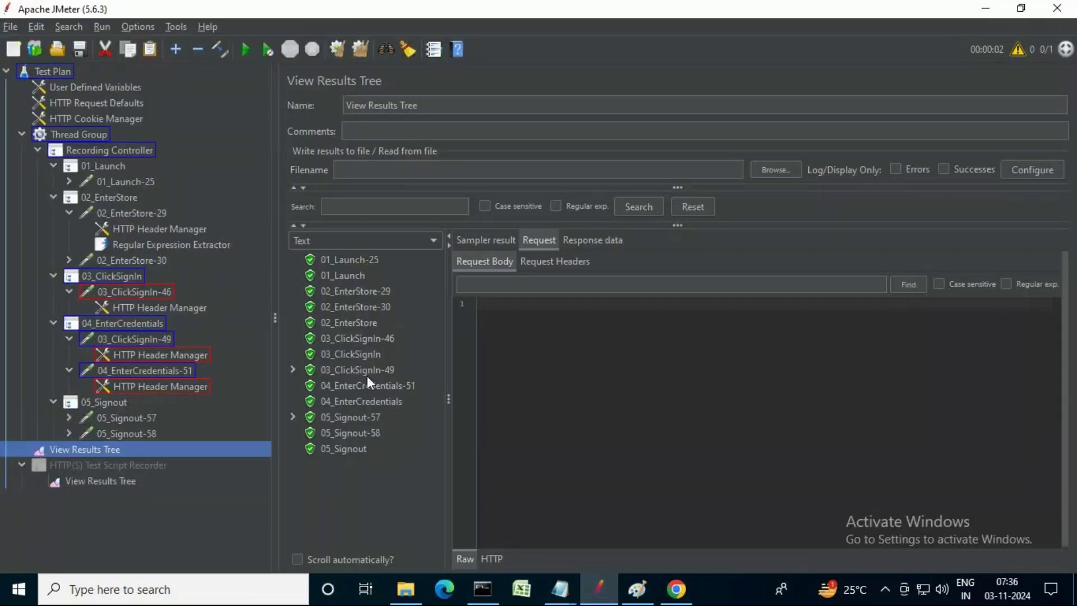
left_click(364, 291)
left_click(581, 239)
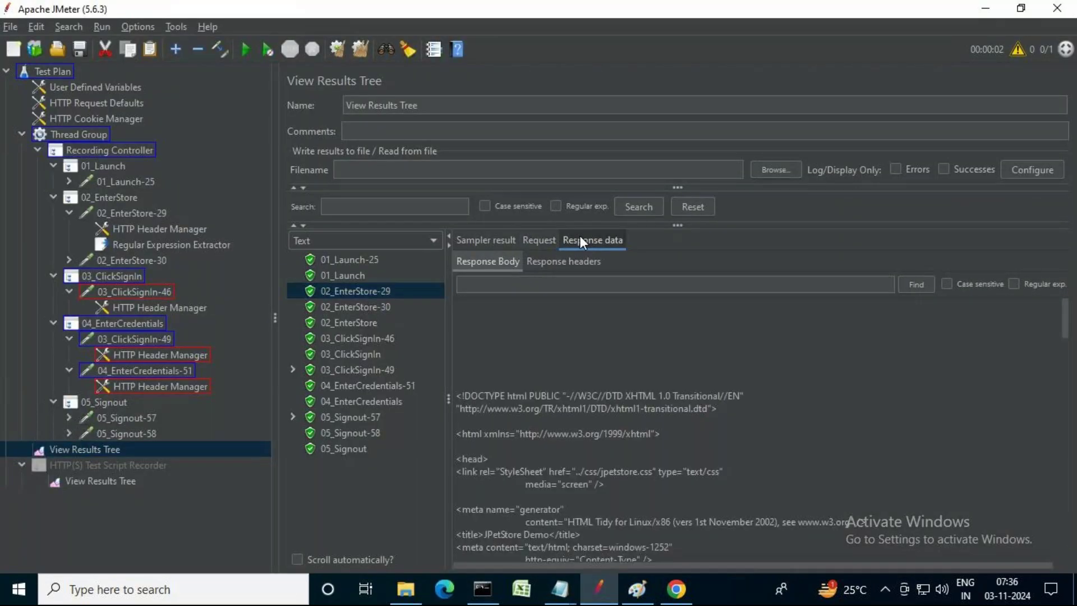
scroll(777, 407, "down", 8)
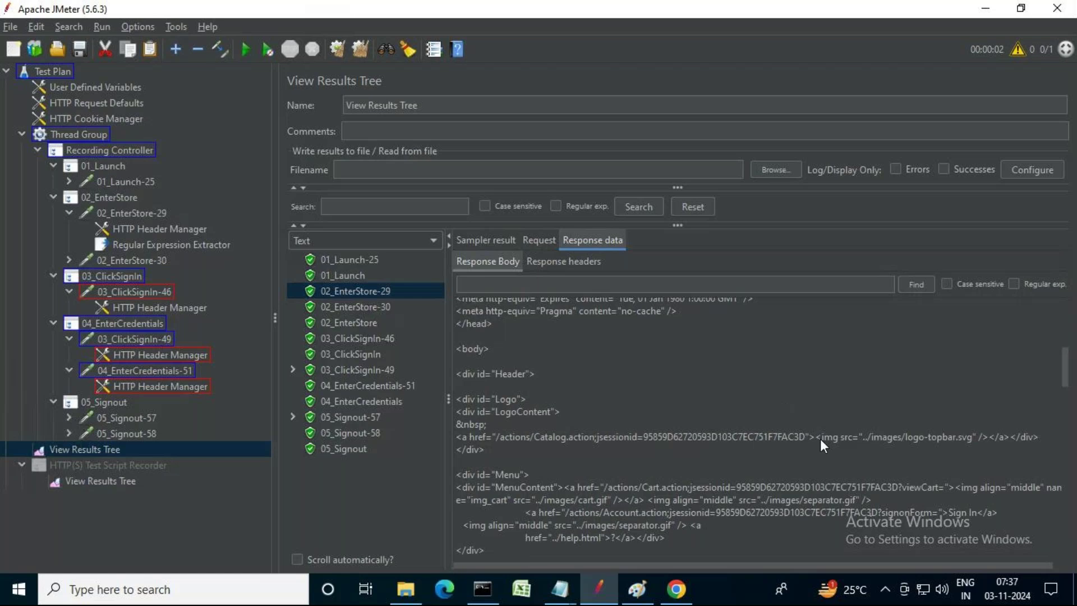
left_click_drag(789, 439, 599, 439)
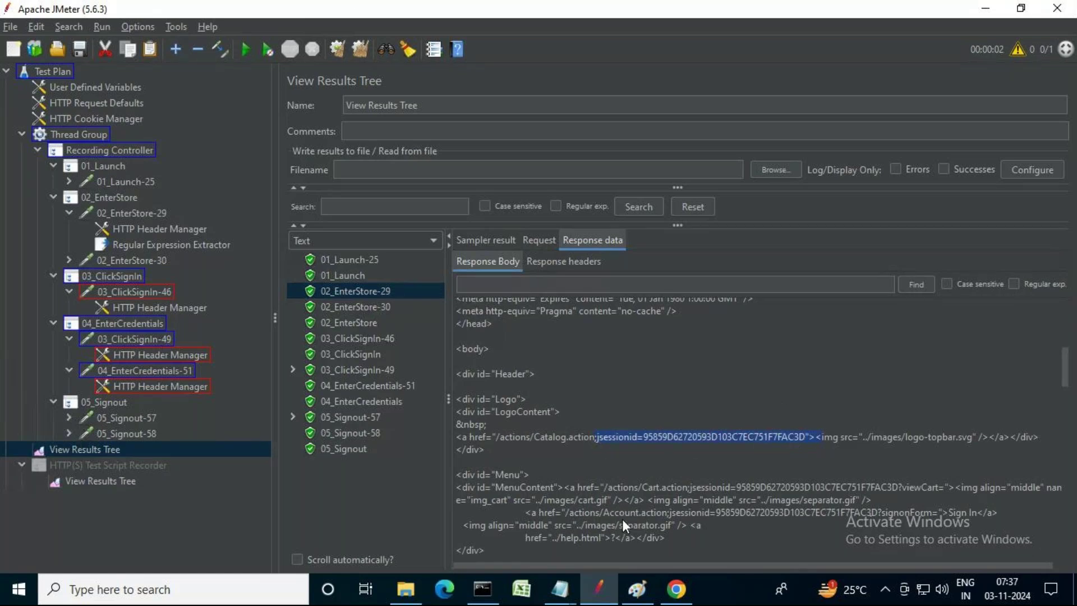
left_click(560, 589)
left_click(606, 553)
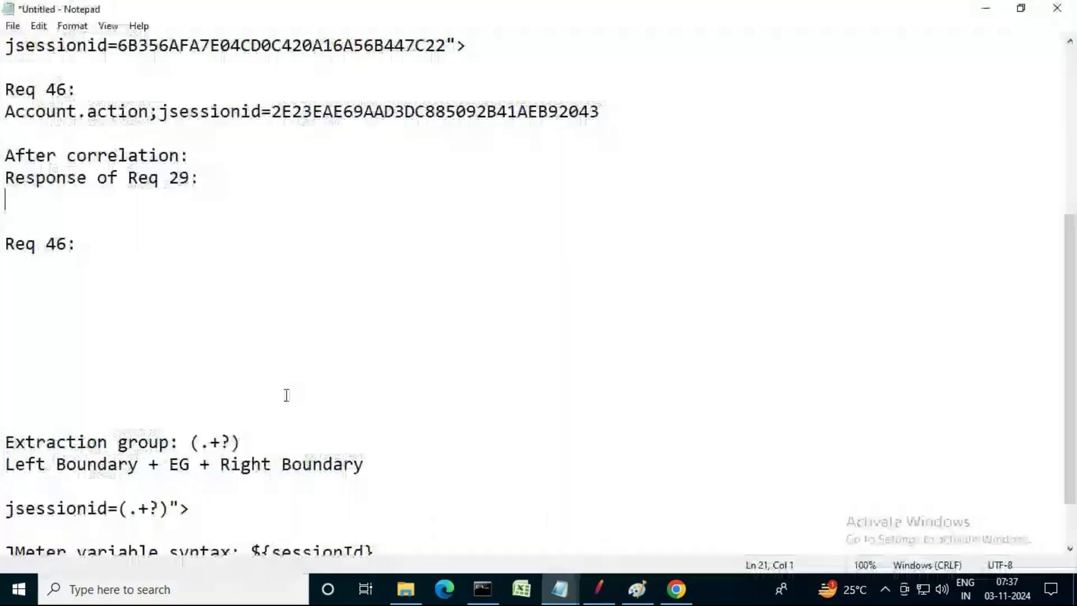
type(";jsessionid=95859D62720593D103C7EC751F7FAC3D\"><")
- Compare the Req 29 session IDs across the notes and remove the leading semicolon from the After correlation line
scroll(259, 293, "up", 4)
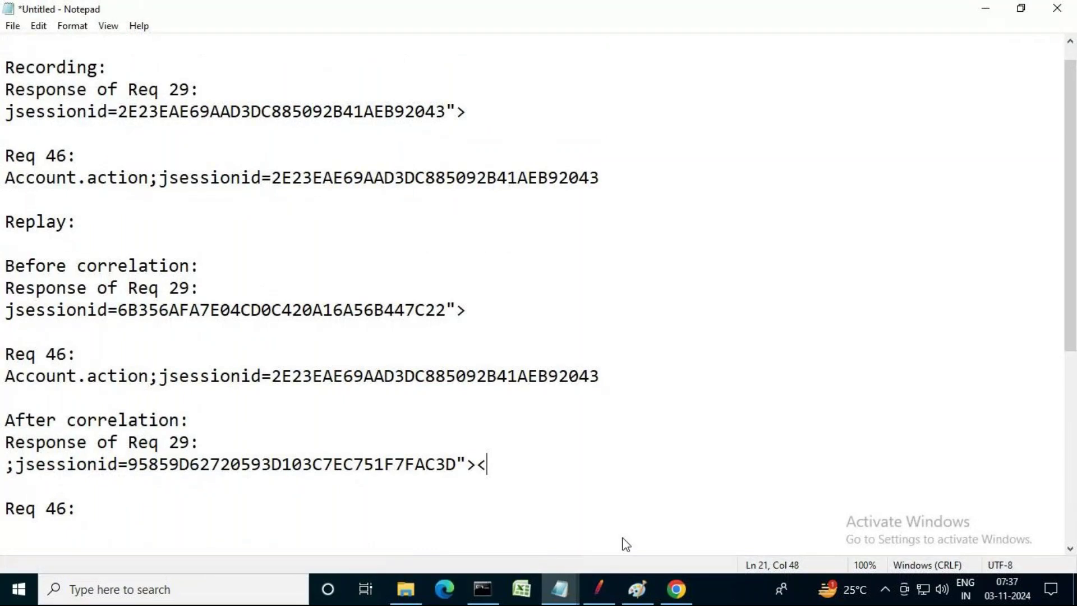
left_click(457, 464)
left_click_drag(456, 464, 122, 467)
left_click_drag(446, 310, 128, 304)
left_click_drag(447, 112, 118, 111)
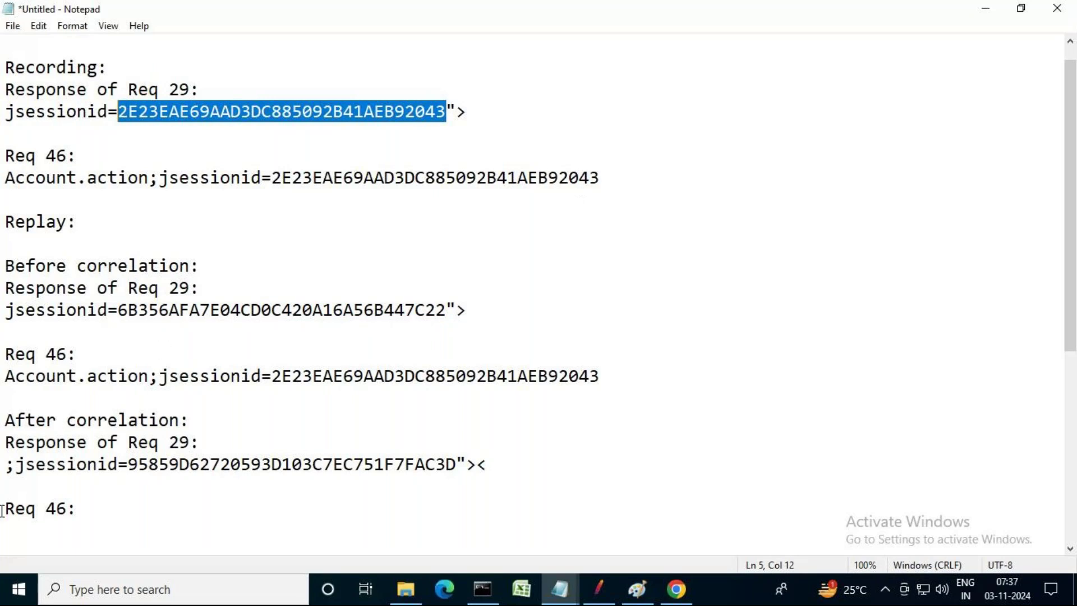
left_click(6, 467)
key("Delete")
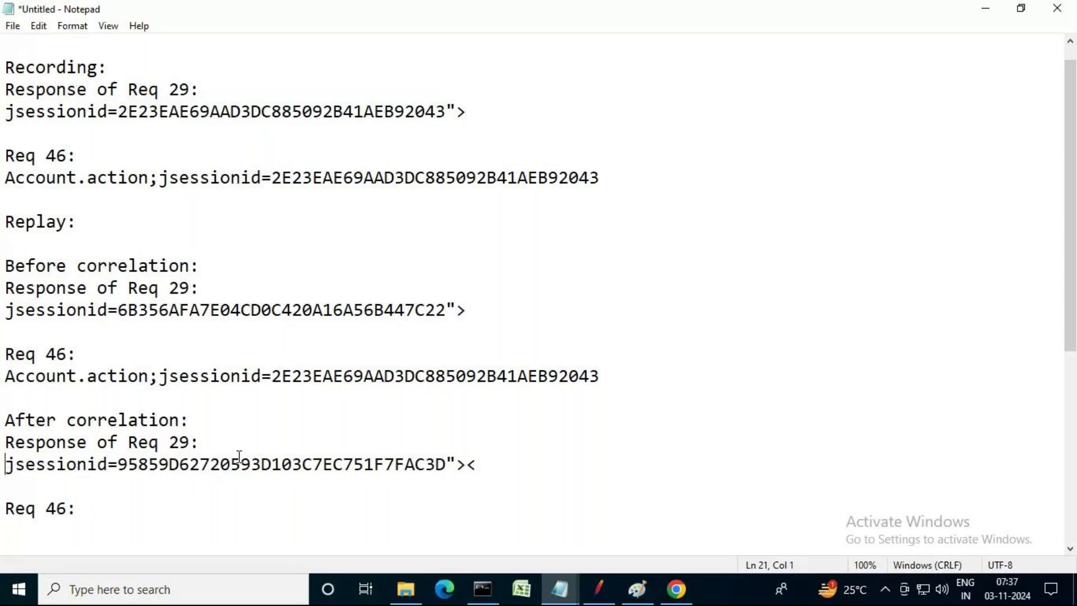
- Switch to JMeter and show the request body of 03_ClickSignIn-46 in View Results Tree
scroll(238, 456, "down", 2)
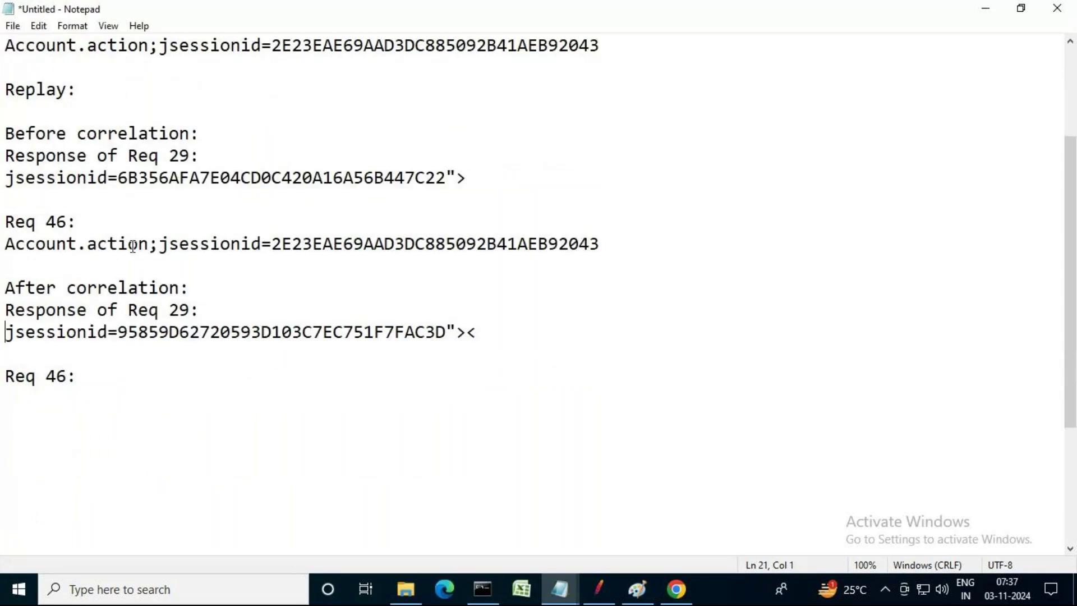
left_click(601, 596)
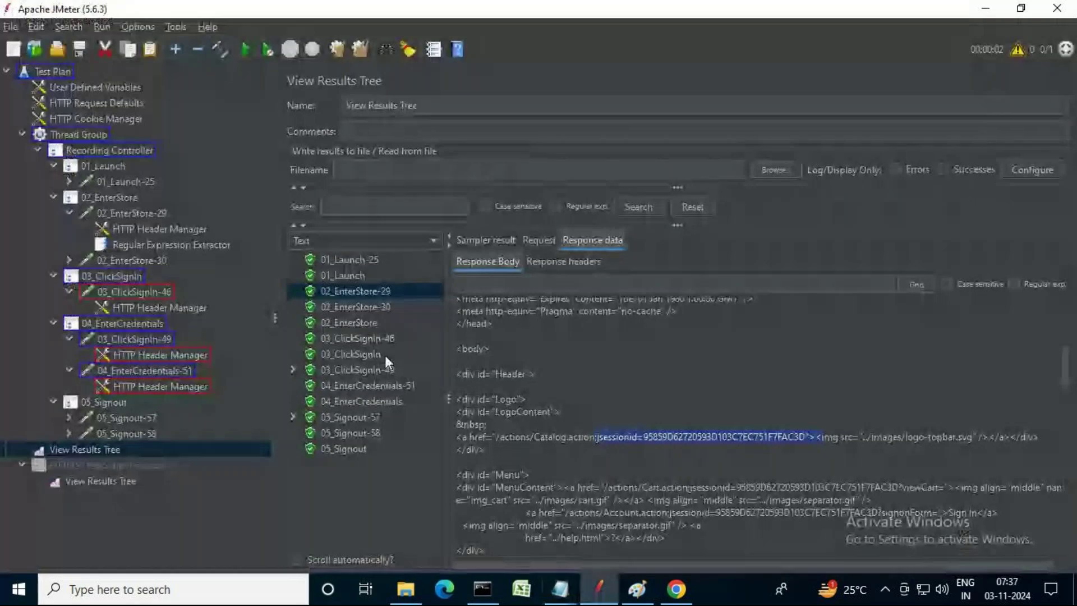
left_click(373, 338)
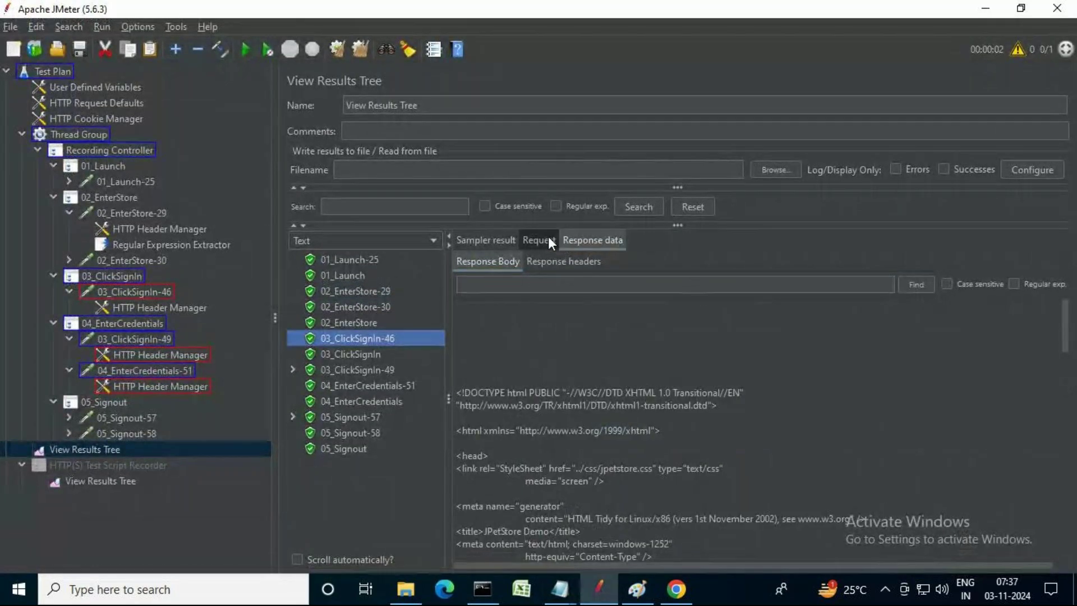
left_click(542, 240)
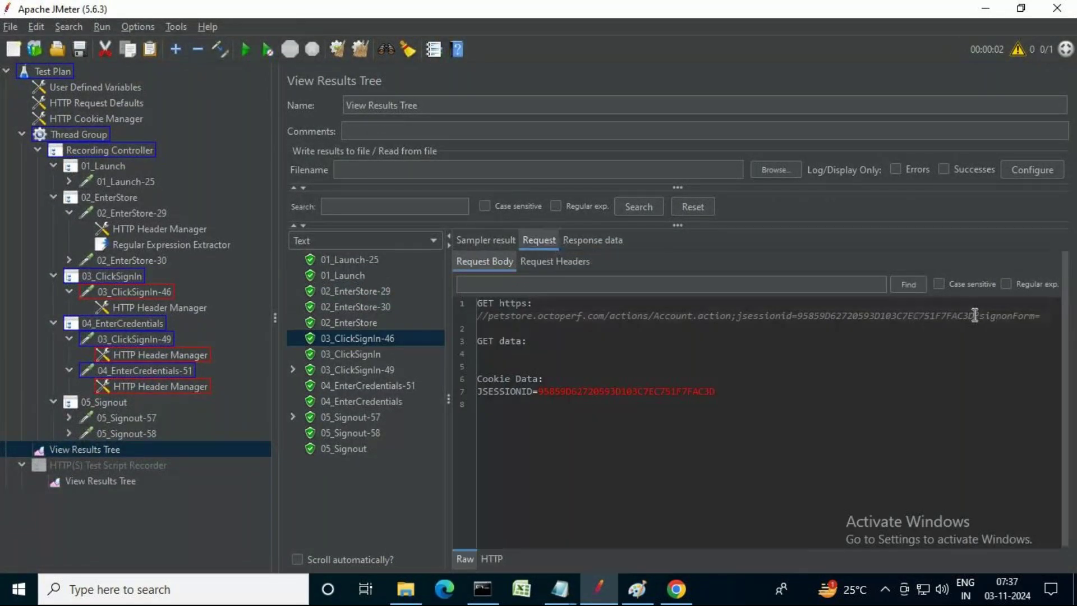